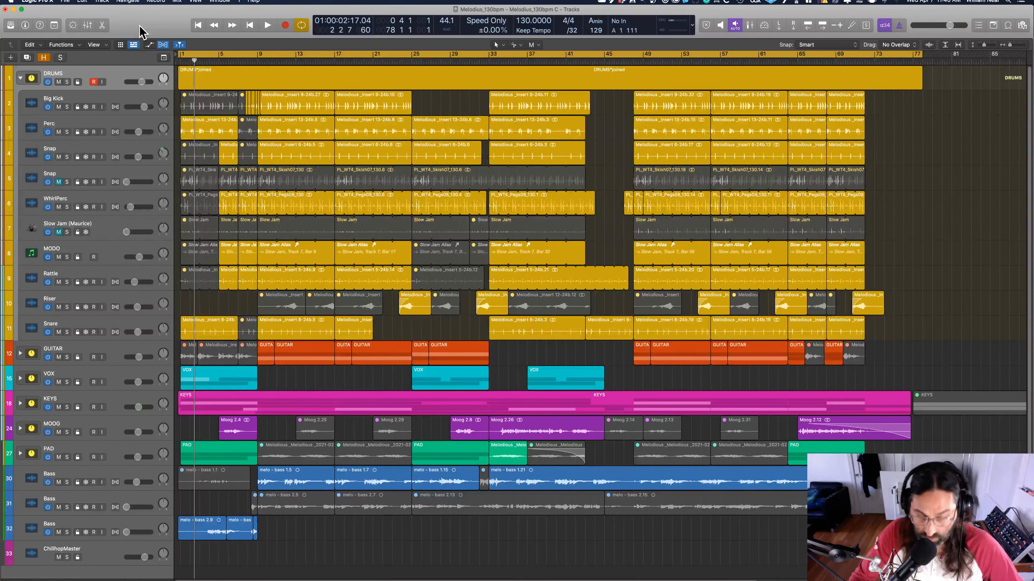
Play the full arrangement from the beginning and stop playback near its end.
key("Return")
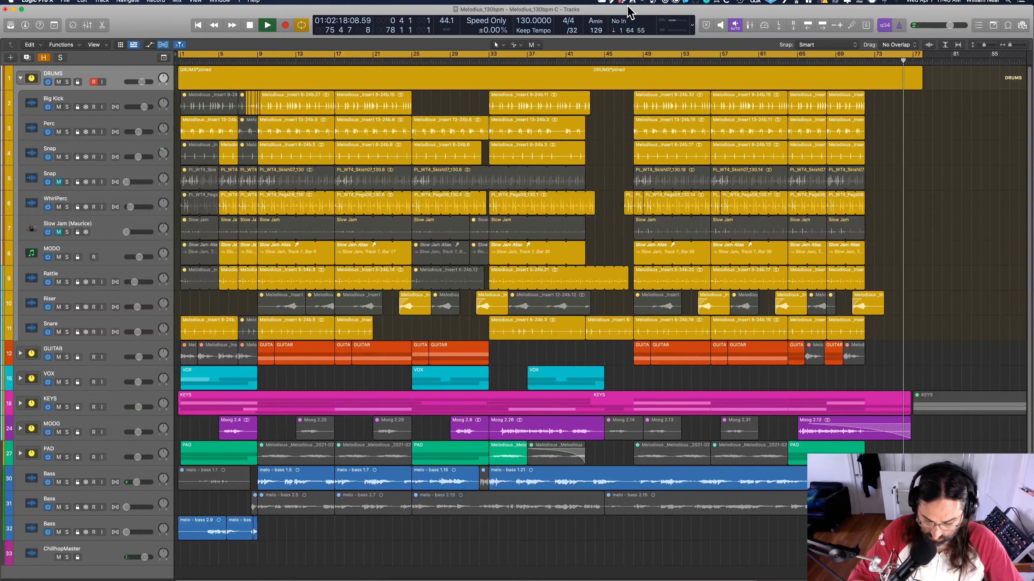
key("space")
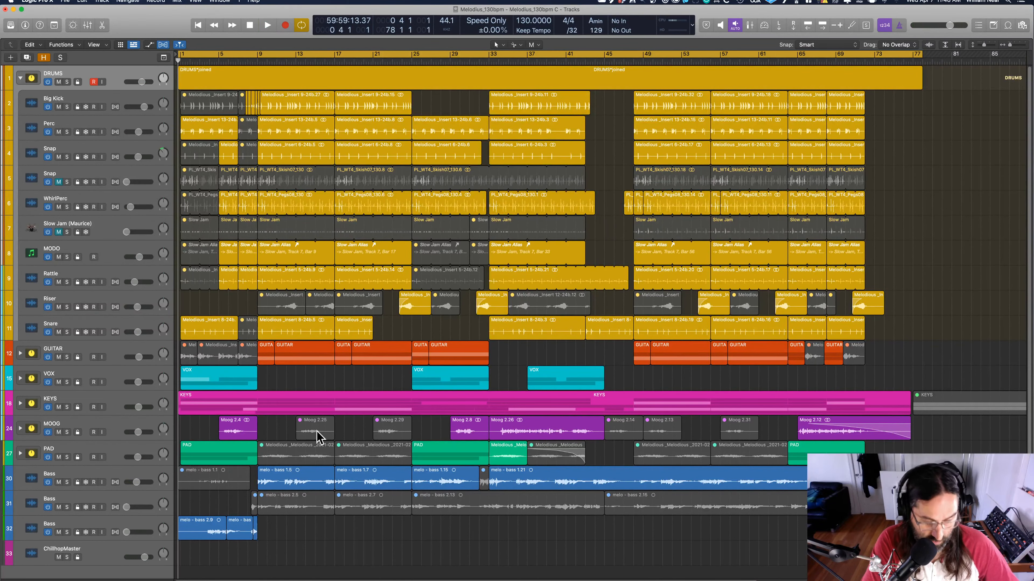
Show the mixer and pull the faders of all drum channels from Big Kick through Snare fully down.
key("x")
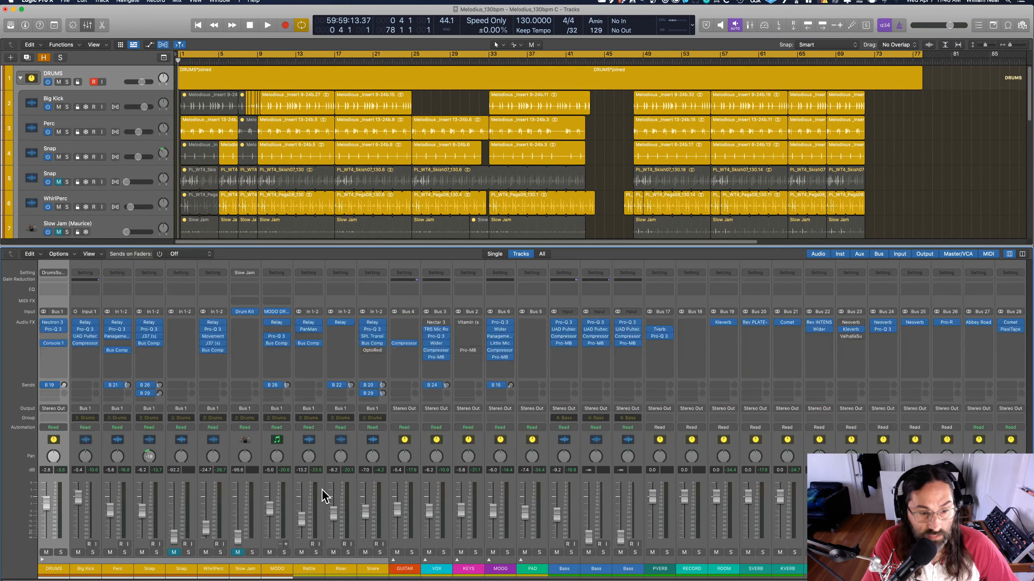
left_click(86, 572)
left_click(371, 569, "shift")
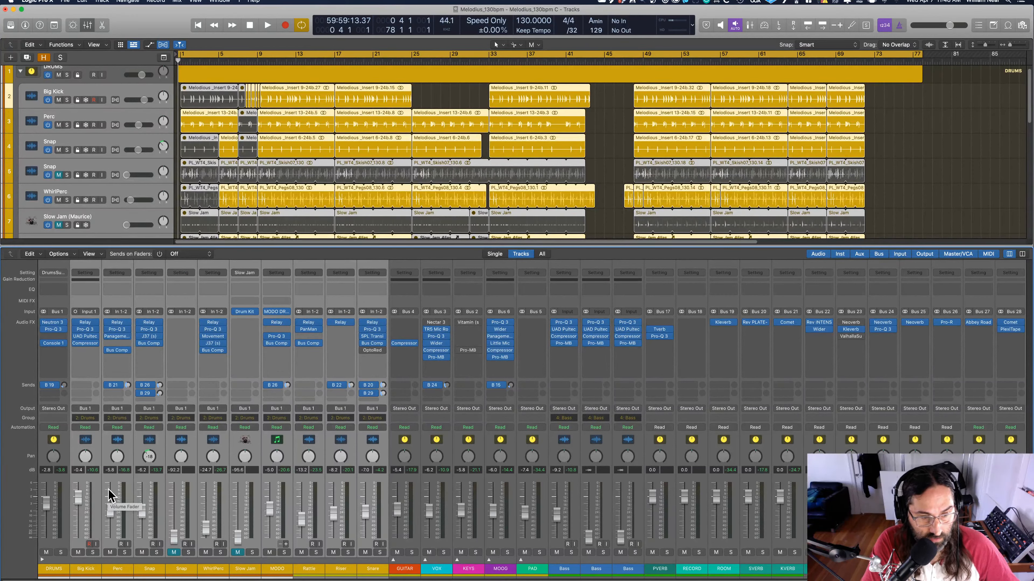
left_click_drag(110, 511, 113, 551)
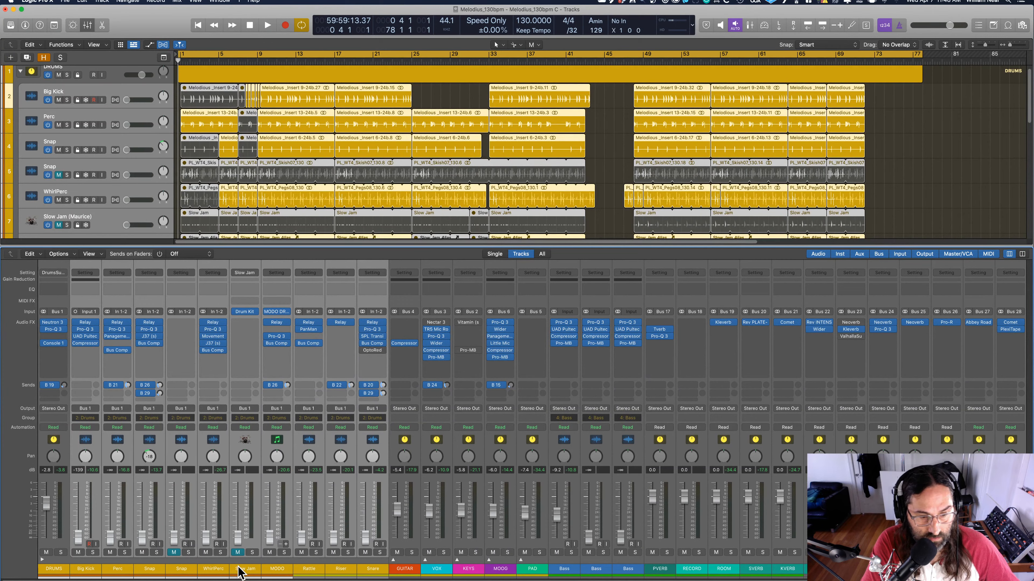
Pull the GUITAR, VOX, KEYS, MOOG, PAD and Bass channel faders fully down.
left_click(249, 571)
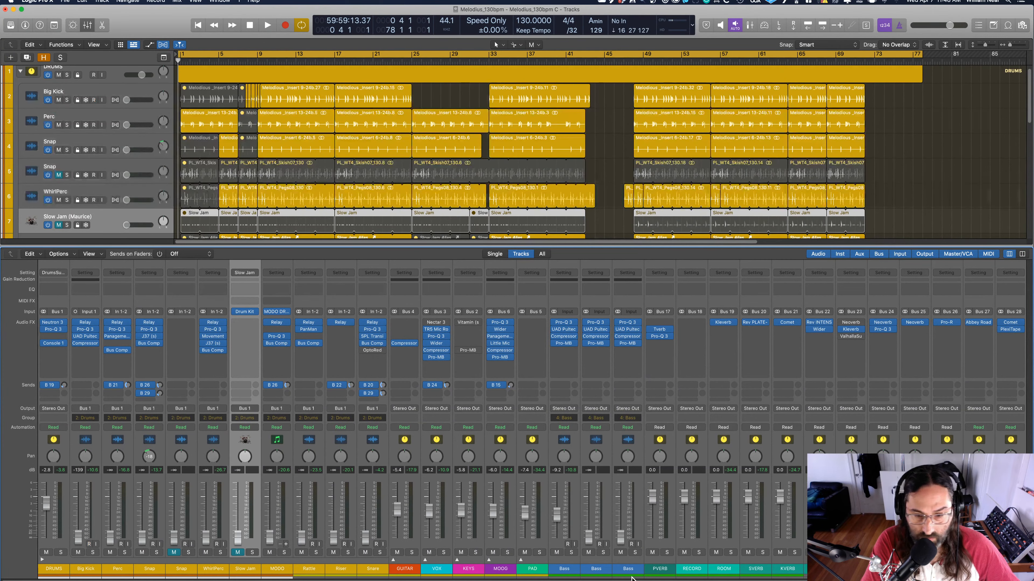
left_click(601, 570)
left_click(532, 570)
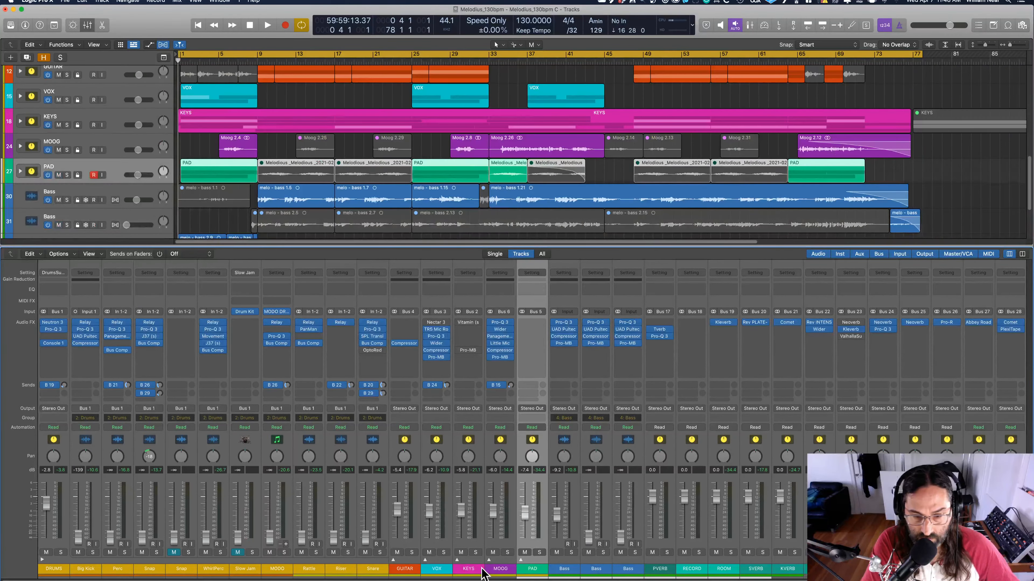
left_click(442, 573)
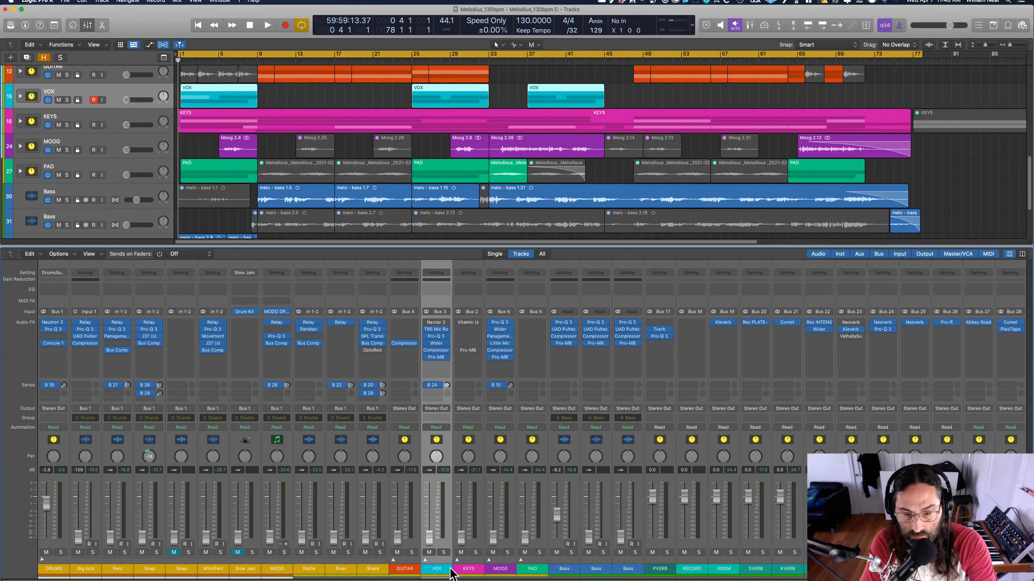
left_click(569, 568)
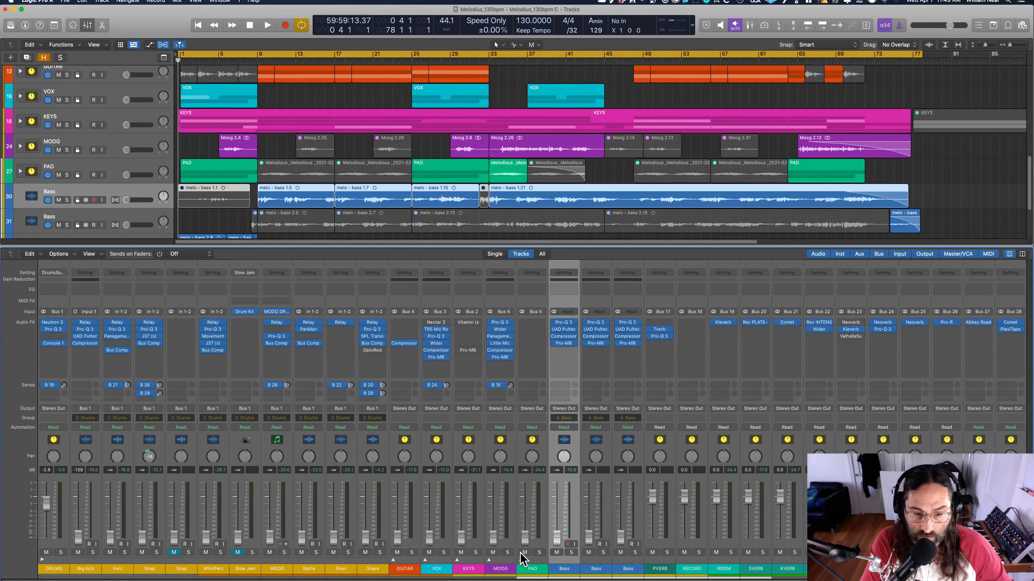
Set the cycle range to bars 9–25, start looped playback and raise the Big Kick fader to about -6.2 dB.
left_click(85, 569)
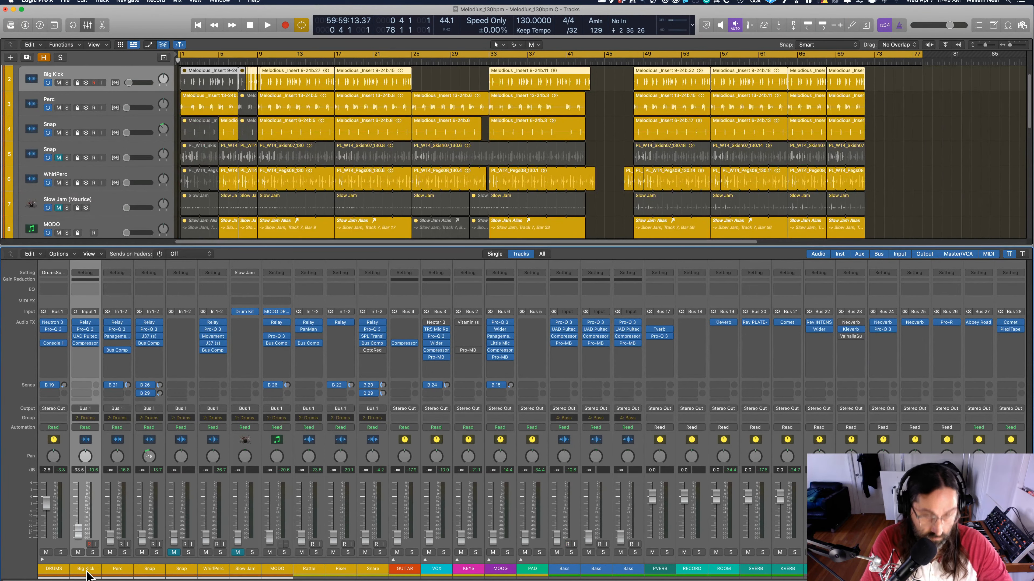
left_click(283, 54)
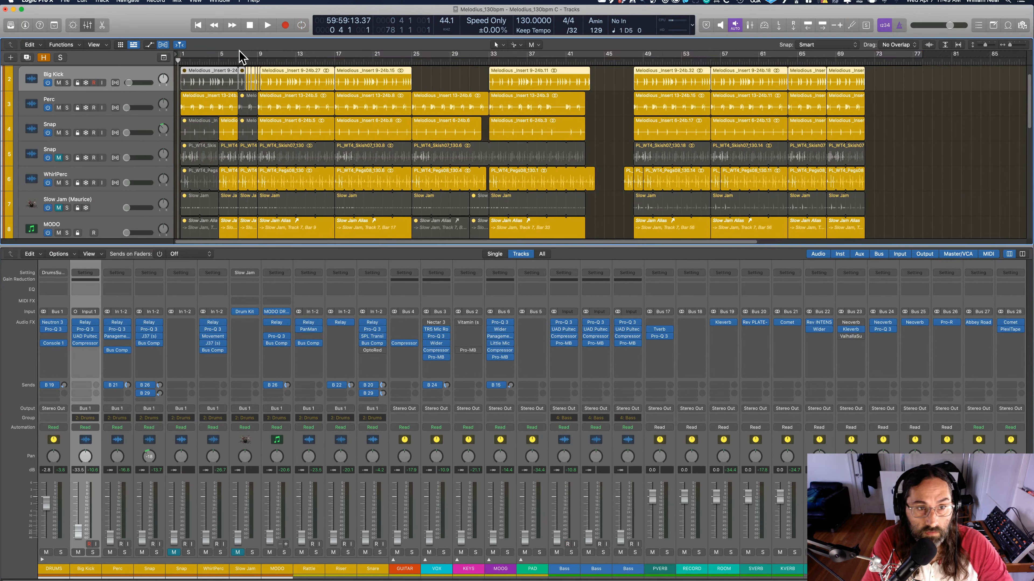
left_click_drag(257, 53, 414, 69)
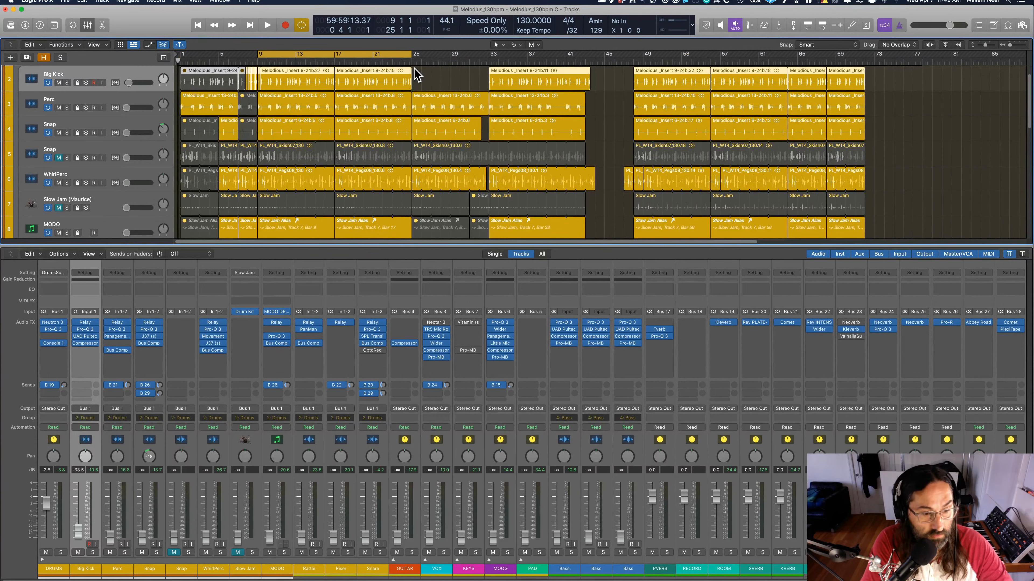
key("space")
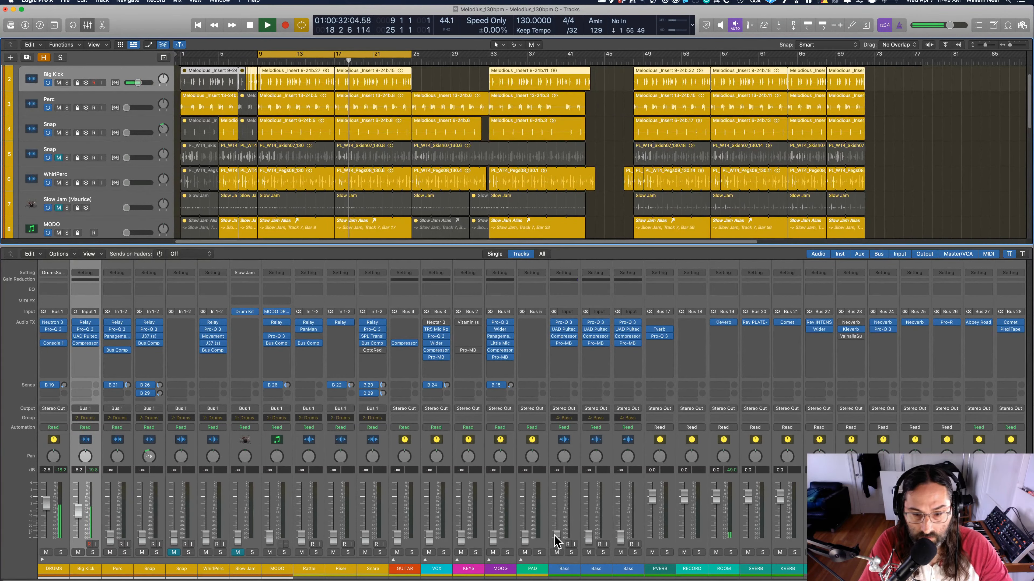
Balance the first Bass channel at about -10.4 dB against the DRUMS stack at about -1.6 dB.
left_click_drag(556, 537, 557, 514)
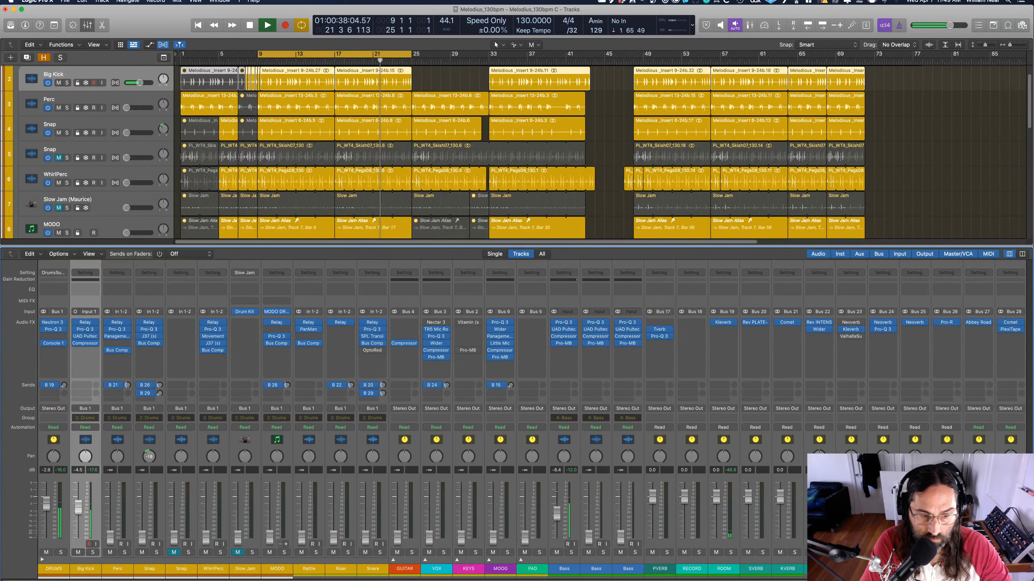
left_click_drag(556, 514, 557, 517)
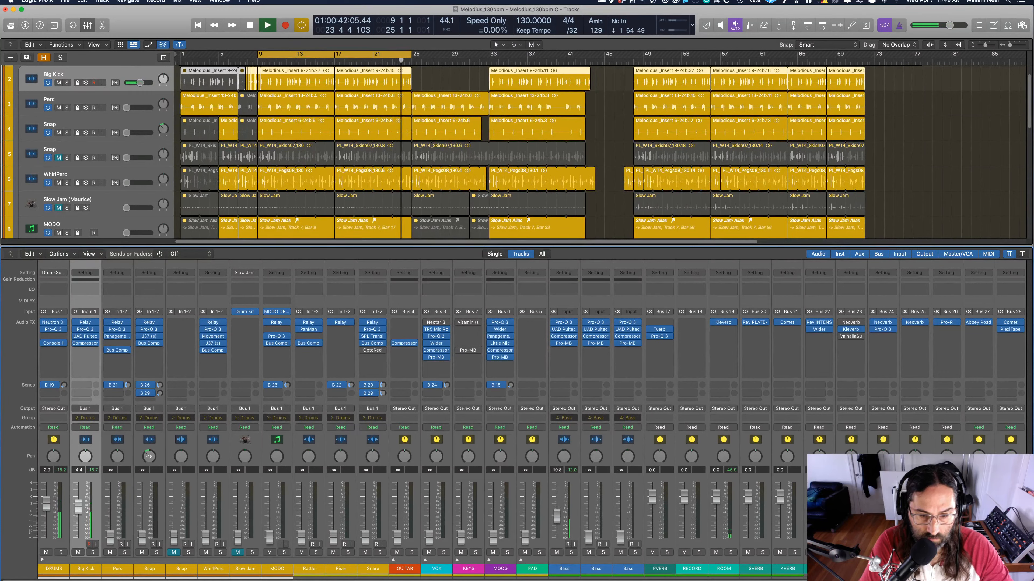
left_click(40, 560)
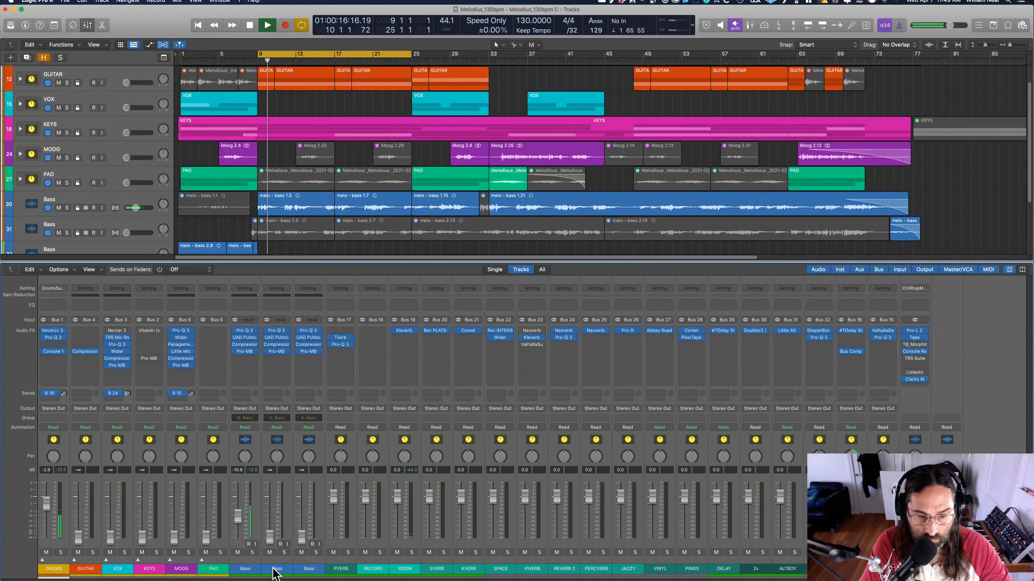
left_click(245, 569)
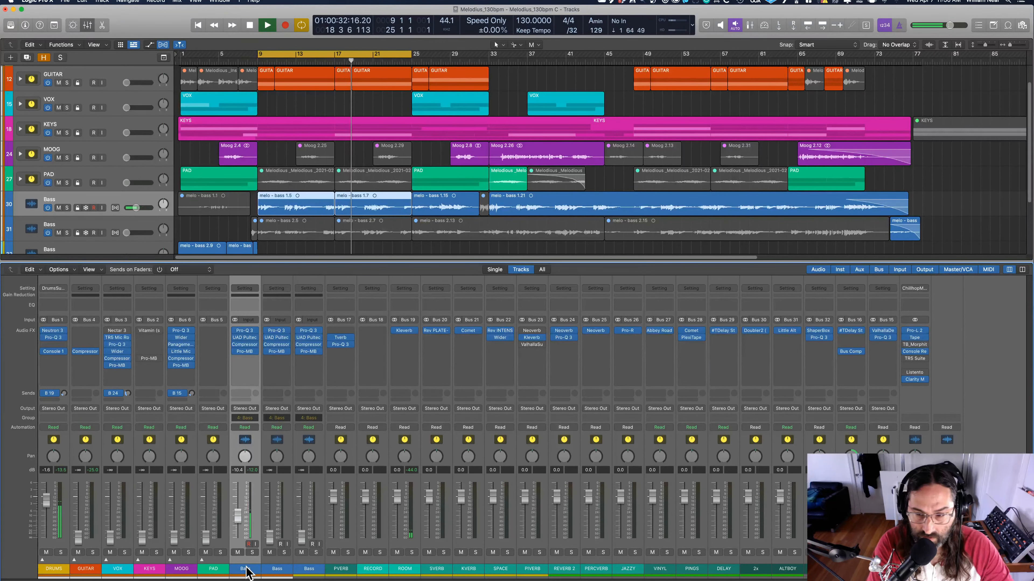
left_click(42, 560)
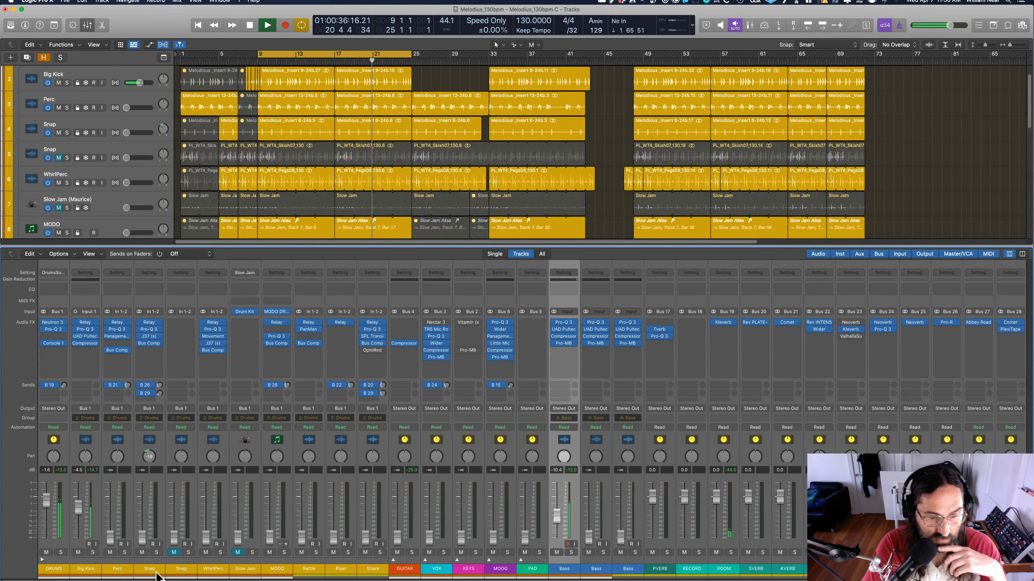
Blend in the remaining drum channels, setting Snare to about -11.4 dB and MODO to about -5.3 dB, and stop playback.
left_click(373, 572)
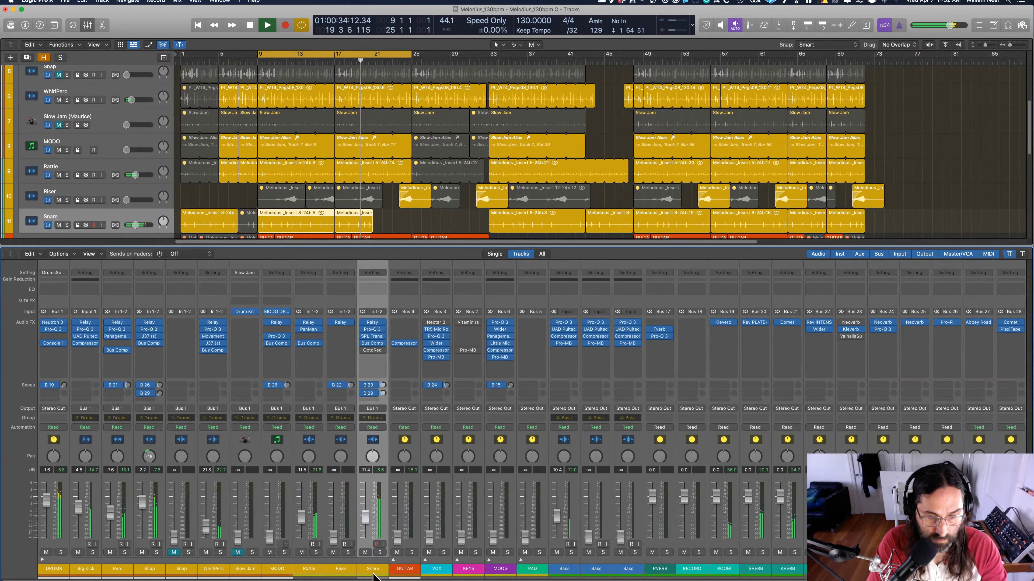
left_click(275, 570)
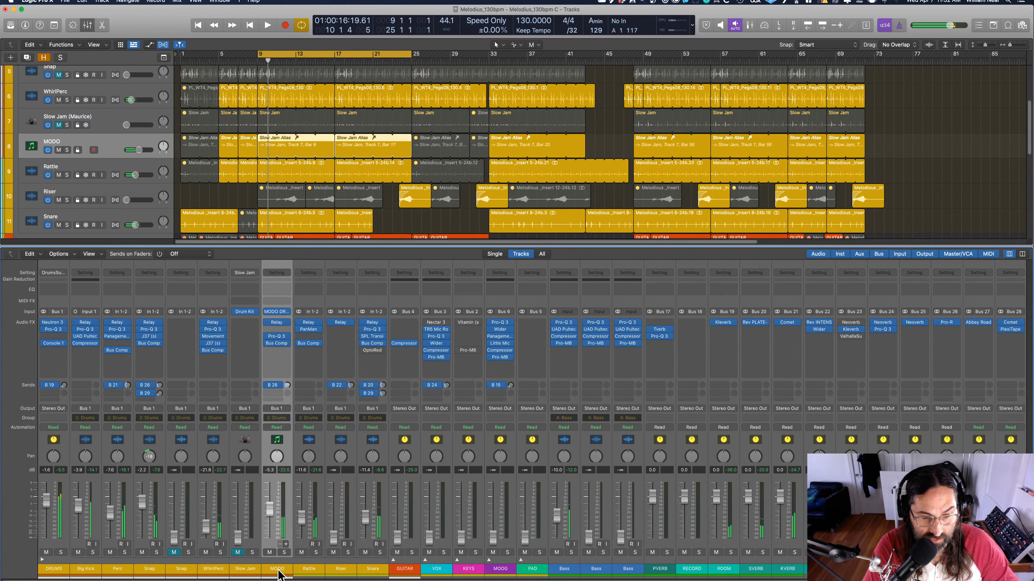
Zoom in on the Slow Jam track's regions and inspect their Drummer editor settings, closing the editor when done.
left_click(250, 574)
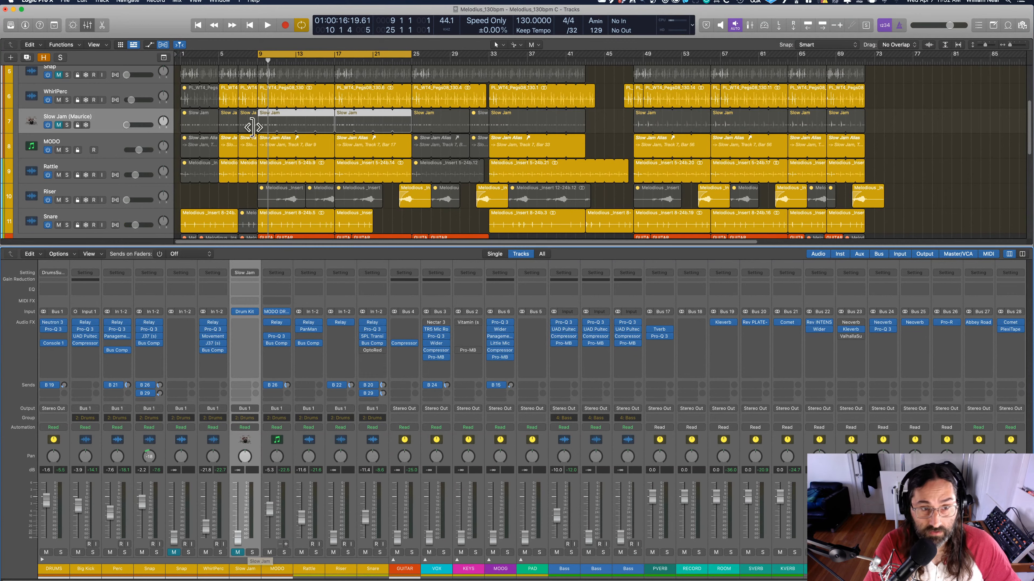
left_click_drag(193, 93, 460, 185)
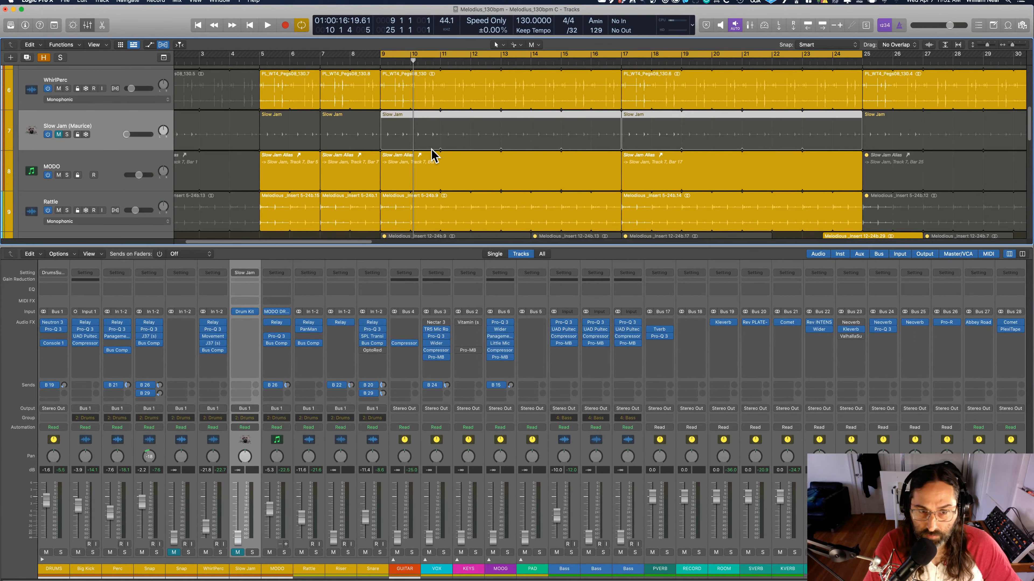
key("e")
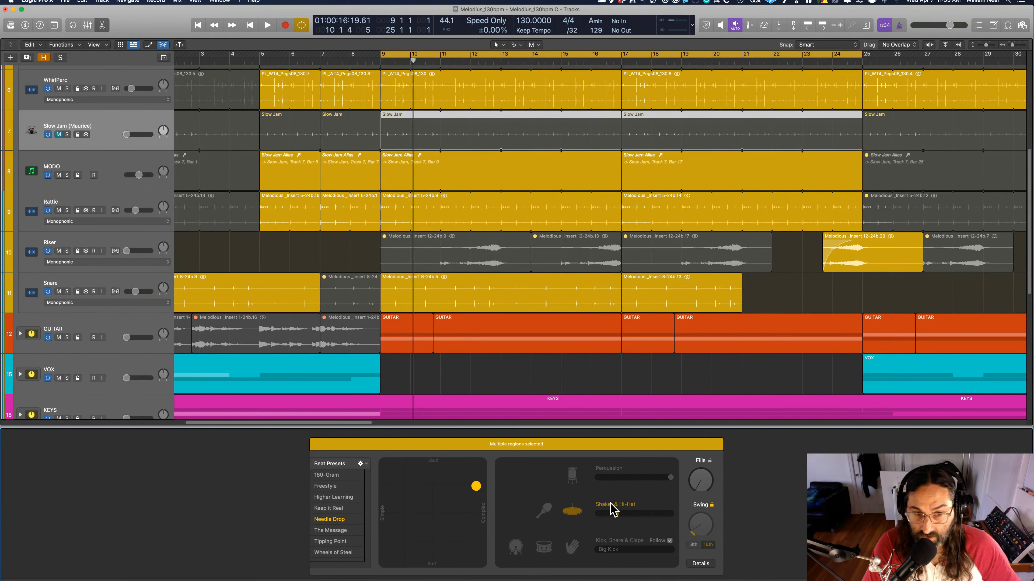
key("x")
key("x")
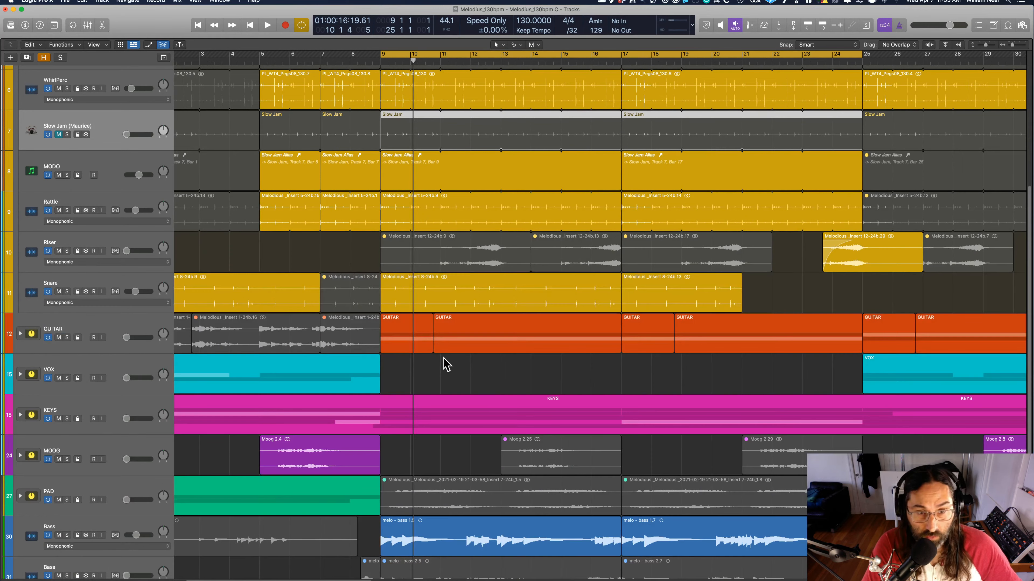
View the JAZZY kit's Model and Customize pages in MODO DRUM on the MODO track, moving the plug-in window aside.
left_click(94, 163)
key("x")
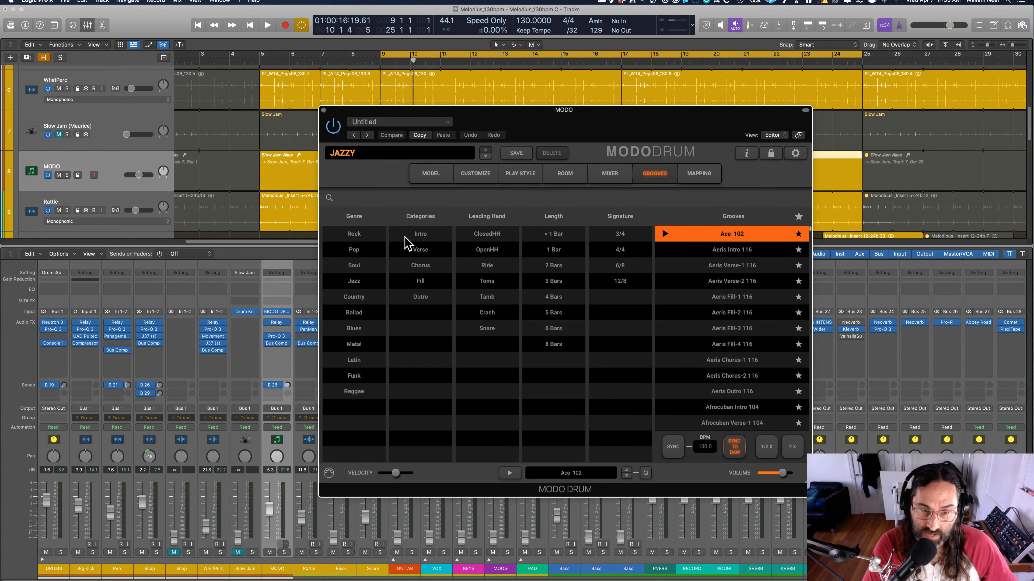
left_click(430, 174)
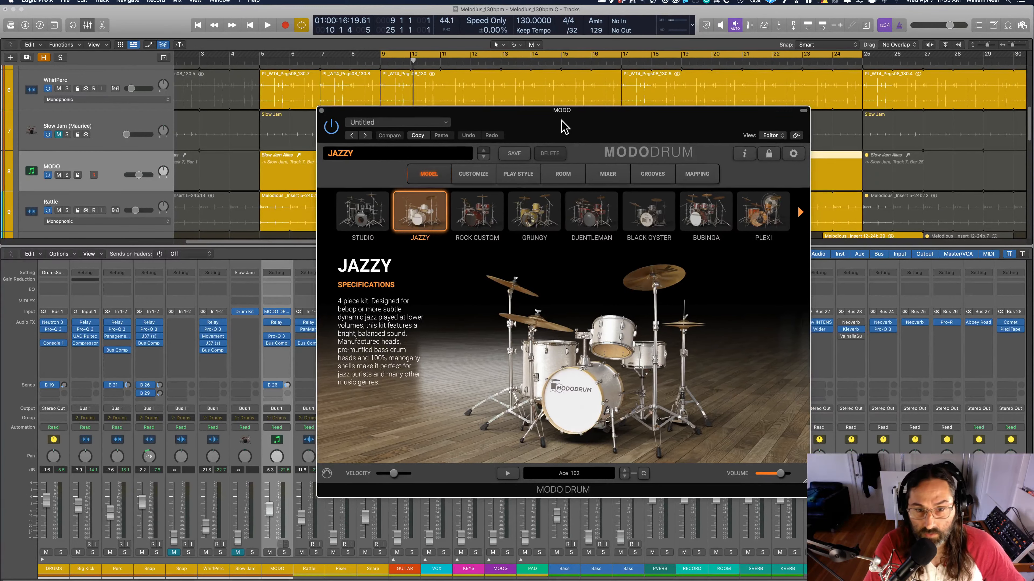
left_click_drag(561, 123, 670, 214)
left_click(461, 176)
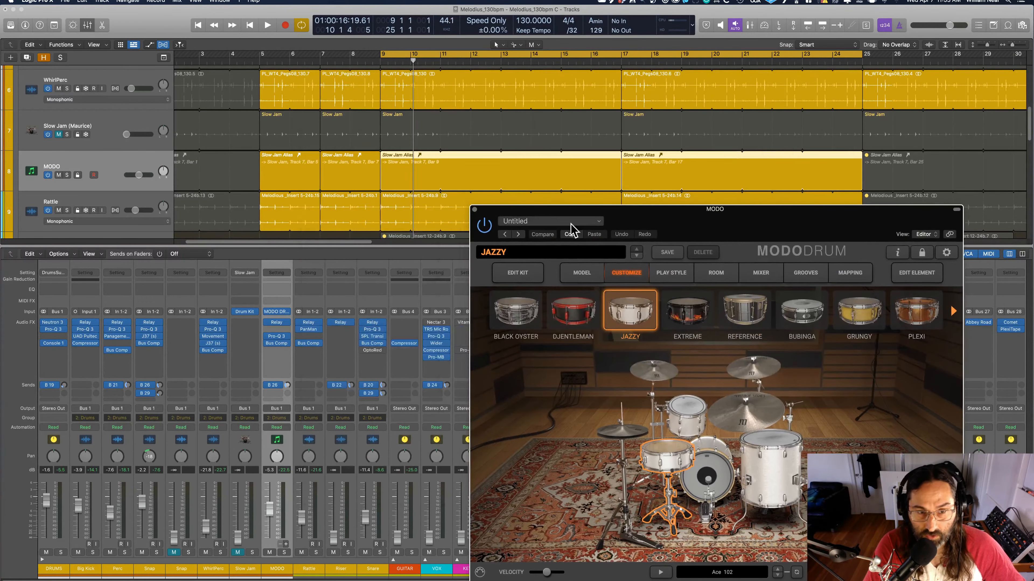
left_click_drag(506, 208, 596, 140)
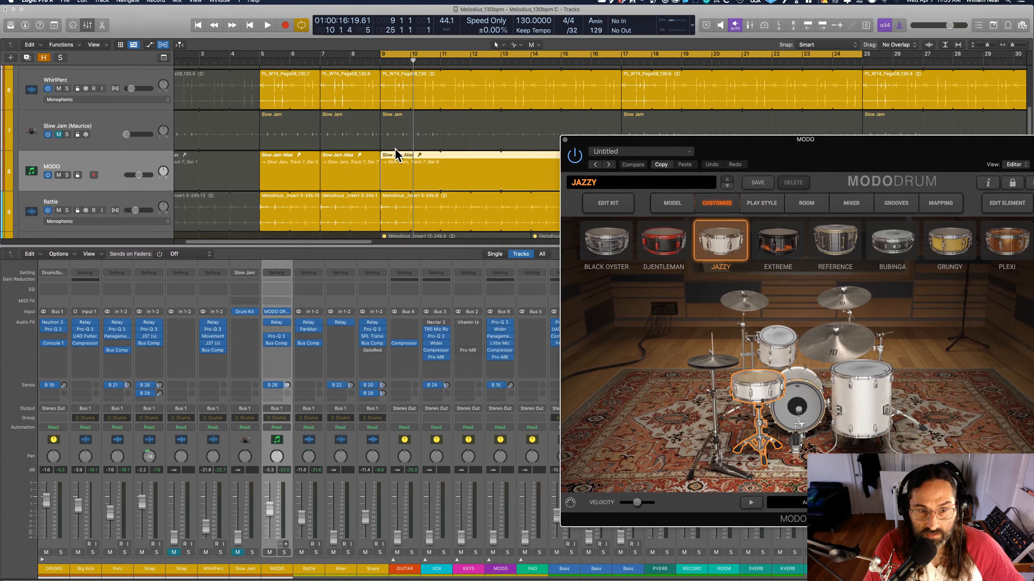
Delete the MODO regions between bars 9 and 25 and place an alias of the Slow Jam region at bar 9.
left_click(401, 167)
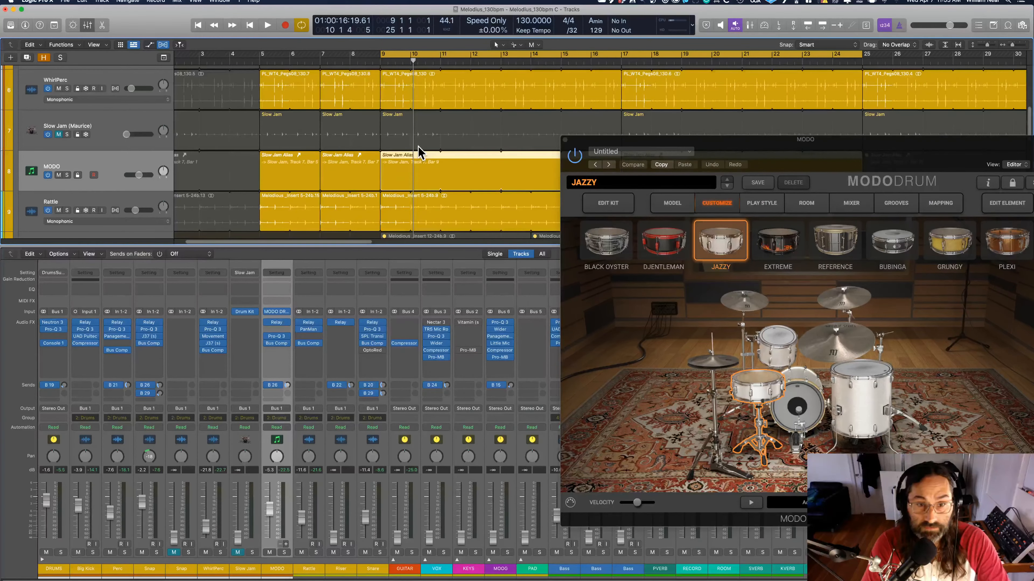
key("Delete")
left_click(415, 139)
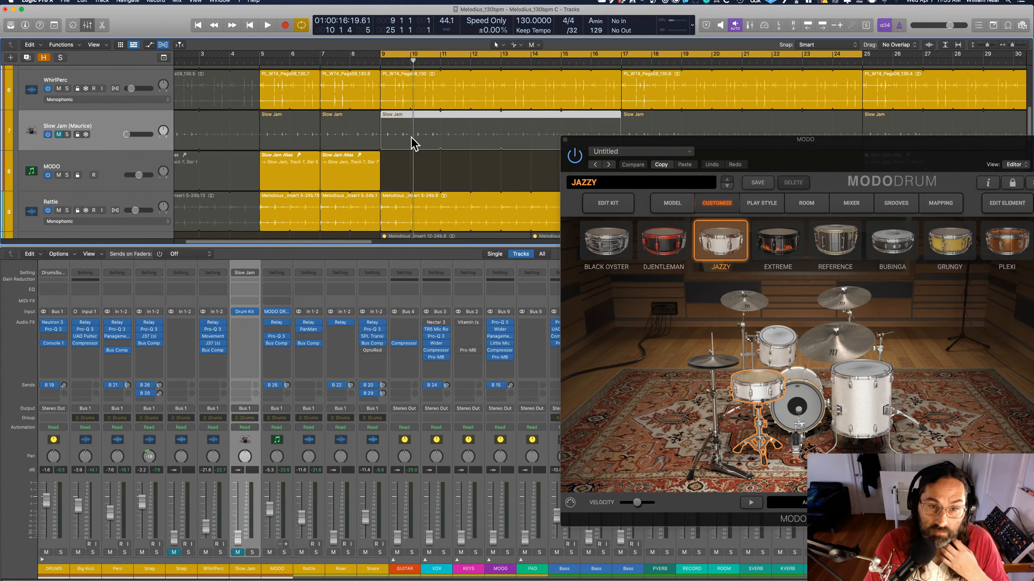
left_click_drag(409, 135, 403, 175)
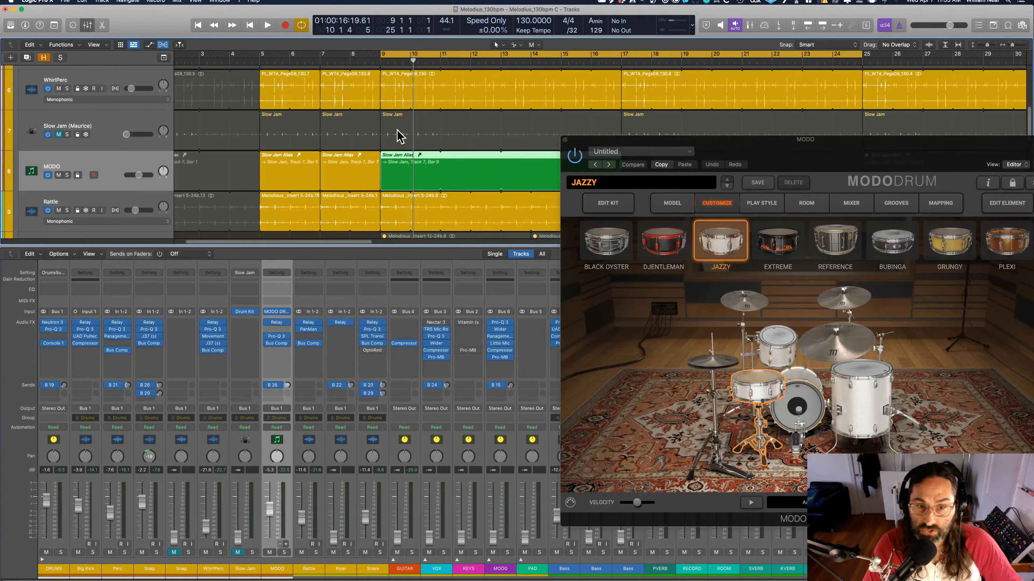
Undo the new alias and the deletion of the MODO regions, and move the plug-in window clear of the tracks.
scroll(443, 144, "right", 10)
scroll(439, 143, "left", 6)
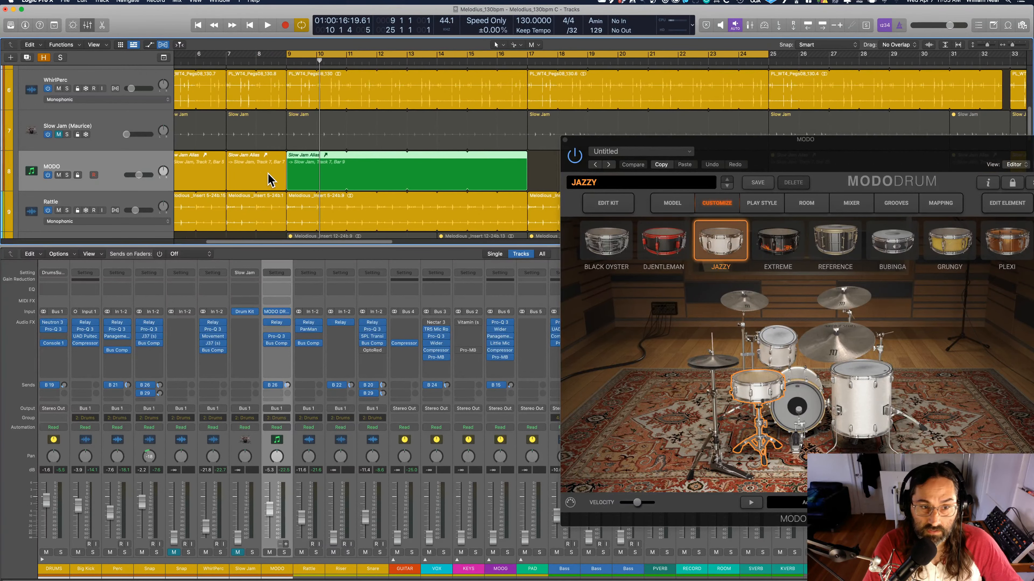
scroll(347, 160, "down", 5)
left_click_drag(593, 139, 582, 279)
left_click(520, 168)
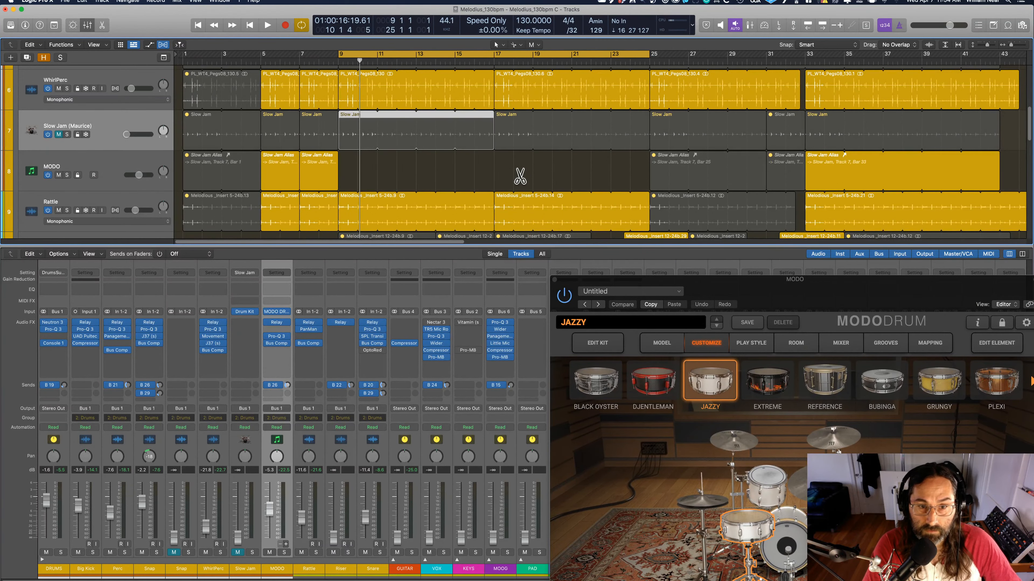
key("super+r")
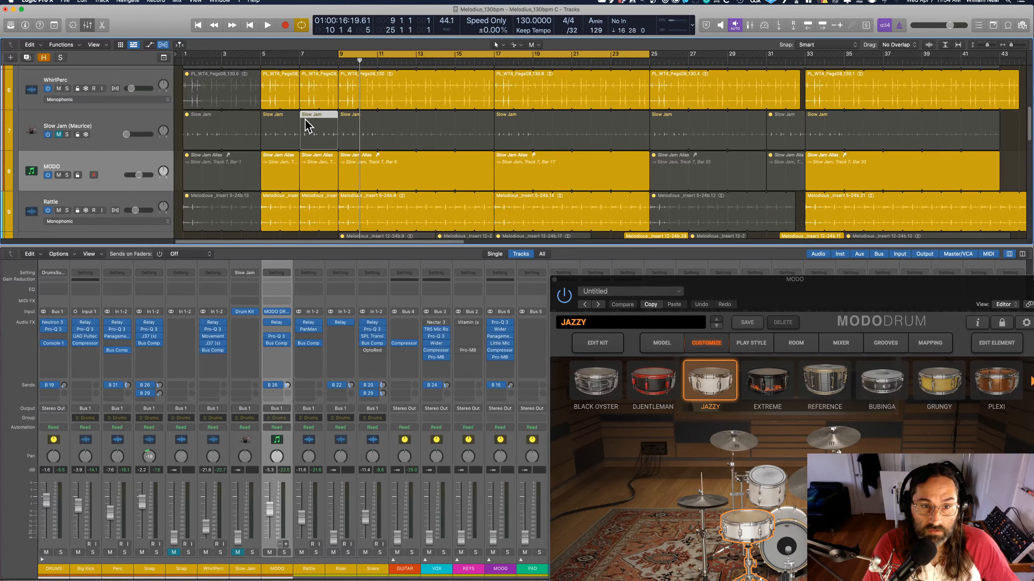
Replace the MODO track's two regions between bars 9 and 25 with aliases of the Slow Jam regions above.
left_click(349, 122)
left_click(355, 167)
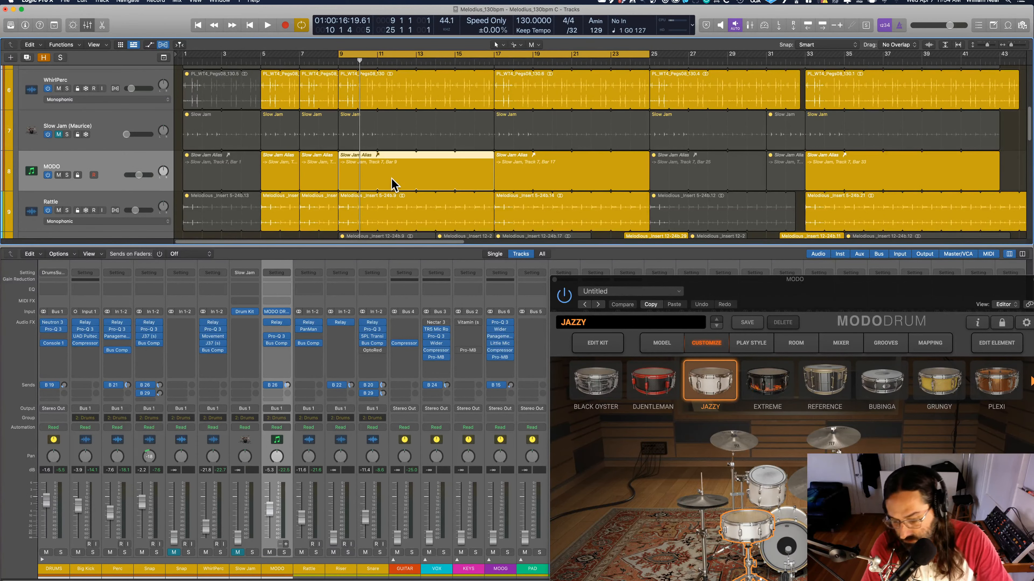
left_click(512, 167, "shift")
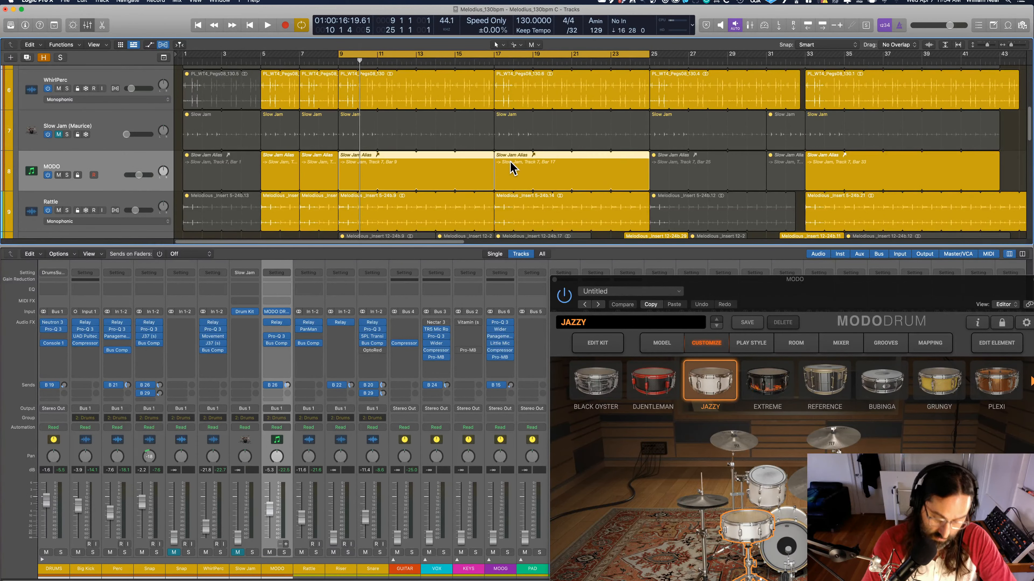
key("BackSpace")
left_click(358, 134)
left_click(512, 135, "shift")
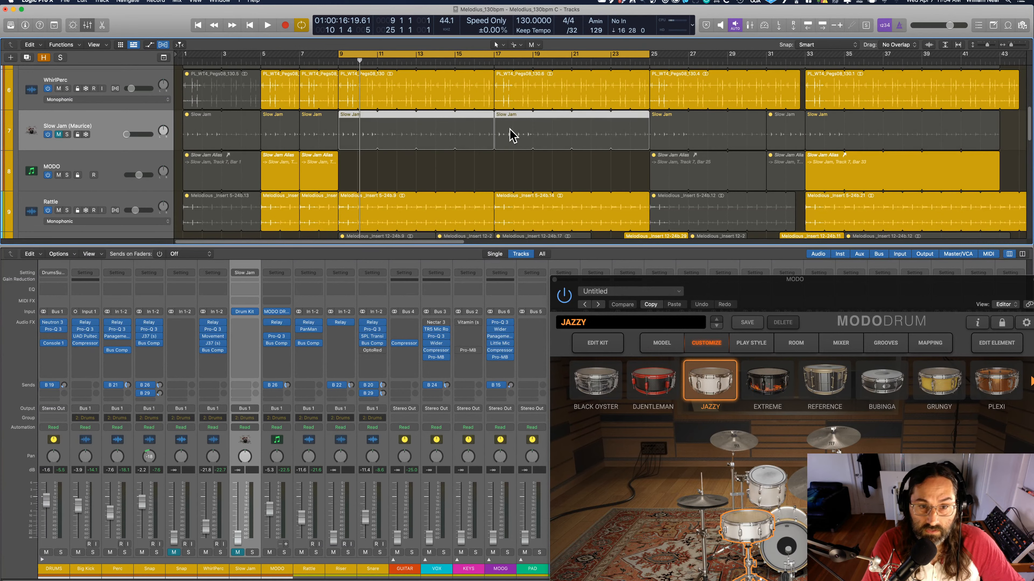
left_click_drag(355, 132, 411, 181)
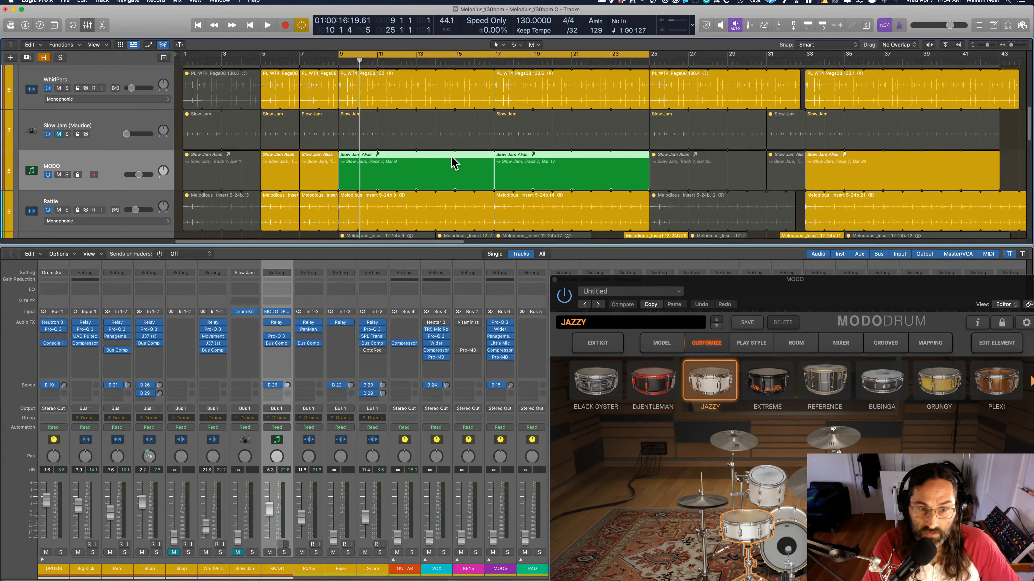
Recolor the new MODO aliases yellow to match the other drum regions, and move the plug-in window back into view.
left_click(318, 171, "shift")
key("alt+c")
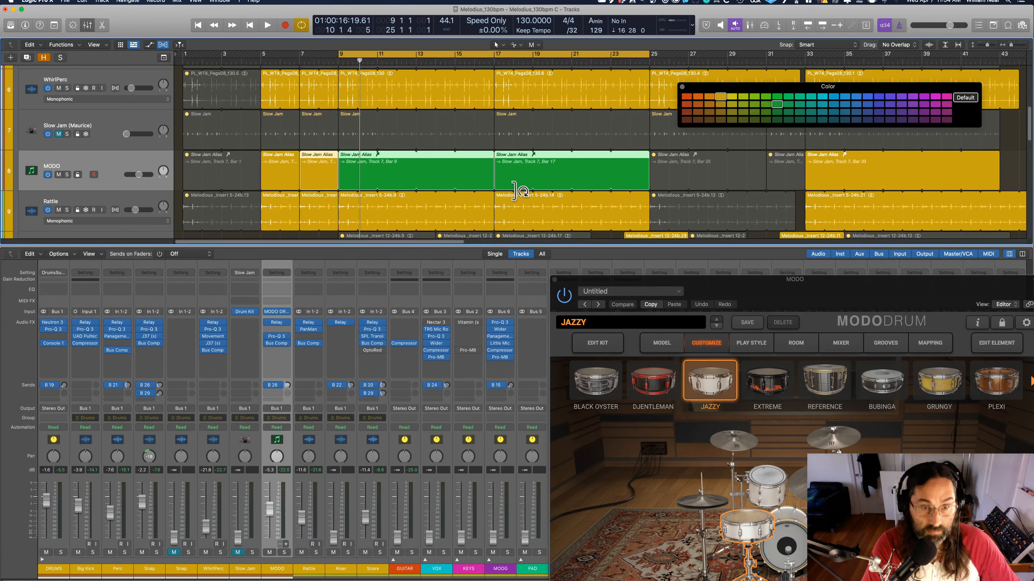
left_click(720, 98)
left_click(682, 86)
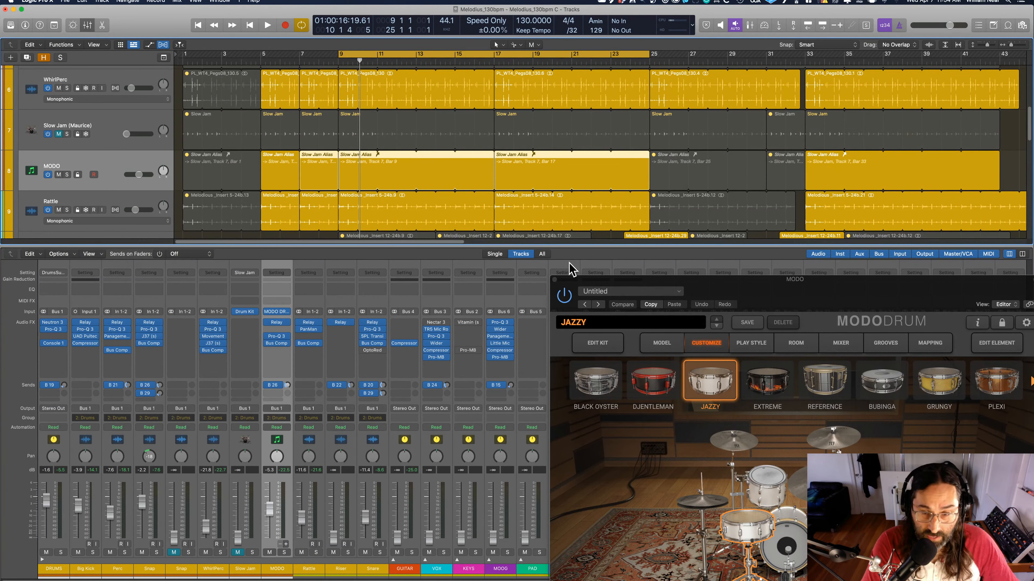
left_click_drag(653, 287, 519, 231)
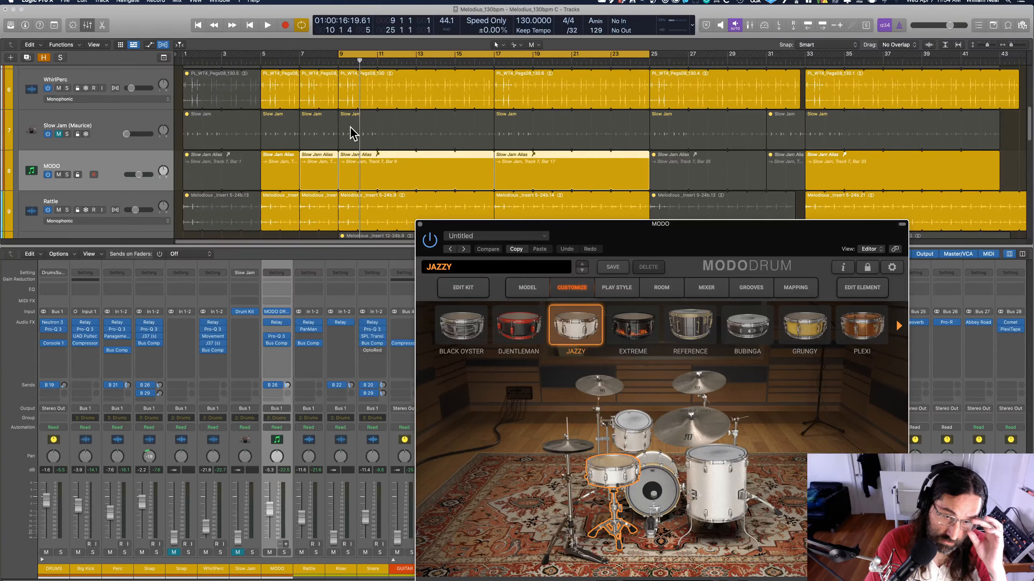
Replace the MODO alias at bar 9 with a fresh alias of the Slow Jam region, and move the plug-in window up.
left_click(360, 159)
left_click(286, 165)
left_click(367, 157)
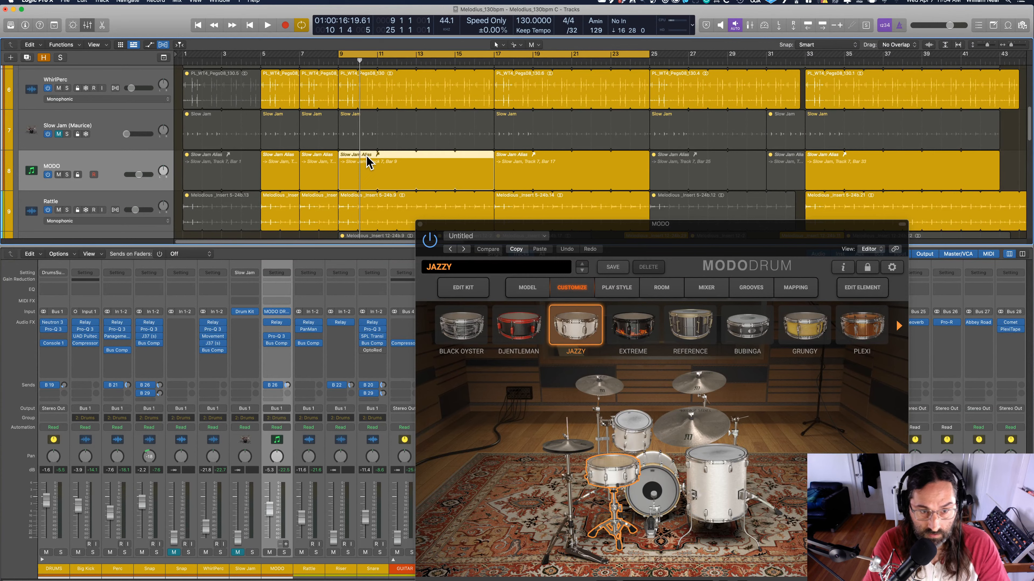
key("Delete")
left_click_drag(353, 138, 349, 168)
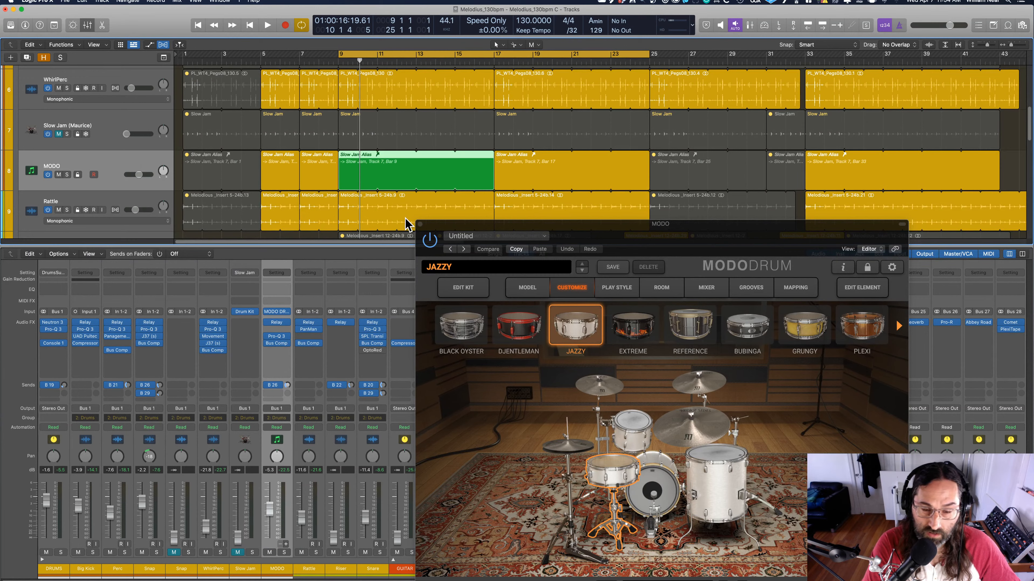
left_click_drag(484, 223, 519, 128)
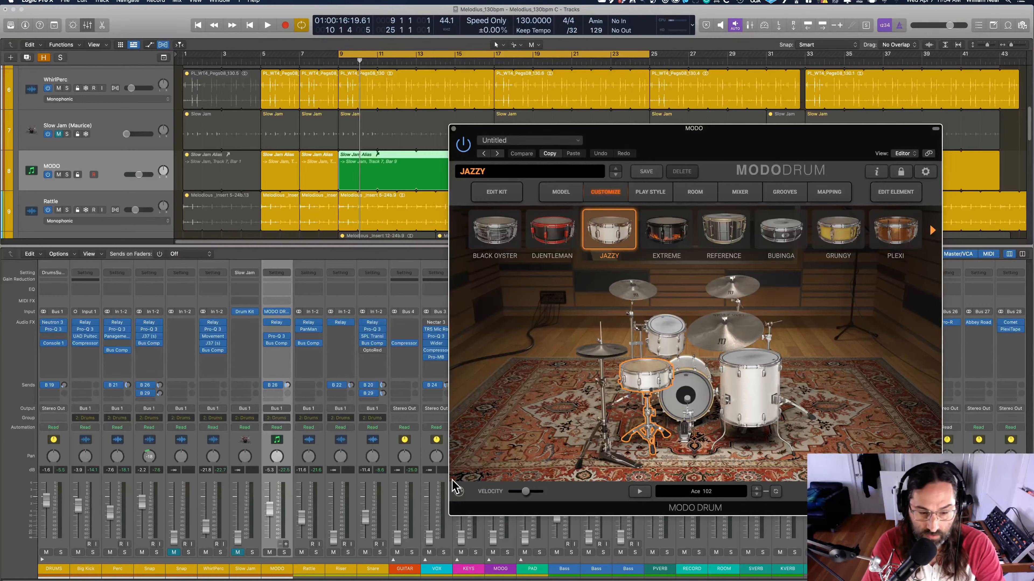
Solo the MODO track, start playback, and examine MODO DRUM's Room, Play Style and Mixer pages while listening.
key("s")
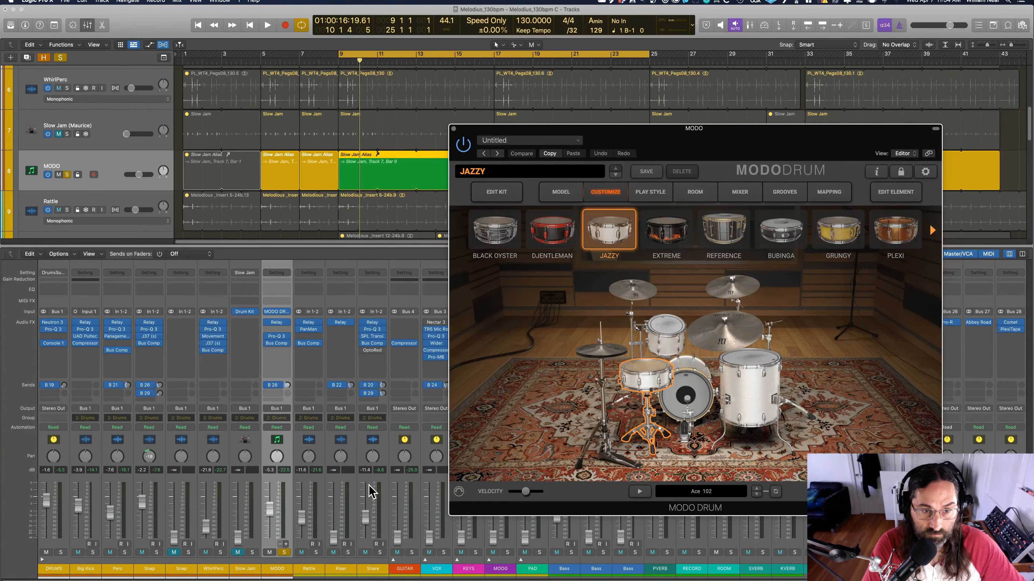
key("space")
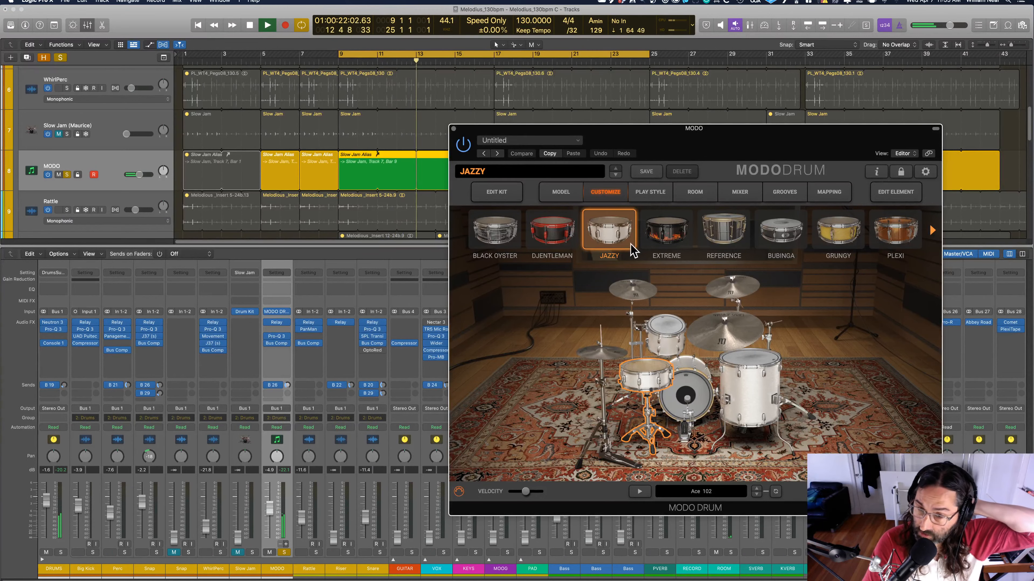
left_click(694, 193)
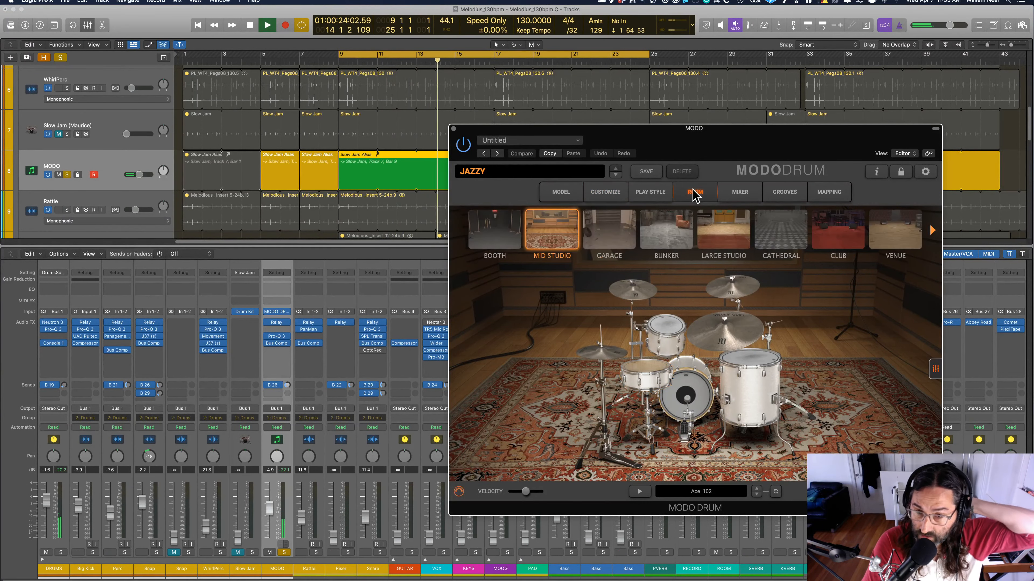
left_click(669, 196)
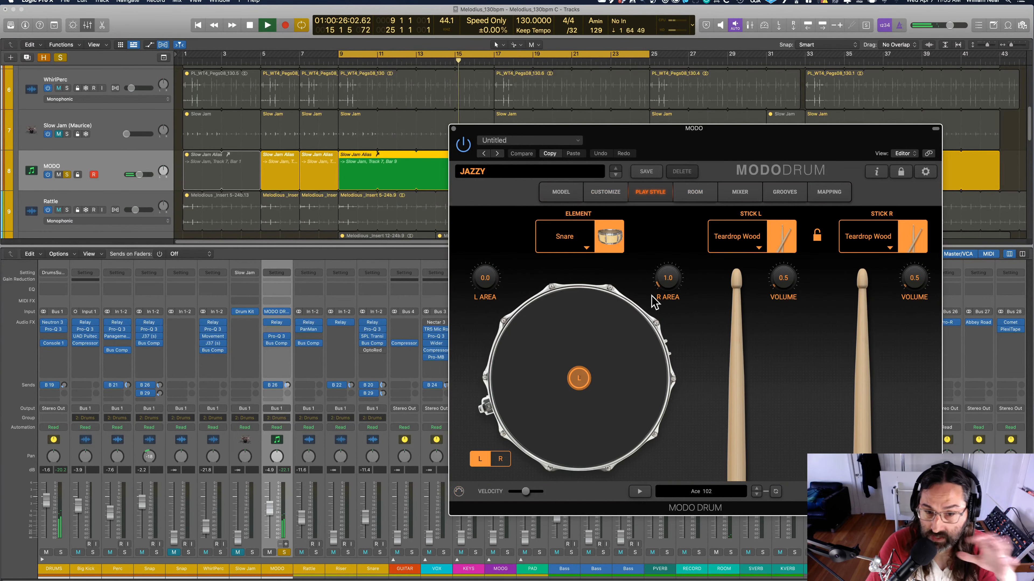
left_click(693, 193)
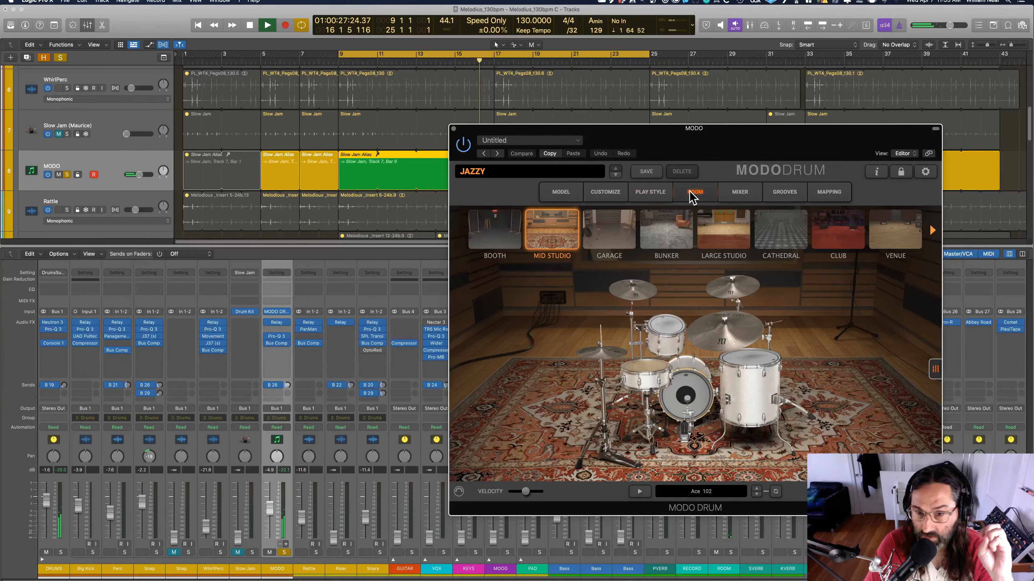
left_click(652, 193)
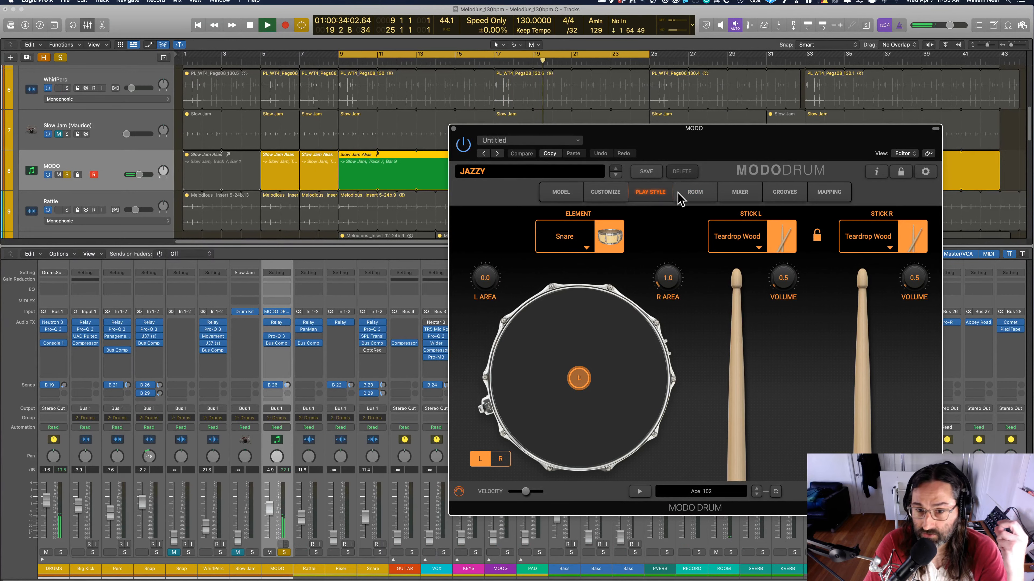
left_click(695, 193)
left_click(738, 193)
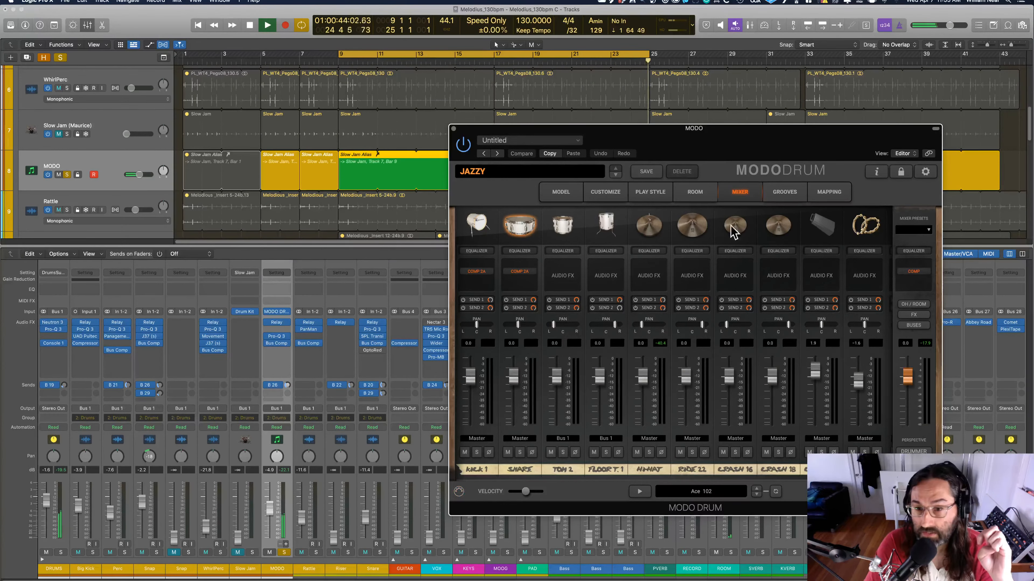
left_click(695, 193)
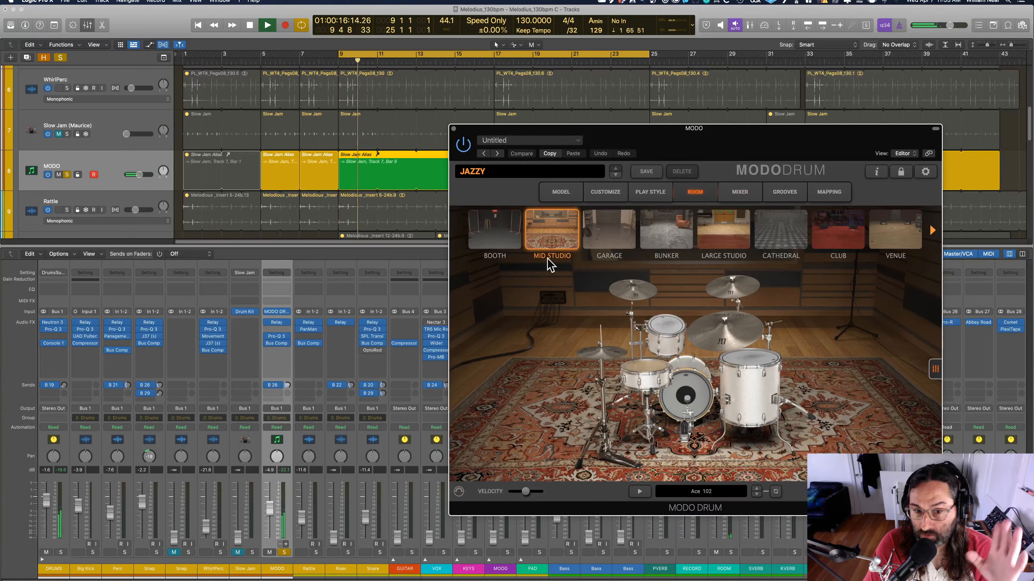
left_click(645, 194)
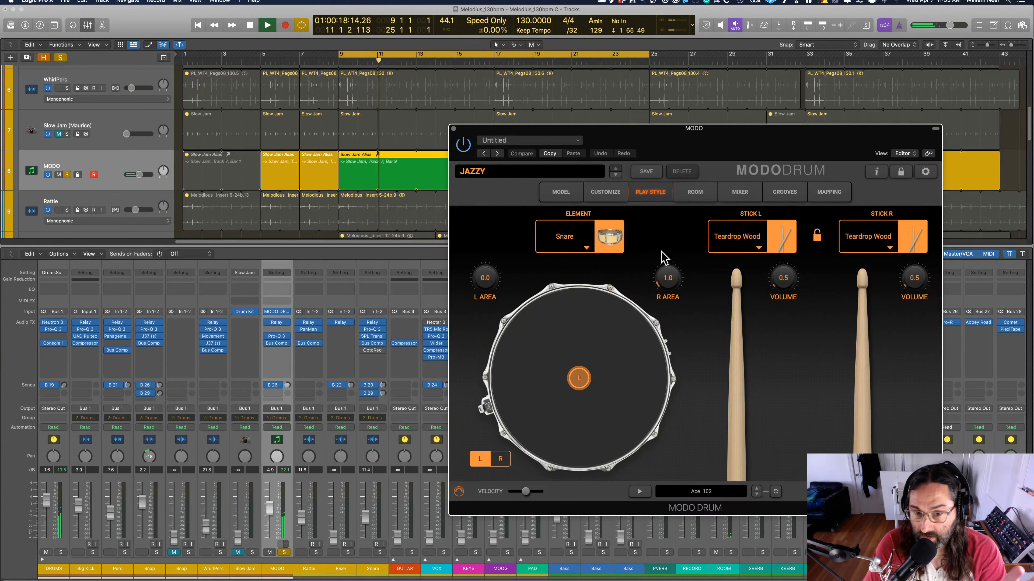
Inspect the floor tom and snare choices and the MIDI mapping in MODO DRUM, closing the plug-in window when done.
left_click(616, 196)
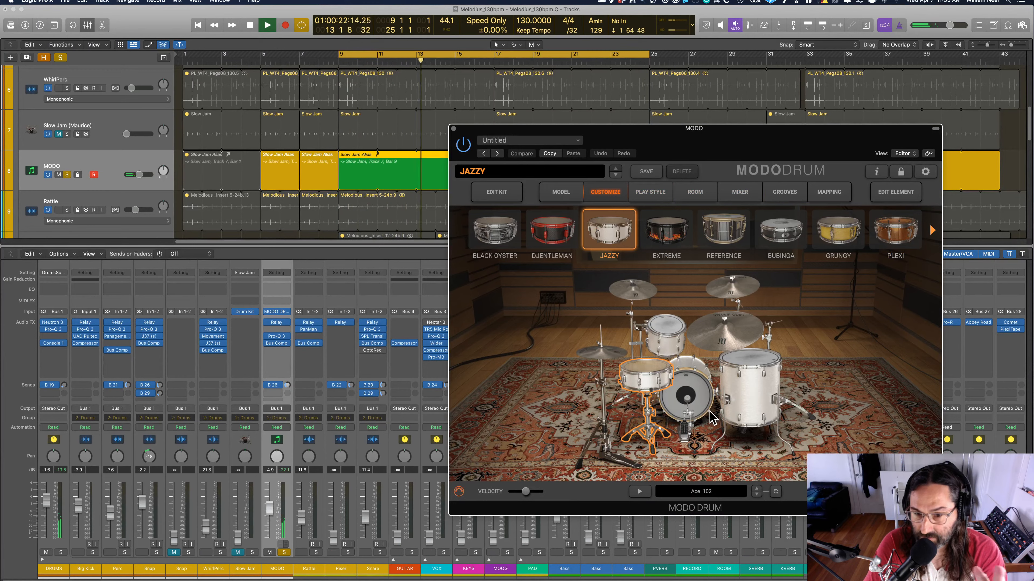
left_click(743, 375)
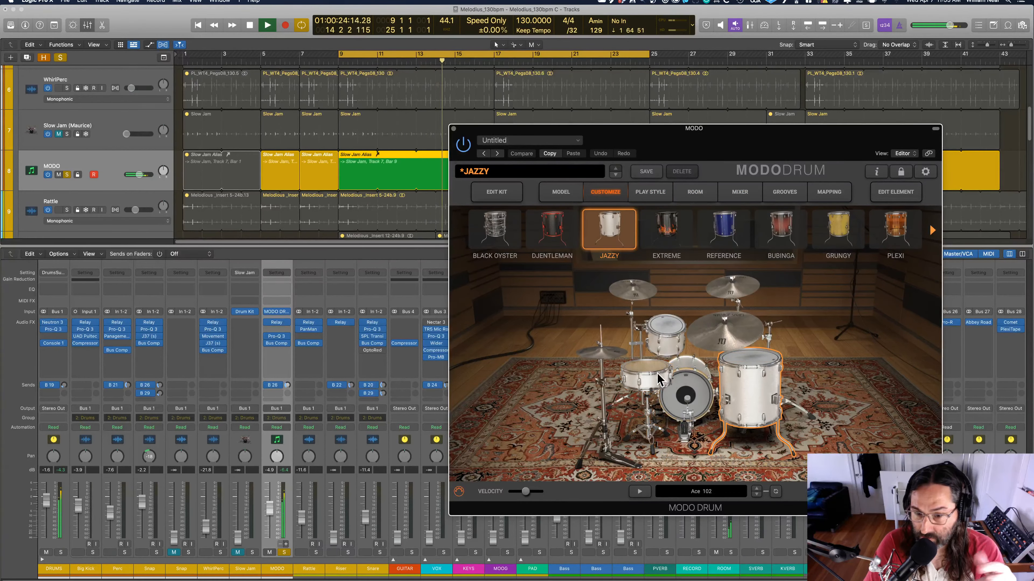
left_click(657, 382)
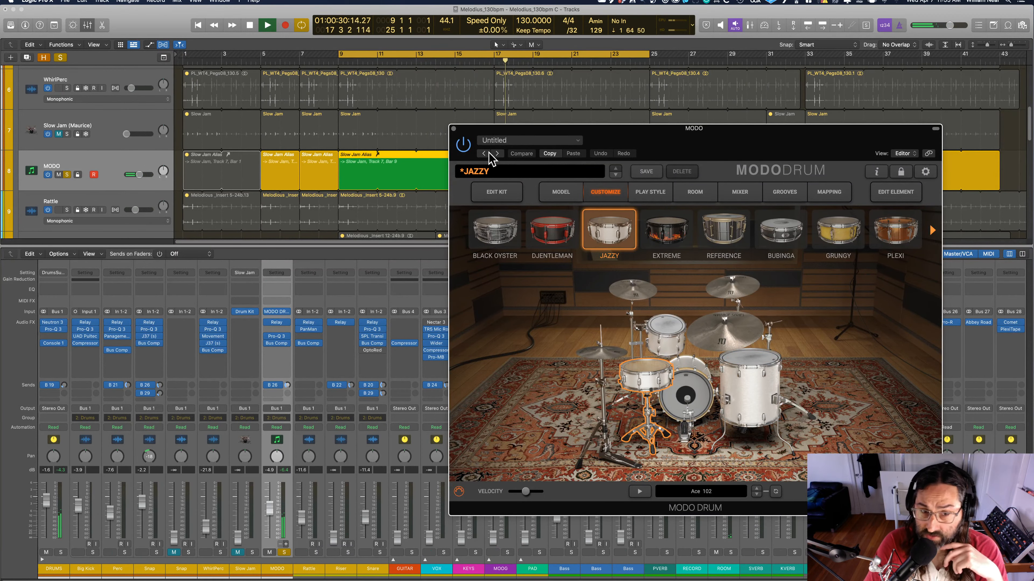
left_click_drag(482, 128, 460, 124)
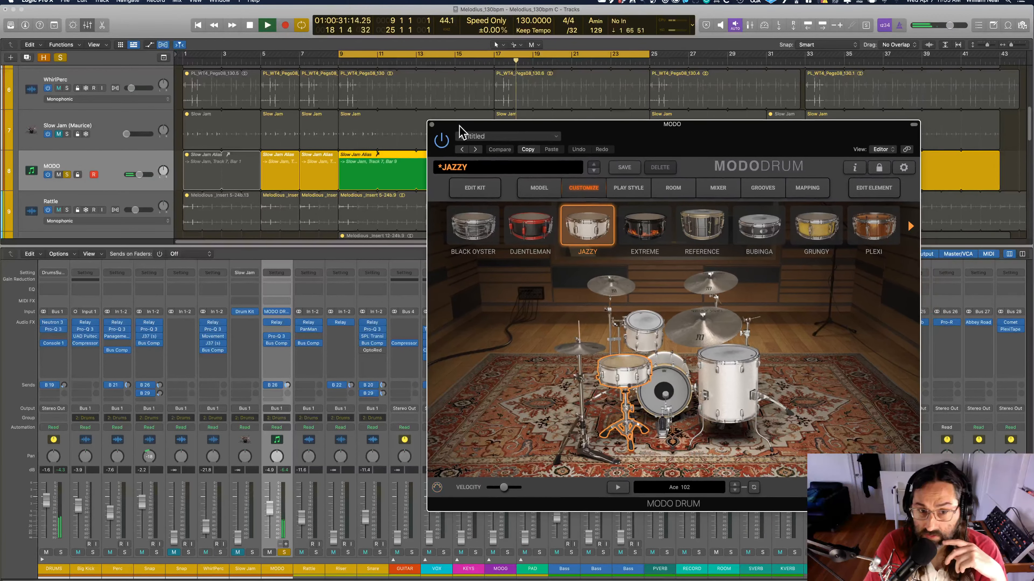
left_click(810, 188)
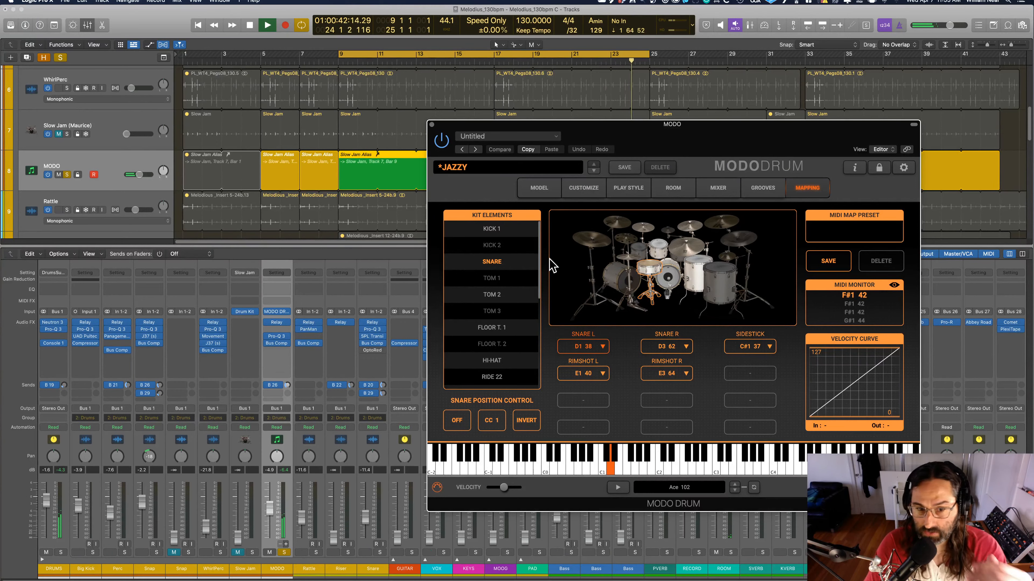
left_click(433, 125)
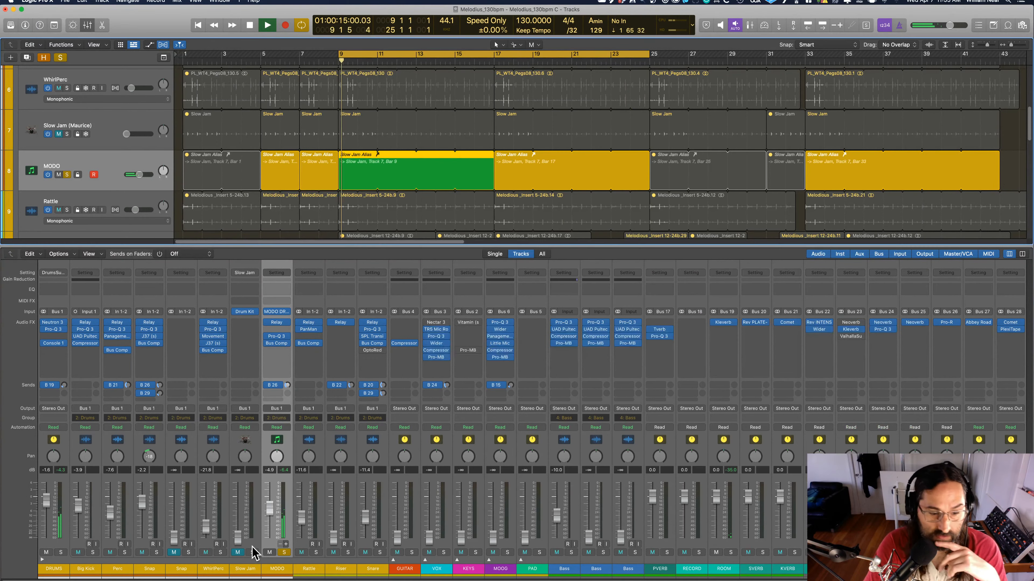
Solo the Slow Jam track in place of MODO and raise its fader to -2.1 dB for comparison.
left_click(256, 570)
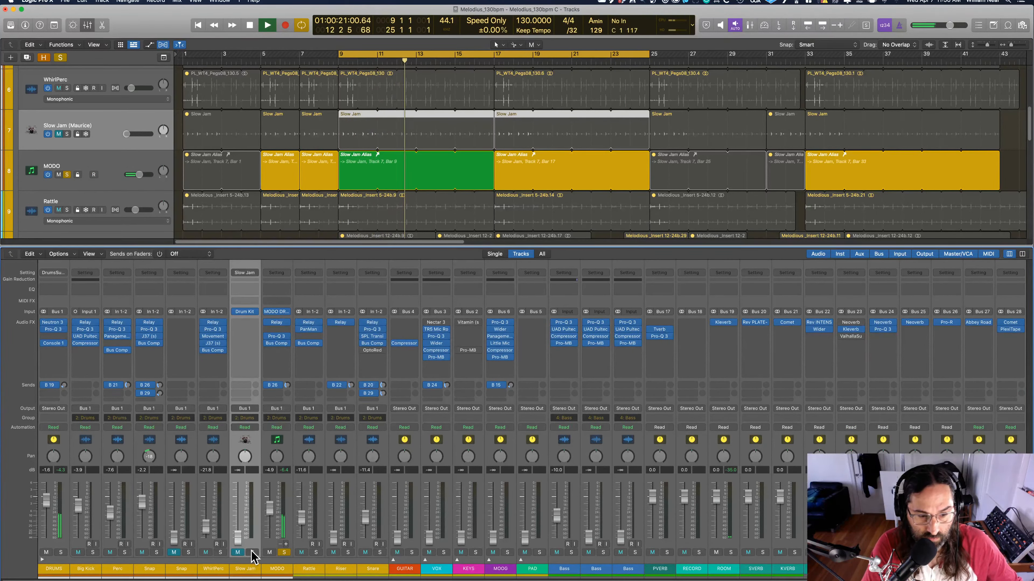
left_click(252, 553)
left_click(284, 553)
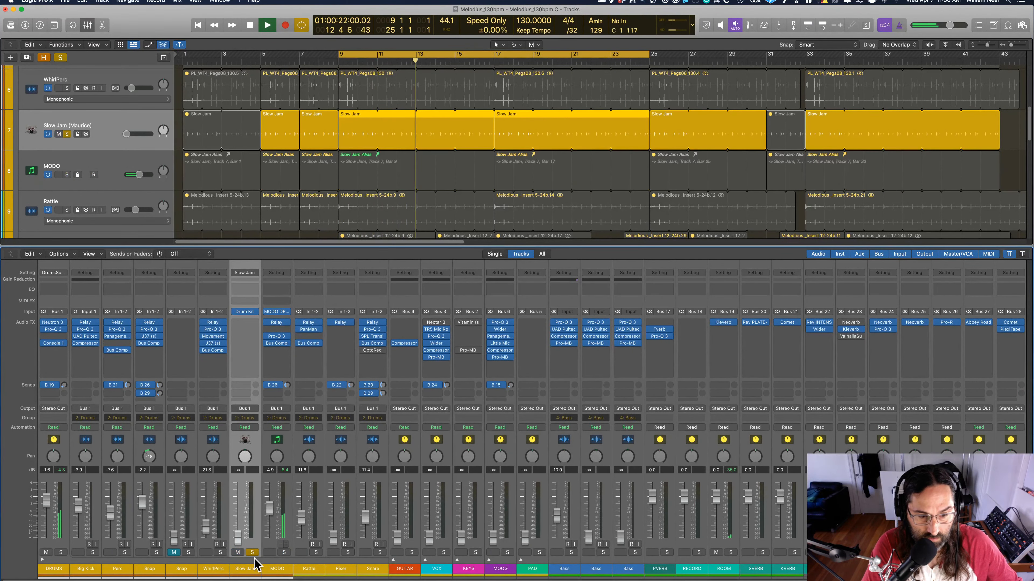
left_click(240, 562)
left_click(242, 562)
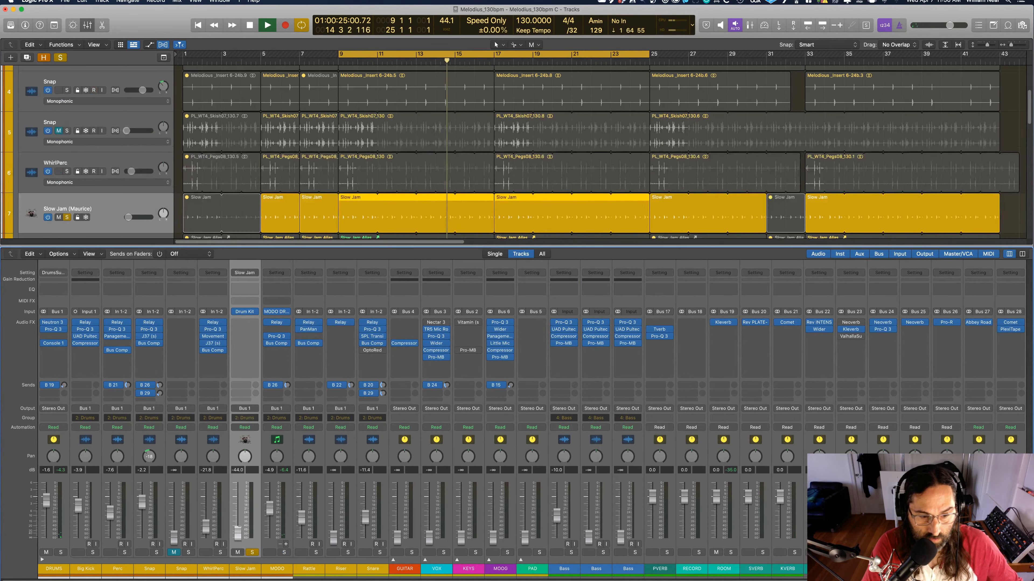
left_click_drag(238, 505, 238, 502)
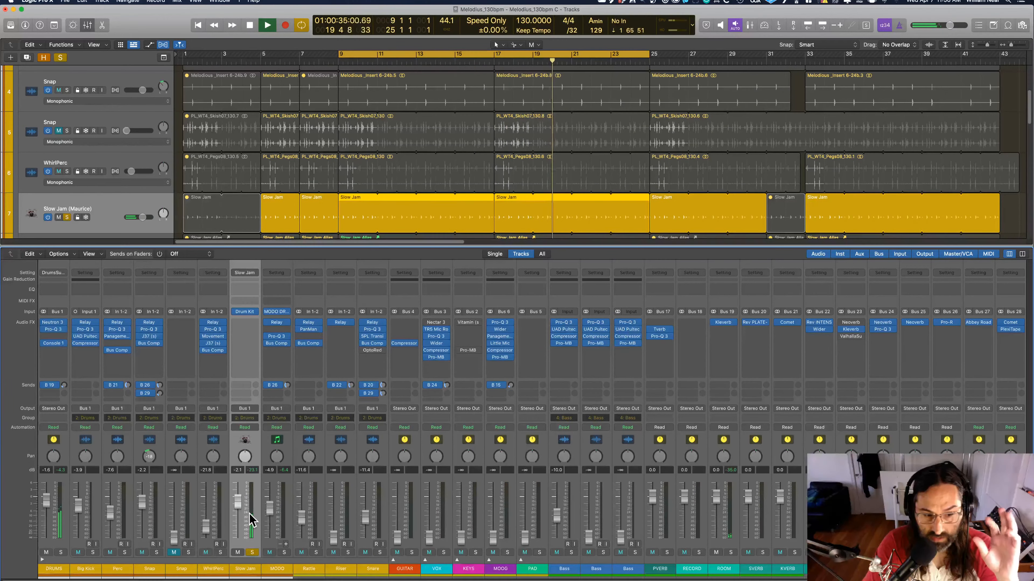
Switch the solo back to the MODO track and pull the Slow Jam fader all the way down.
left_click(284, 552)
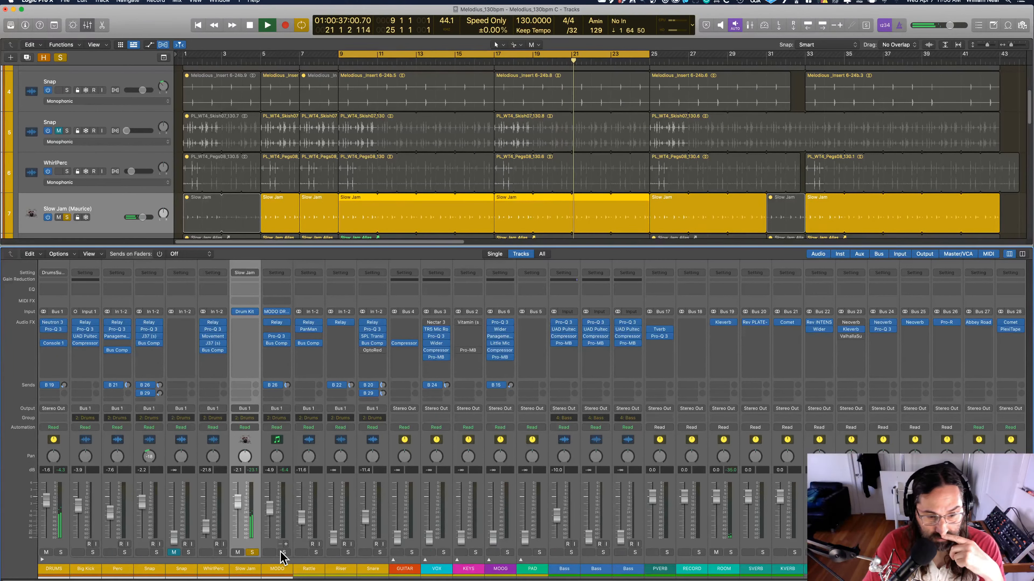
left_click(252, 552)
left_click_drag(237, 511, 239, 539)
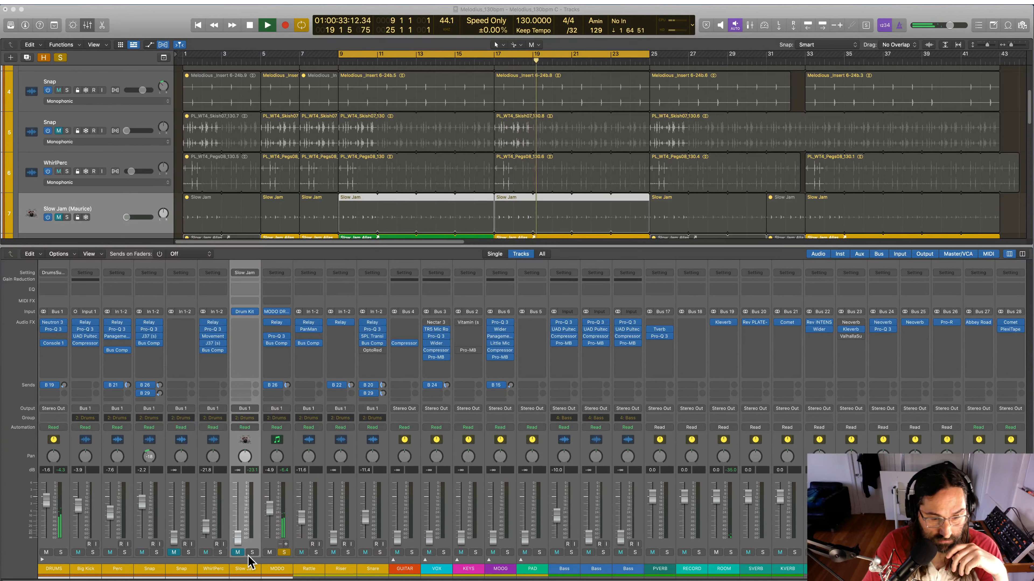
Unsolo the MODO track, then stop and restart playback to hear it in the full drum mix.
left_click(283, 552)
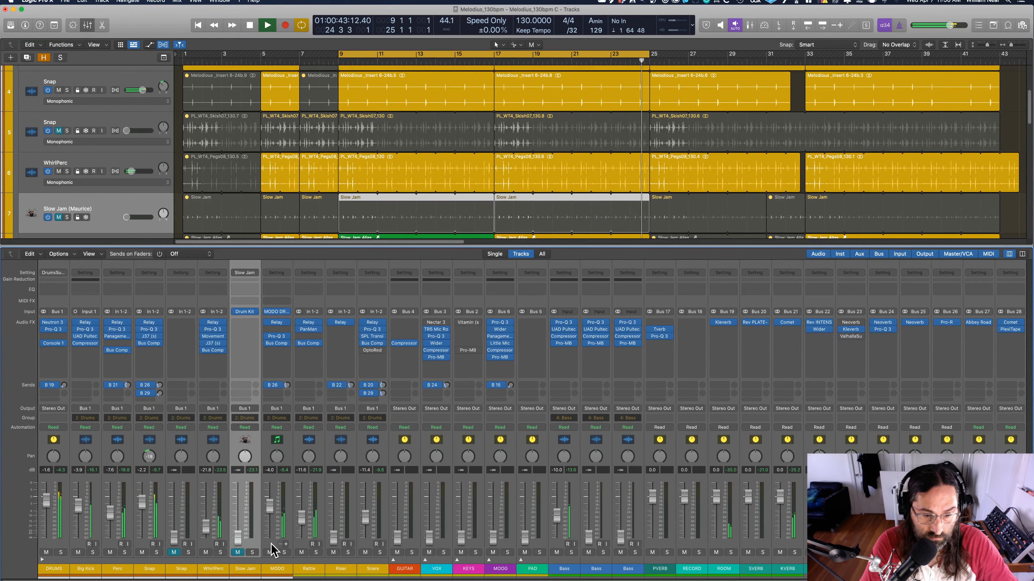
key("space")
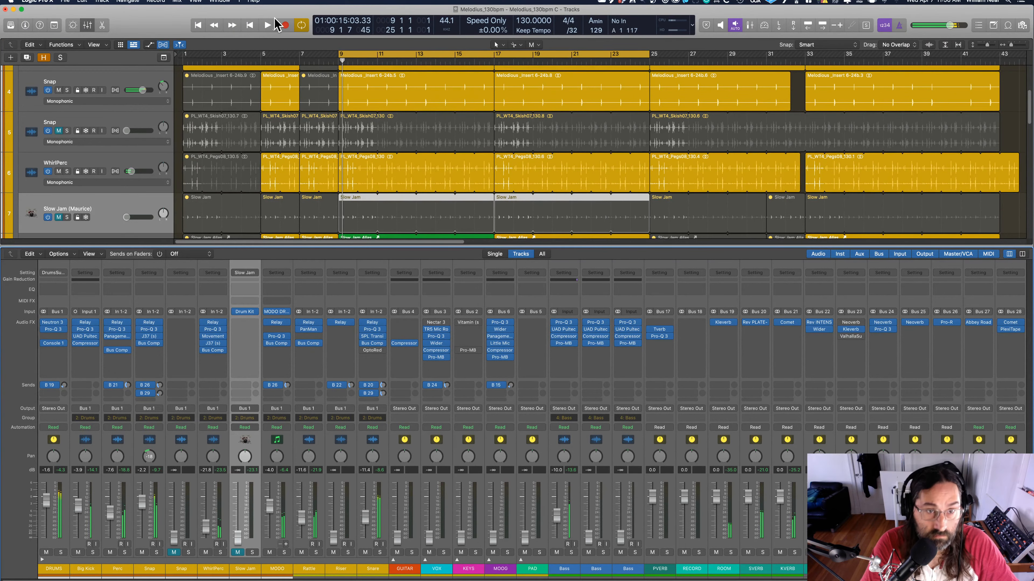
key("space")
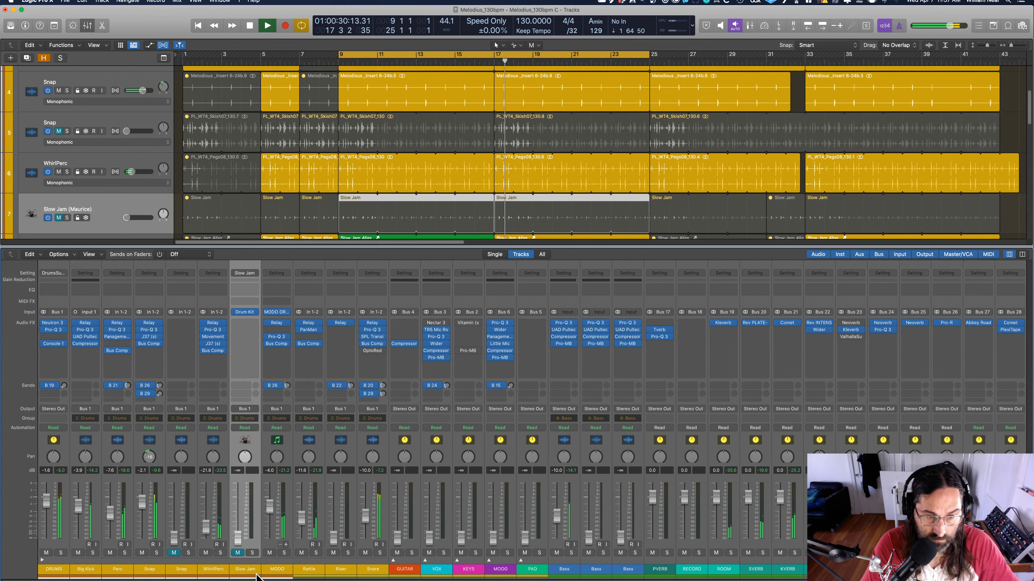
left_click(270, 563)
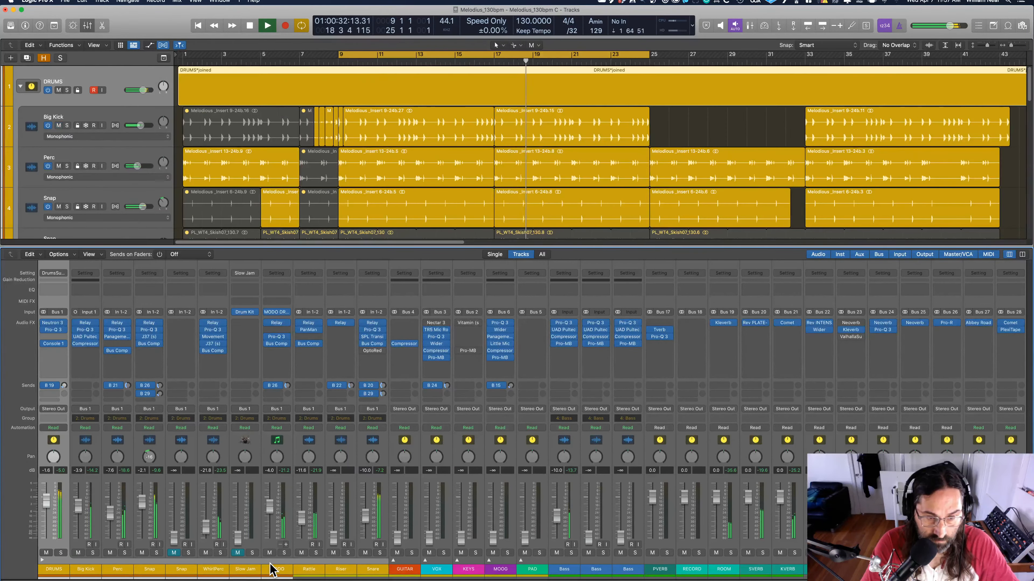
Stop playback and delete the muted second Snap track along with its regions.
left_click(181, 569)
key("space")
scroll(155, 107, "down", 2)
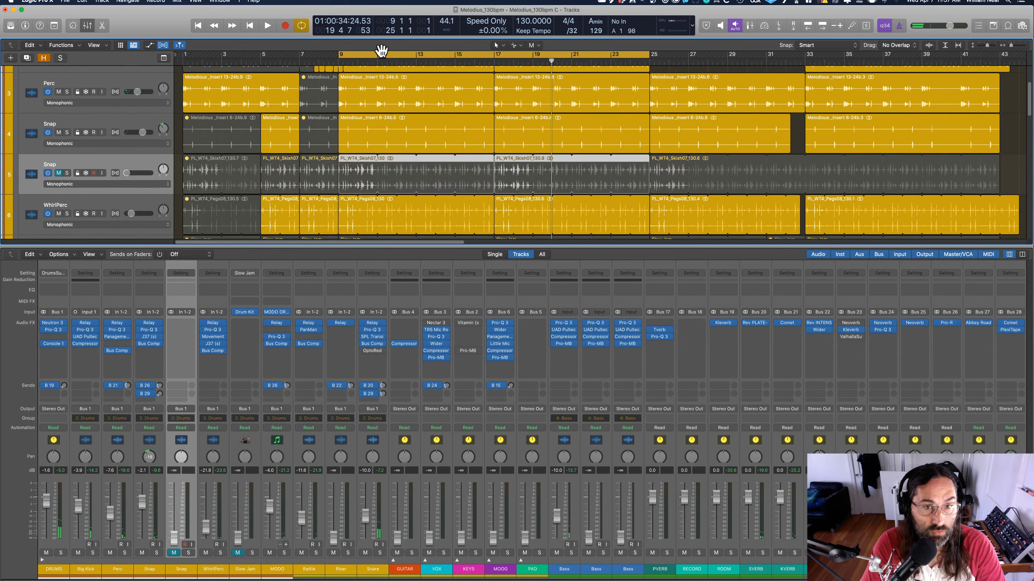
left_click(381, 51)
left_click(104, 162)
key("Delete")
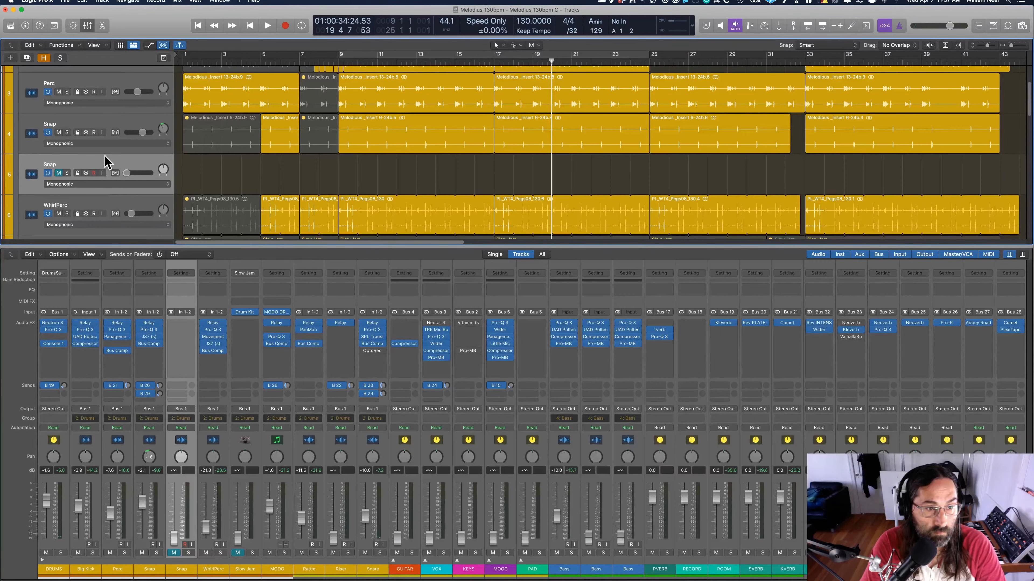
key("Delete")
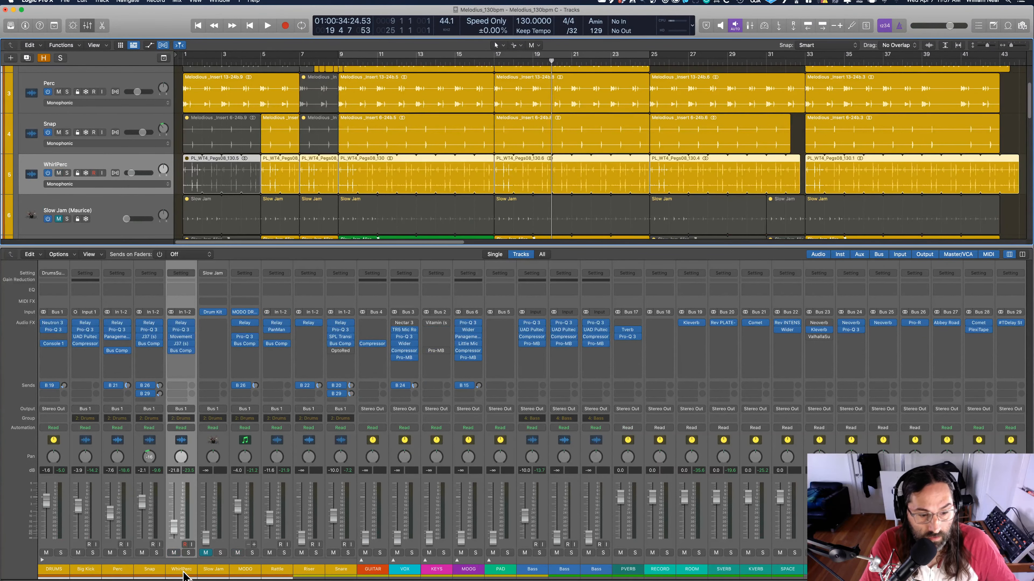
Open Relay on Big Kick and the Neutron 3 Visual Mixer on DRUMS, placing the two windows side by side.
left_click(90, 575)
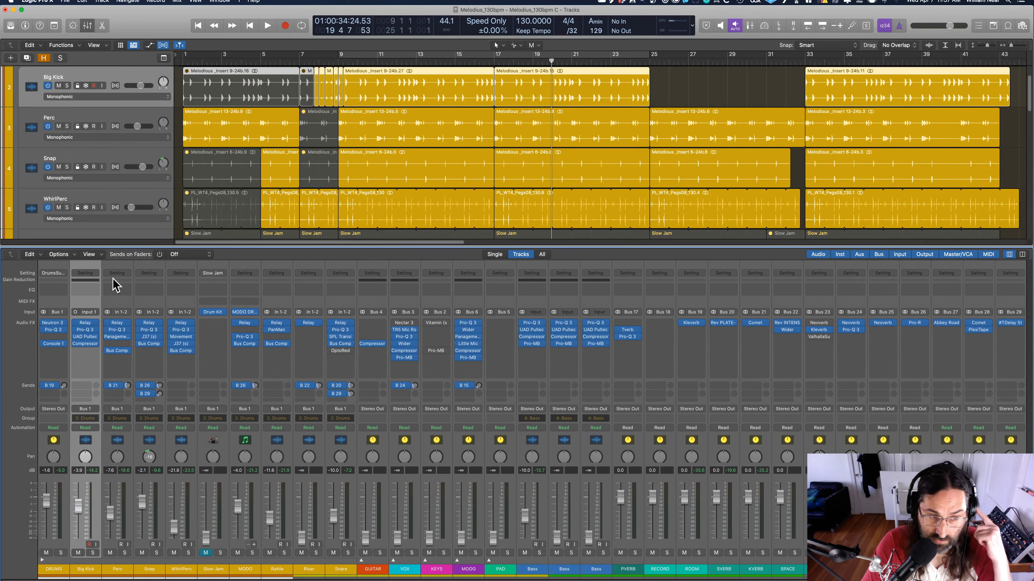
left_click(85, 323)
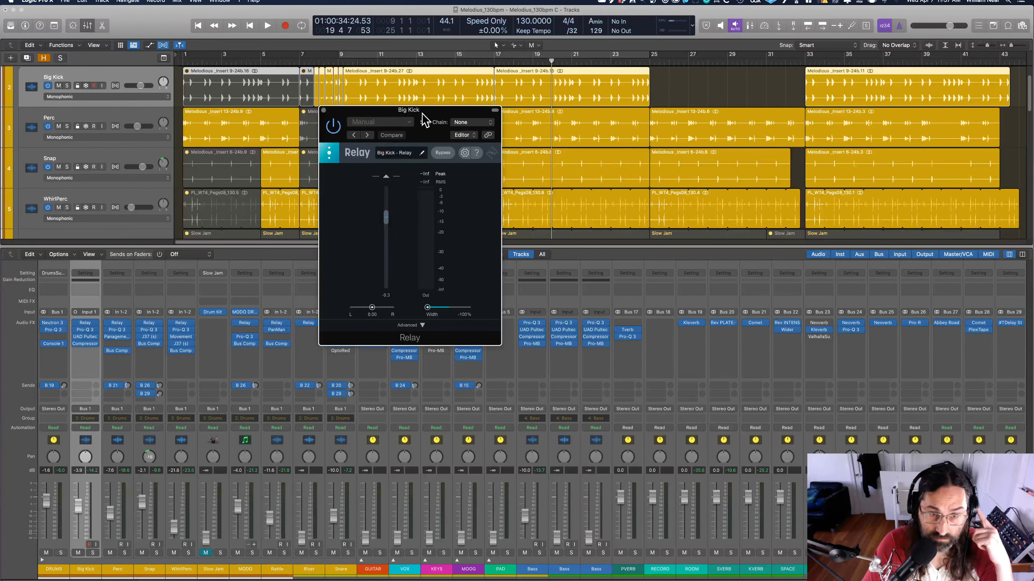
left_click_drag(422, 115, 287, 142)
left_click(56, 324)
left_click_drag(476, 114, 687, 166)
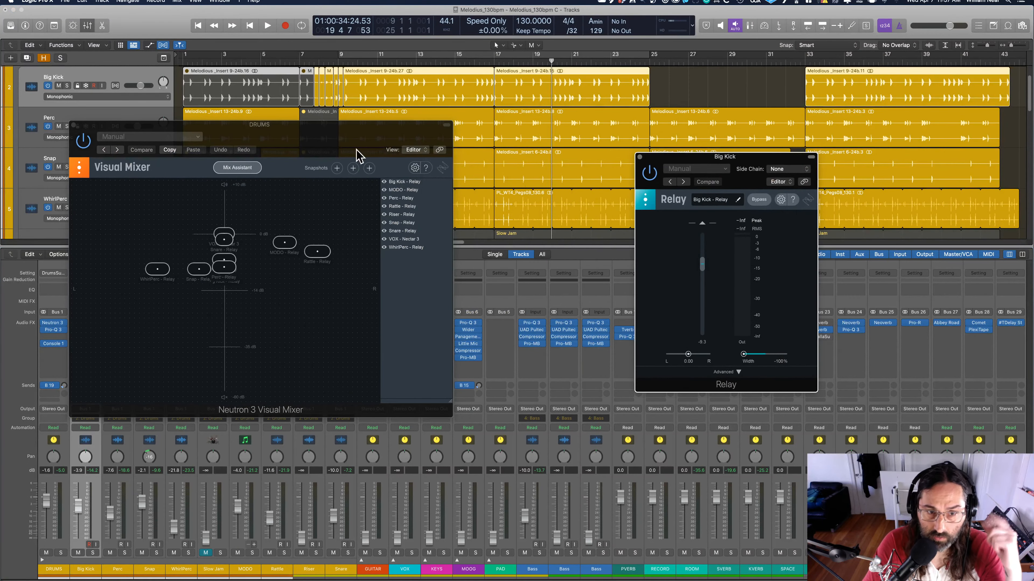
left_click_drag(343, 139, 488, 161)
left_click_drag(663, 156, 640, 187)
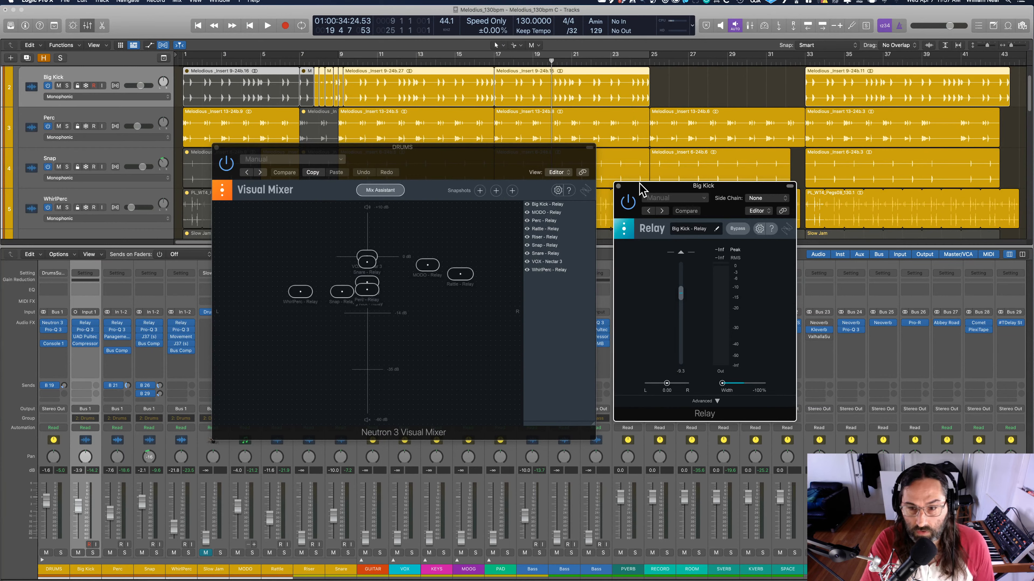
left_click_drag(458, 154, 450, 169)
left_click(661, 167)
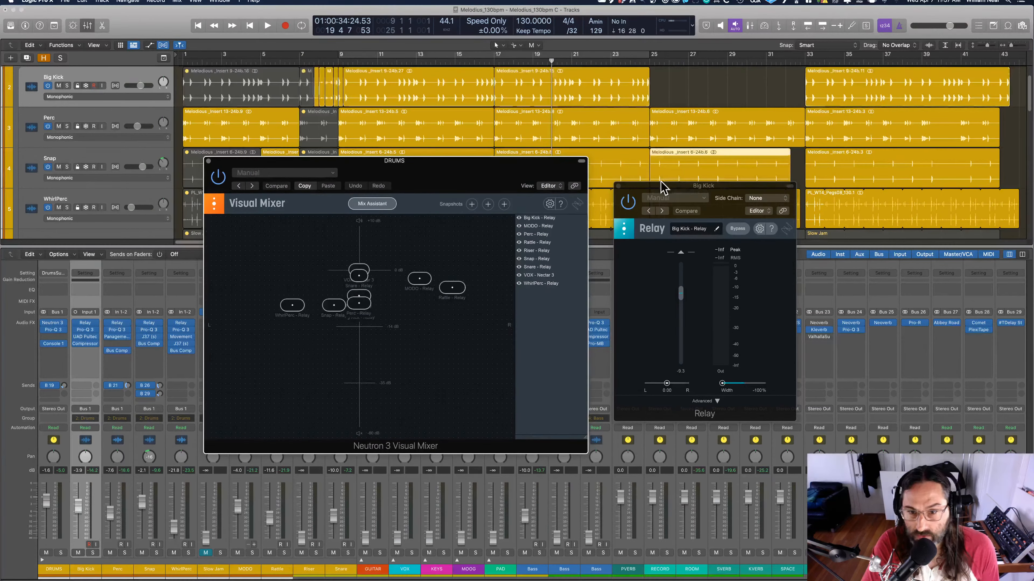
left_click_drag(659, 186, 644, 156)
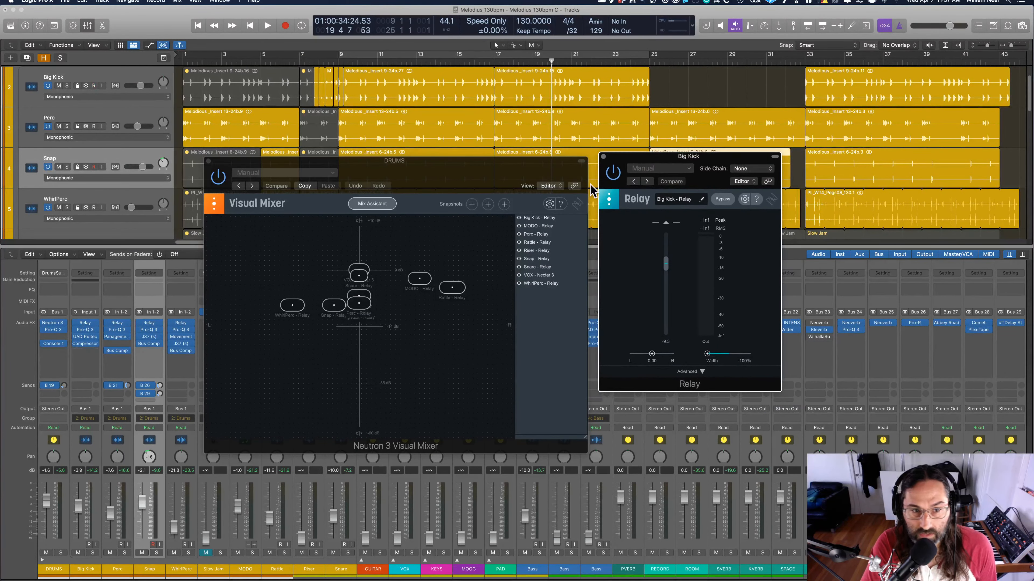
Show the Perc channel's Relay in place of Big Kick's, beside the Visual Mixer.
left_click(116, 569)
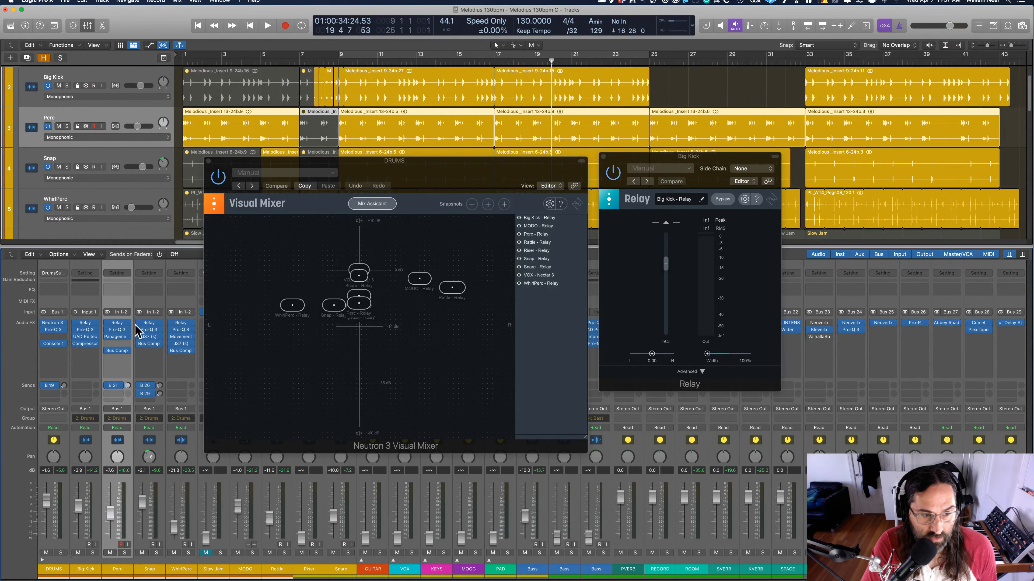
left_click_drag(686, 157, 686, 159)
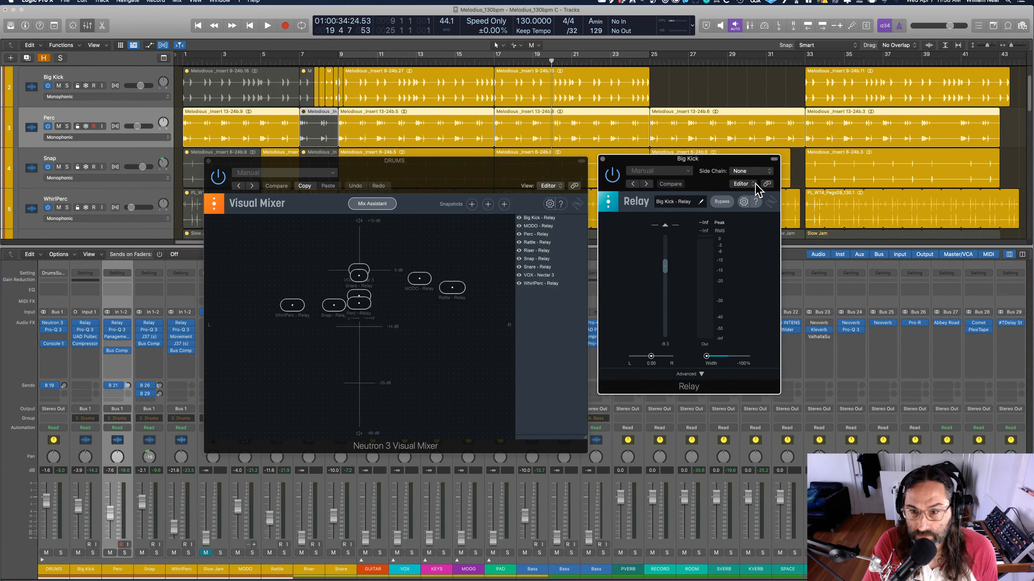
left_click(117, 323)
left_click_drag(689, 155, 689, 163)
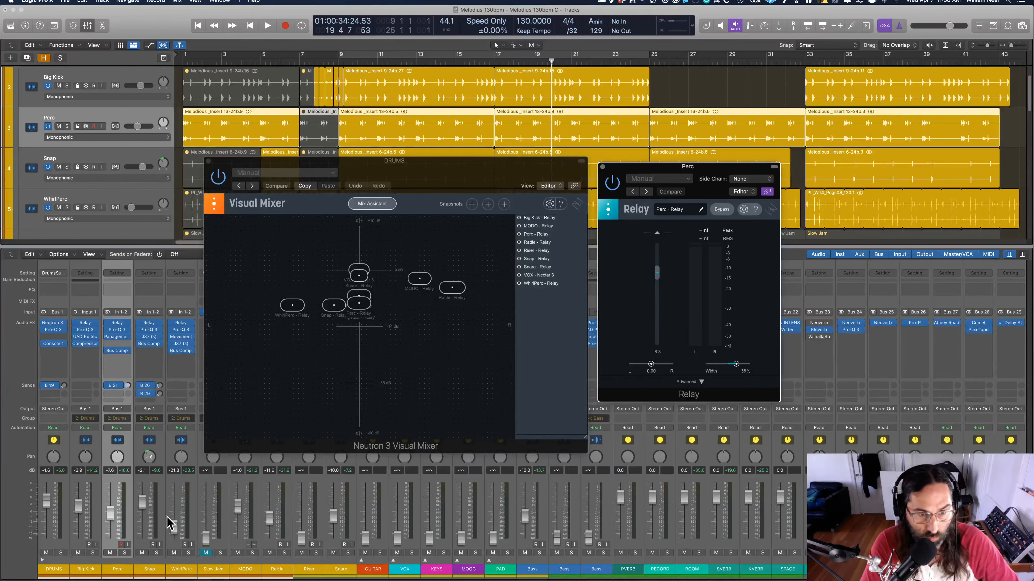
Play the drums briefly to watch the Visual Mixer and Perc Relay meters, closing both plug-in windows when done.
key("space")
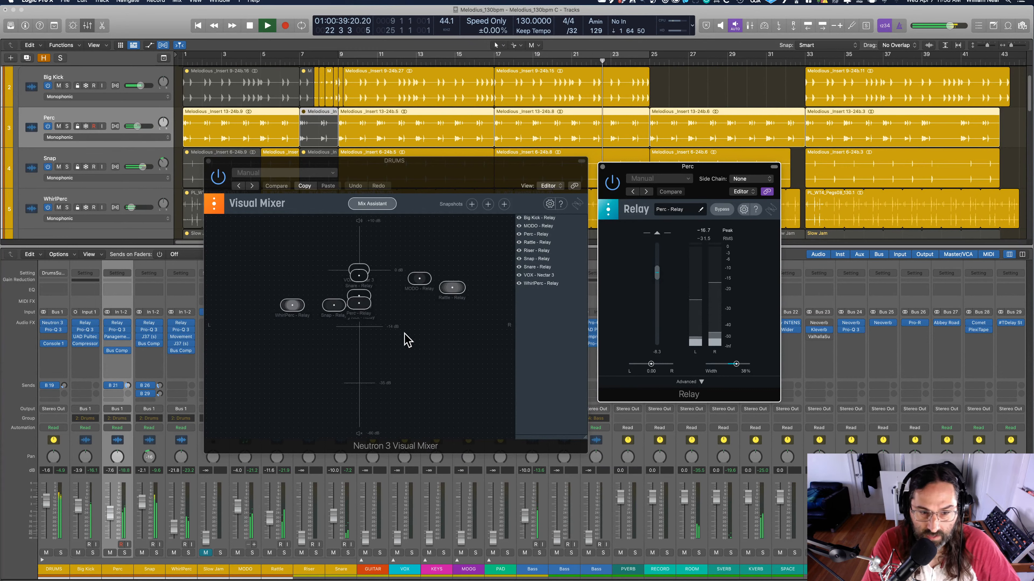
key("space")
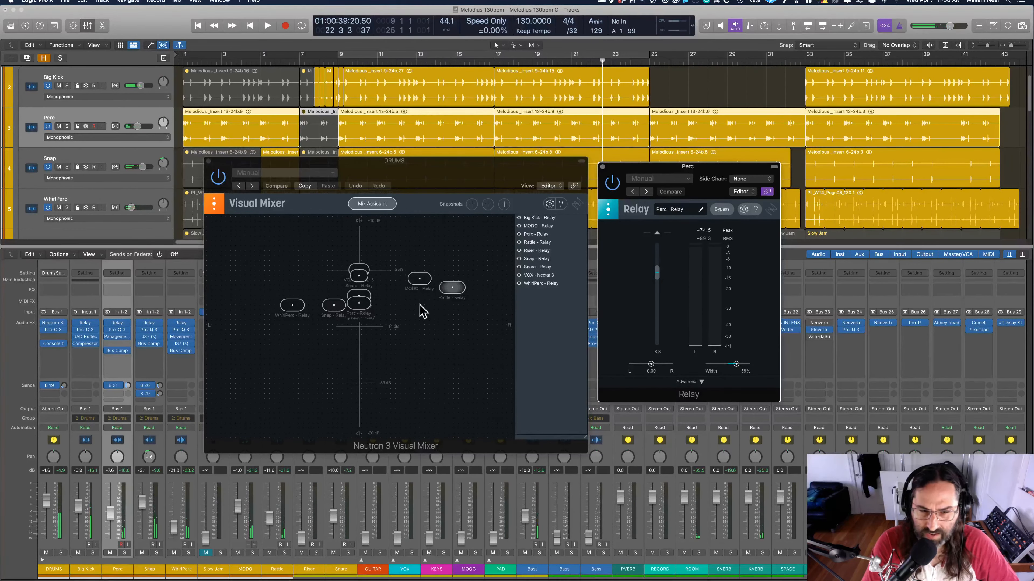
left_click(209, 165)
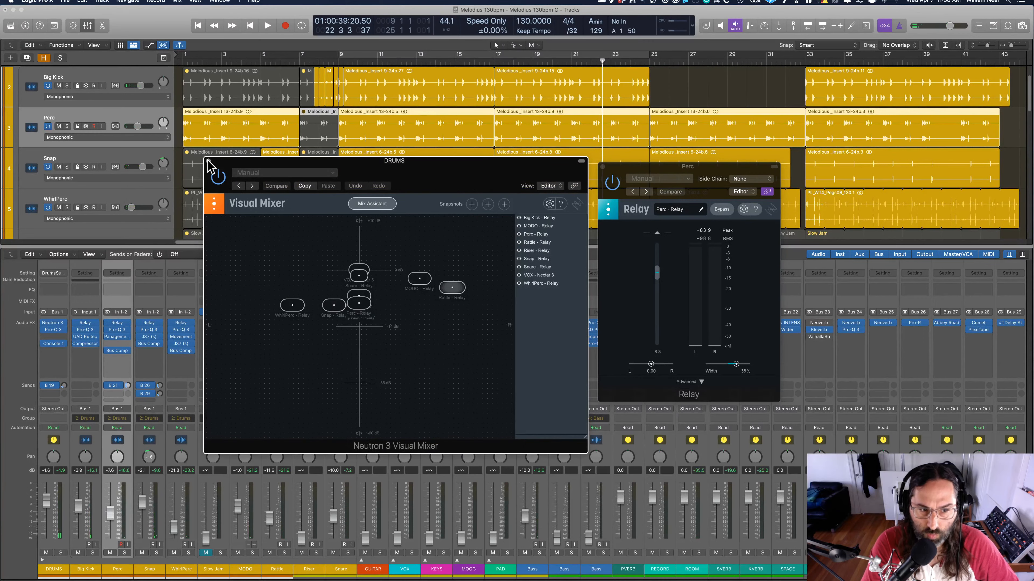
left_click(208, 161)
left_click(602, 167)
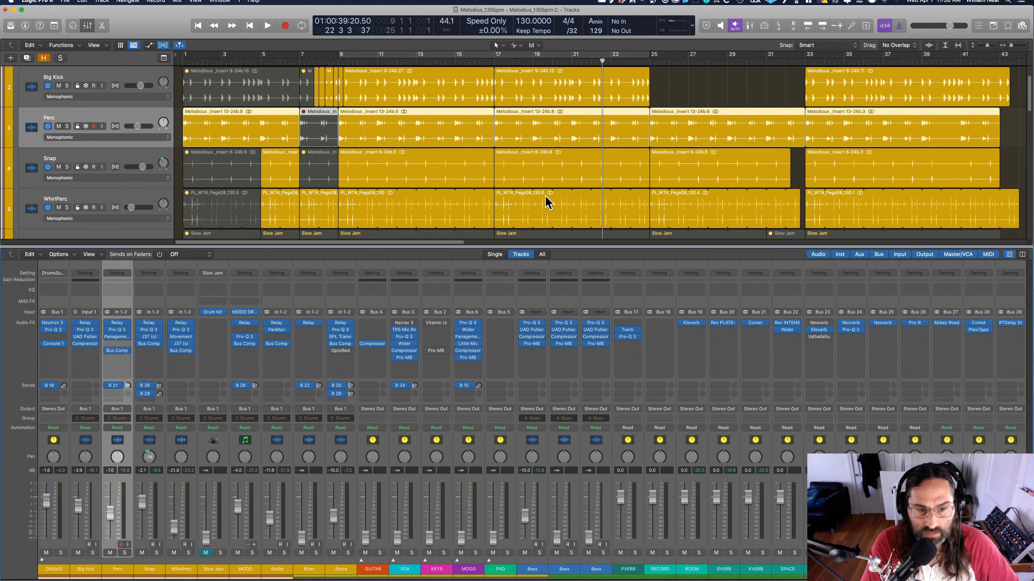
Inspect the gain, pan and width settings in the Snare channel's Relay, closing its window when done.
left_click(92, 569)
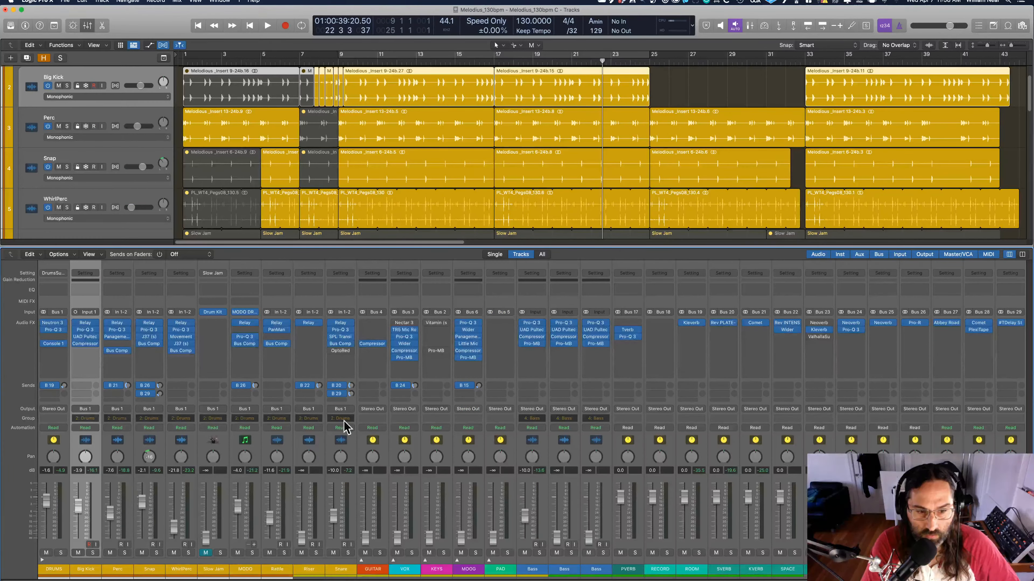
left_click(341, 322)
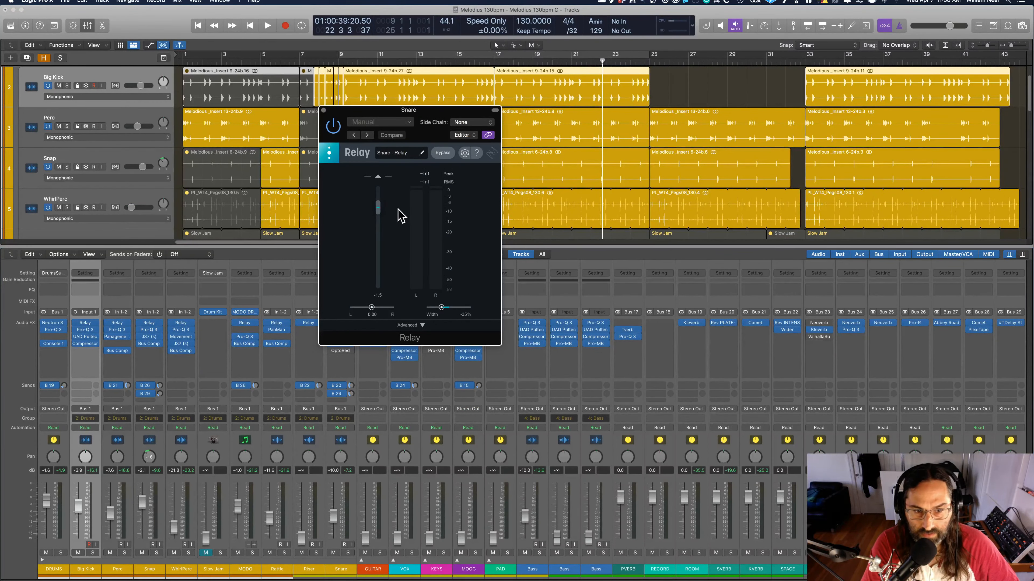
left_click(324, 111)
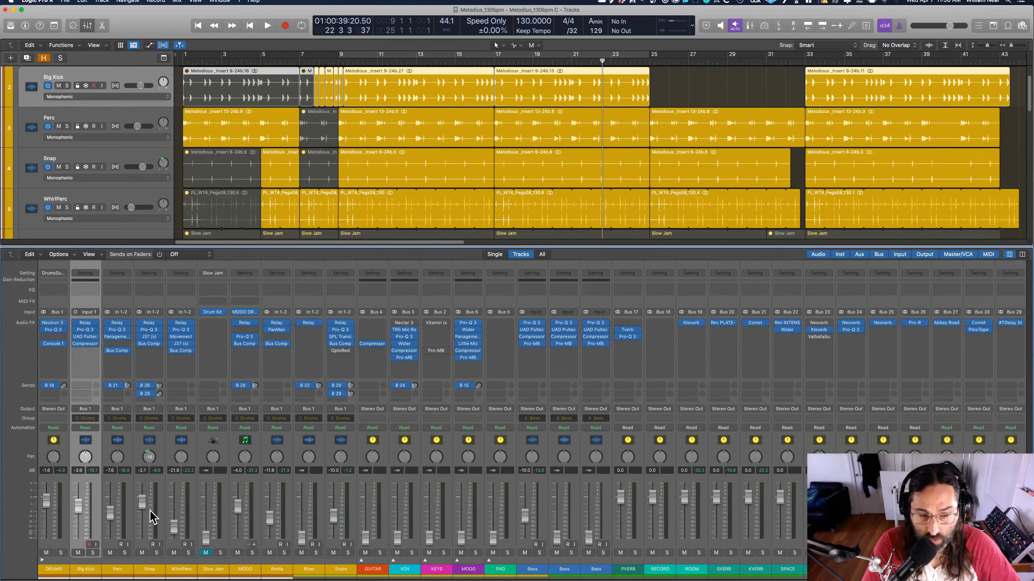
During playback, set Snap's Relay width to 40% and pan to -0.22, close it, and adjust the Snap channel's own pan.
key("space")
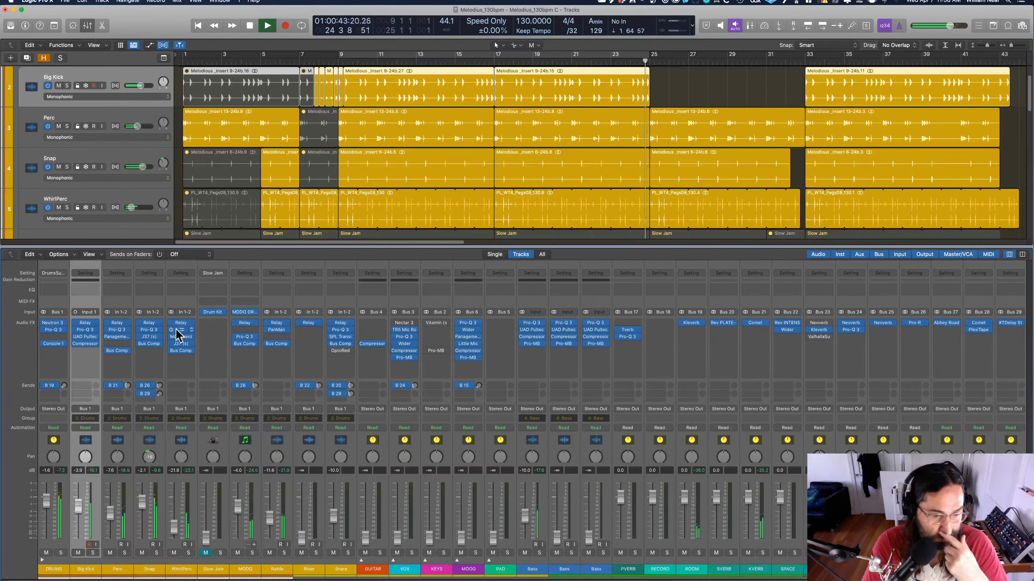
left_click(147, 323)
left_click_drag(420, 114, 515, 144)
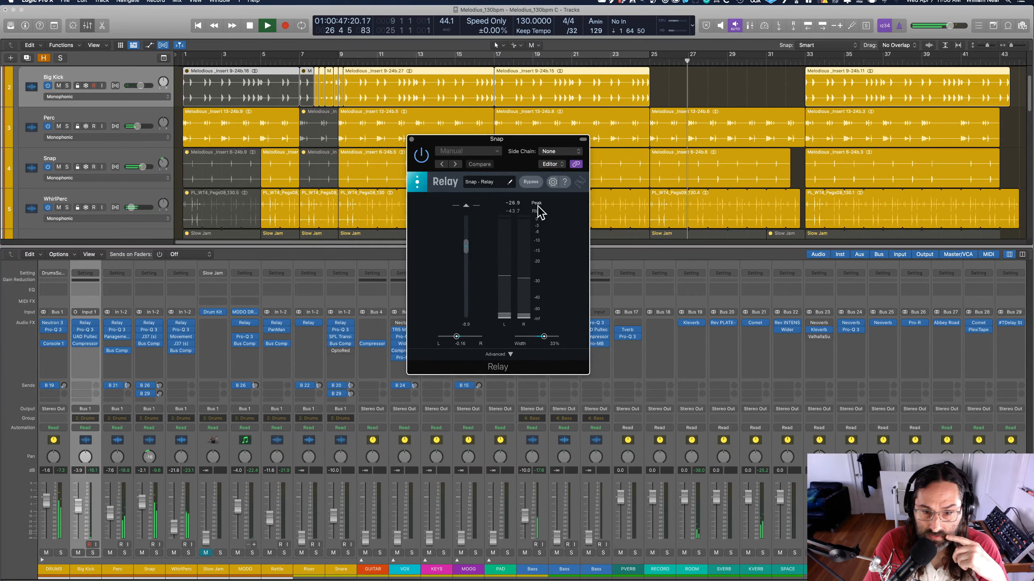
left_click_drag(544, 336, 545, 337)
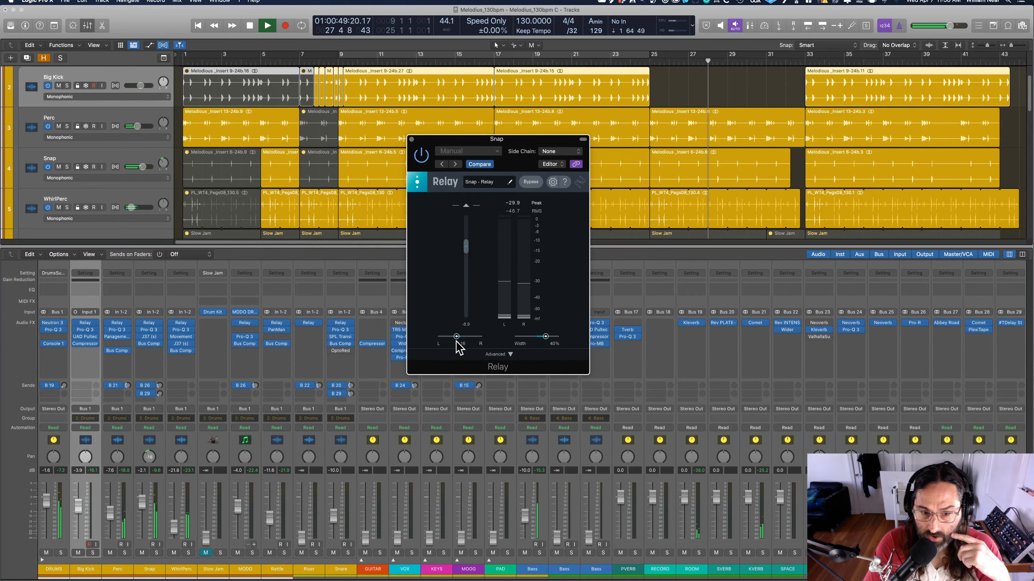
left_click_drag(456, 337, 454, 337)
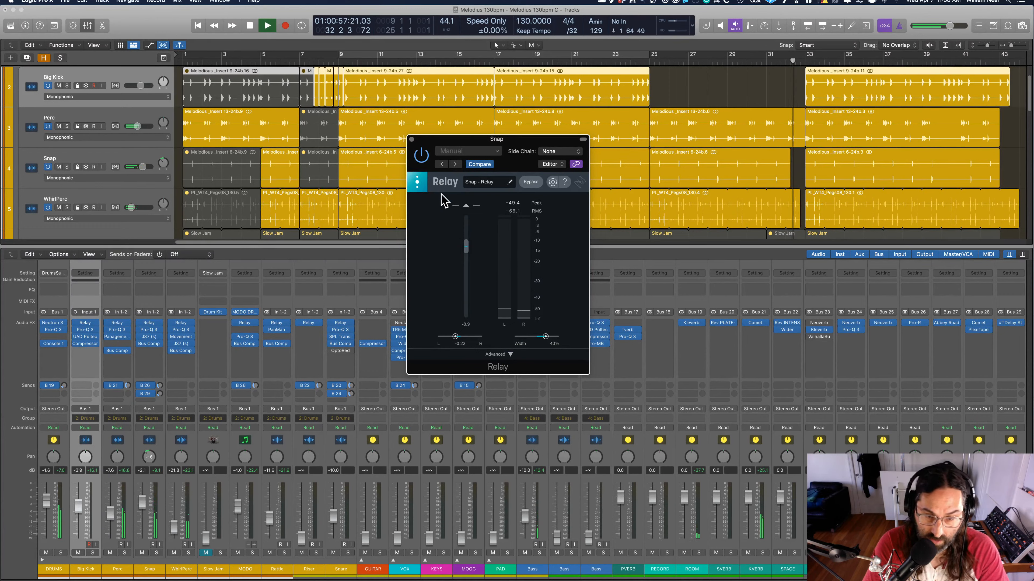
left_click(411, 140)
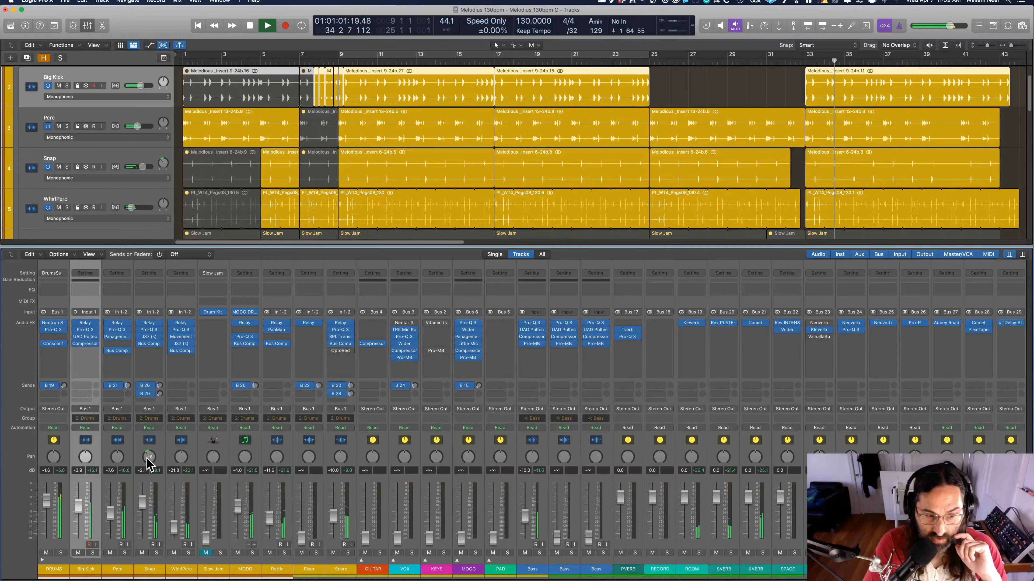
left_click_drag(147, 459, 147, 460)
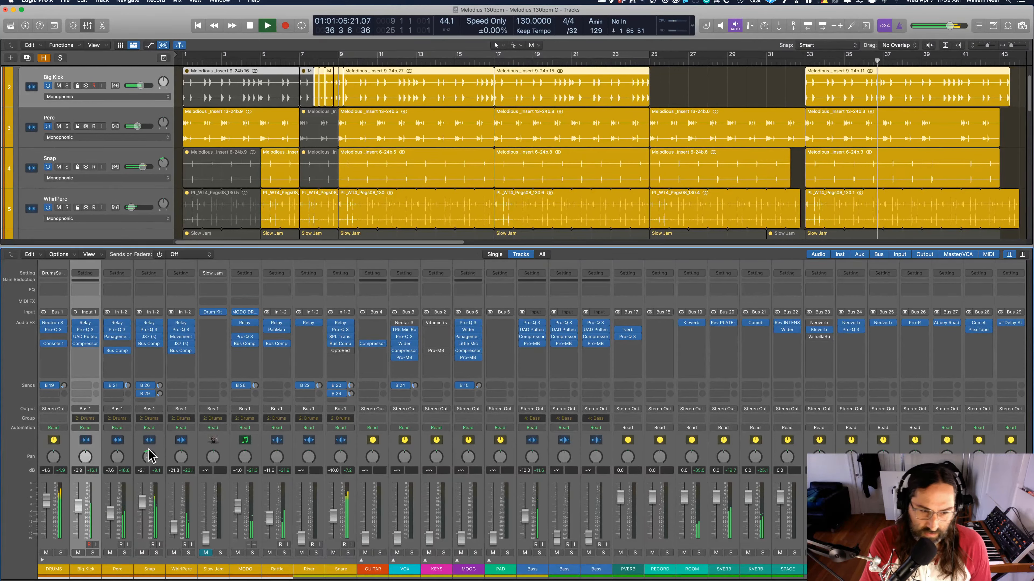
left_click_drag(147, 457, 147, 459)
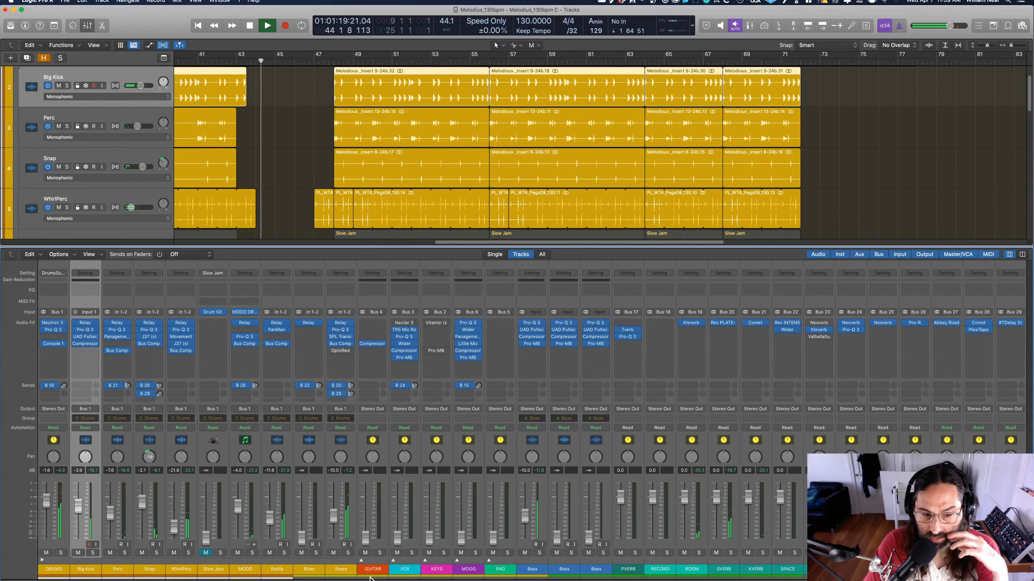
Review the drum tracks' level and pan placement in the DRUMS Visual Mixer, stopping playback and closing the window when done.
left_click(52, 326)
left_click_drag(404, 162, 714, 163)
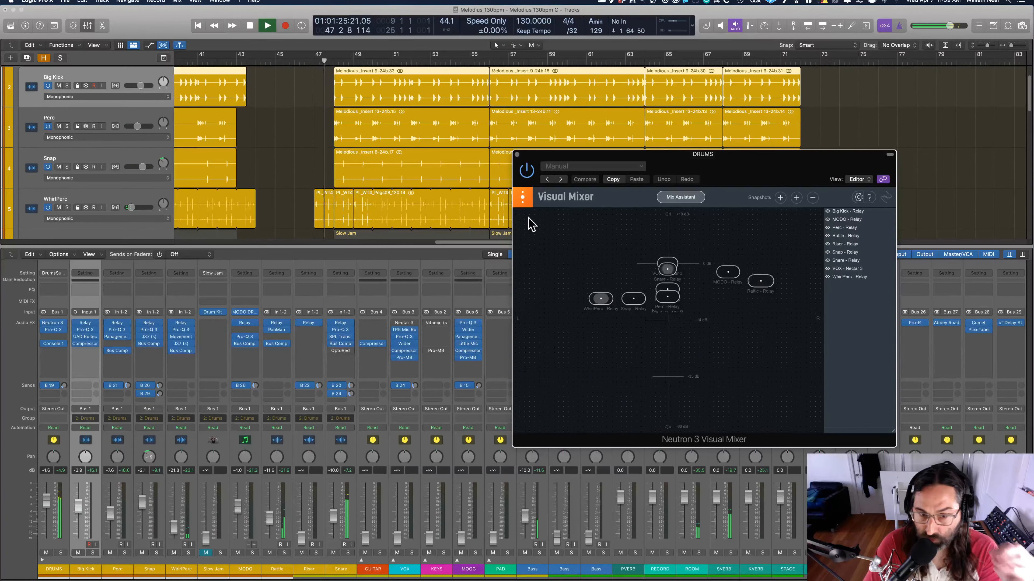
left_click(517, 155)
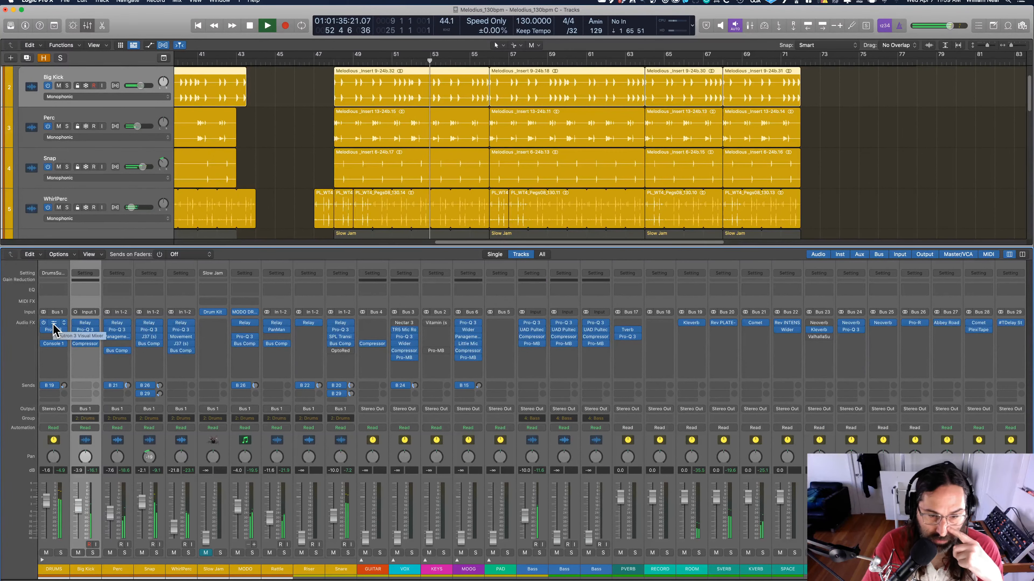
key("space")
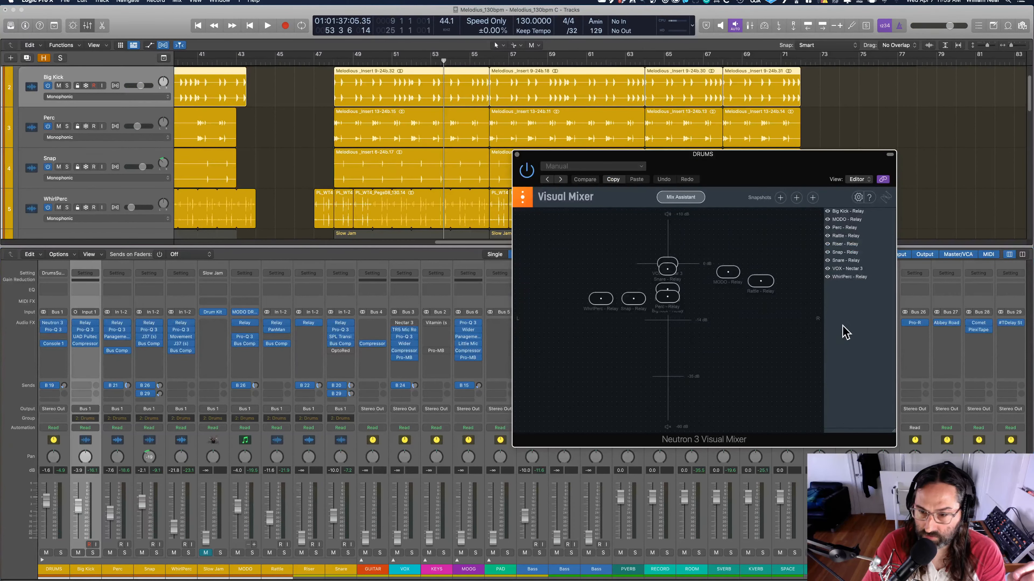
left_click(516, 154)
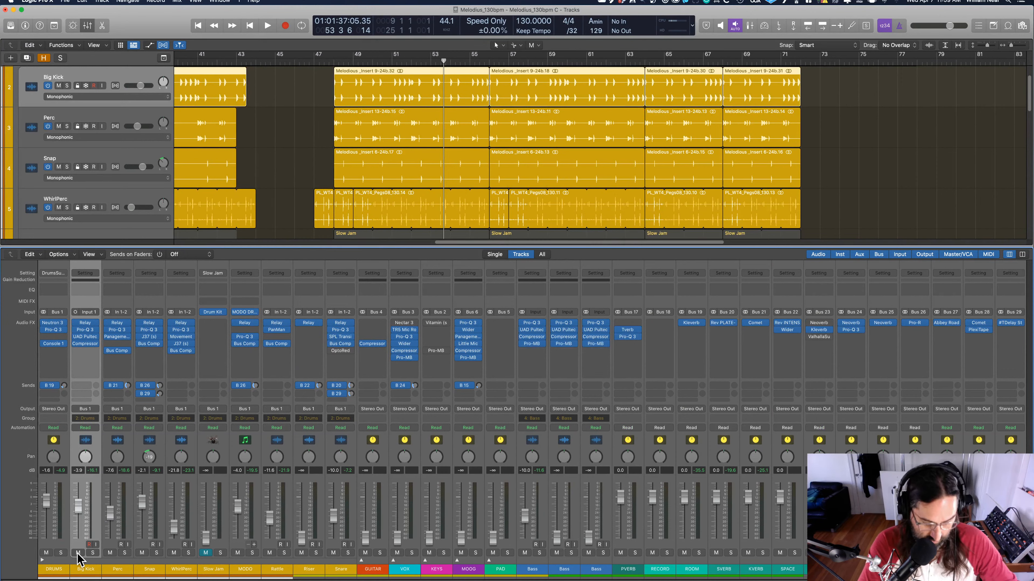
Resume playback and expand the GUITAR track stack to show its Guitar and GuitFX channels, stopping playback when done.
key("space")
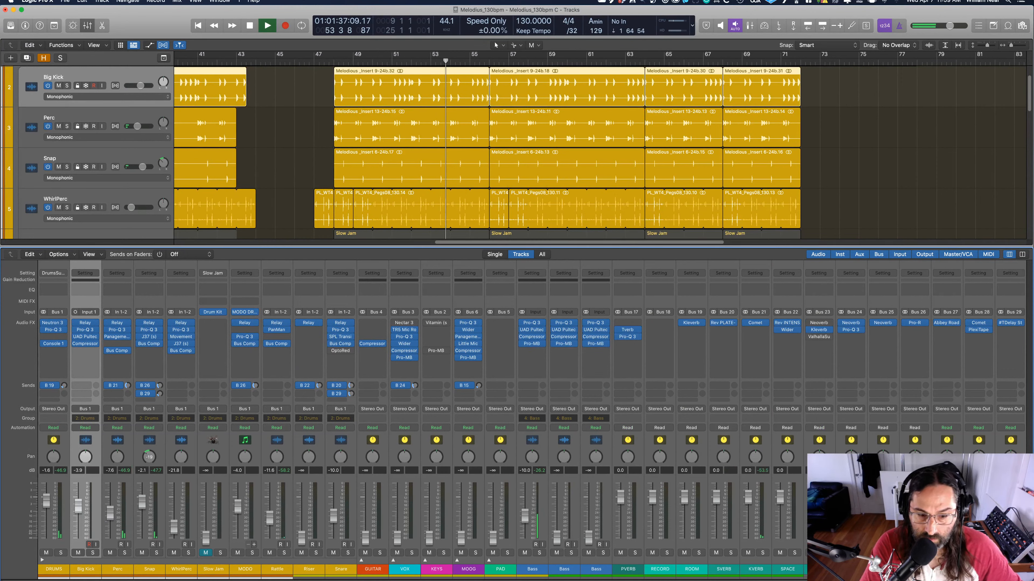
left_click(433, 573)
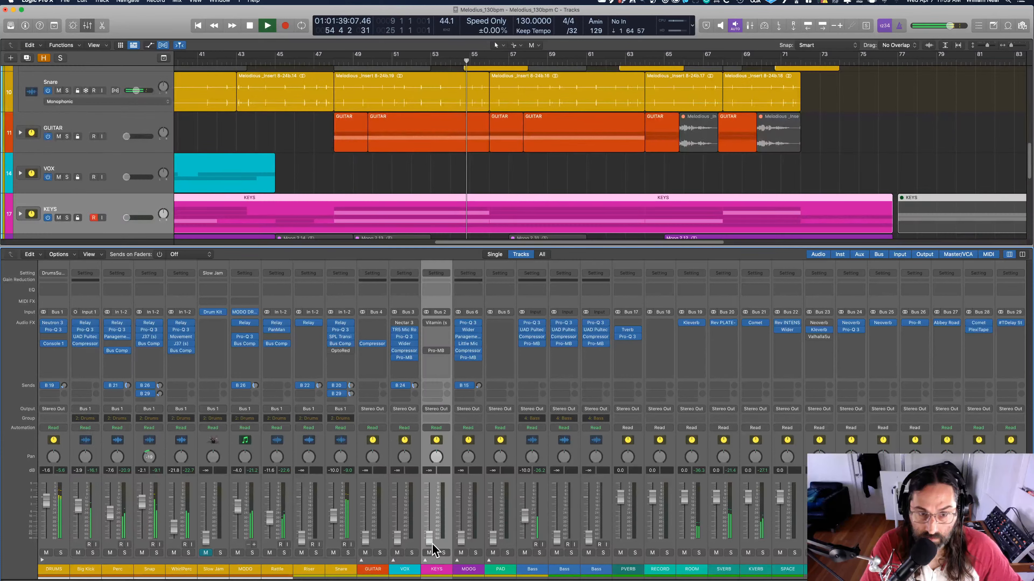
left_click(371, 574)
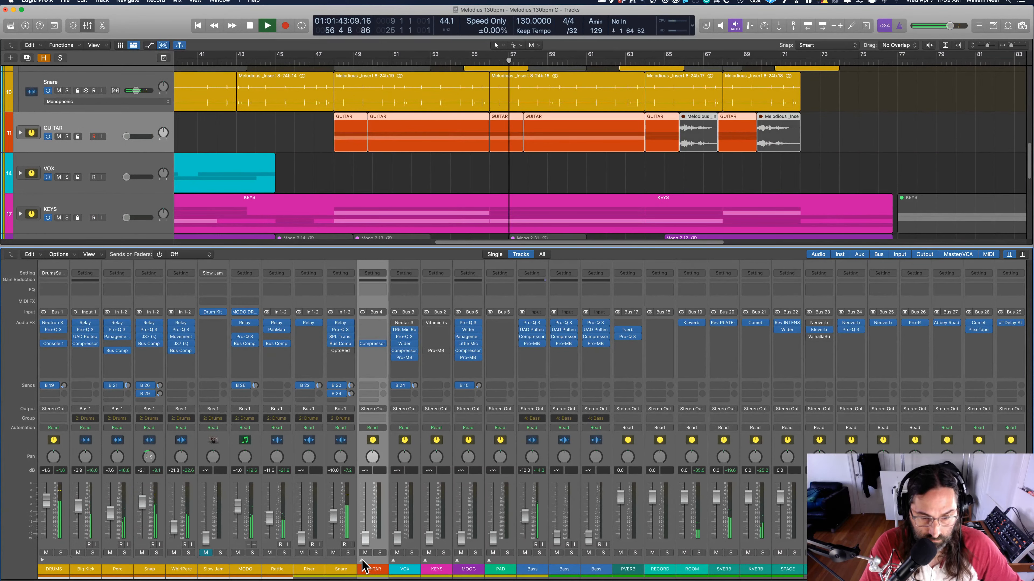
left_click(362, 561)
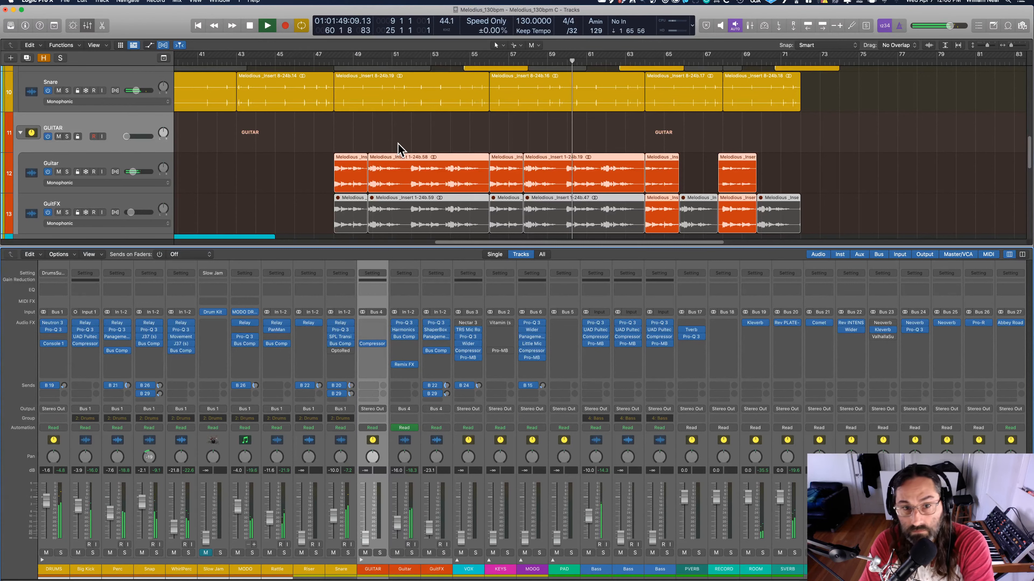
key("space")
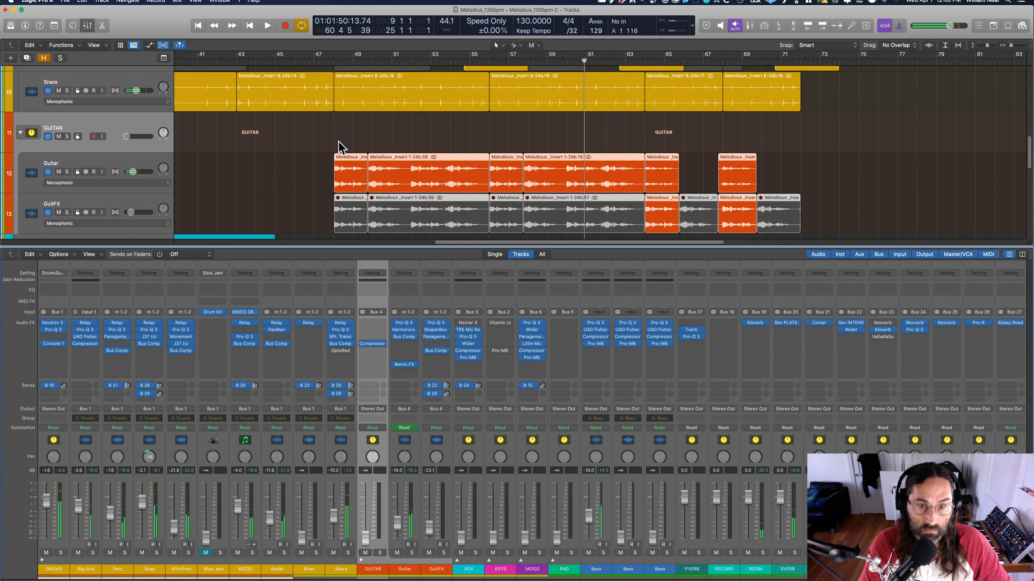
During playback, raise the GUITAR fader to -8.1 dB and the KEYS fader to -6.0 dB, expanding the KEYS track stack.
key("space")
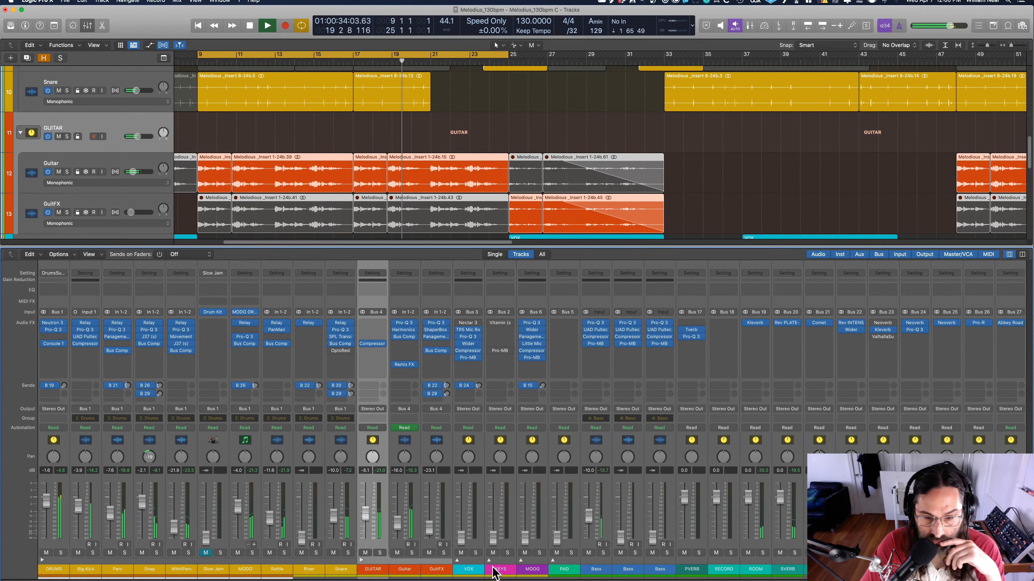
left_click(500, 570)
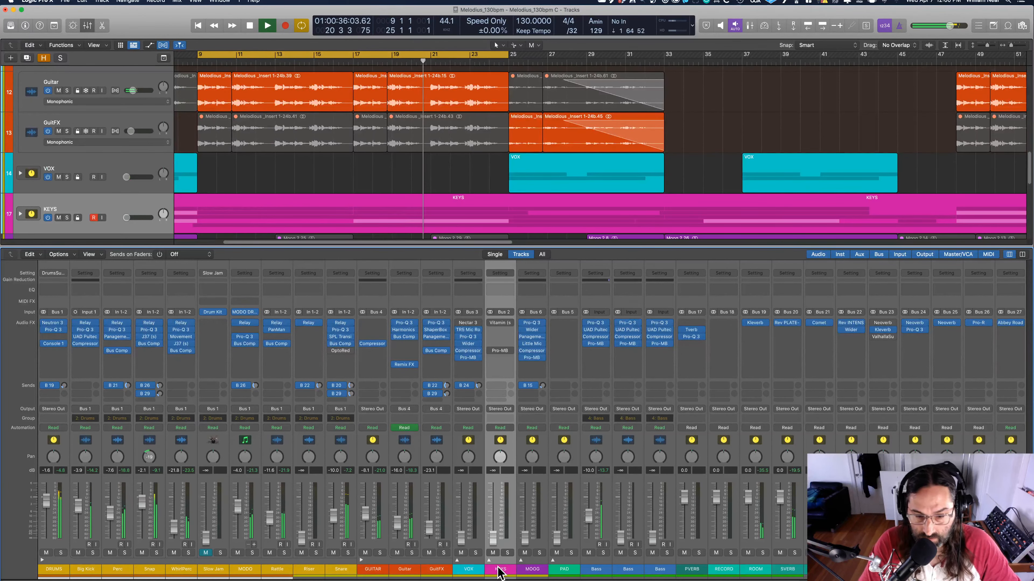
left_click(488, 561)
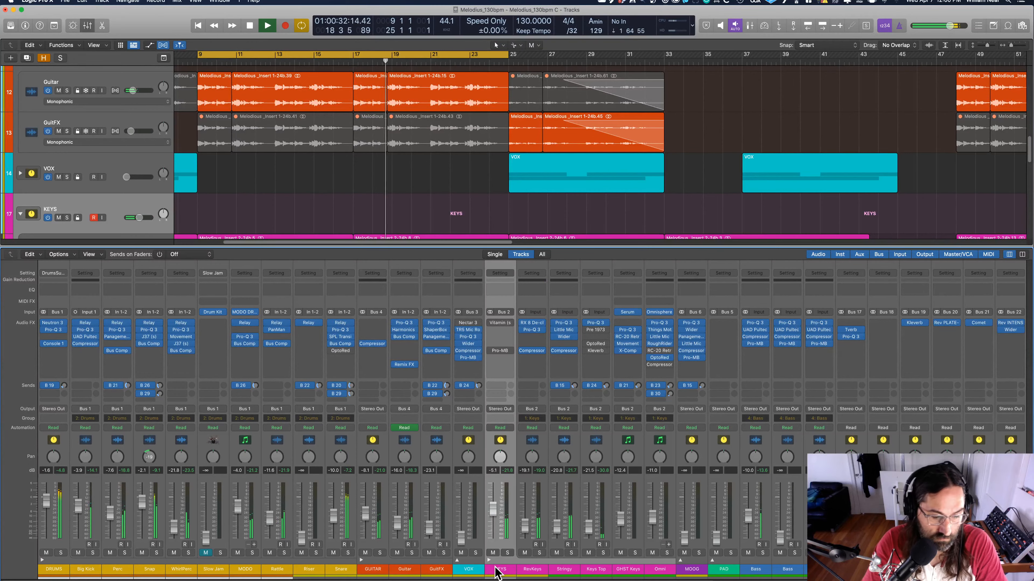
scroll(634, 542, "right", 10)
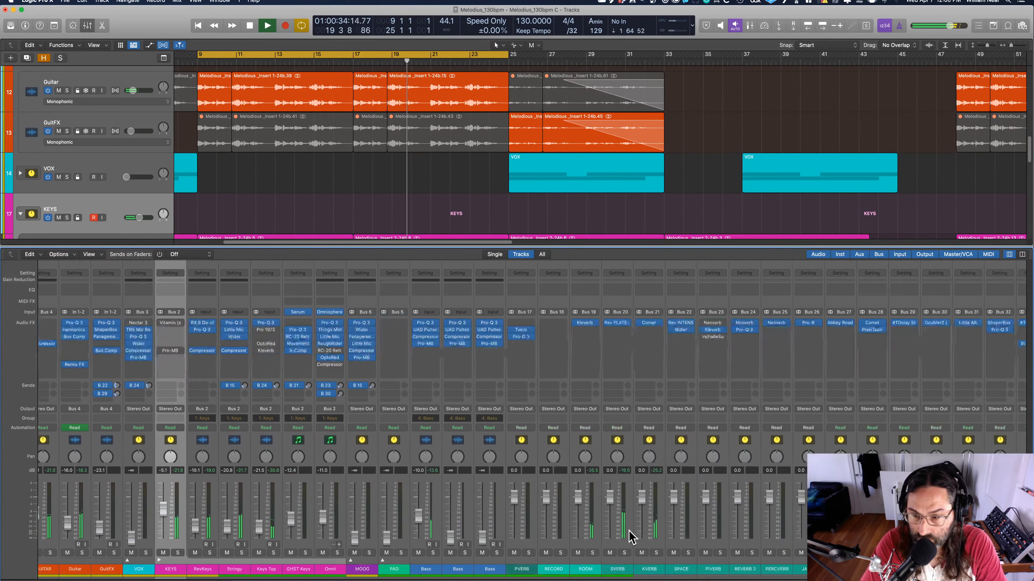
scroll(631, 538, "left", 8)
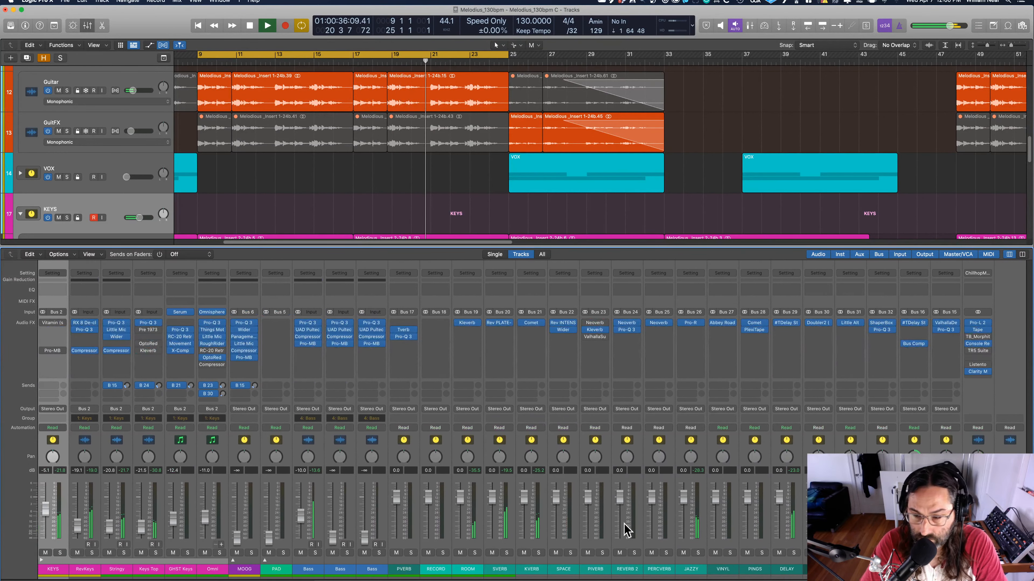
scroll(627, 530, "left", 8)
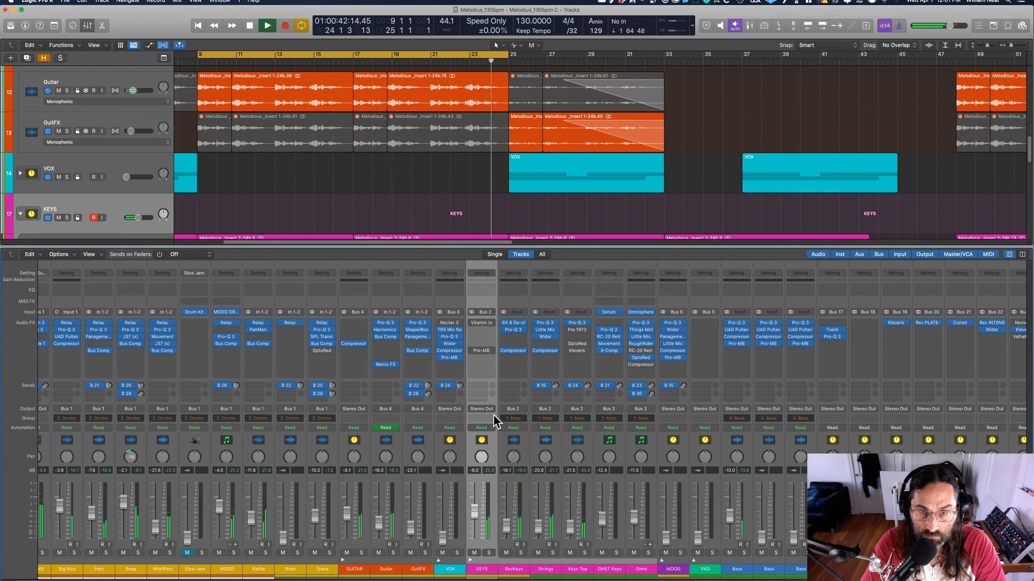
Collapse the KEYS track stack and set the cycle range to bars 25 through 33.
scroll(474, 153, "down", 10)
scroll(473, 151, "down", 10)
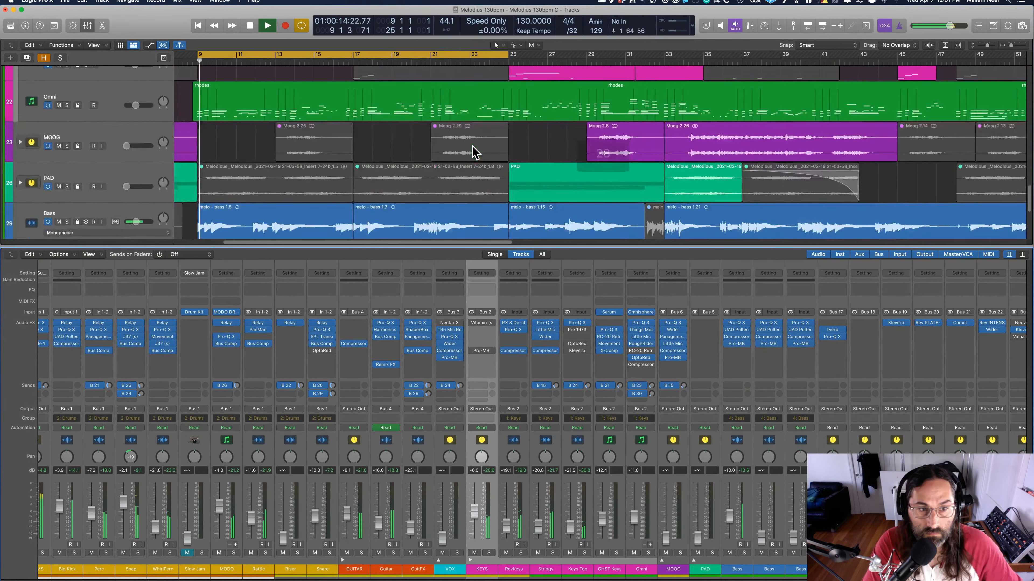
left_click(471, 561)
scroll(336, 202, "up", 8)
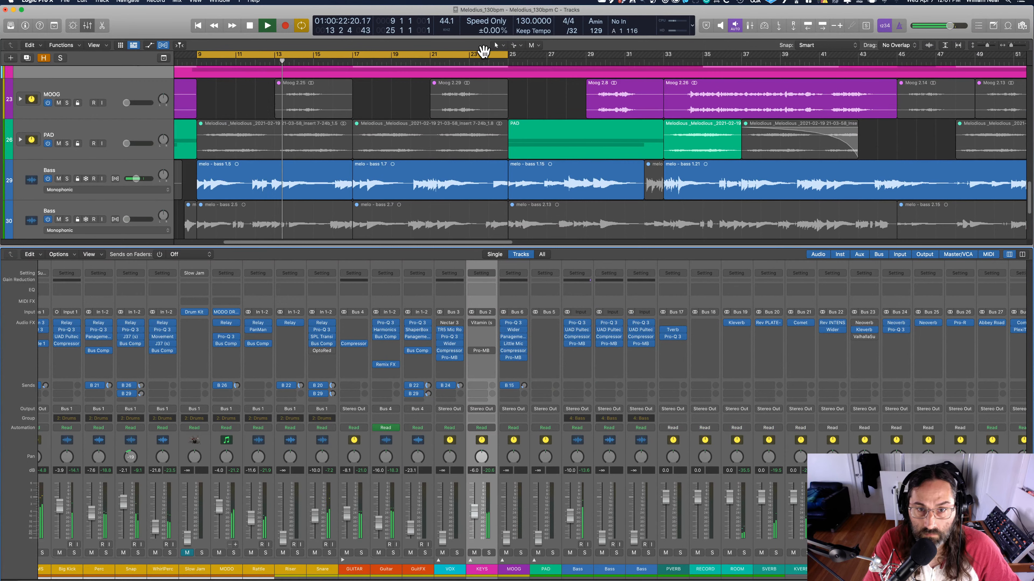
left_click_drag(323, 62, 599, 73)
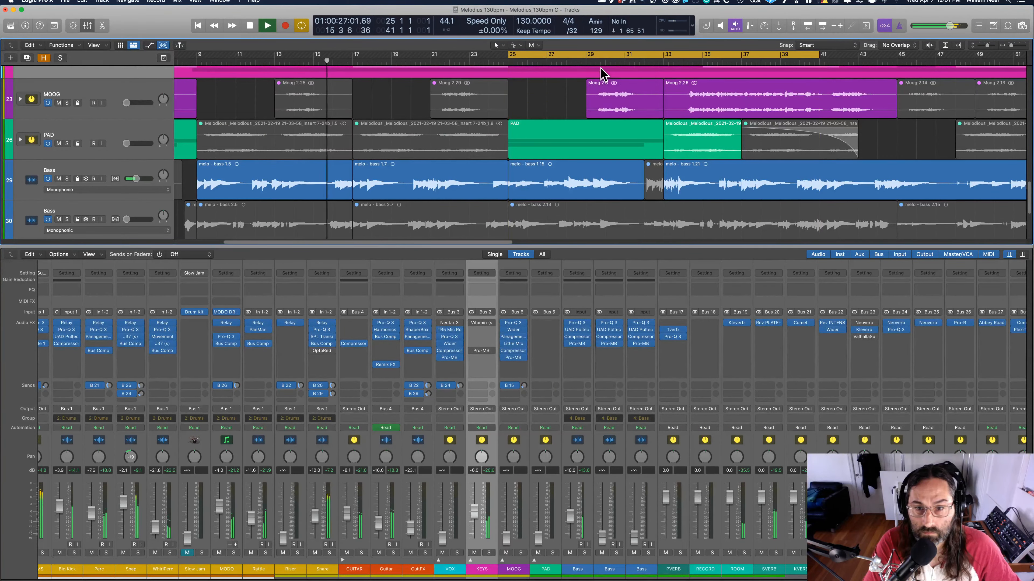
scroll(597, 79, "up", 5)
left_click_drag(818, 54, 642, 101)
scroll(641, 102, "down", 10)
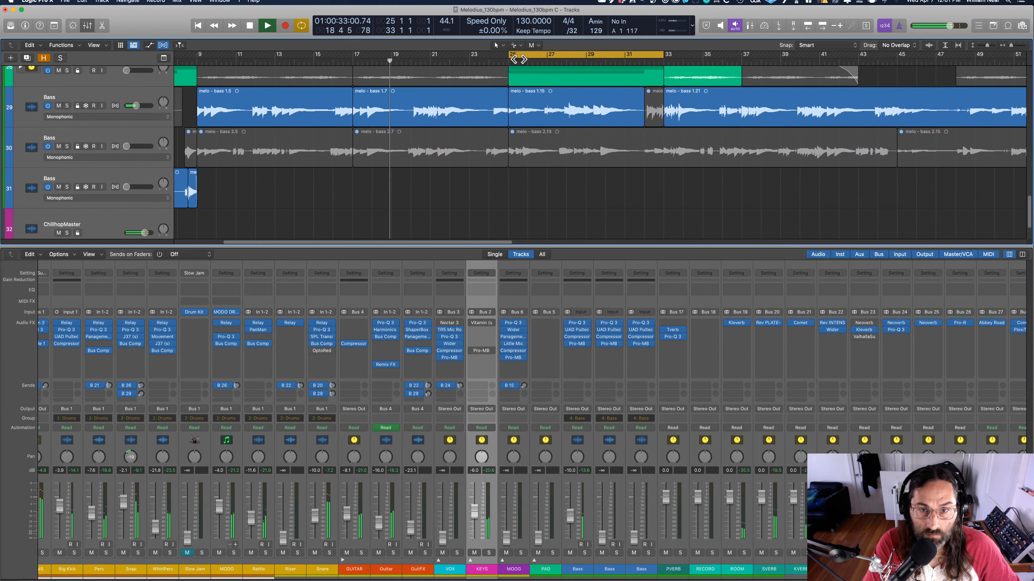
Raise the PAD stack's fader to -3.0 dB and expand the stack to show its Pad and String Ensemble channels.
left_click(542, 570)
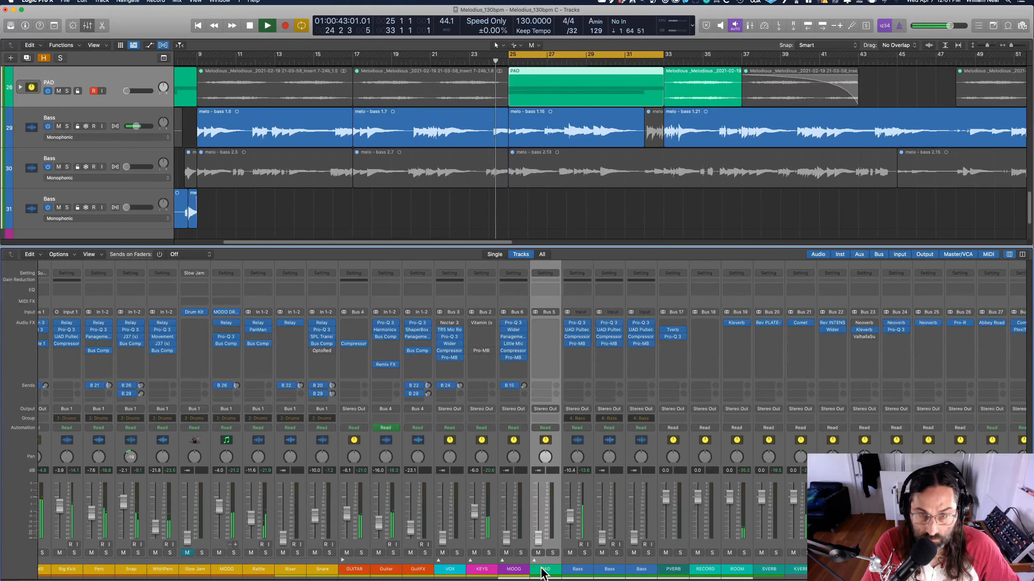
left_click_drag(538, 538, 539, 483)
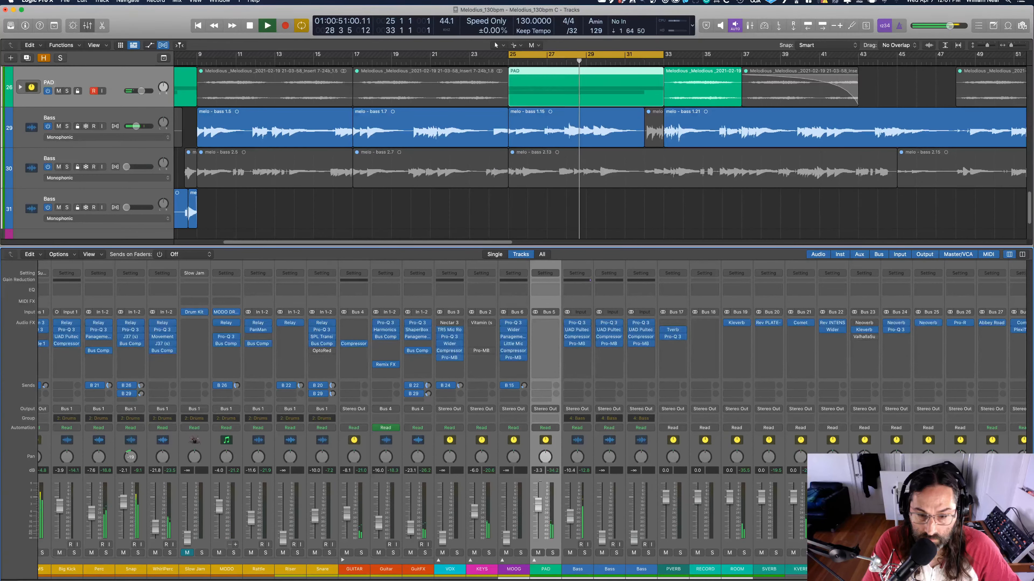
left_click(534, 561)
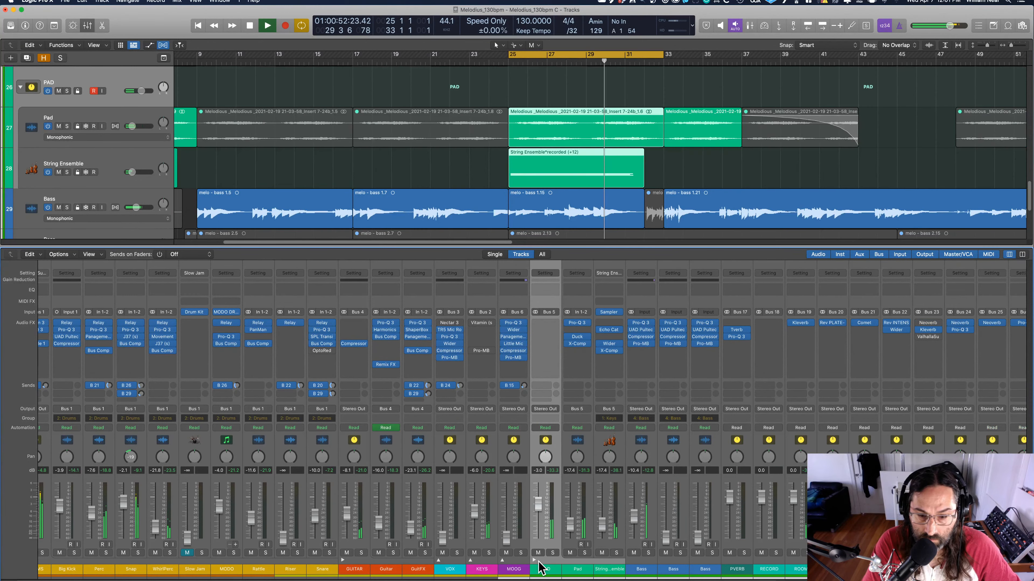
Rebalance the pad channels, setting Pad to -10.7 dB, String Ensemble to -14.3 dB and the PAD stack to -1.2 dB.
left_click(580, 570)
left_click(601, 570, "shift")
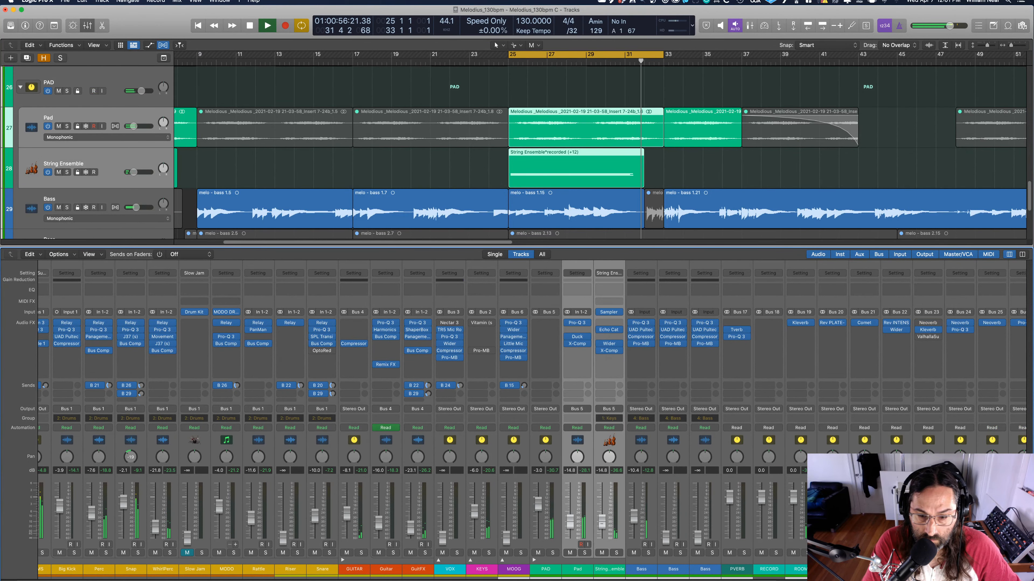
left_click_drag(602, 525, 602, 524)
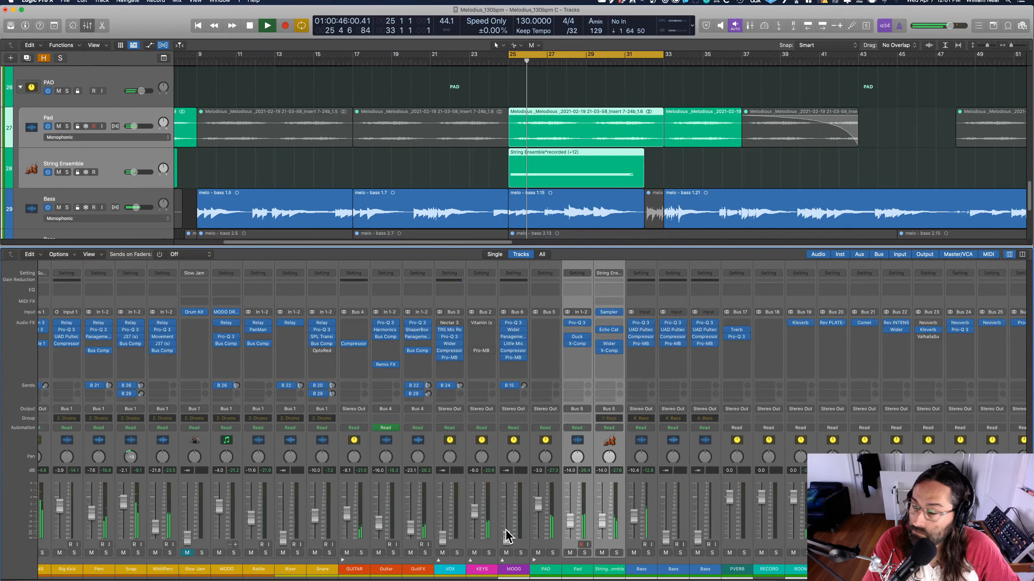
left_click_drag(539, 508, 538, 505)
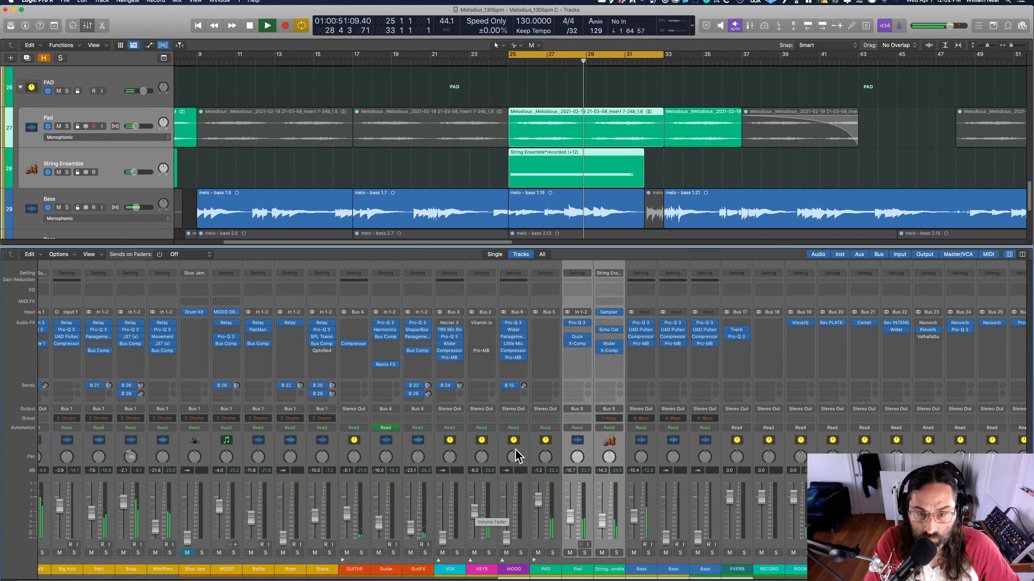
Expand the VOX track stack to show Heyyy and Rev Weewah, and raise the VOX fader to -7.4 dB in the mixer.
key("x")
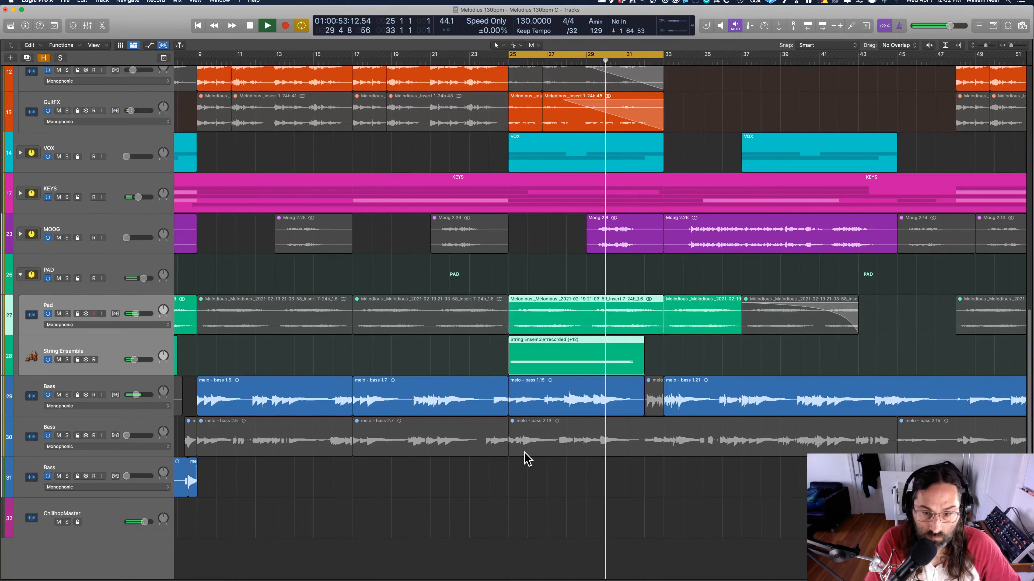
scroll(530, 460, "up", 2)
key("super+Up")
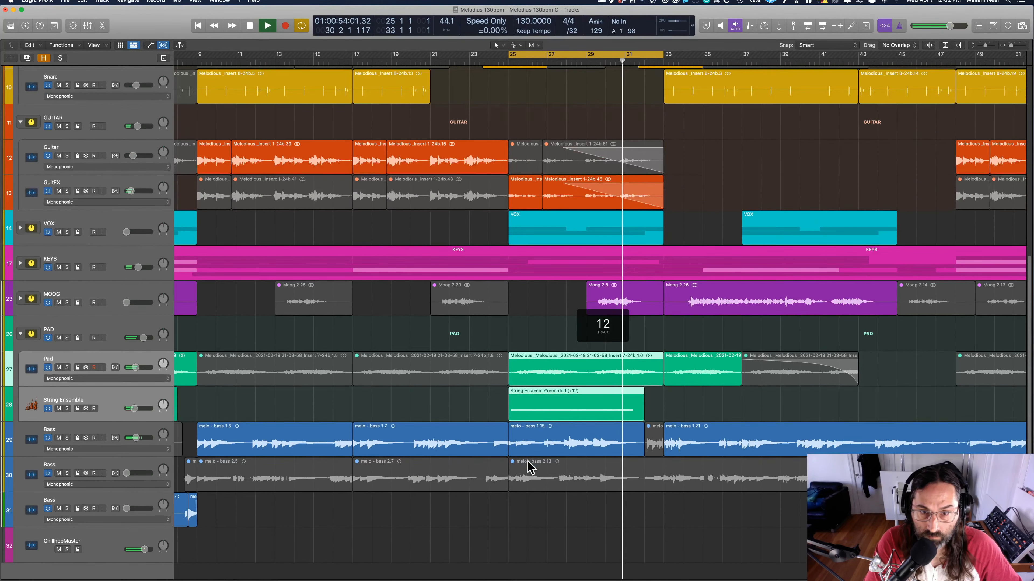
key("super+Up")
scroll(529, 473, "up", 3)
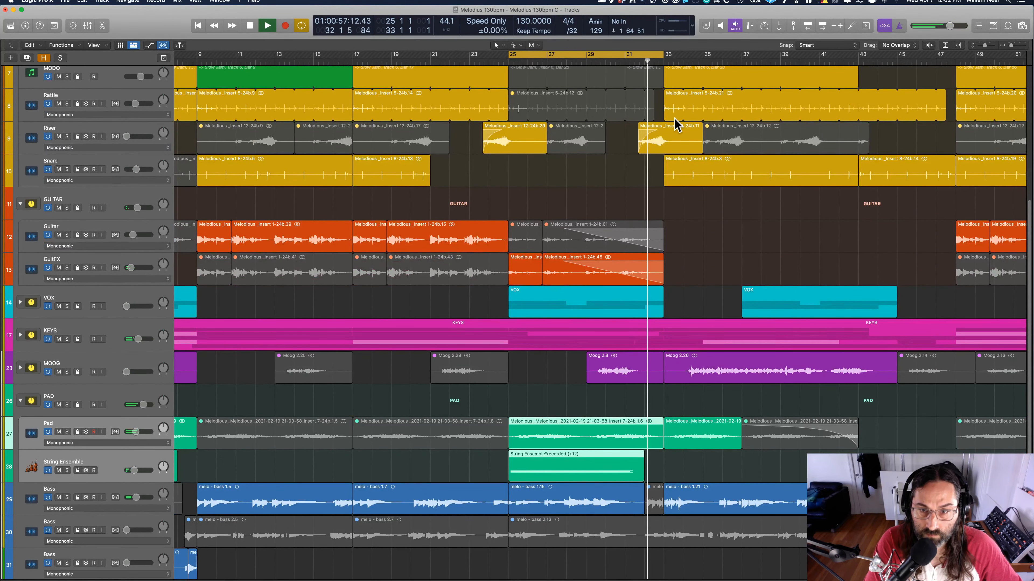
left_click(117, 293)
left_click(21, 302)
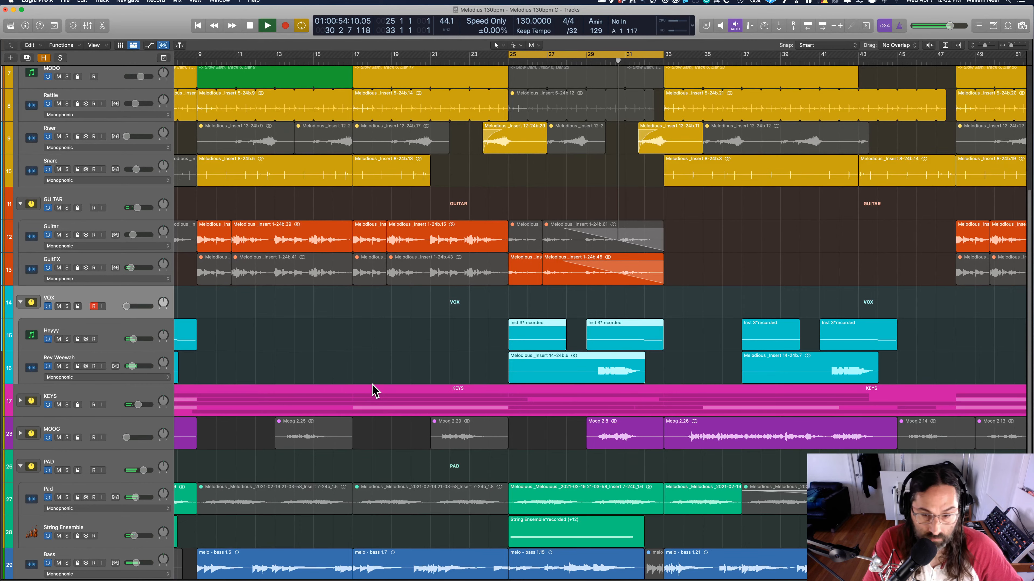
key("x")
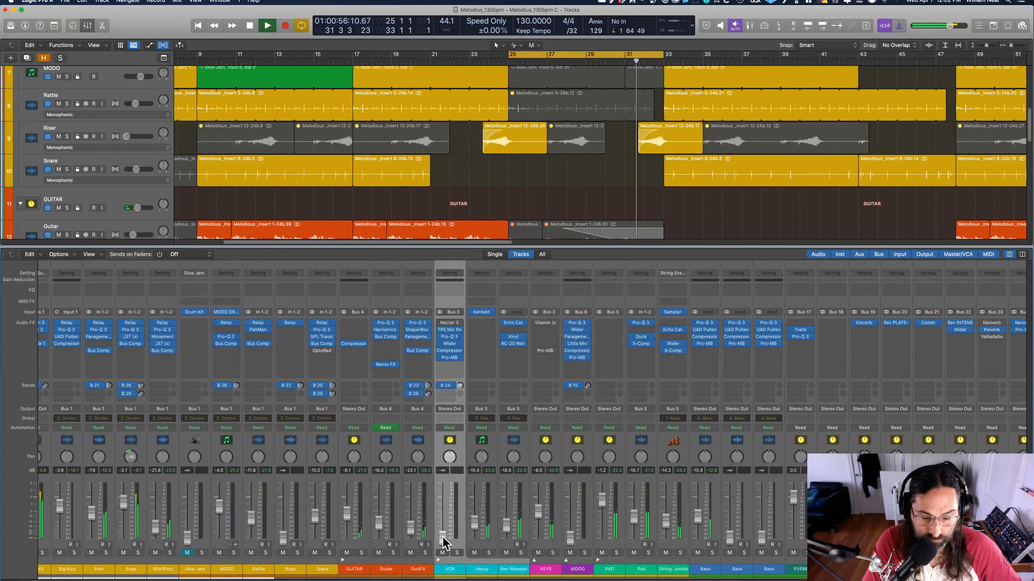
left_click_drag(443, 541, 443, 538)
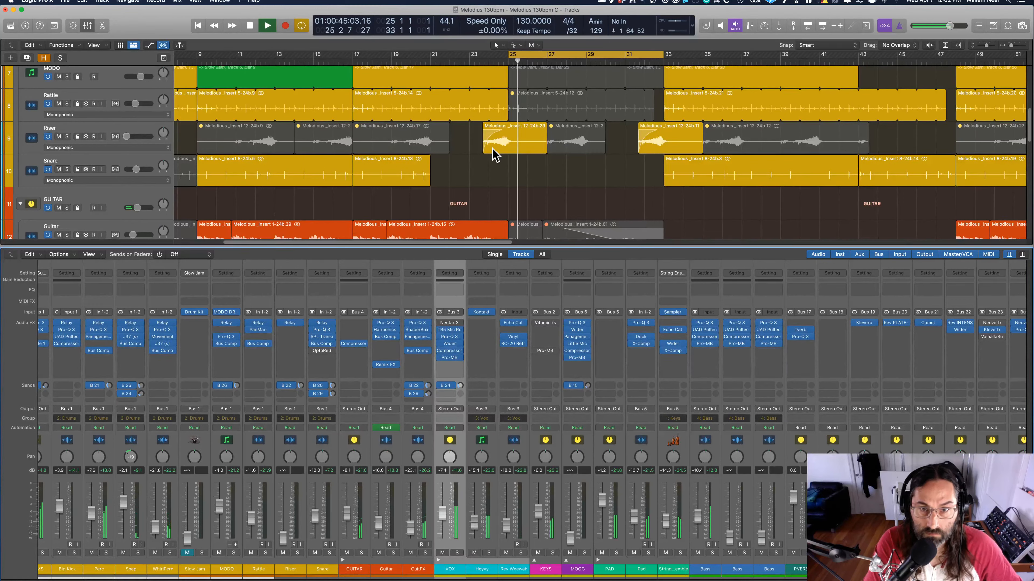
Extend the cycle range to start at bar 17 and set the Rev Weewah fader to -15.8 dB.
left_click_drag(508, 55, 353, 79)
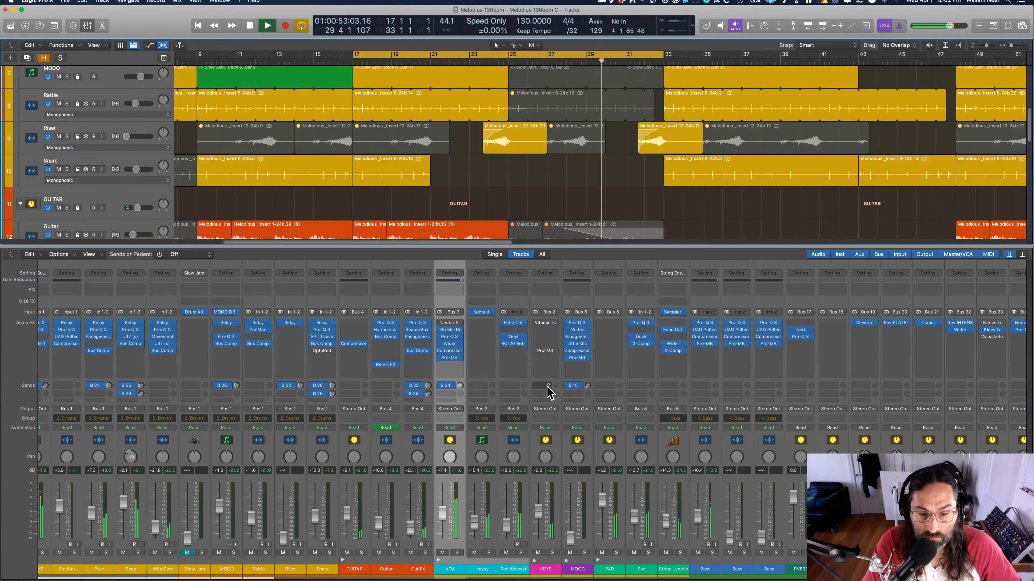
left_click(570, 386)
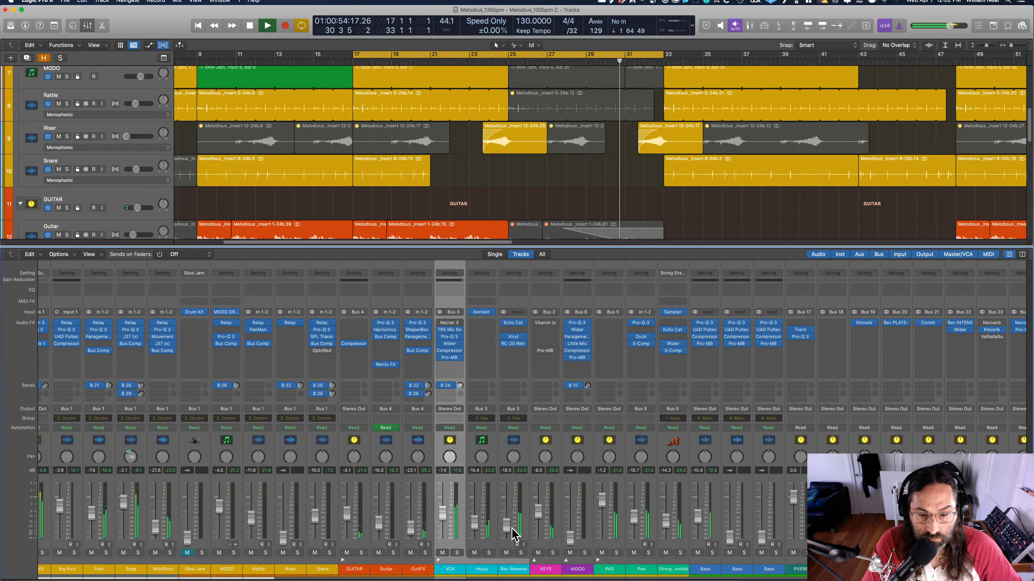
left_click_drag(506, 526, 505, 524)
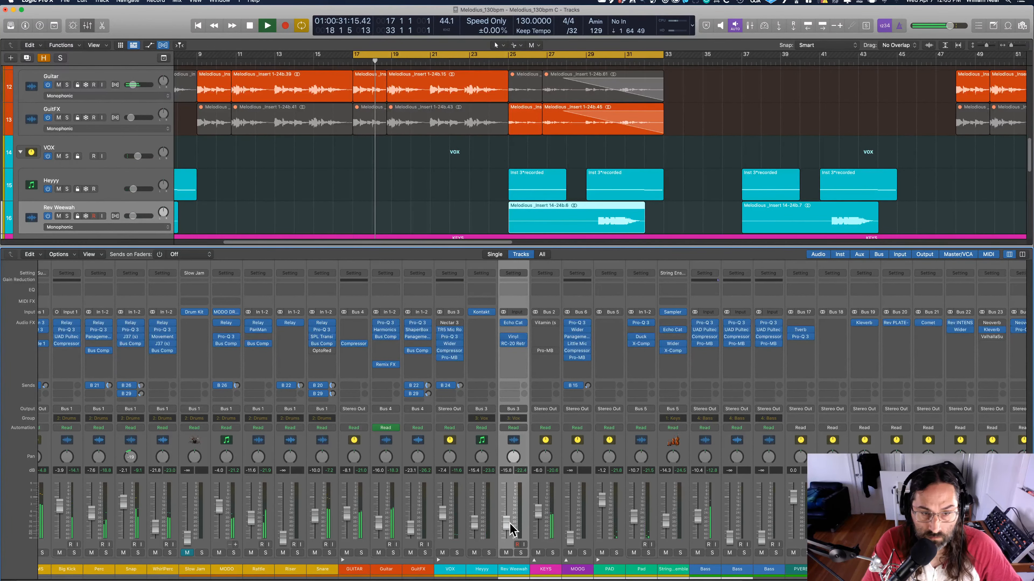
Select the MOOG stack, extend the cycle range to end at bar 41, and raise the MOOG fader to -5.5 dB in the mixer.
key("x")
key("super+Up")
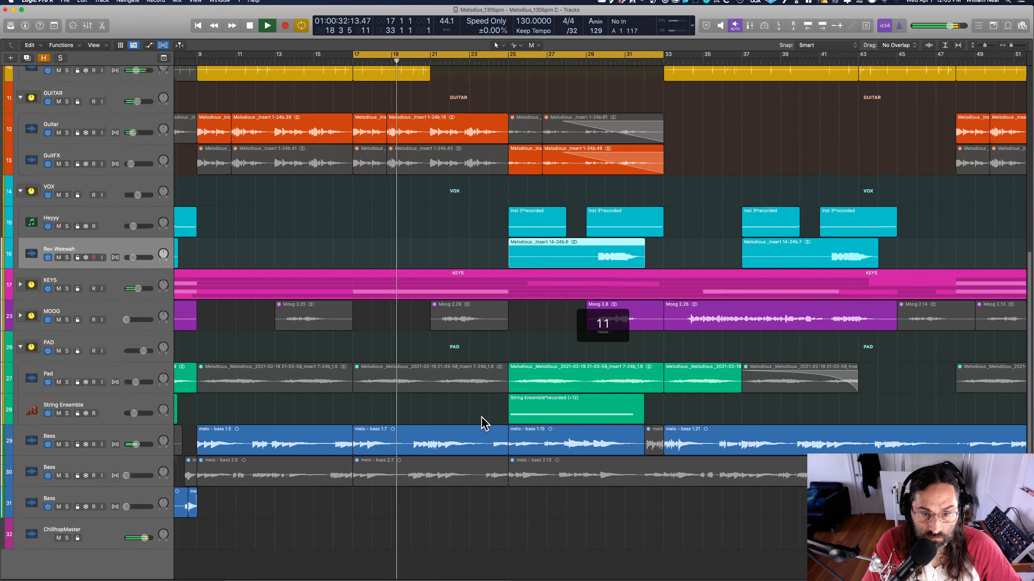
key("super+Up")
key("super+Left")
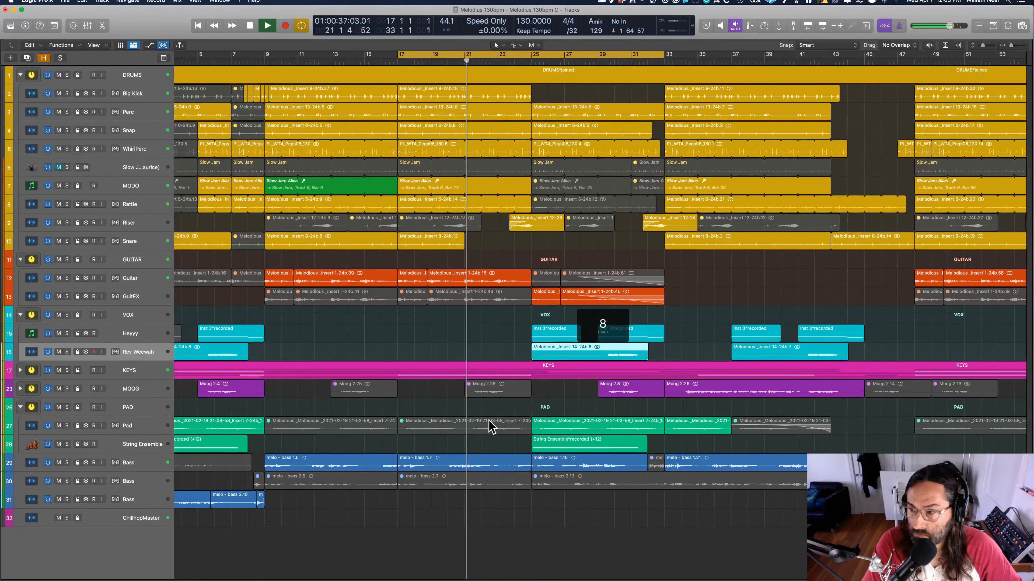
key("super+Left")
key("super+Left")
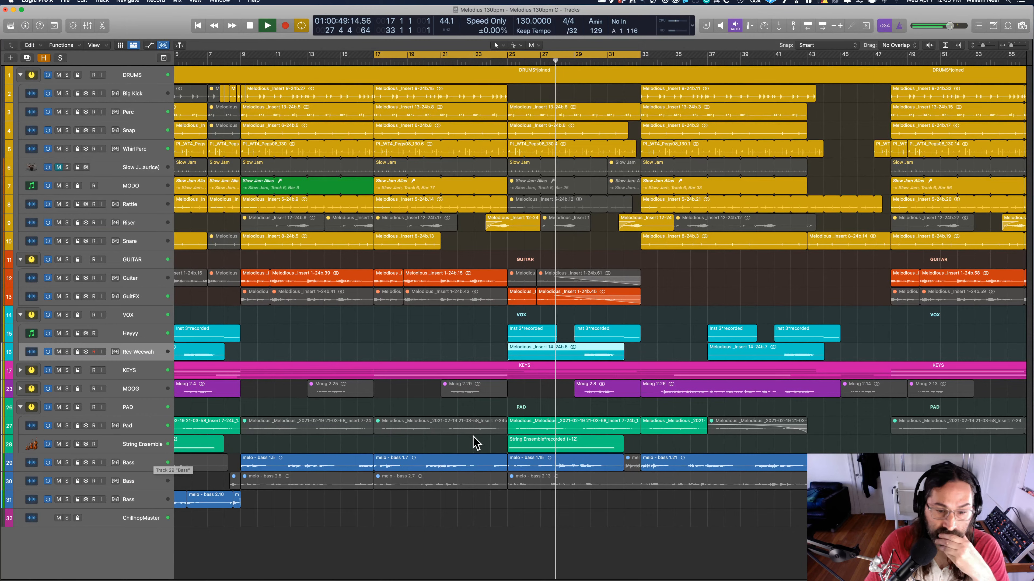
left_click(138, 390)
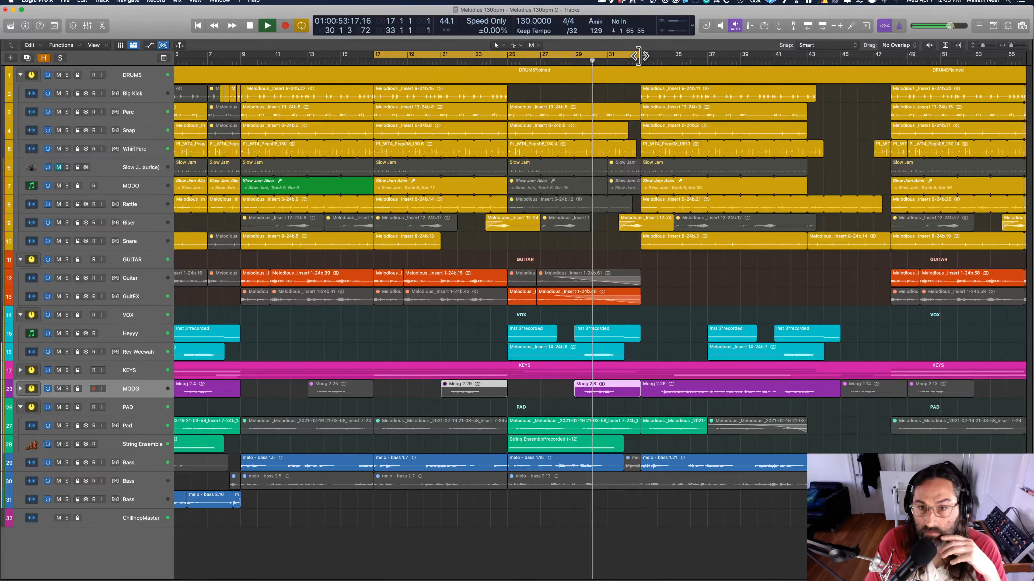
left_click_drag(638, 56, 776, 91)
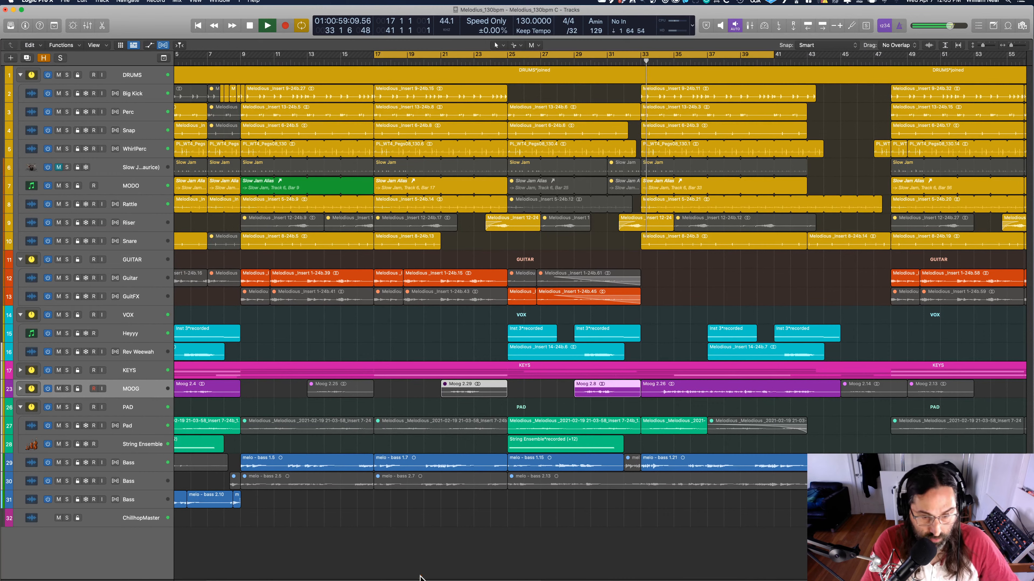
key("x")
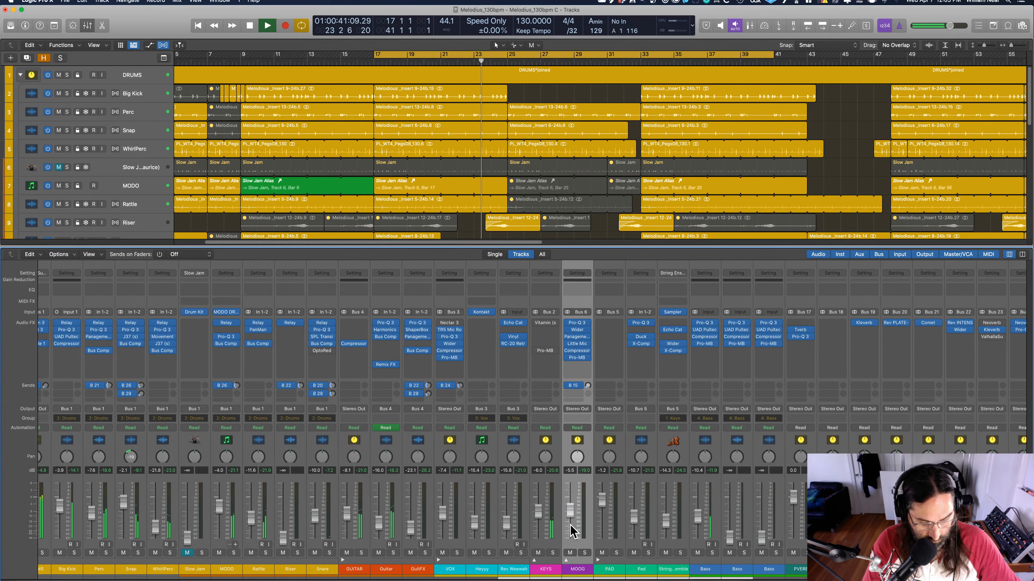
Hide the mixer and extend the cycle range to end at bar 49, reviewing the arrangement during playback.
key("x")
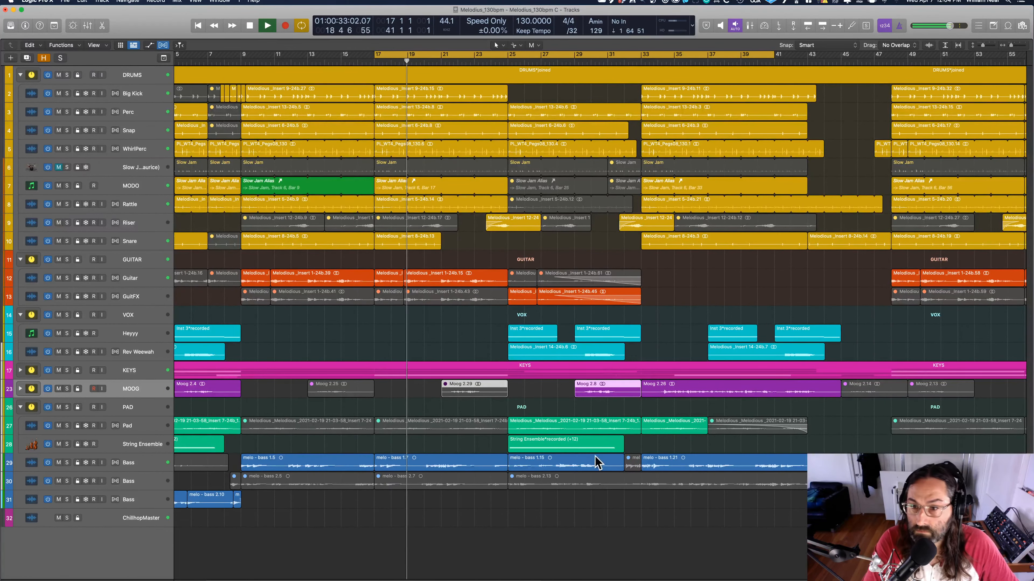
left_click_drag(774, 54, 907, 87)
scroll(709, 286, "right", 5)
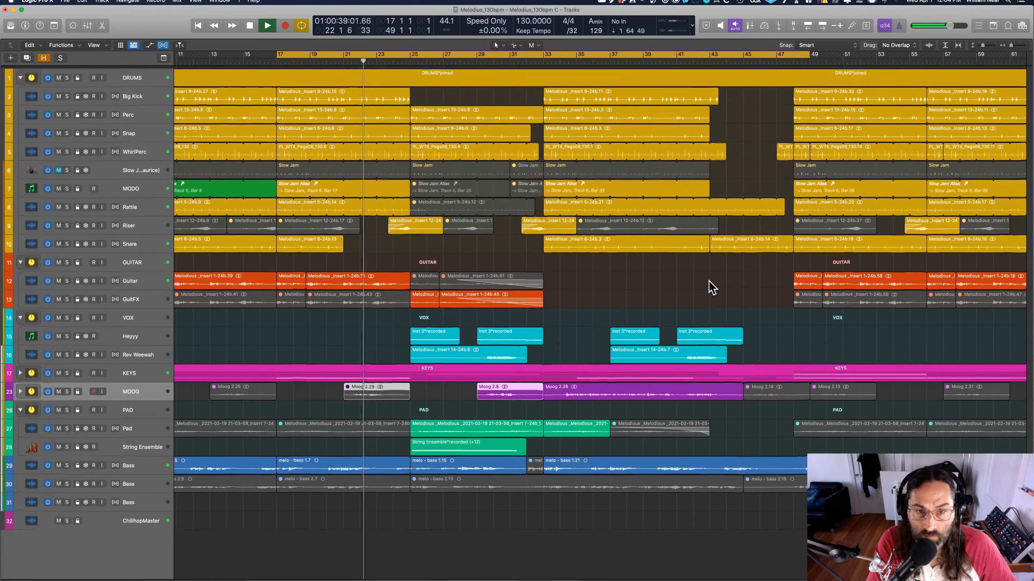
scroll(708, 286, "down", 1)
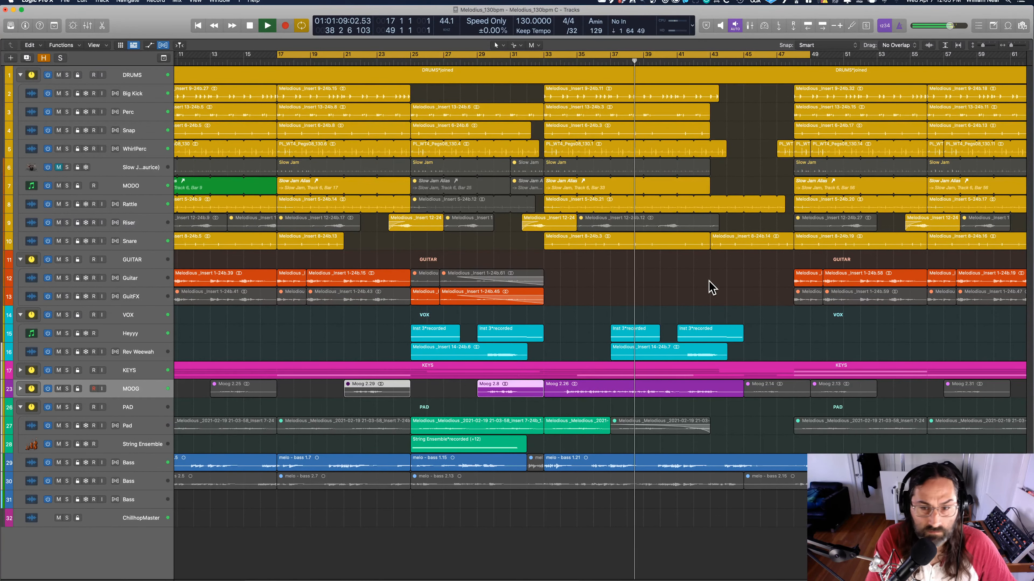
scroll(711, 288, "right", 10)
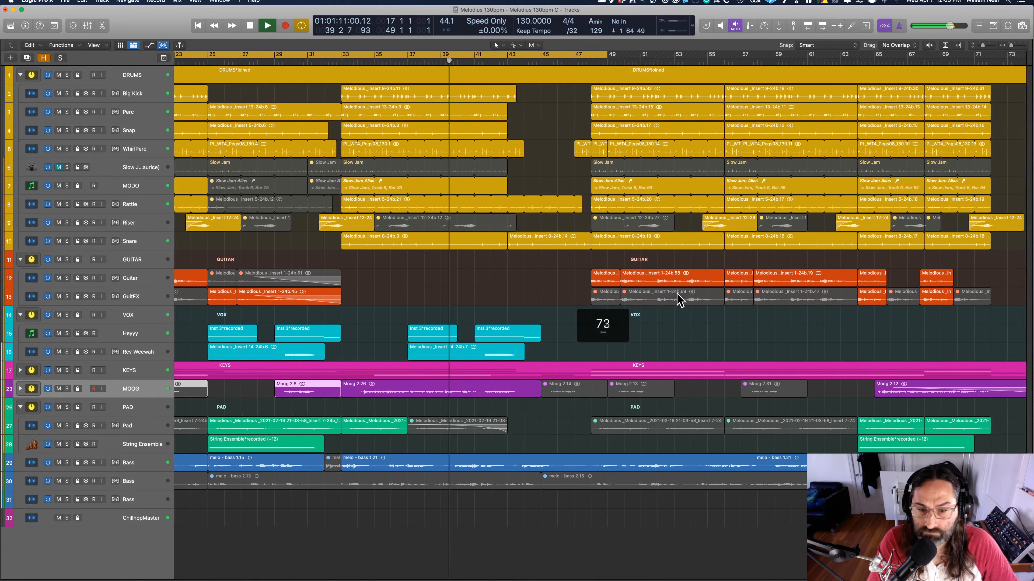
Show the mixer, raise the Riser channel's fader to about -9.6 dB and check its send options.
scroll(651, 311, "right", 2)
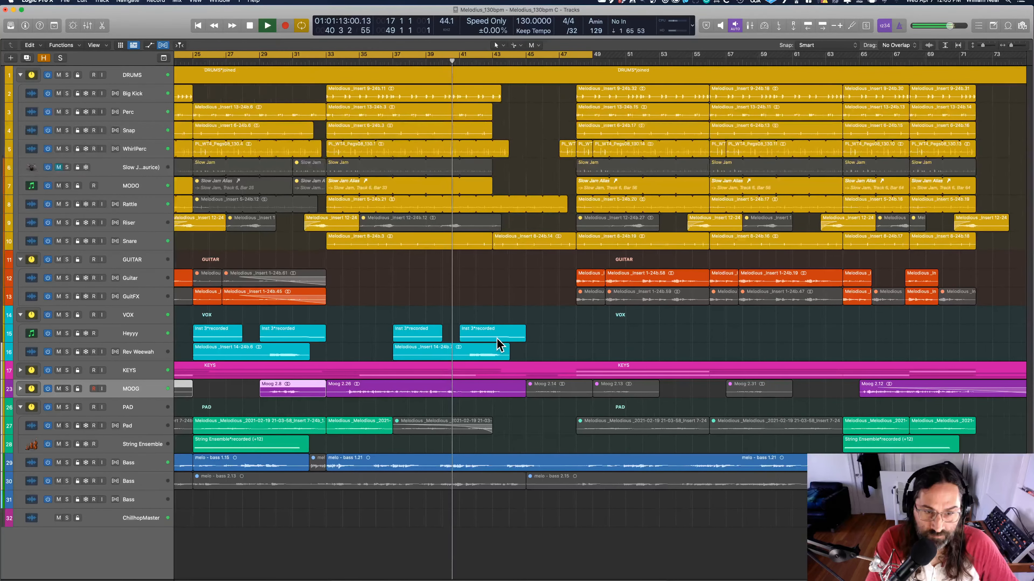
scroll(500, 346, "left", 3)
key("x")
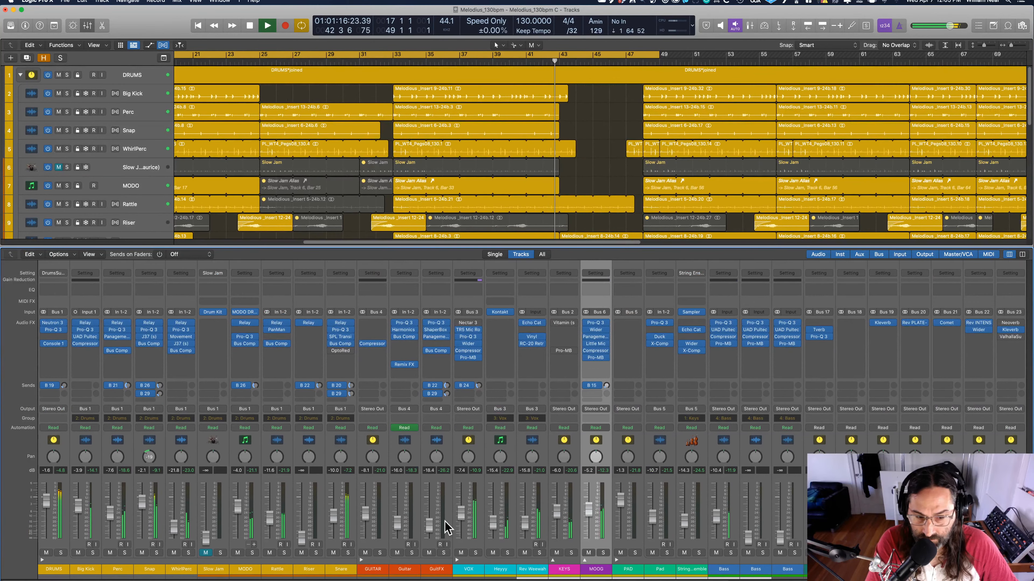
left_click(309, 570)
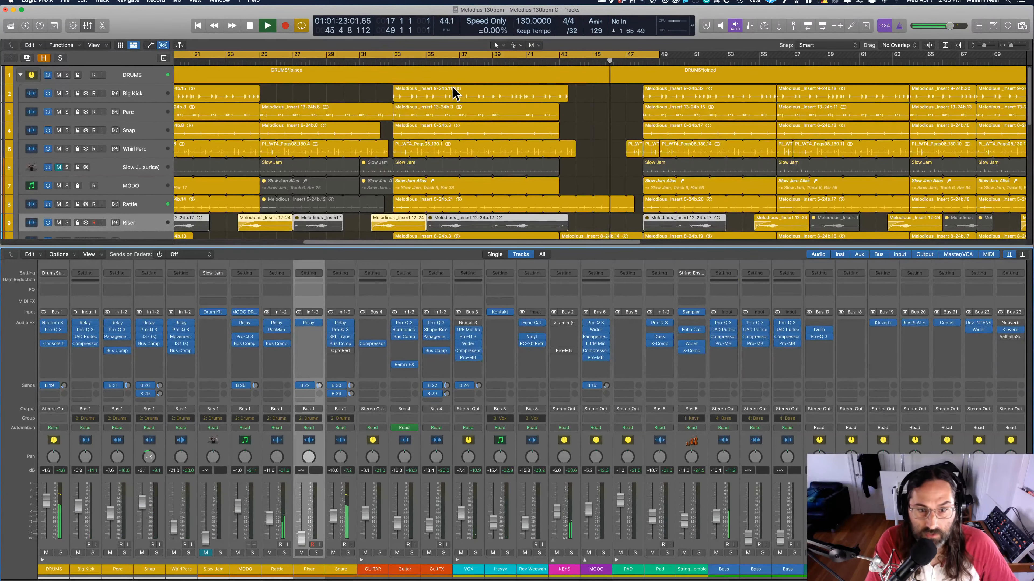
scroll(454, 93, "down", 1)
scroll(454, 92, "left", 5)
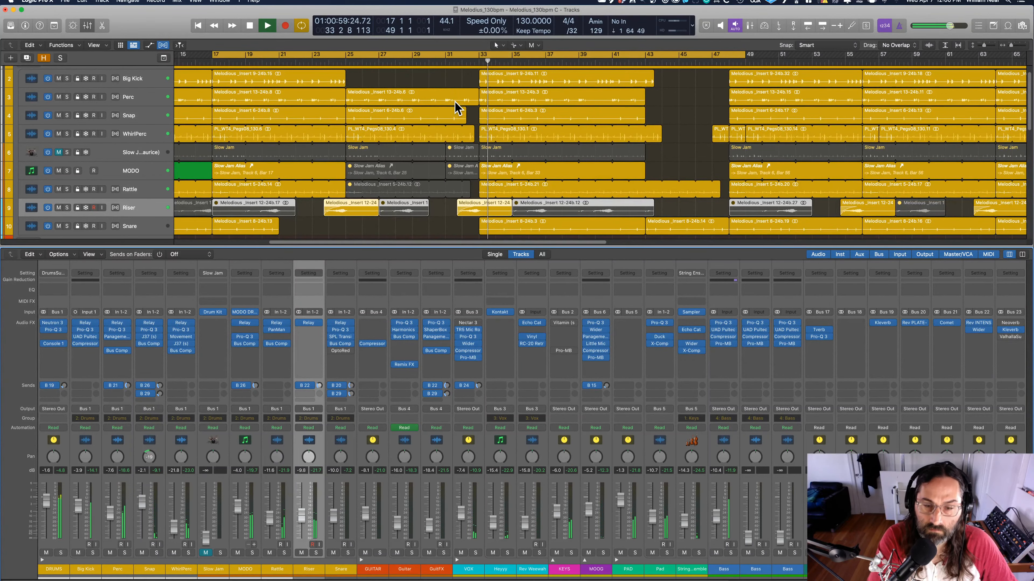
left_click(312, 388)
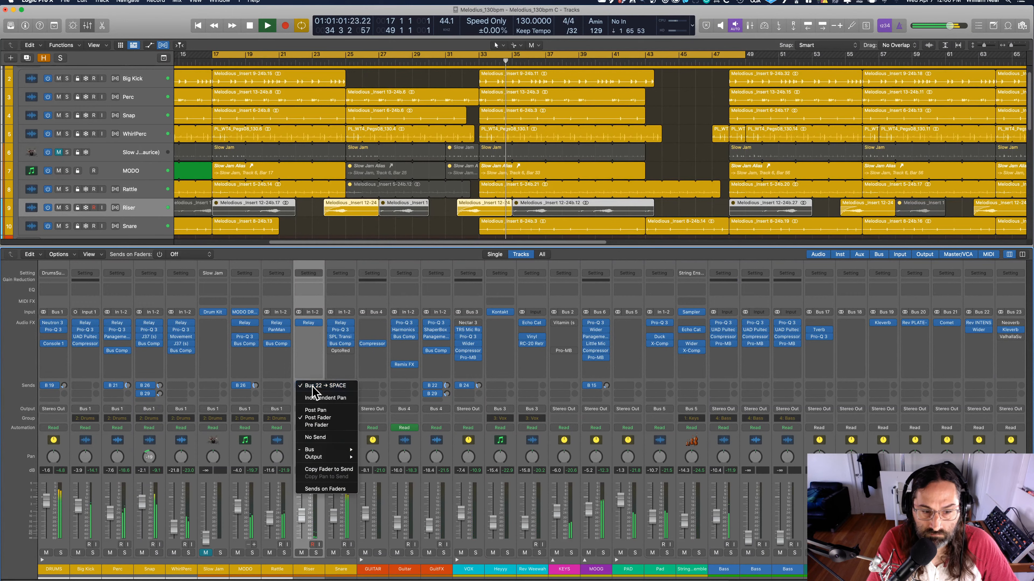
left_click(311, 346)
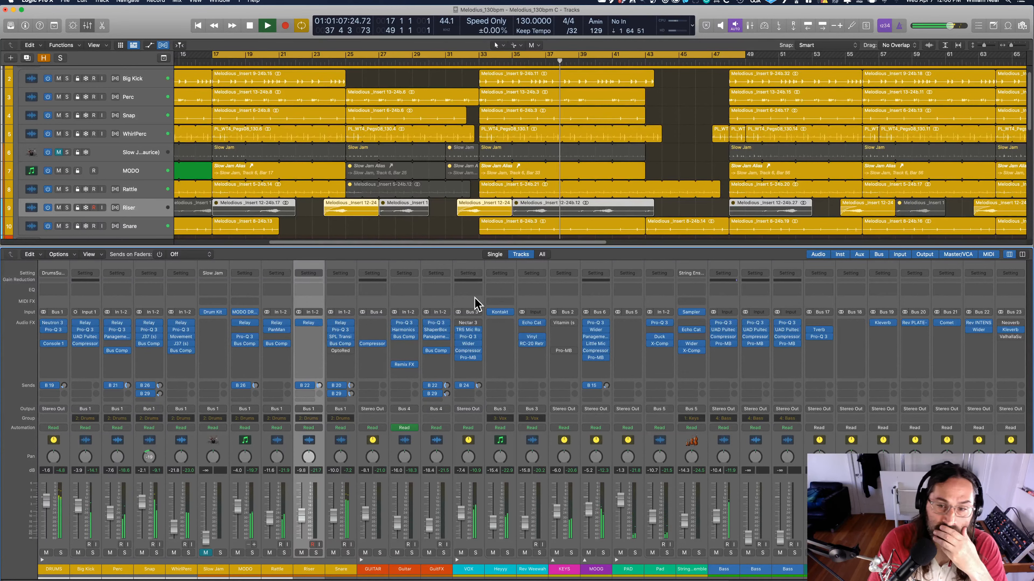
Select the Snare channel, set its fader to -9.2 dB with its sends checked, and stop playback.
left_click(145, 228)
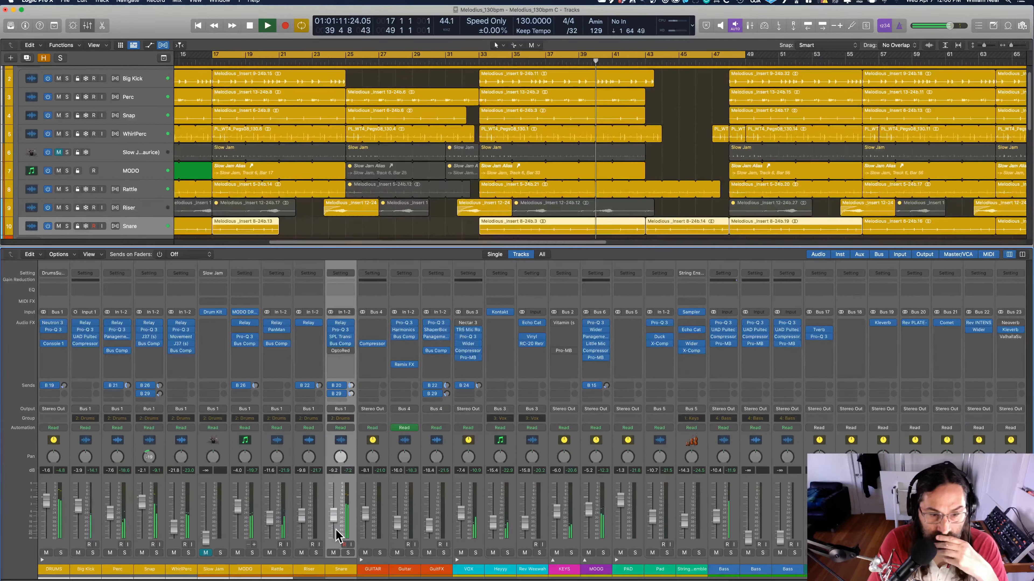
left_click(344, 384)
left_click(344, 387)
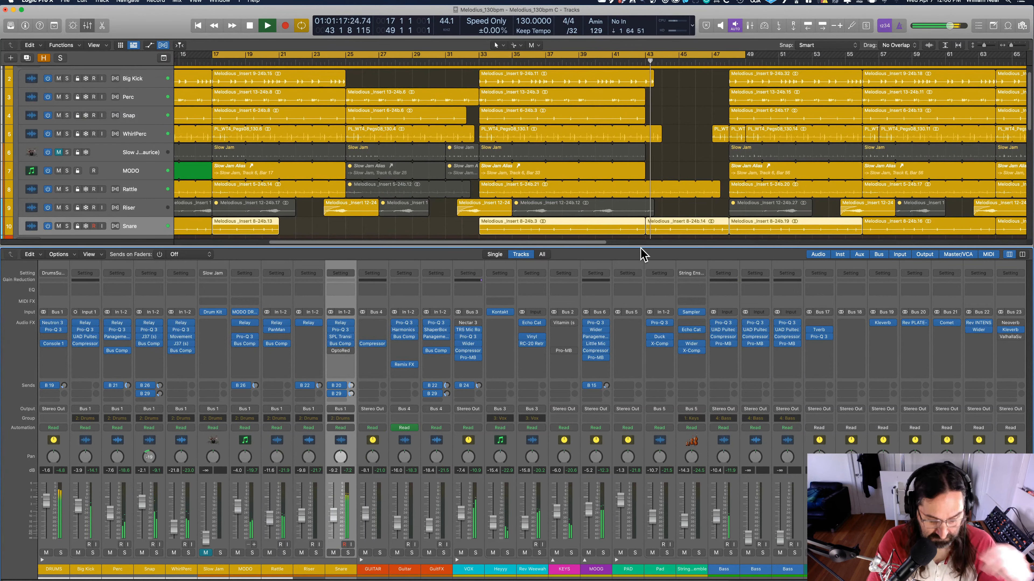
key("space")
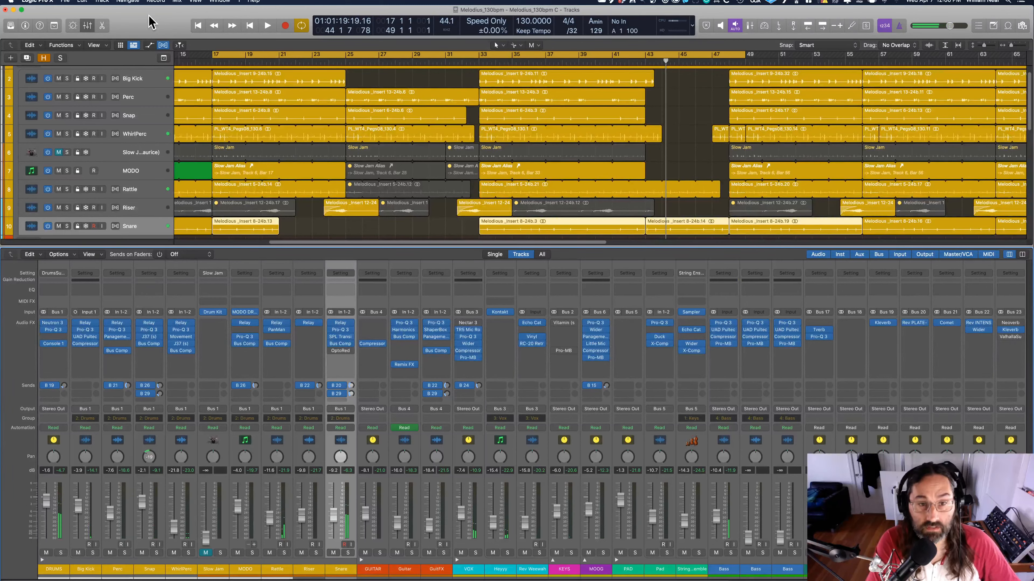
Hide the mixer, set the cycle range to the full length of the DRUMS region, and play the song from the beginning.
key("x")
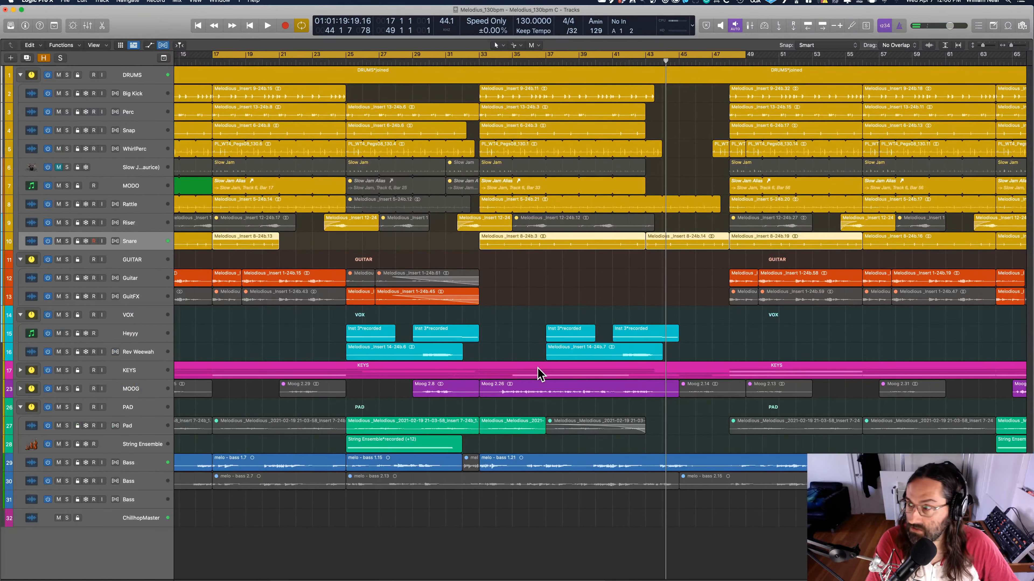
scroll(533, 350, "left", 10)
key("super+Left")
key("super+Left")
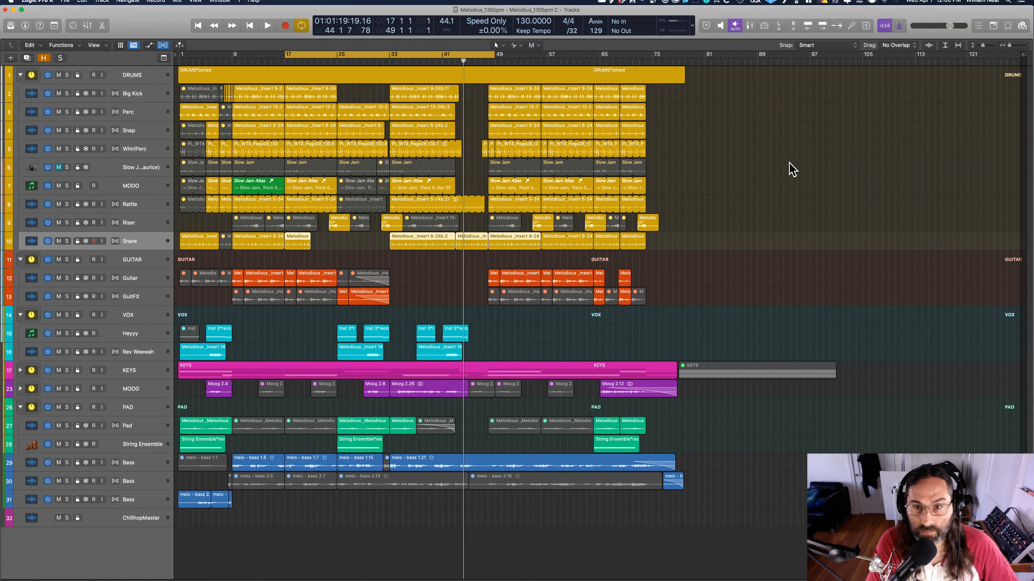
left_click(573, 75)
key("super+u")
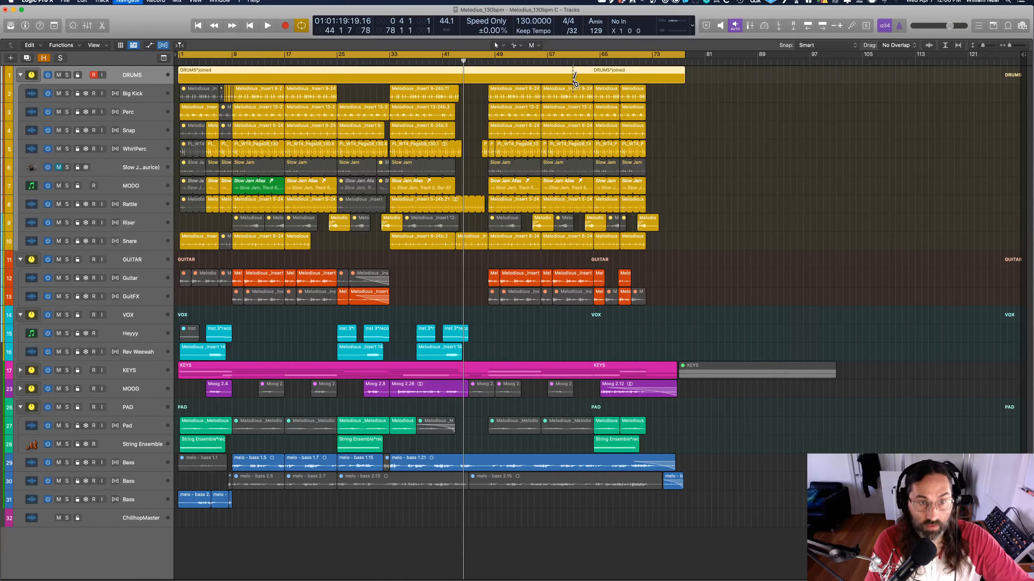
key("Return")
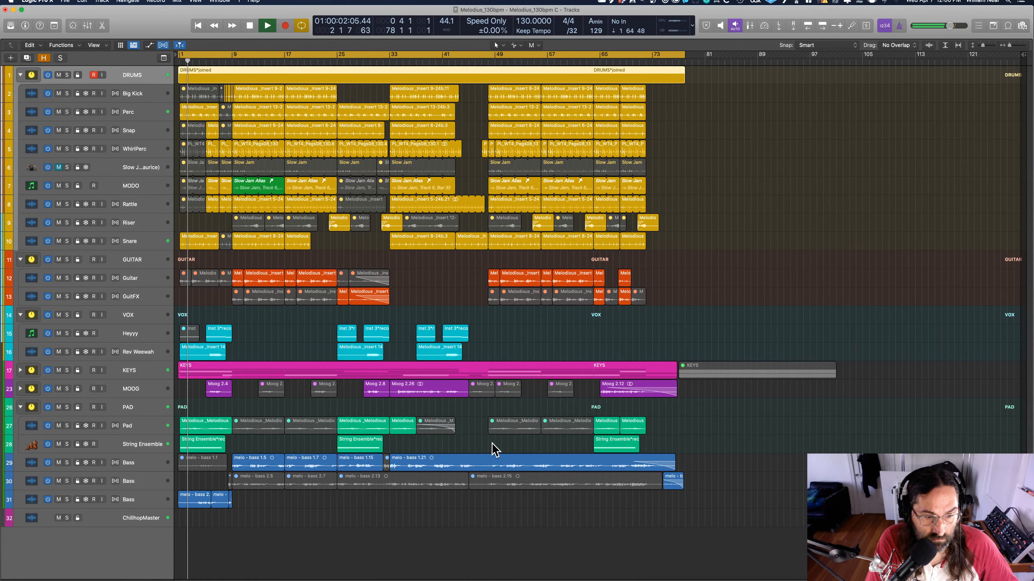
Show the mixer with the bass tracks in view, set the first Bass channel's fader to -9.8 dB, and stop playback.
left_click(231, 505)
key("x")
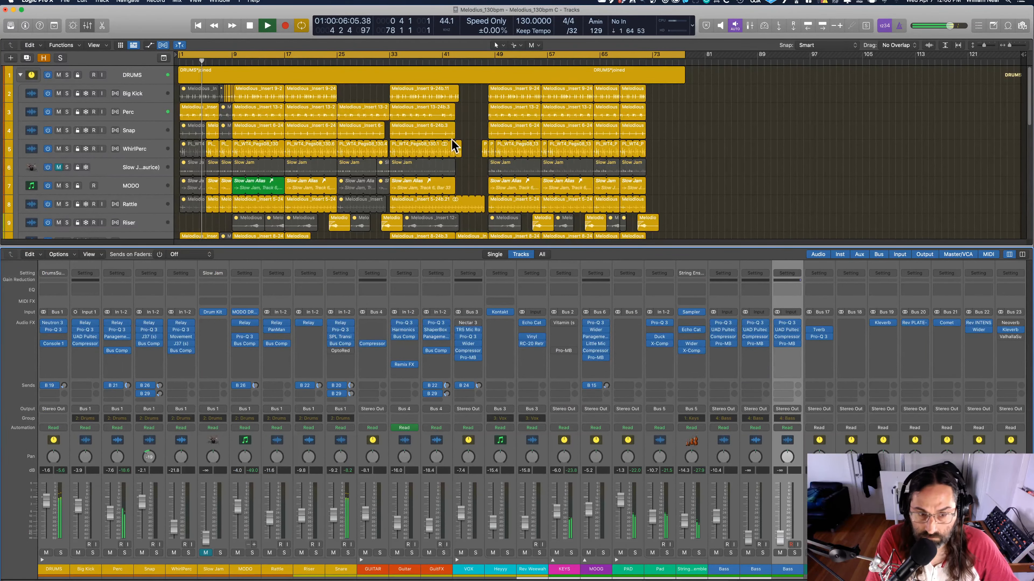
scroll(455, 147, "down", 8)
scroll(454, 144, "down", 5)
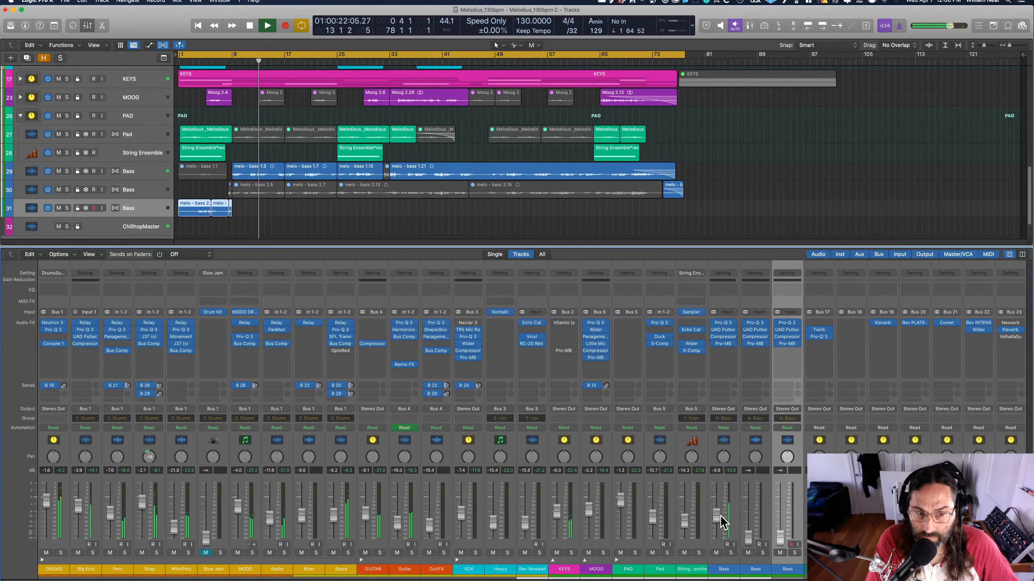
left_click(358, 216)
key("space")
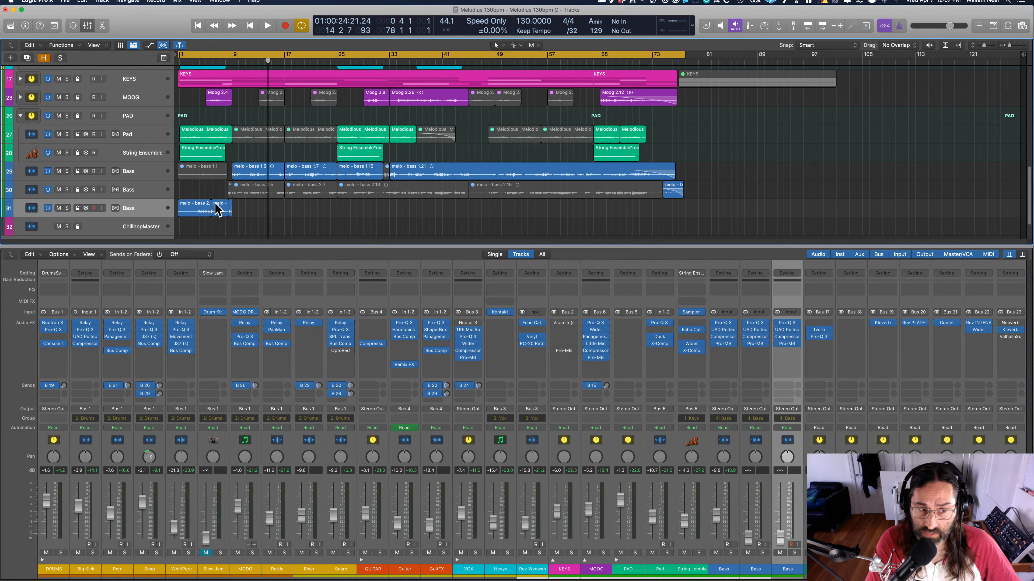
Select the three Bass channels and group them into a Summing Stack.
left_click(732, 571)
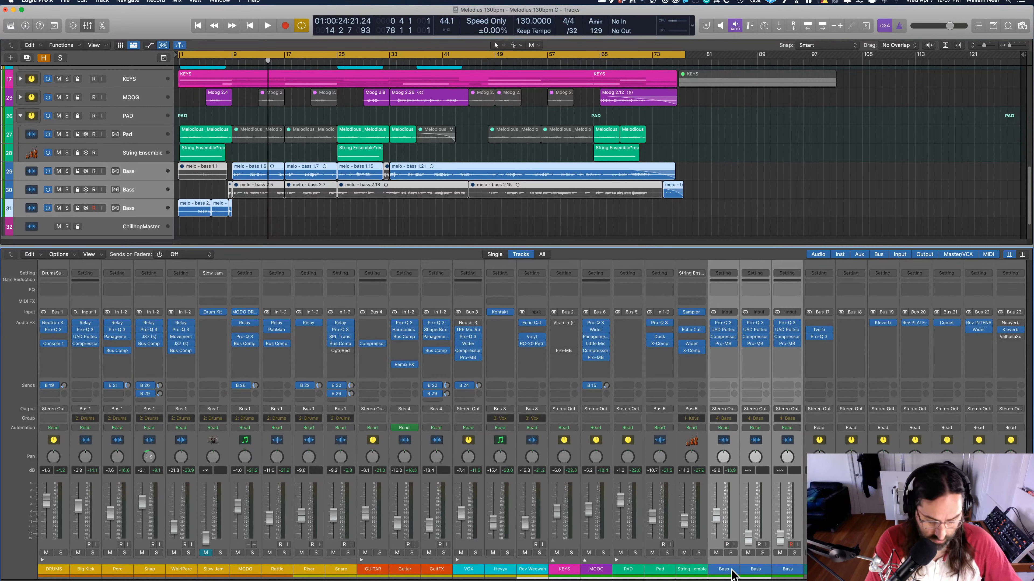
key("super+shift+d")
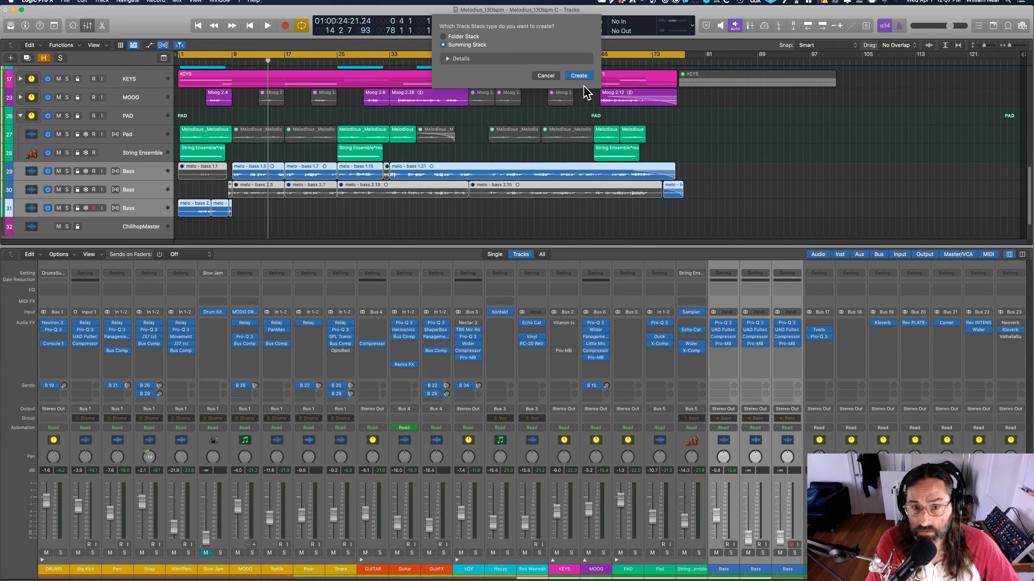
left_click(579, 77)
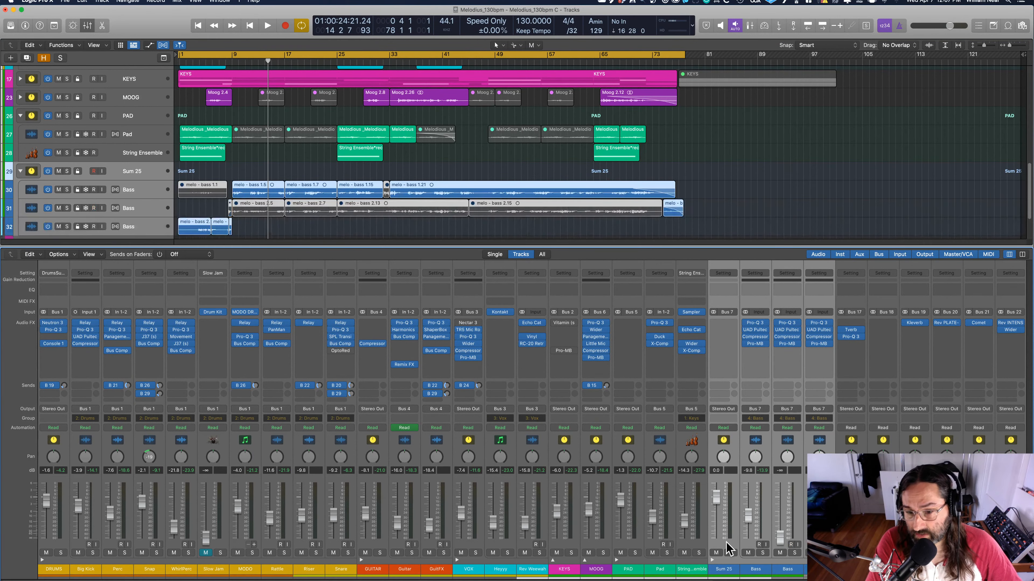
Move the Pro-Q 3, UAD Pultec, Compressor and Pro-MB plug-ins from the first Bass channel to the new bass stack channel.
left_click(734, 574)
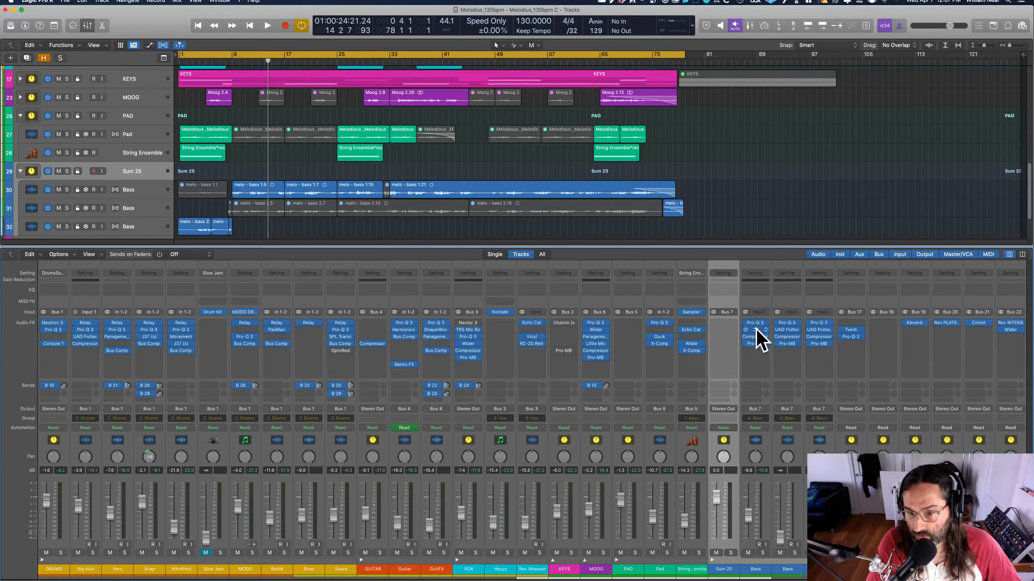
left_click(756, 569)
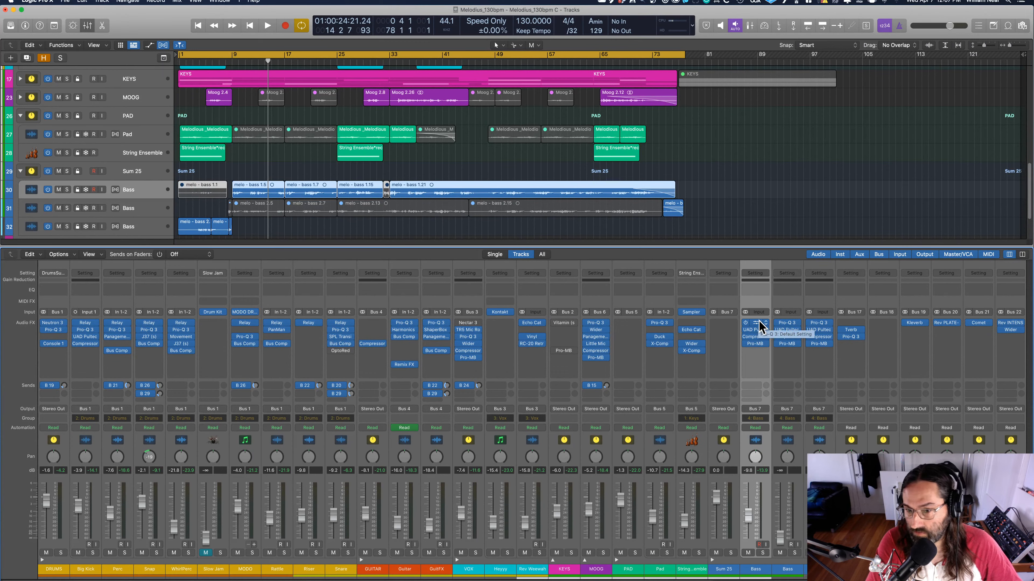
left_click_drag(756, 325, 729, 345)
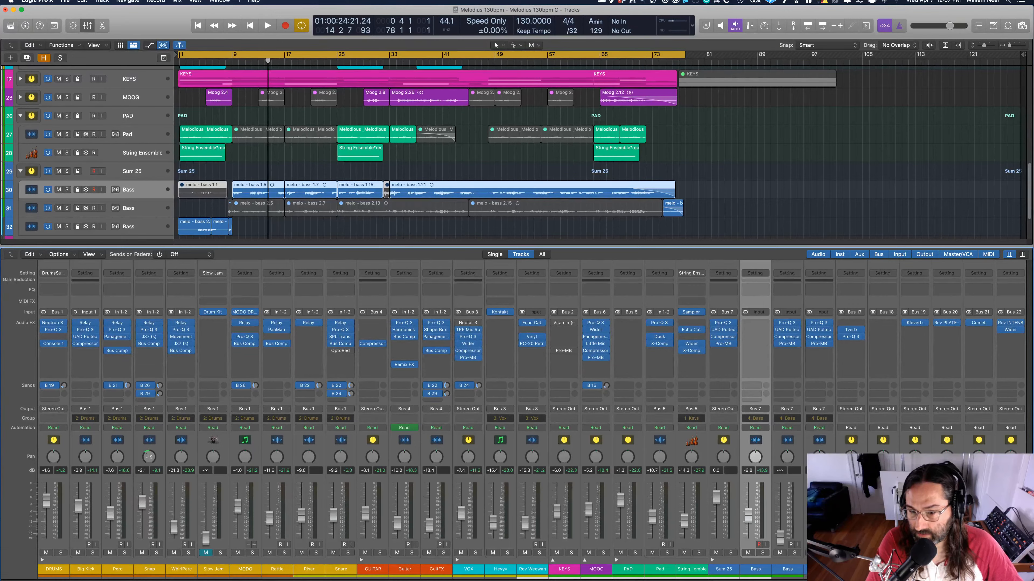
Remove Pro-Q 3 from the second and third Bass channels and bypass their remaining effect plug-ins.
left_click(789, 570)
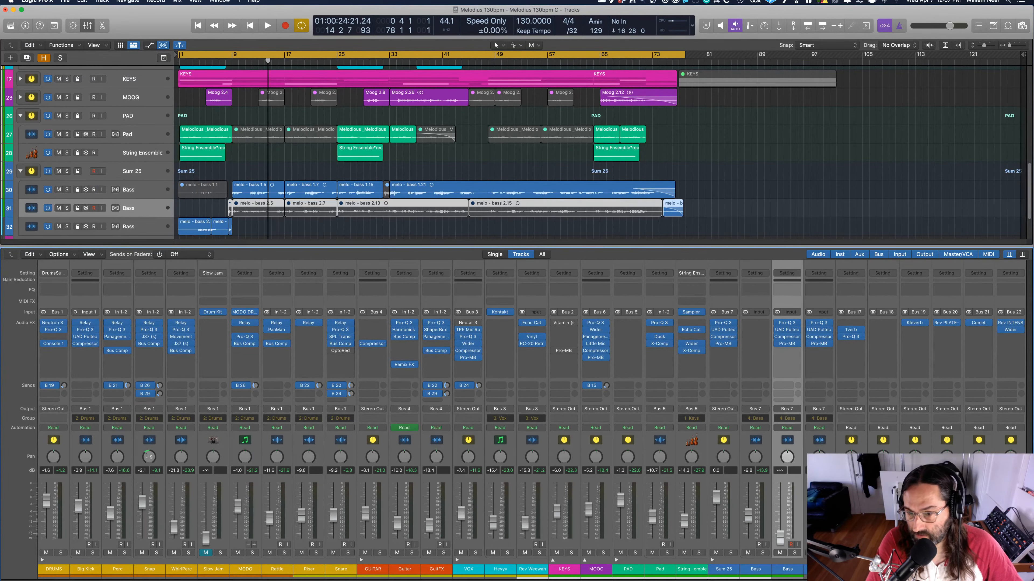
left_click(799, 326)
left_click(830, 332)
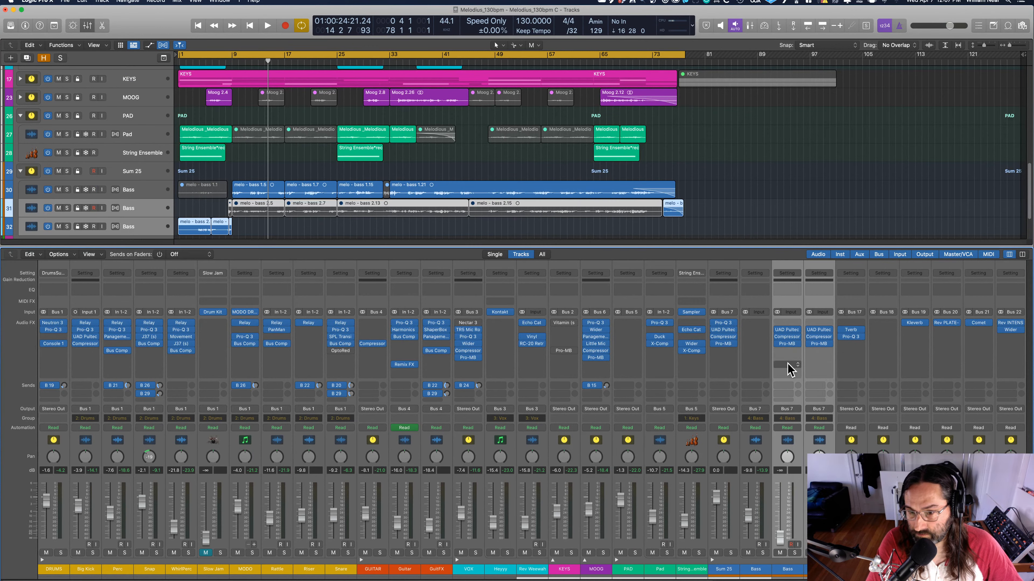
left_click(795, 326)
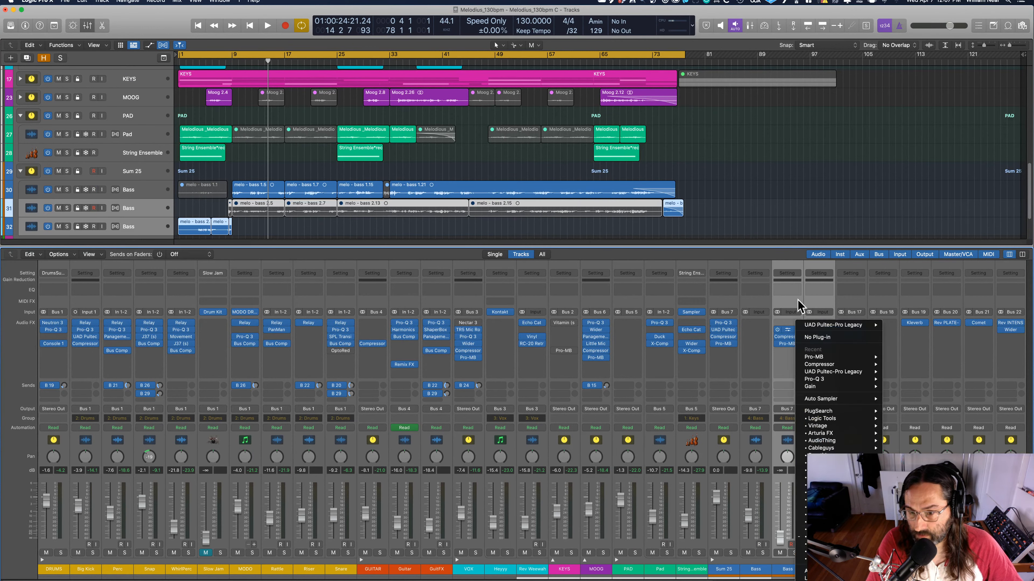
left_click(793, 273)
left_click(794, 273)
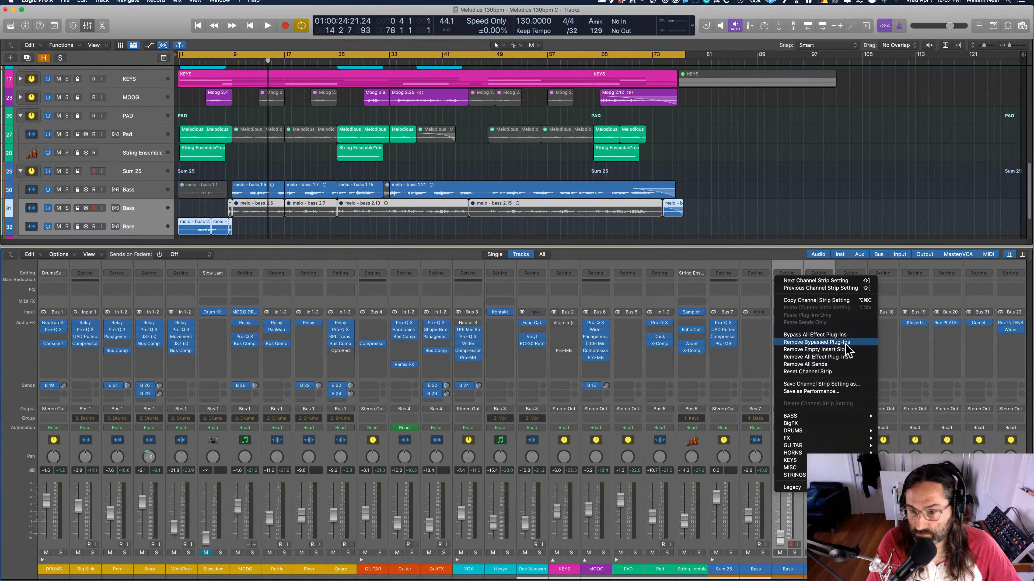
left_click(843, 342)
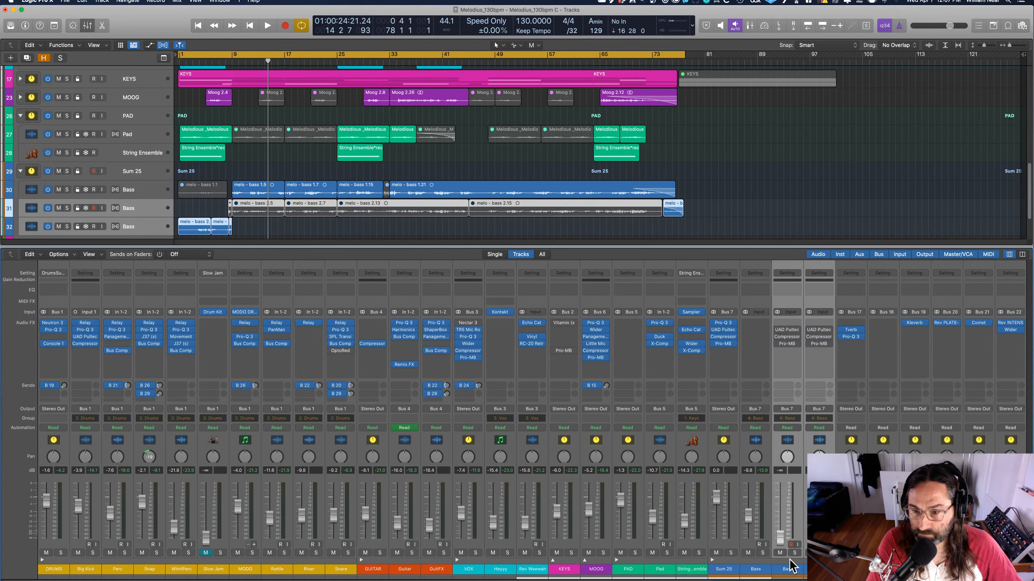
Select the three Bass channels in the stack and toggle the mixer groups on and back off.
left_click(737, 571)
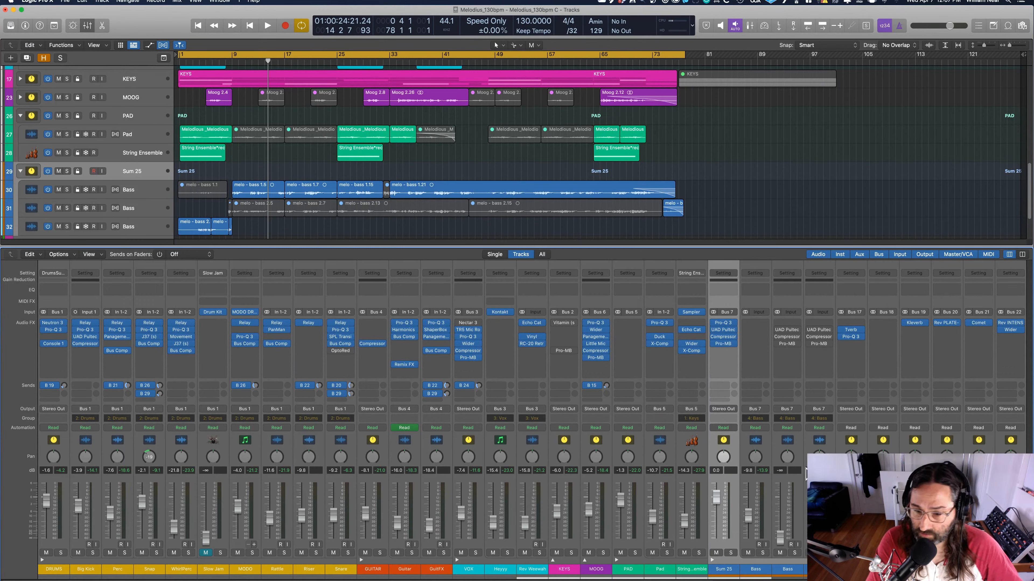
left_click(787, 572)
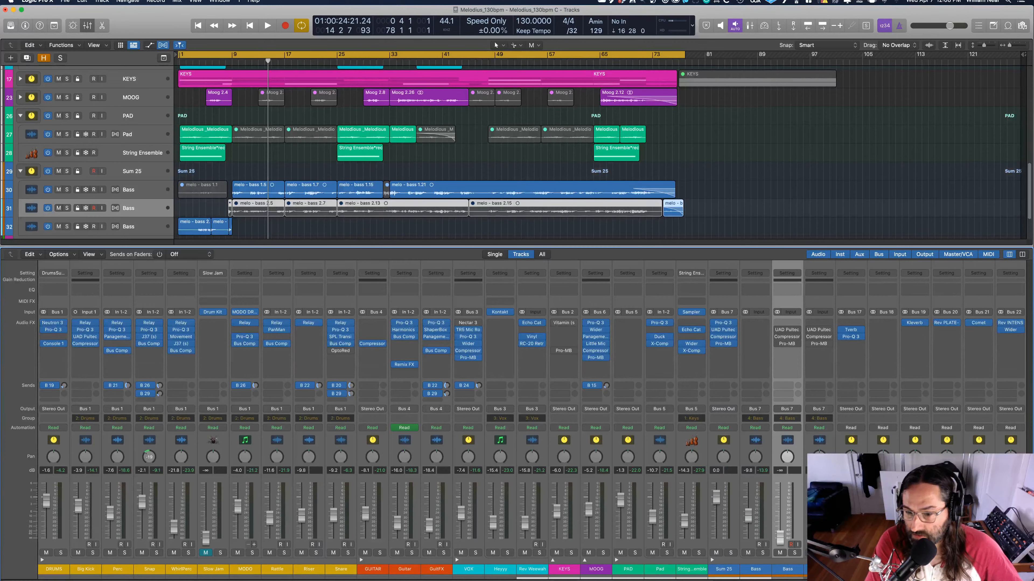
left_click(754, 572)
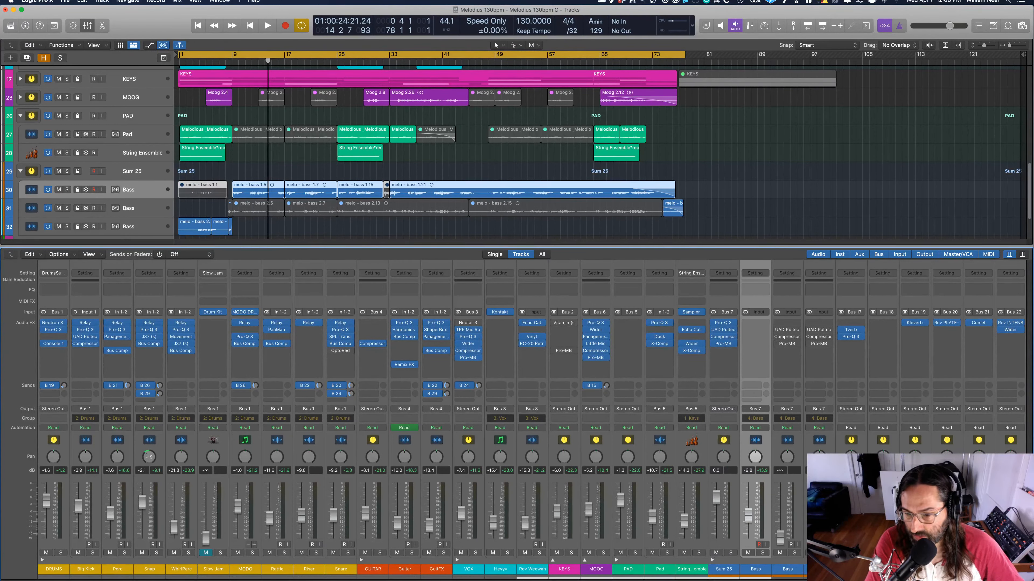
left_click(819, 570, "shift")
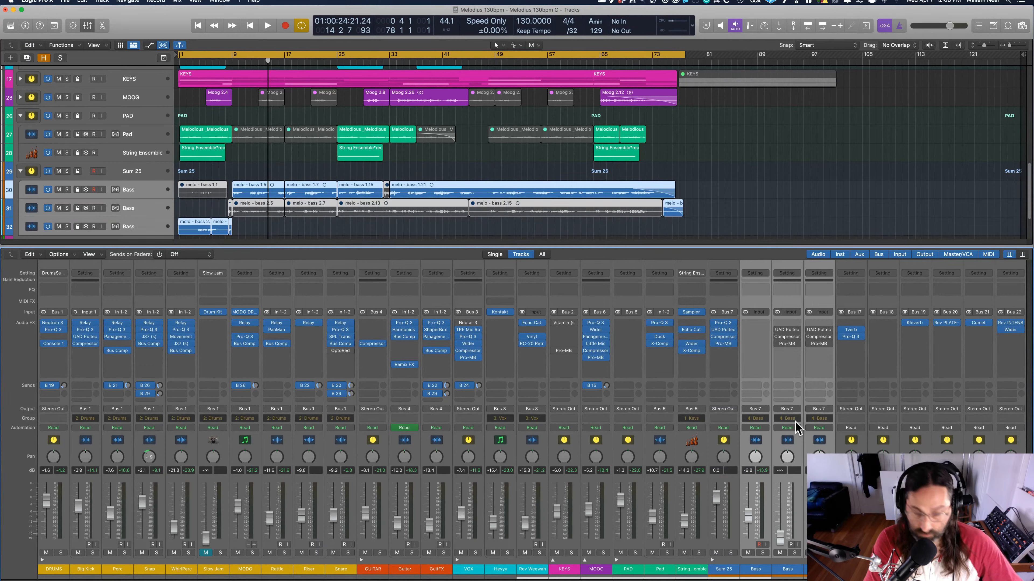
key("super+g")
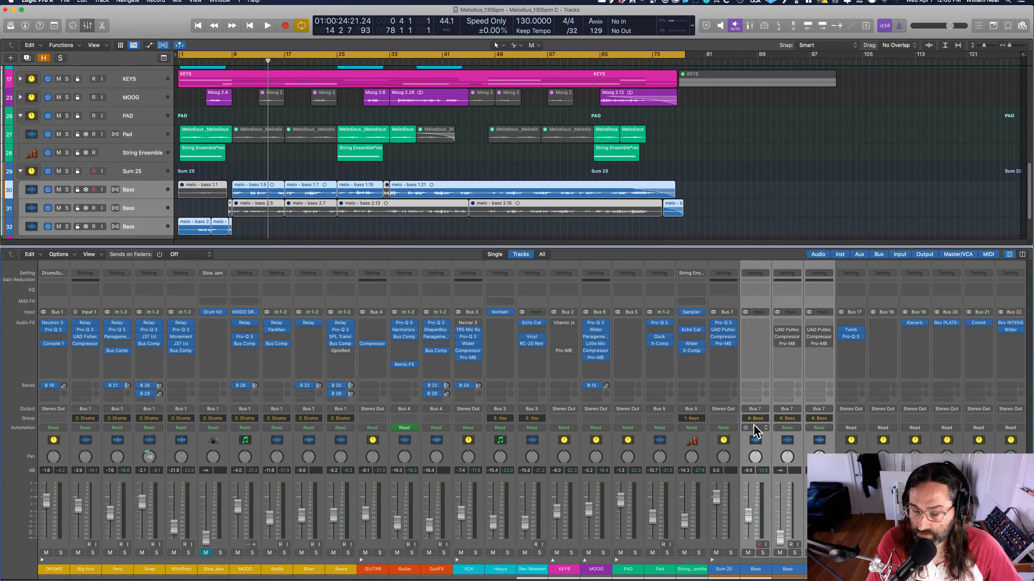
key("super+g")
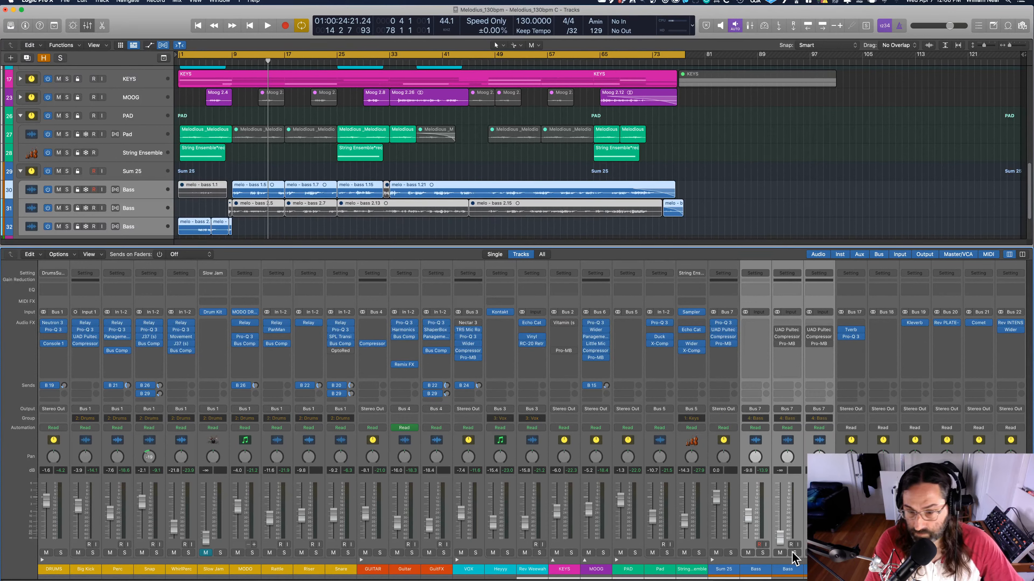
Select the third Bass channel alone and restart playback from the beginning of the song.
left_click(819, 569)
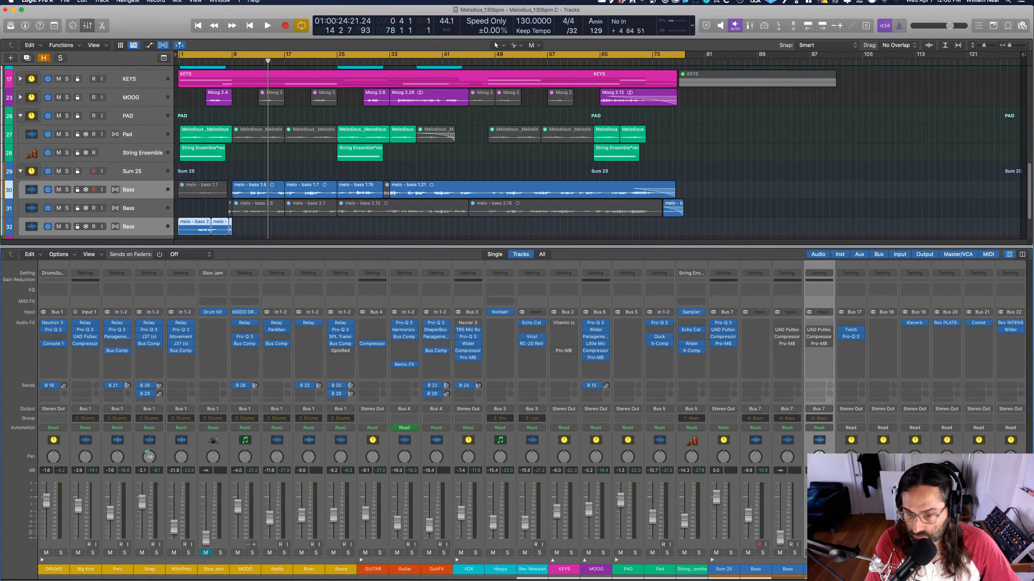
key("Return")
key("space")
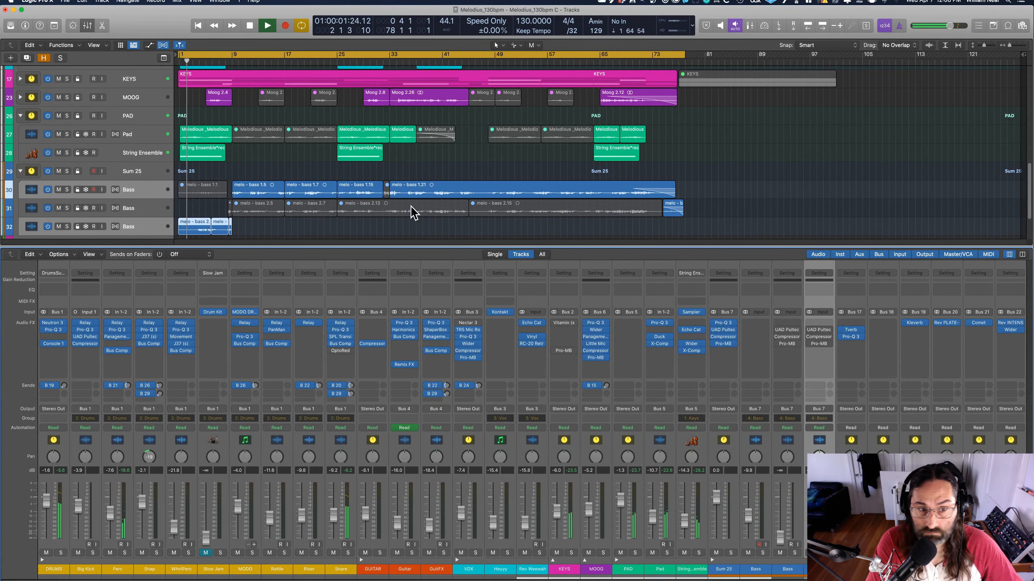
Restart playback from the beginning and solo the Sum 25 stack that holds the three Bass tracks.
left_click_drag(357, 159, 175, 237)
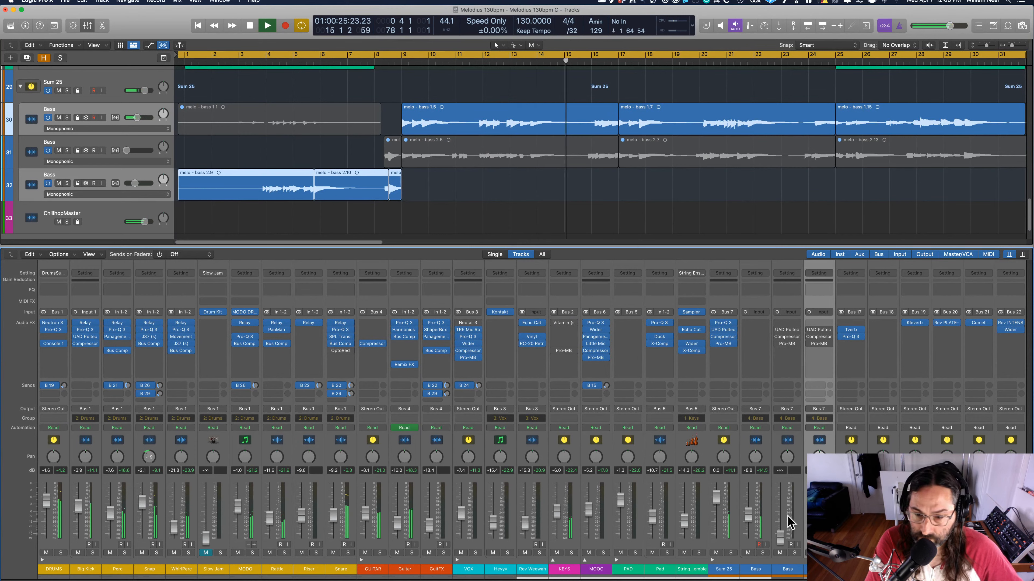
key("space")
left_click(452, 195)
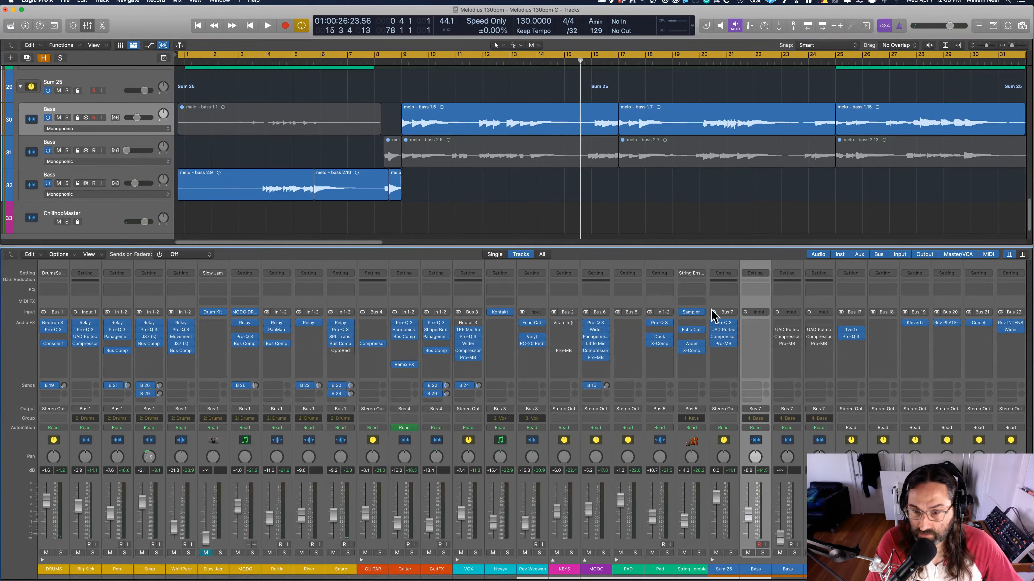
key("space")
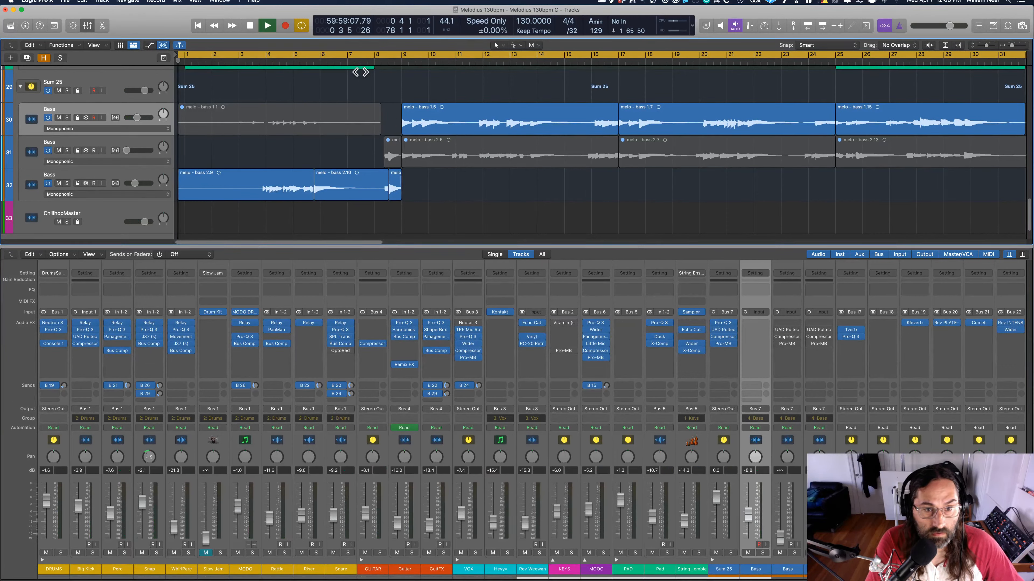
left_click(731, 553)
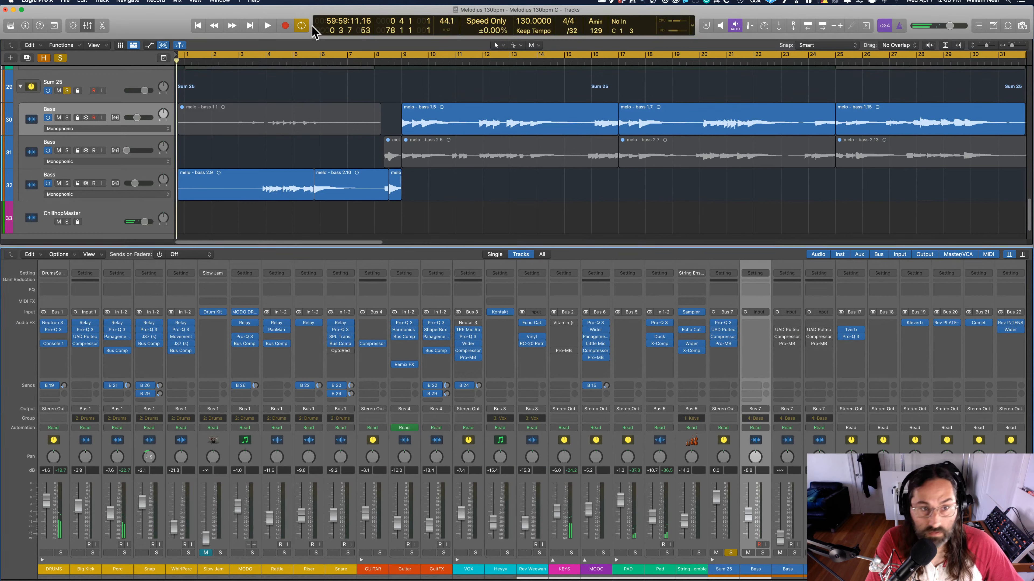
Rename the Sum 25 summing stack to BASS.
double_click(725, 569)
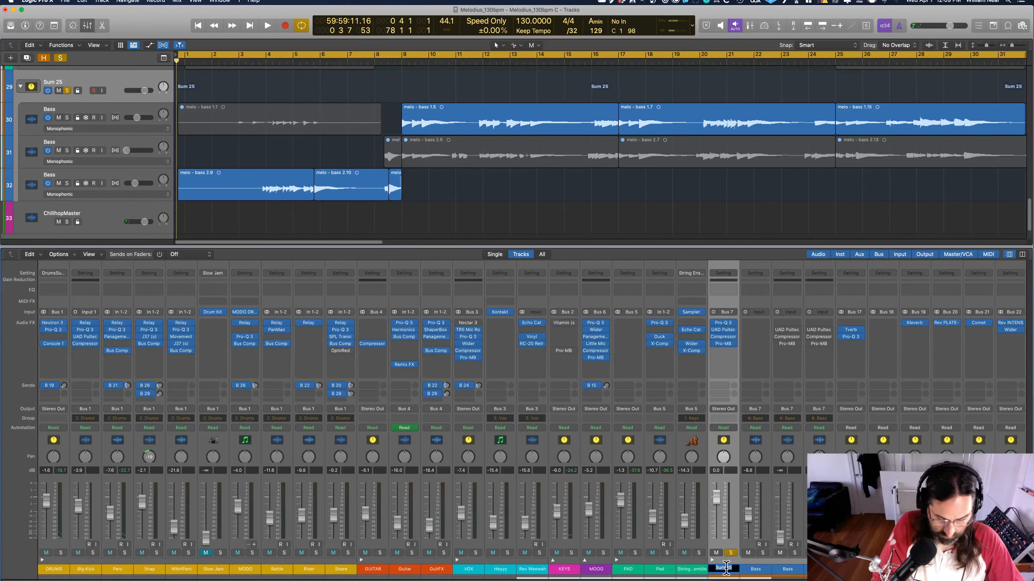
type("BASS")
key("Return")
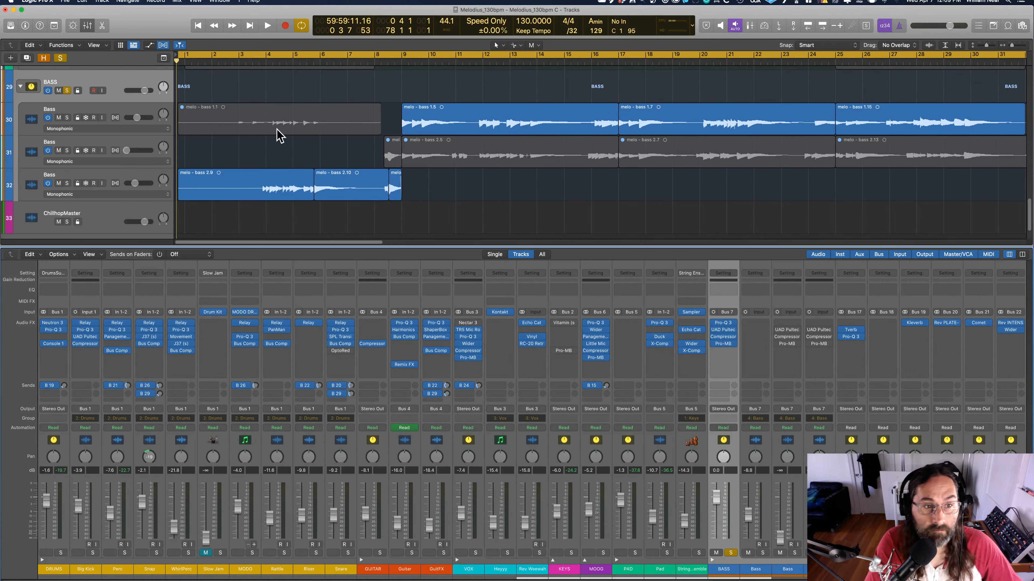
Turn off cycle mode, advance the playhead to bar 8 and audition the soloed bass up to bar 9.
key("space")
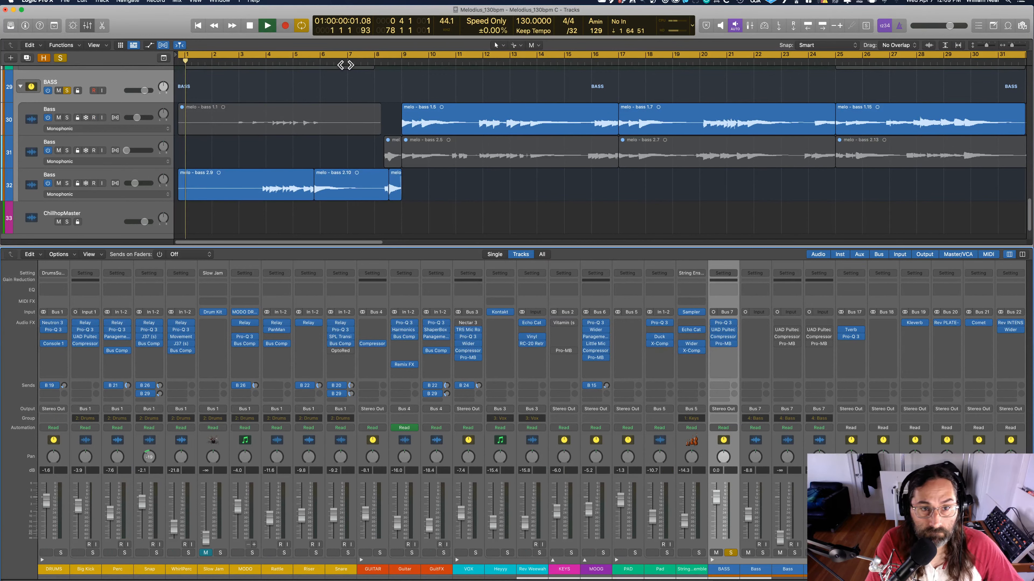
key("space")
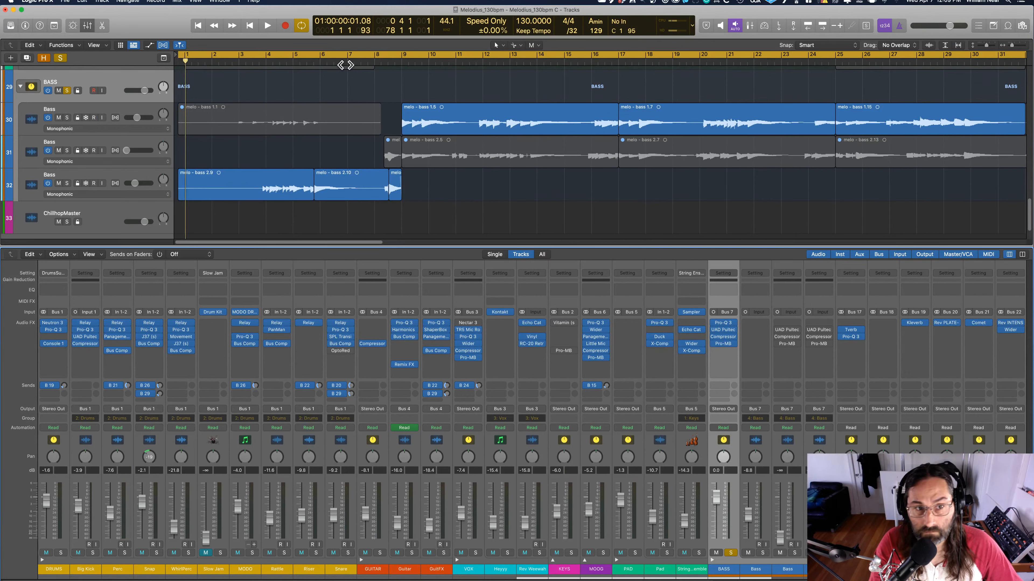
key("period")
key("period")
key("period")
key("period")
key("period")
key("period")
key("period")
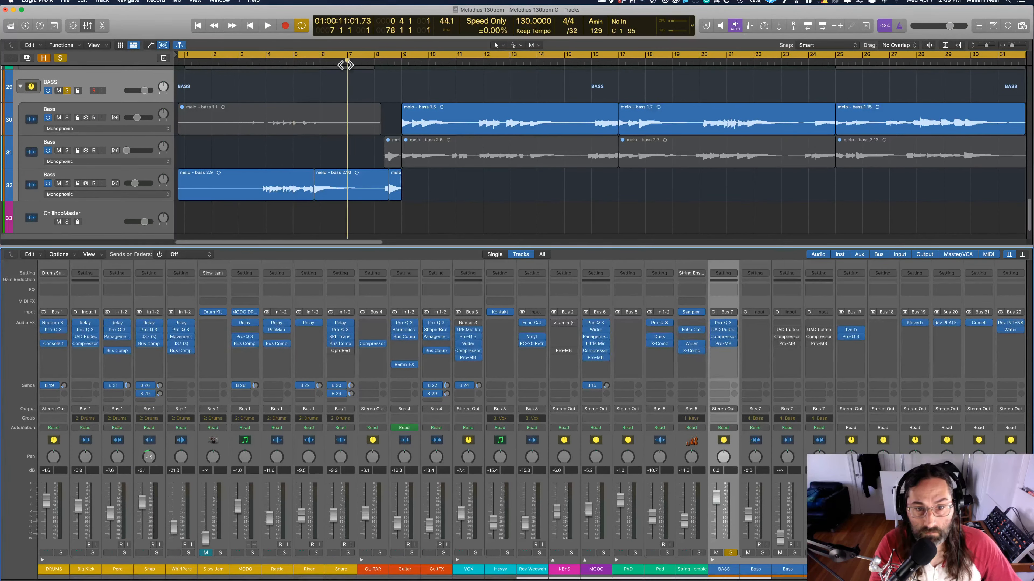
key("c")
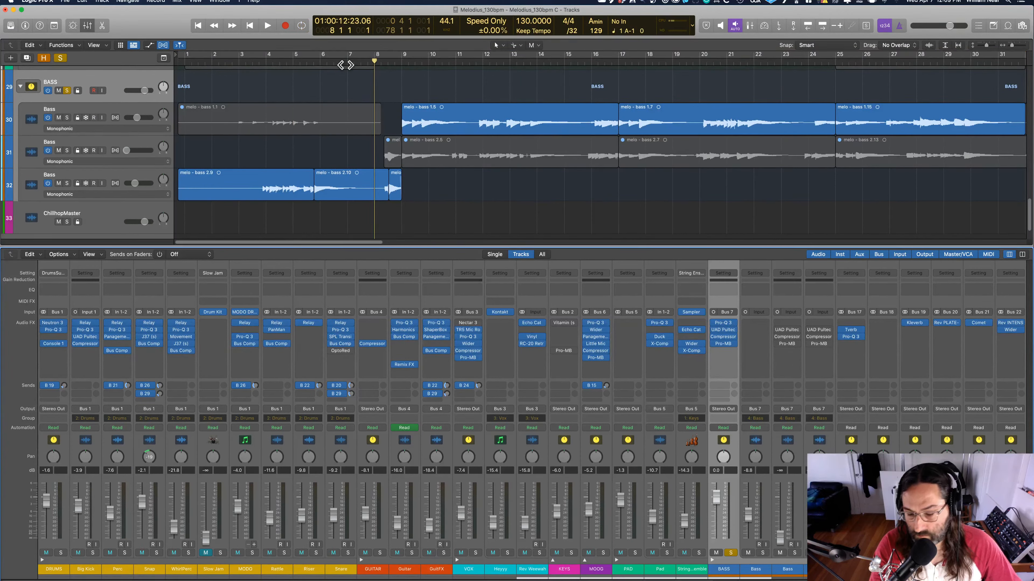
key("space")
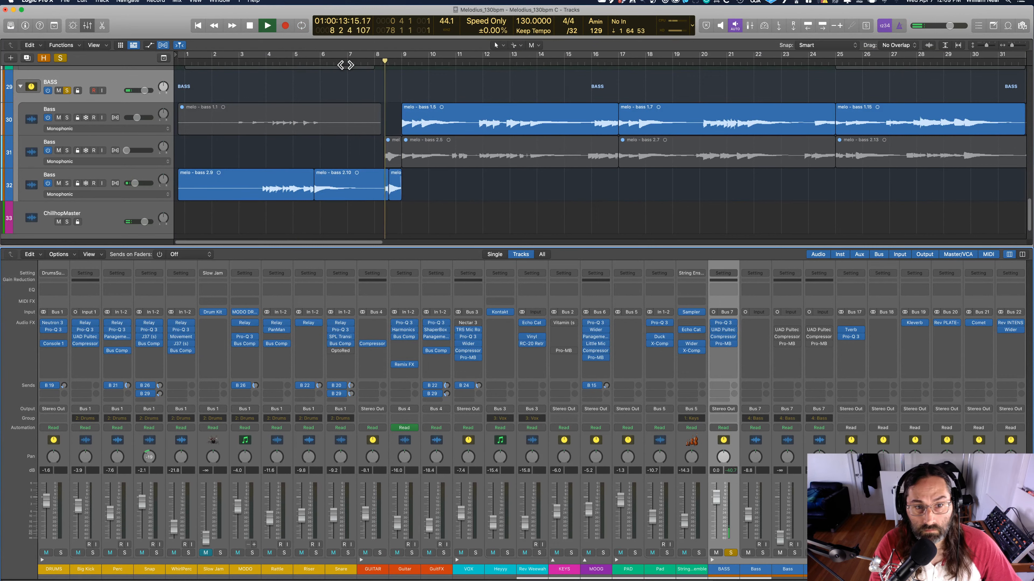
key("space")
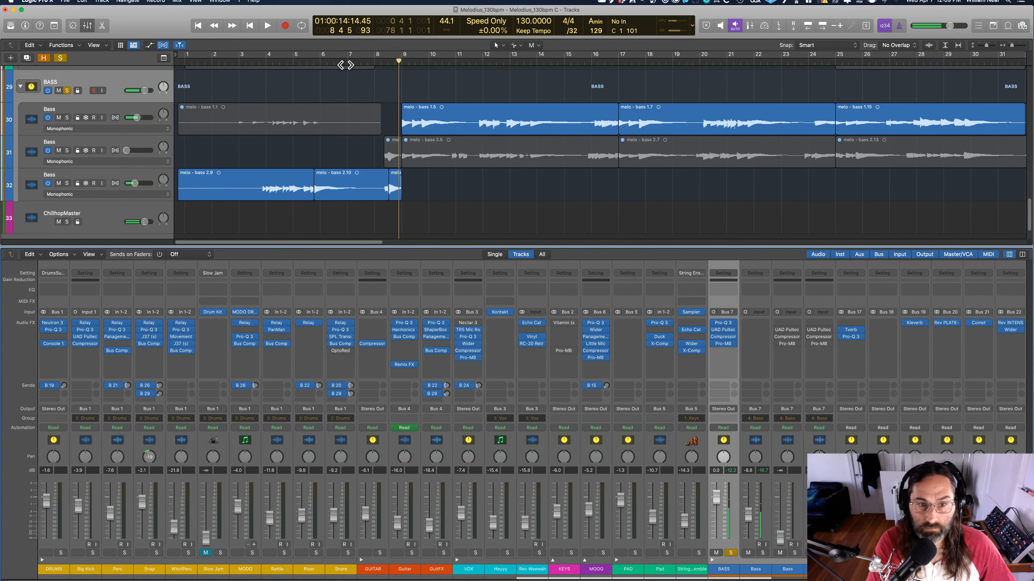
Inspect the junction between the melo - bass 2.10 and 1.14 regions on the third Bass track and replay it from bar 8.
left_click_drag(359, 160, 448, 223)
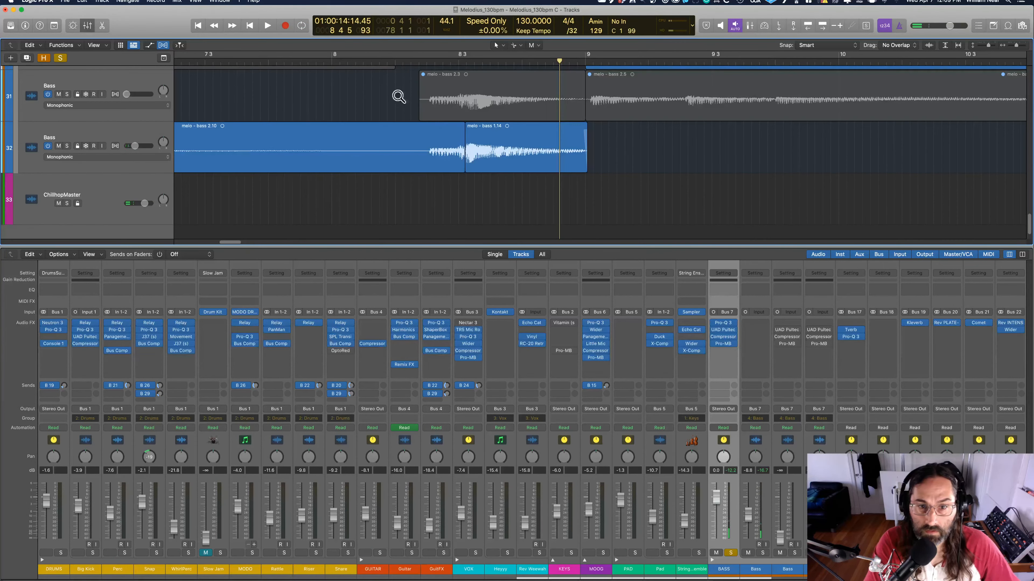
left_click_drag(353, 74, 600, 219)
key("x")
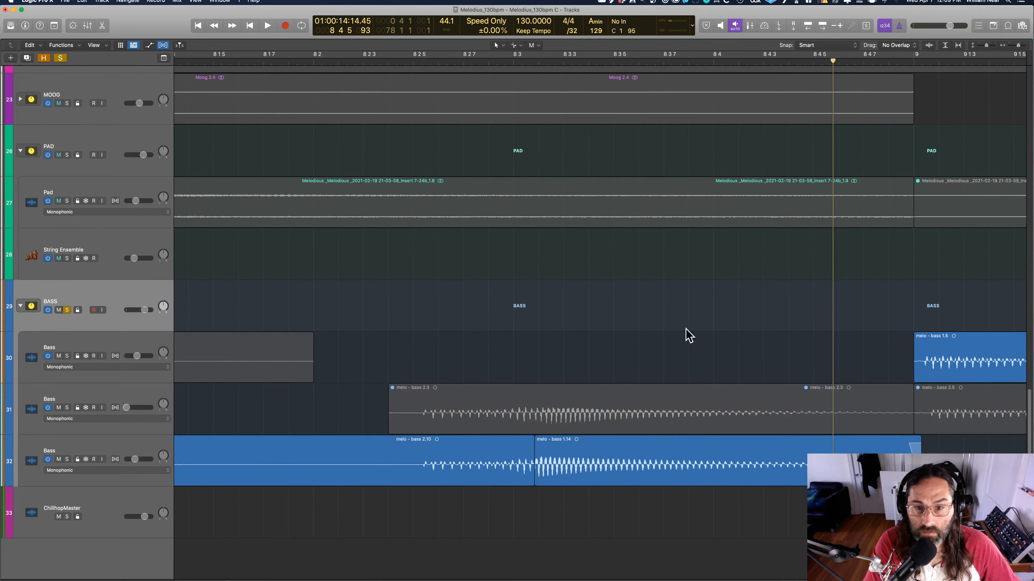
left_click_drag(712, 526, 418, 297)
left_click(371, 142)
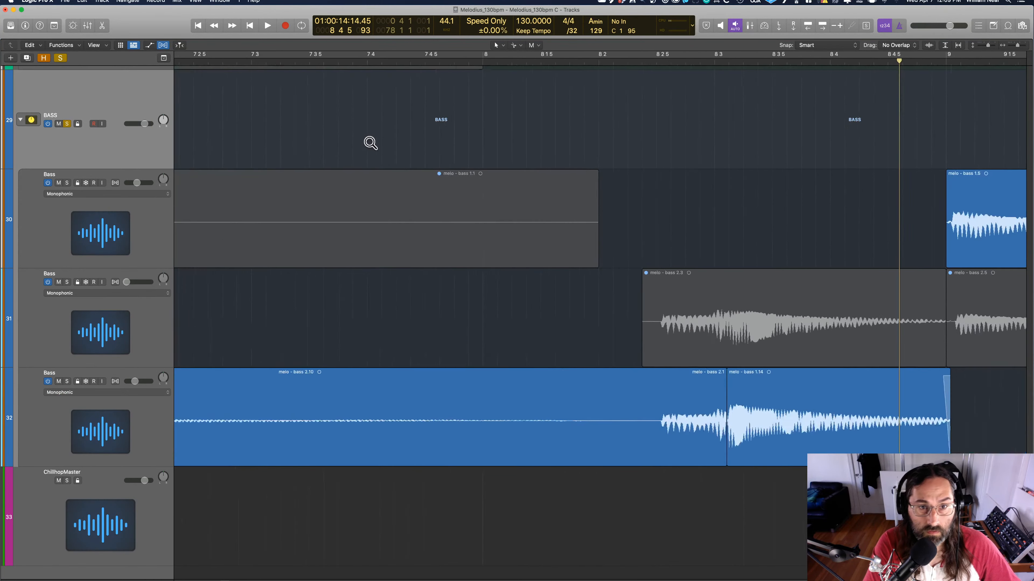
key("comma")
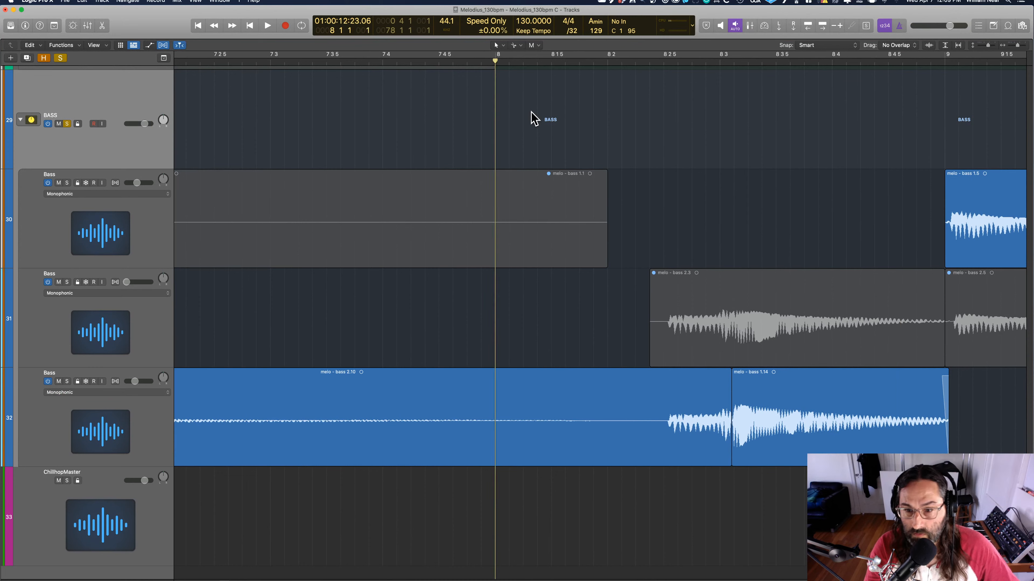
key("space")
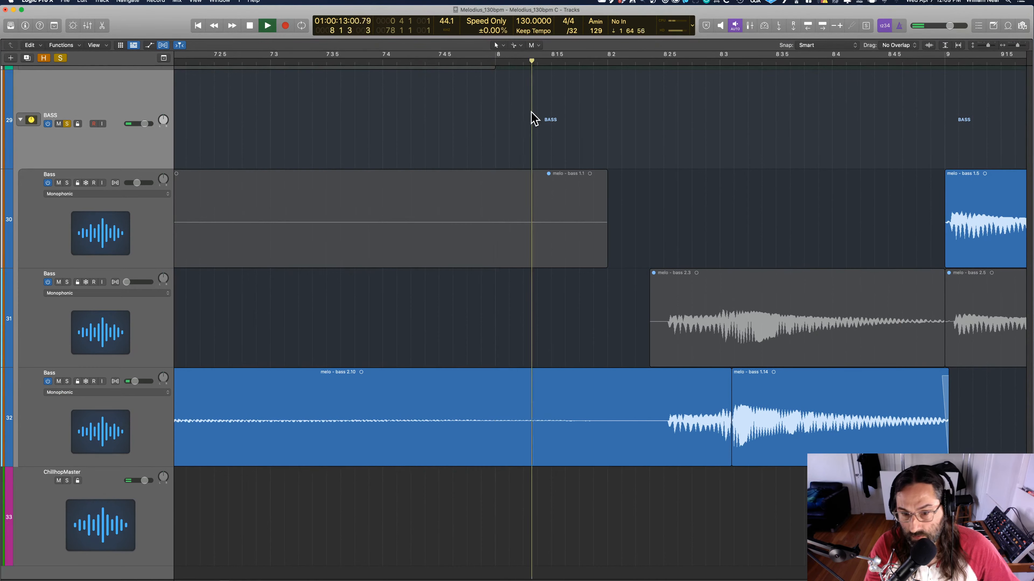
key("space")
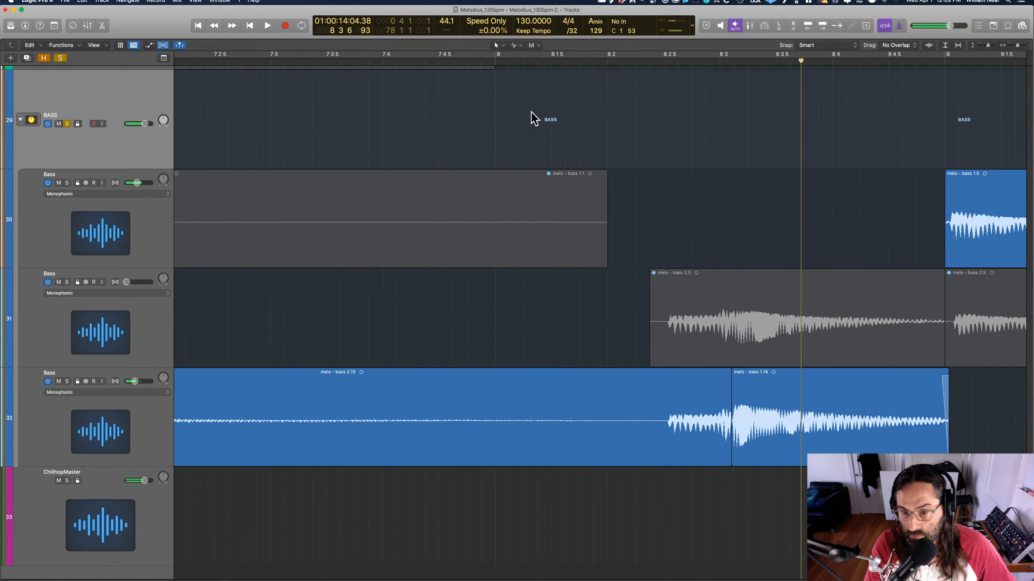
Add a short crossfade between the melo - bass 2.10 and 1.14 regions on the third Bass track and play back the transition.
left_click_drag(606, 342, 810, 492)
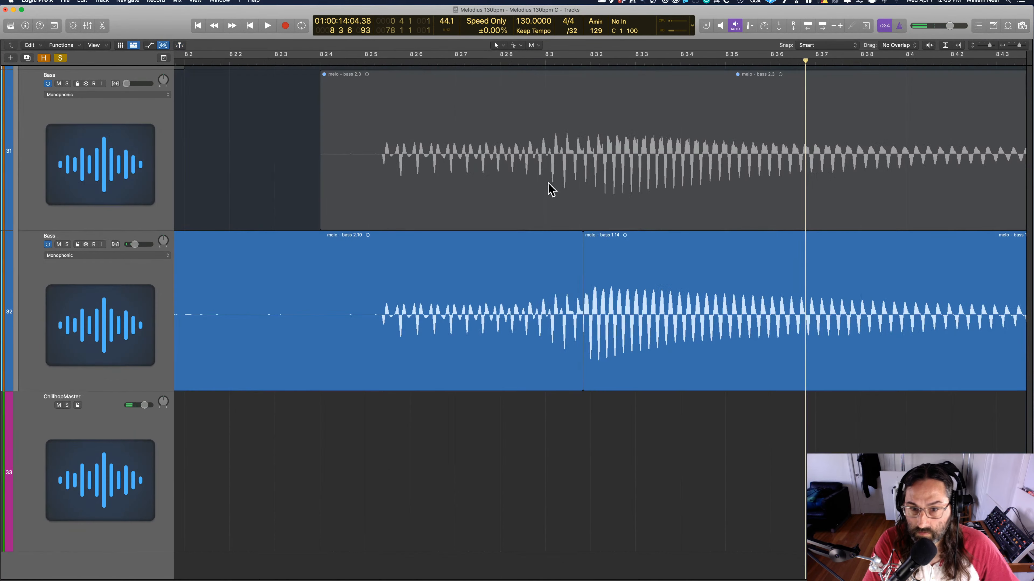
left_click(586, 246)
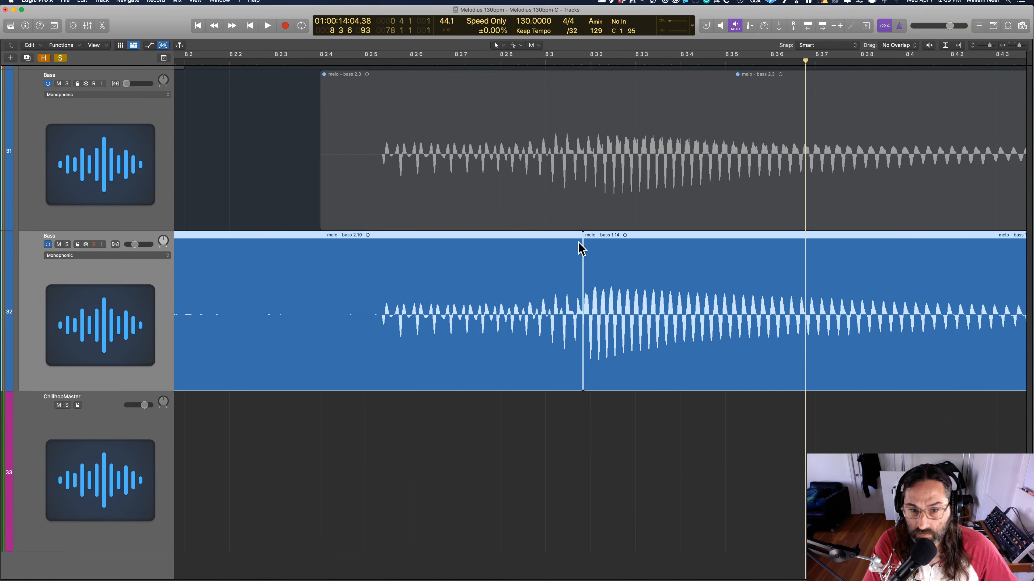
left_click_drag(622, 436, 588, 249)
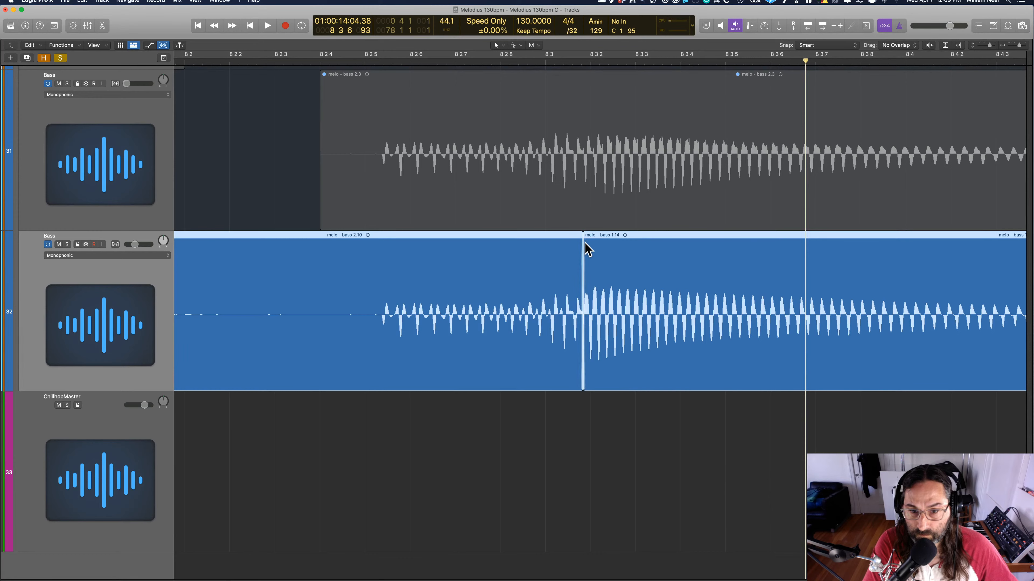
left_click(289, 57)
key("space")
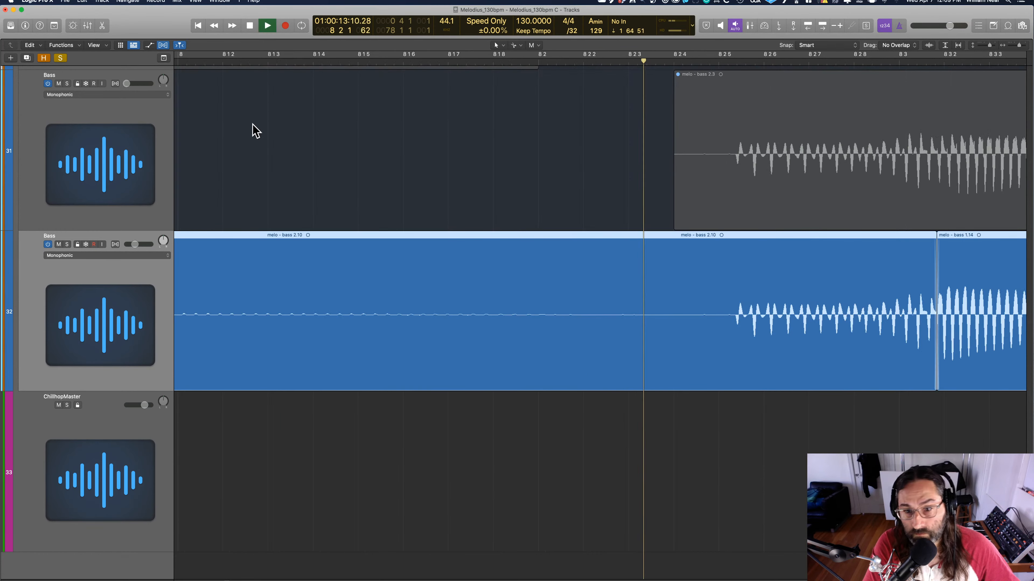
key("space")
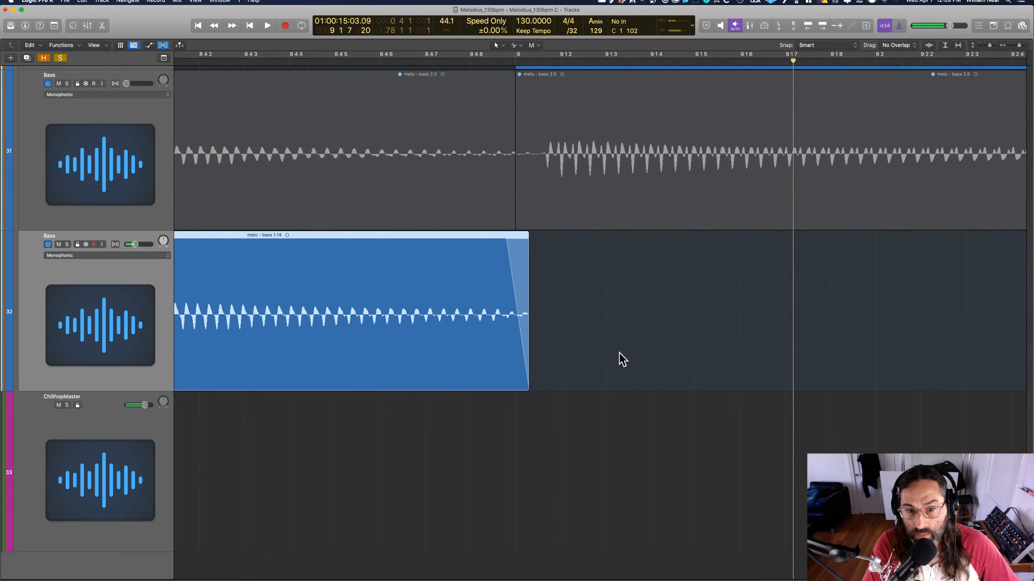
Return to the song's start, turn cycle mode back on and unsolo the BASS stack to play the full mix.
scroll(634, 358, "left", 10)
scroll(635, 359, "down", 10)
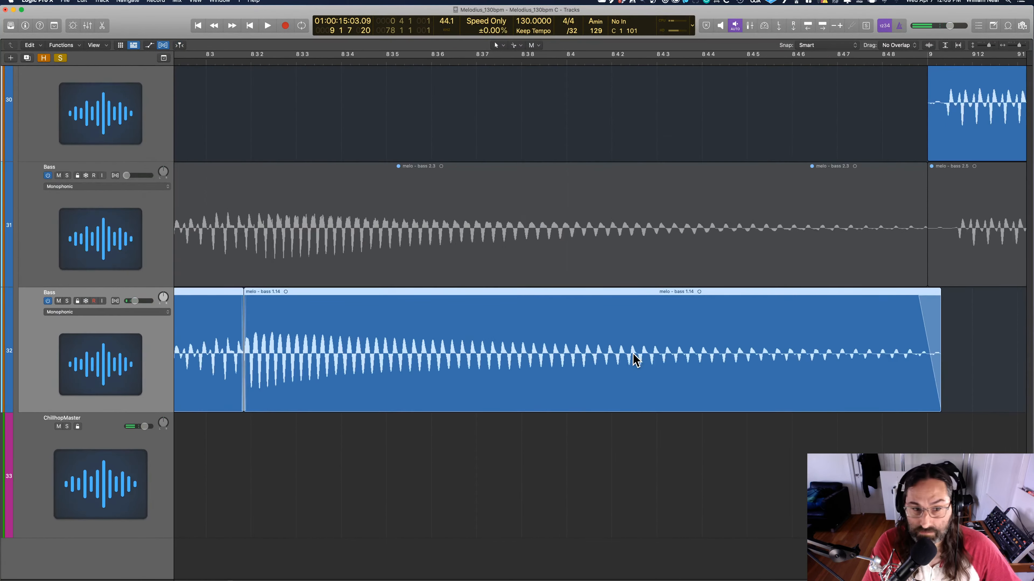
scroll(621, 359, "down", 15)
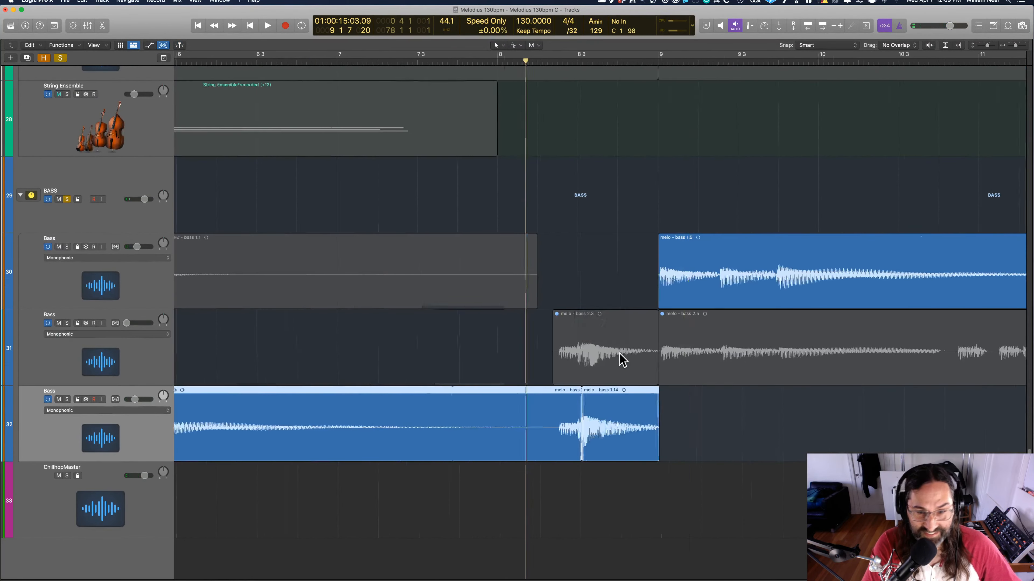
scroll(545, 366, "left", 5)
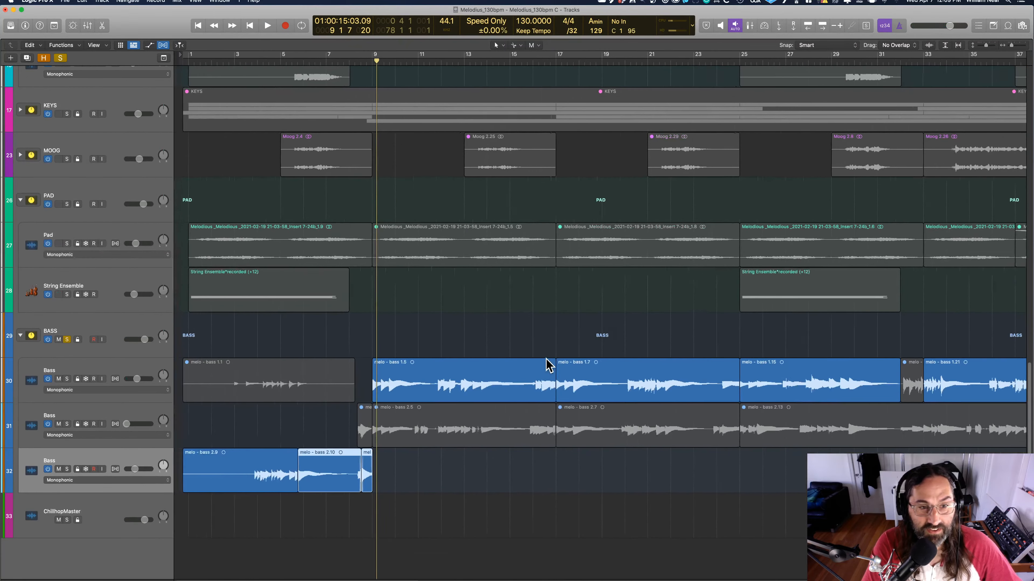
key("Return")
key("space")
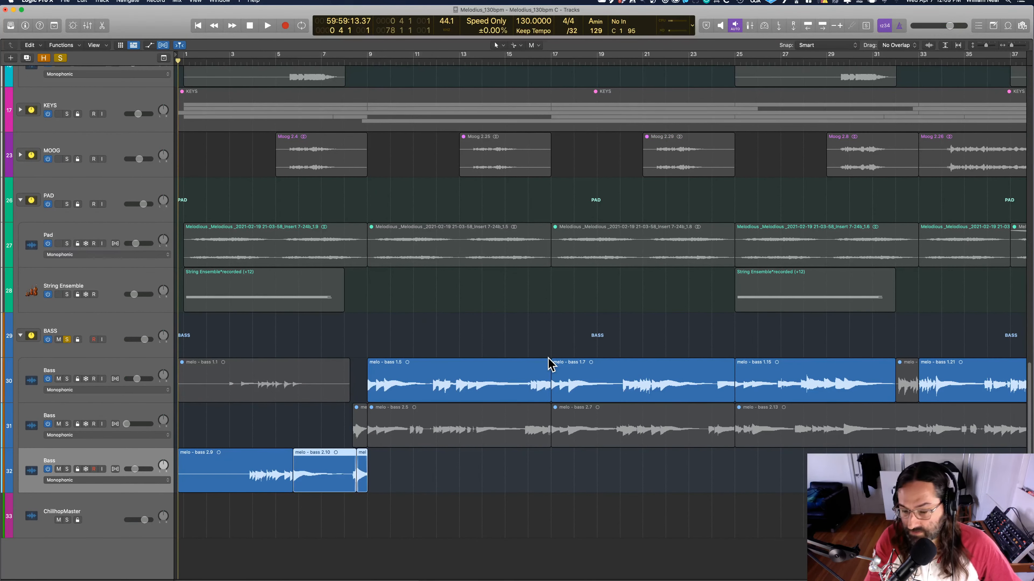
key("c")
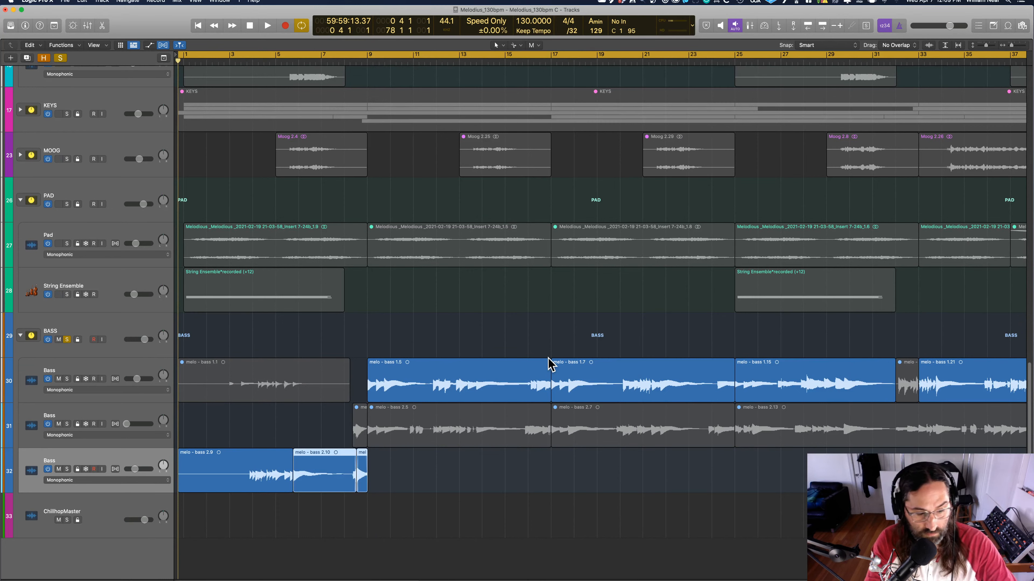
key("s")
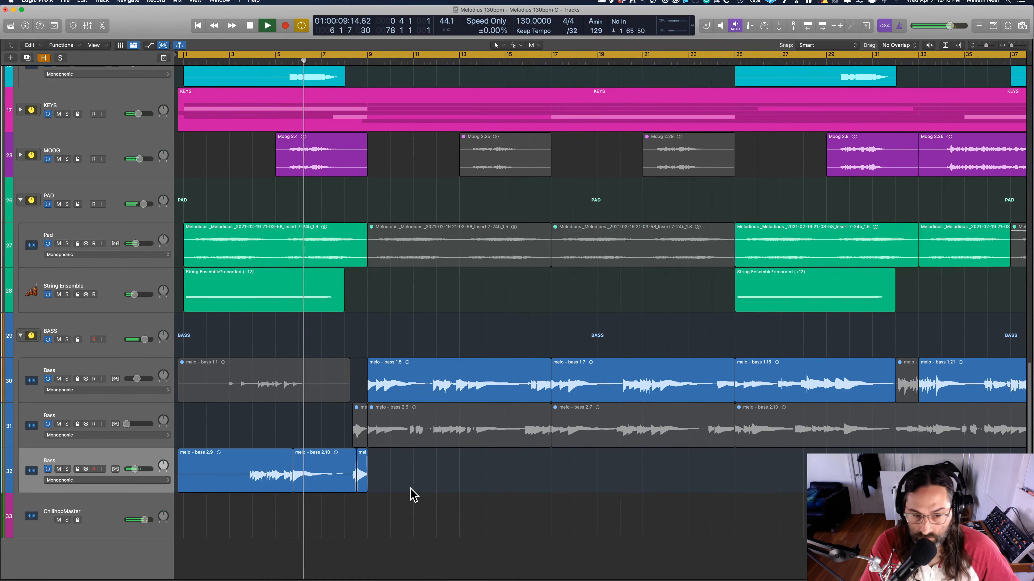
Examine the mixer channels and the whole arrangement, from the drum tracks down to the BASS stack, during playback.
key("x")
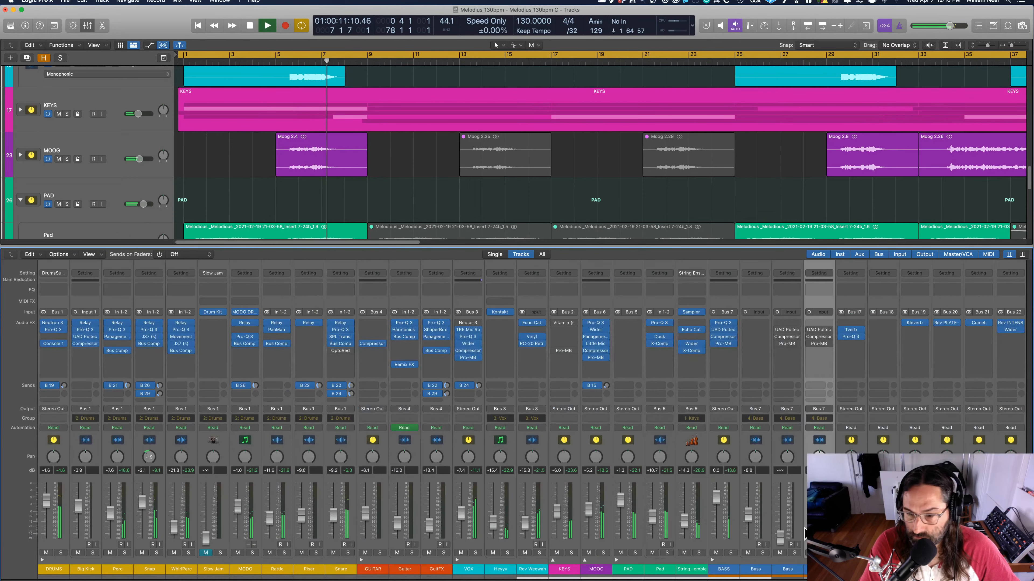
scroll(818, 534, "right", 1)
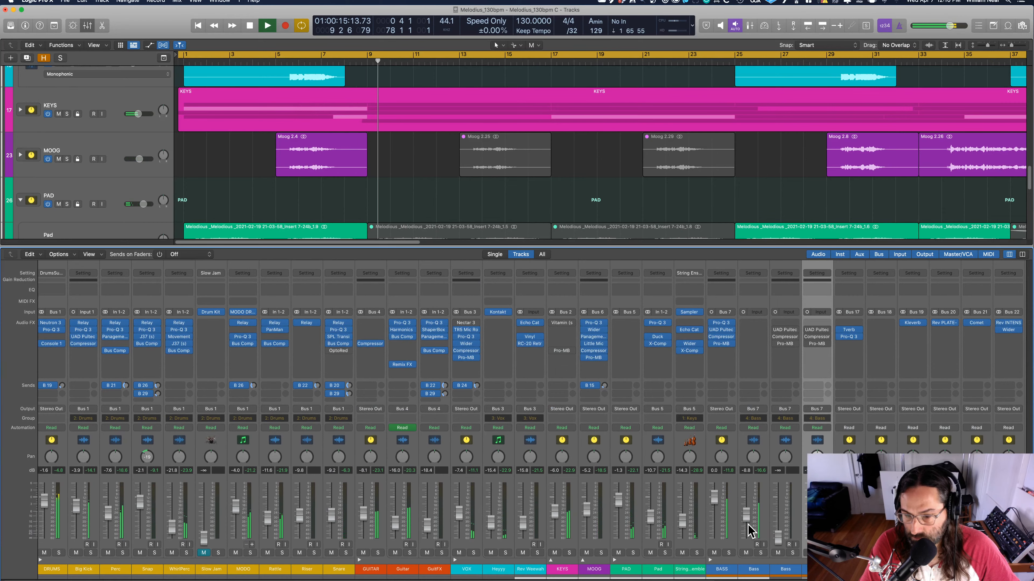
key("x")
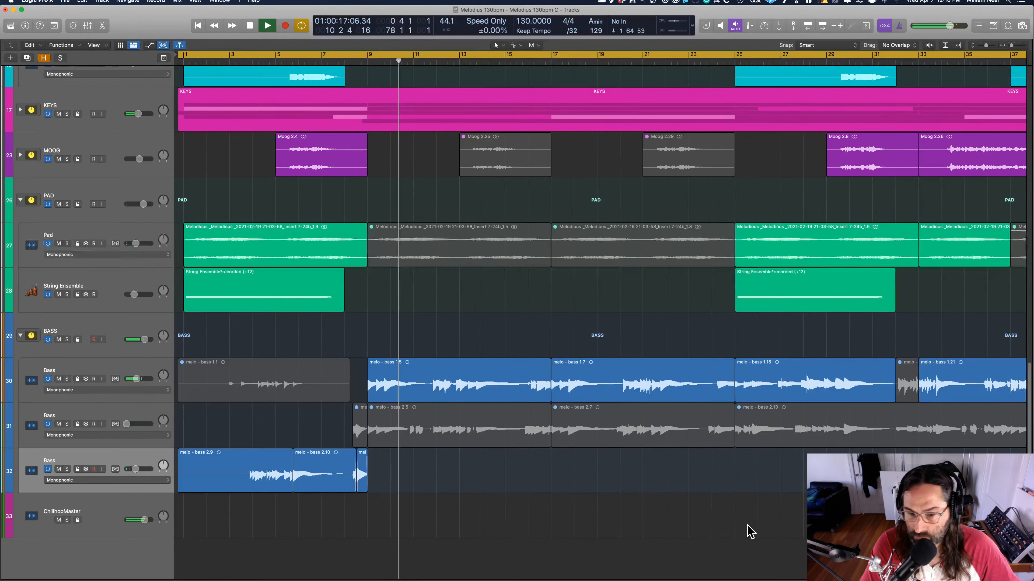
scroll(530, 462, "up", 3)
scroll(507, 371, "down", 3)
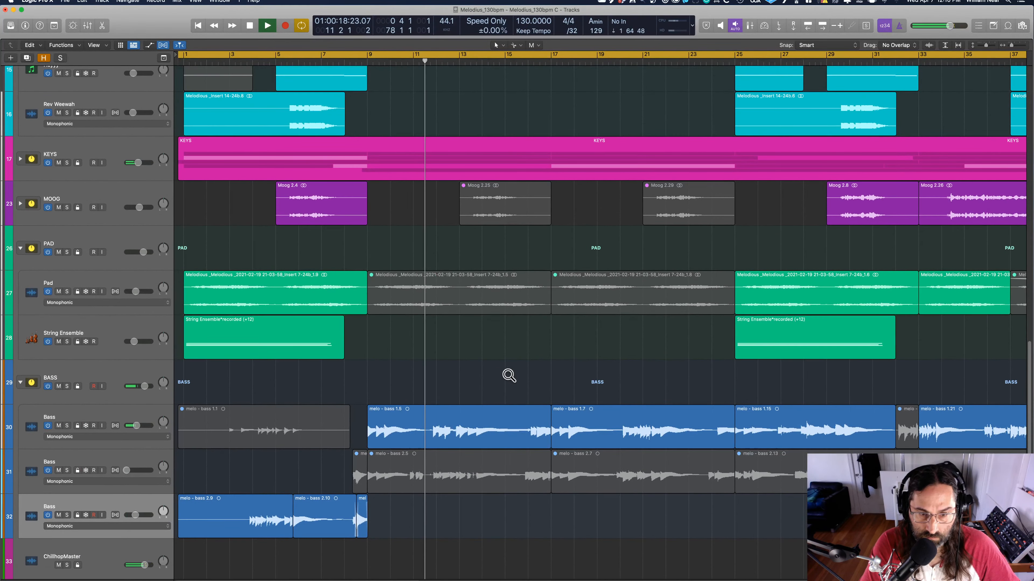
key("super+Left")
key("super+Left")
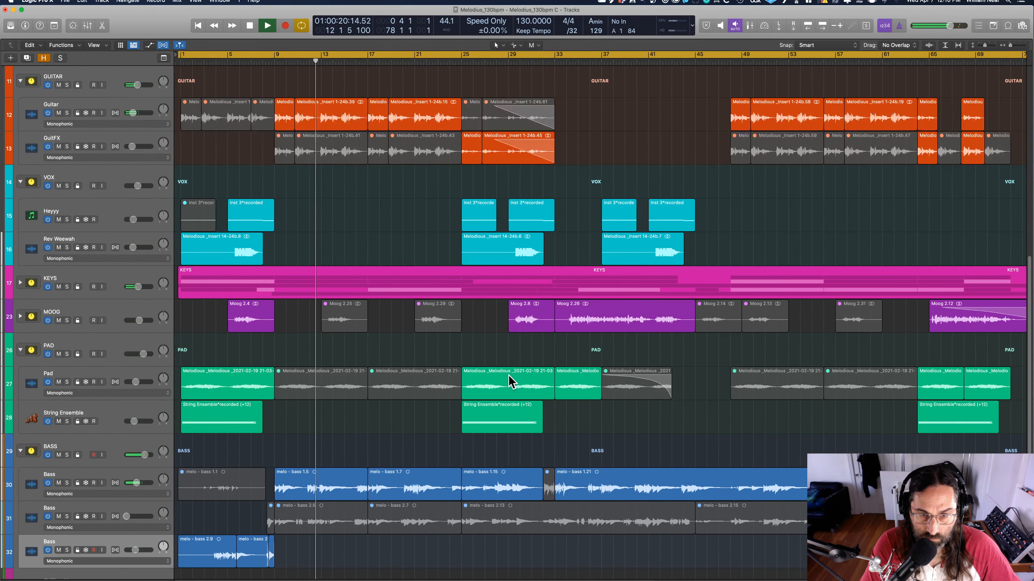
key("super+Up")
key("super+Up")
key("super+Left")
key("super+Left")
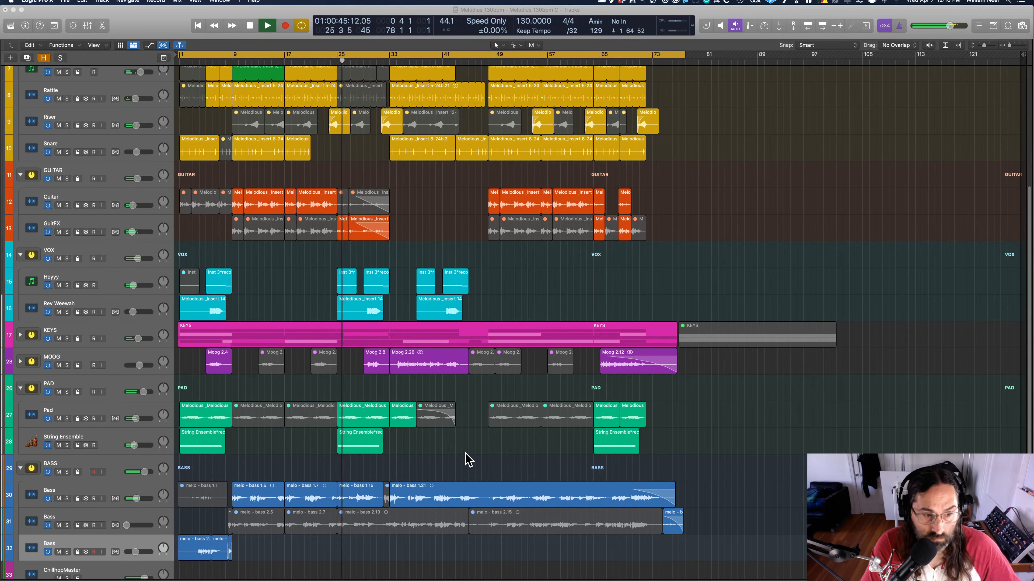
Mute the second Bass channel in the BASS stack.
key("x")
scroll(472, 452, "right", 5)
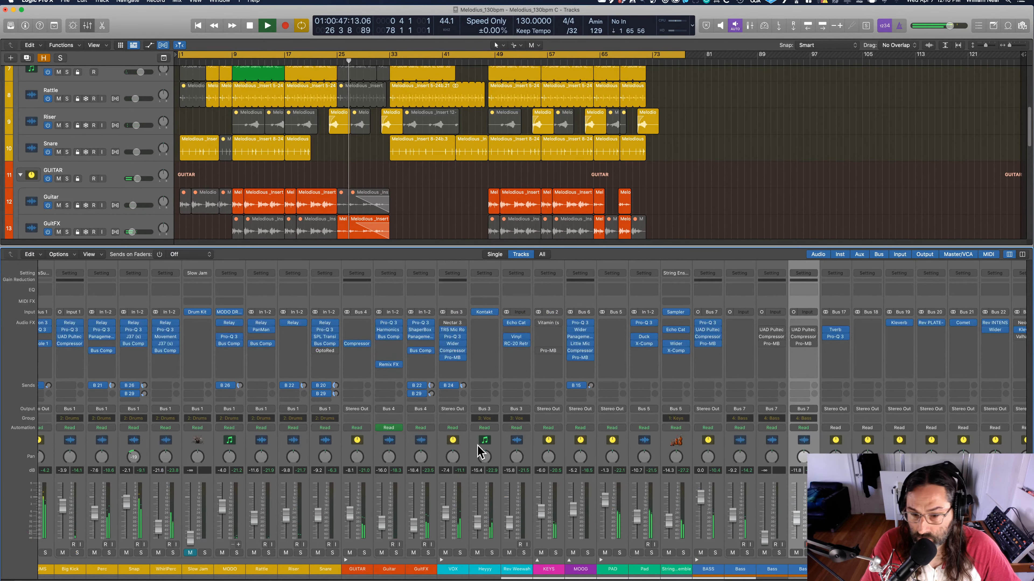
scroll(478, 445, "right", 15)
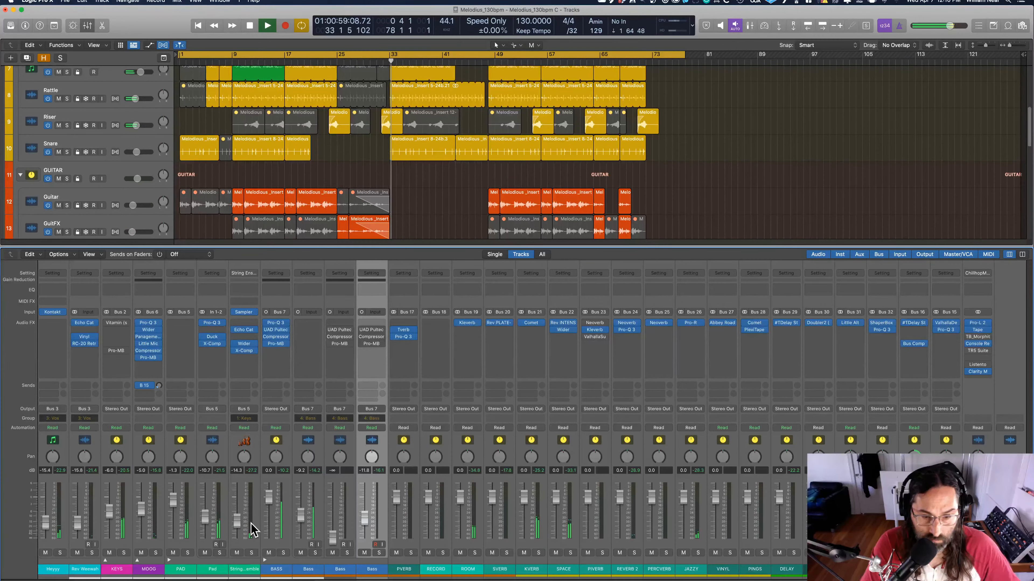
left_click(340, 570)
left_click(332, 552)
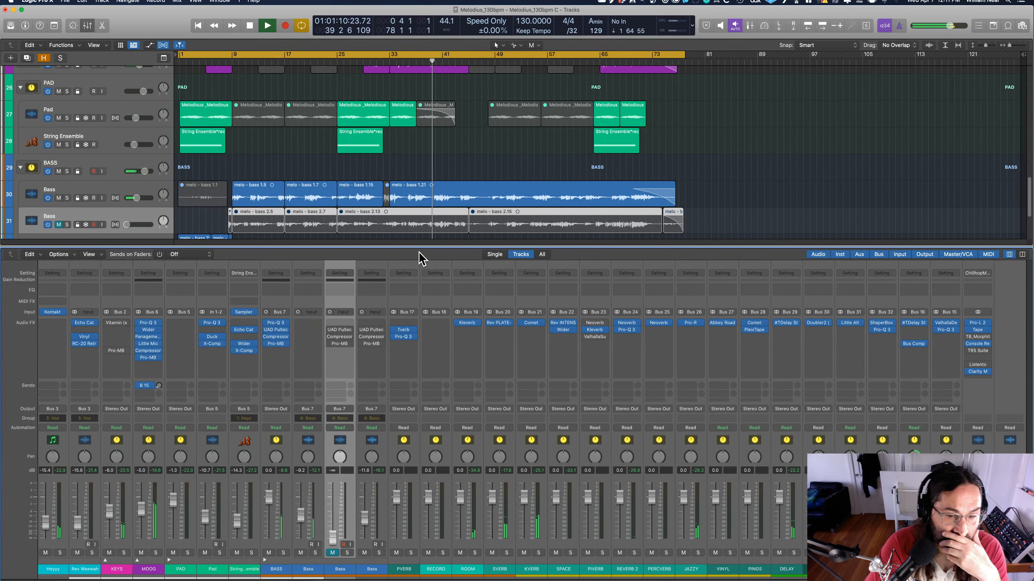
Lower the MODO drum channel's fader to -4.9 dB.
scroll(383, 439, "left", 8)
scroll(382, 439, "left", 5)
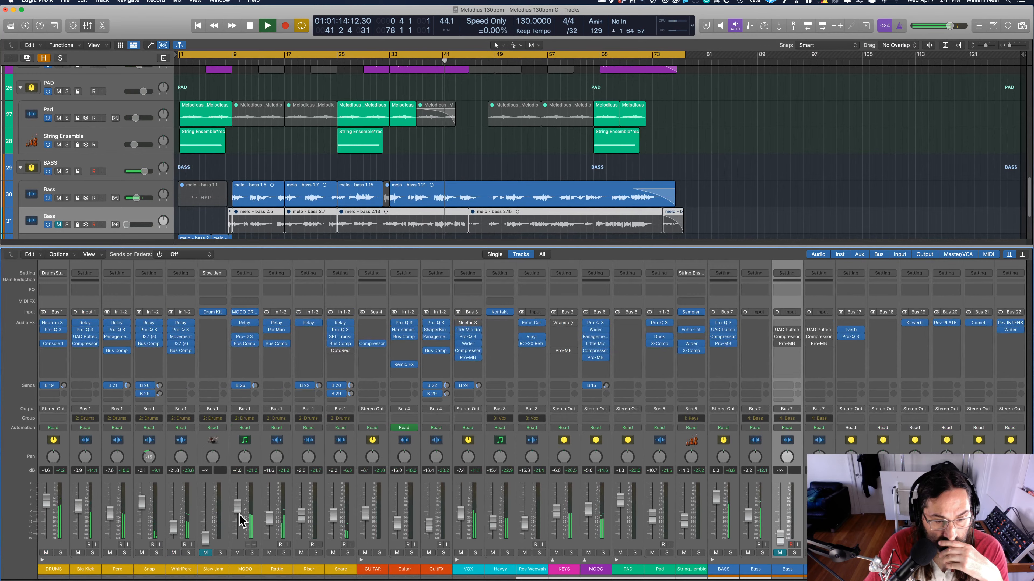
left_click_drag(239, 514, 238, 517)
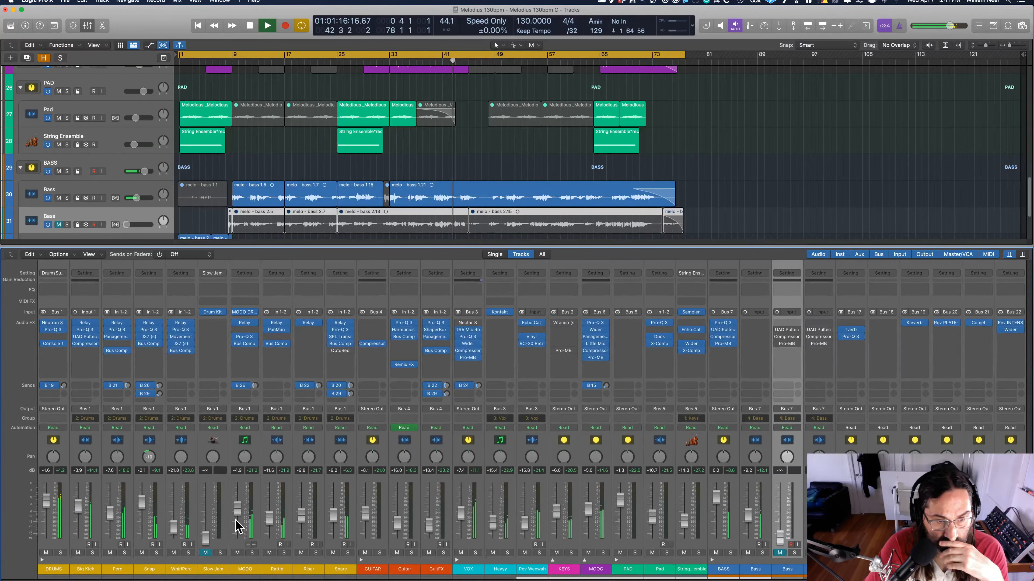
In the MODO channel's Relay plug-in, set the width to 33% and the pan to 0.33.
left_click(244, 323)
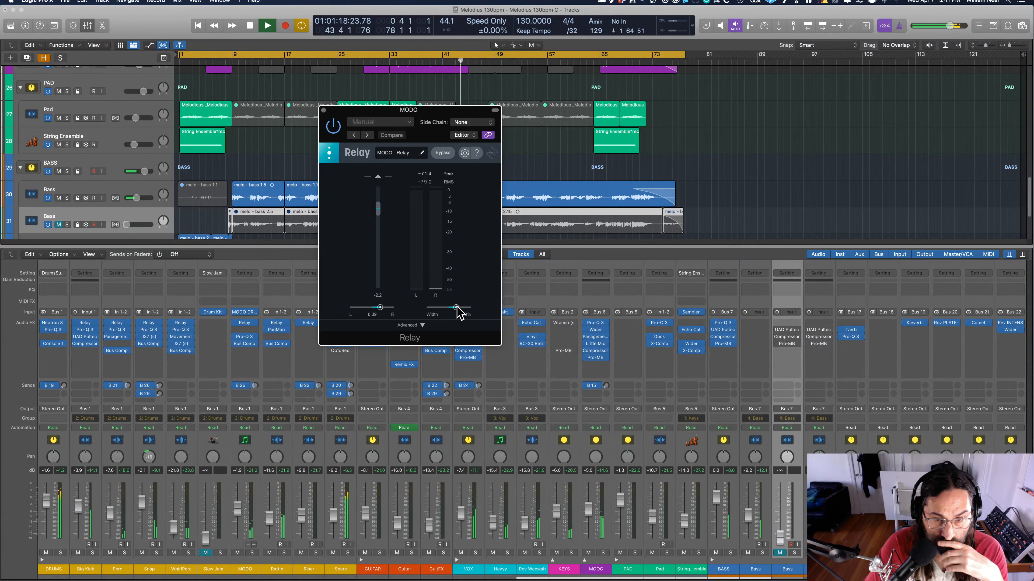
left_click(457, 308)
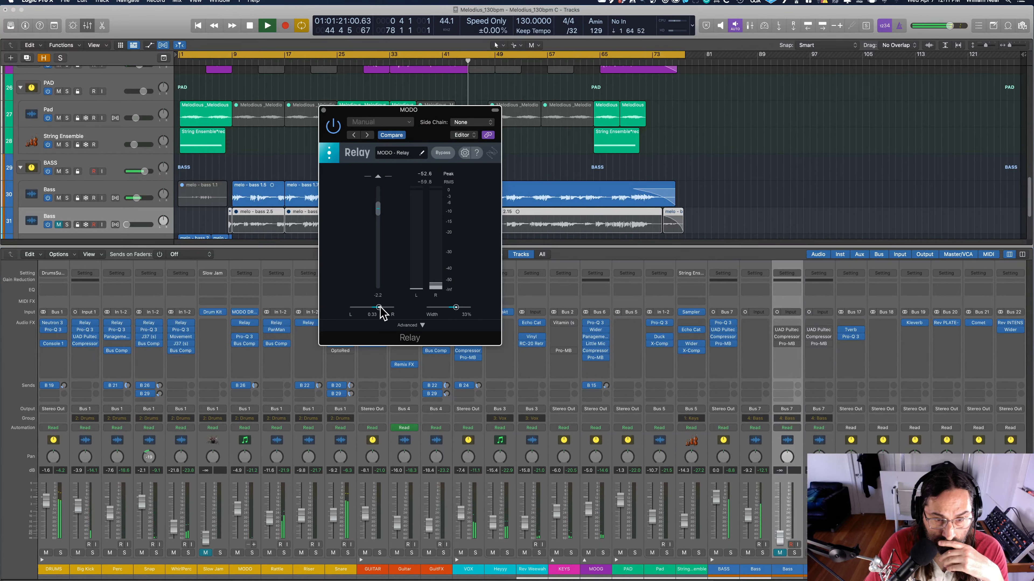
left_click(324, 110)
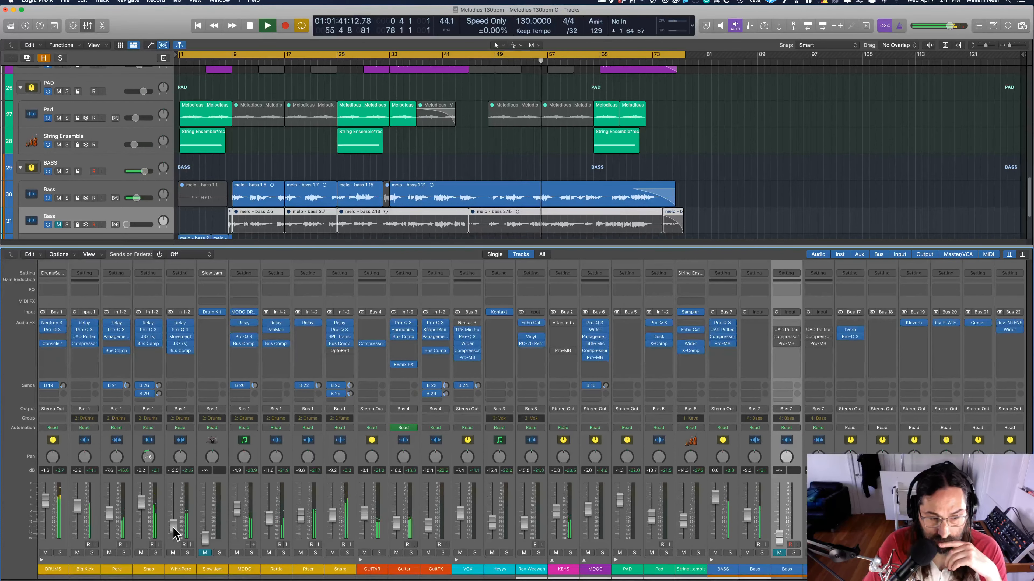
Raise the Big Kick channel's fader to -2.3 dB.
left_click_drag(79, 511, 79, 510)
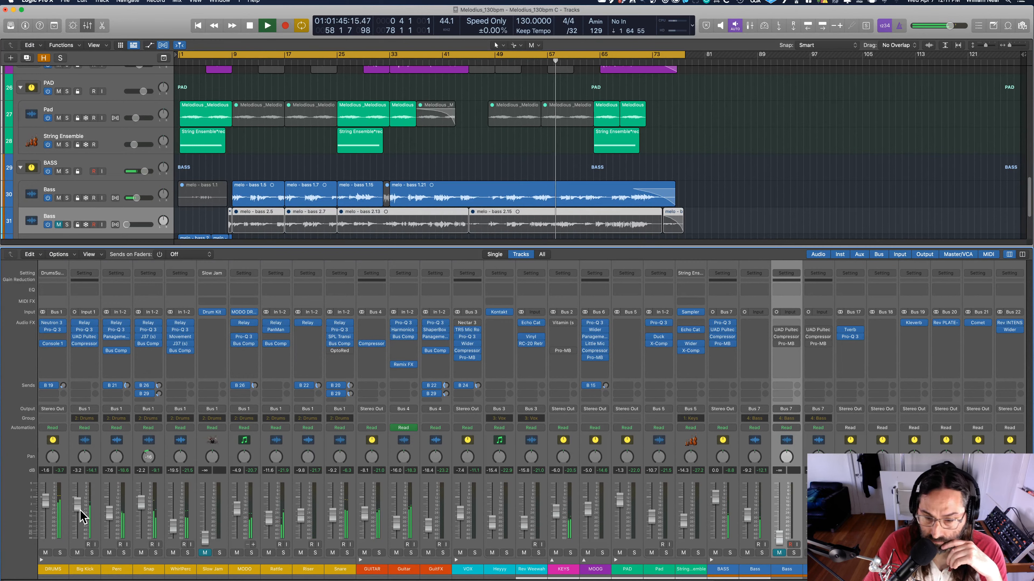
left_click_drag(78, 512, 78, 510)
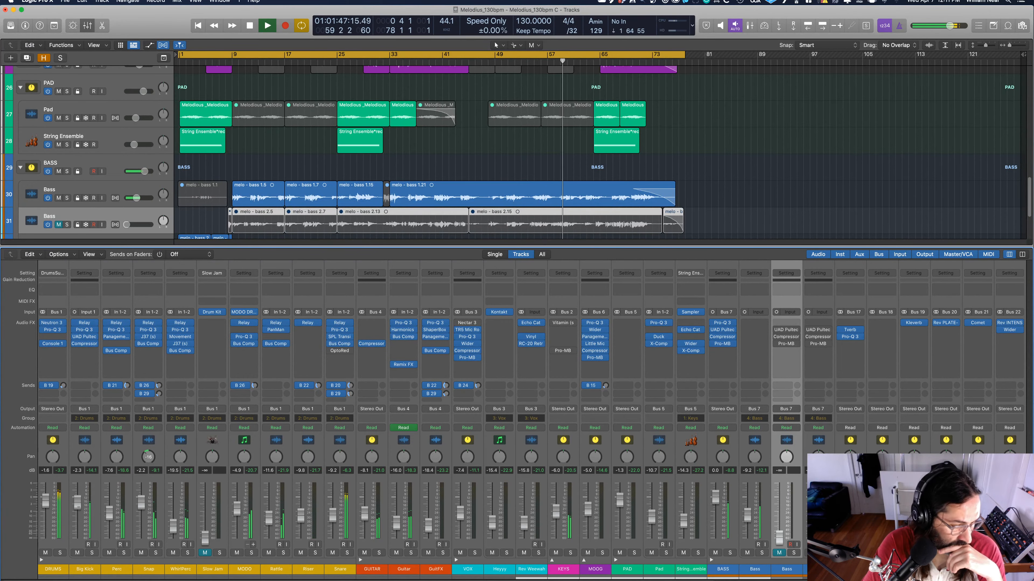
Set the PAD stack to -1.0 dB, the Pad channel to -11.4 dB and String Ensemble to -15.4 dB.
scroll(768, 499, "right", 5)
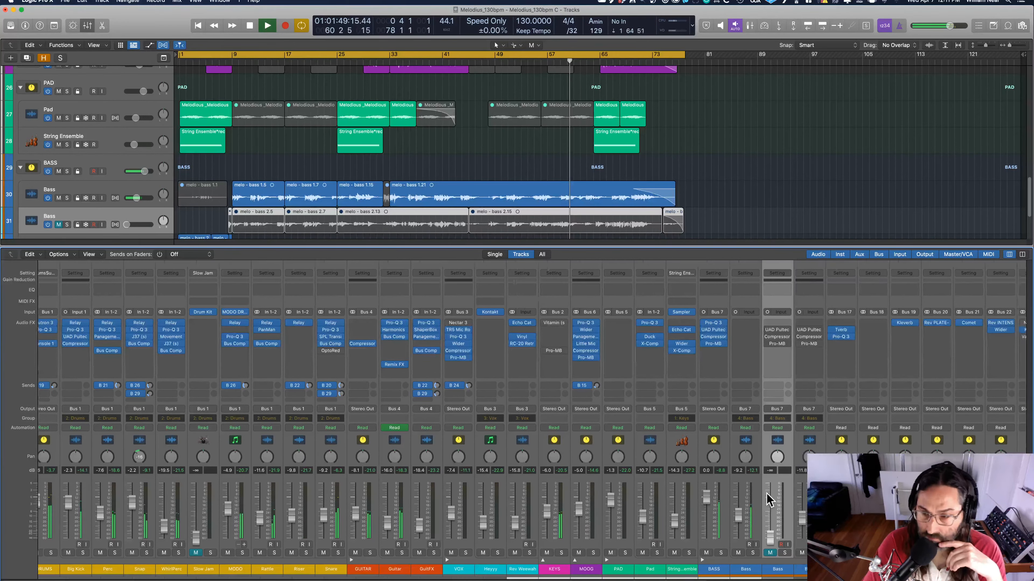
scroll(767, 499, "right", 2)
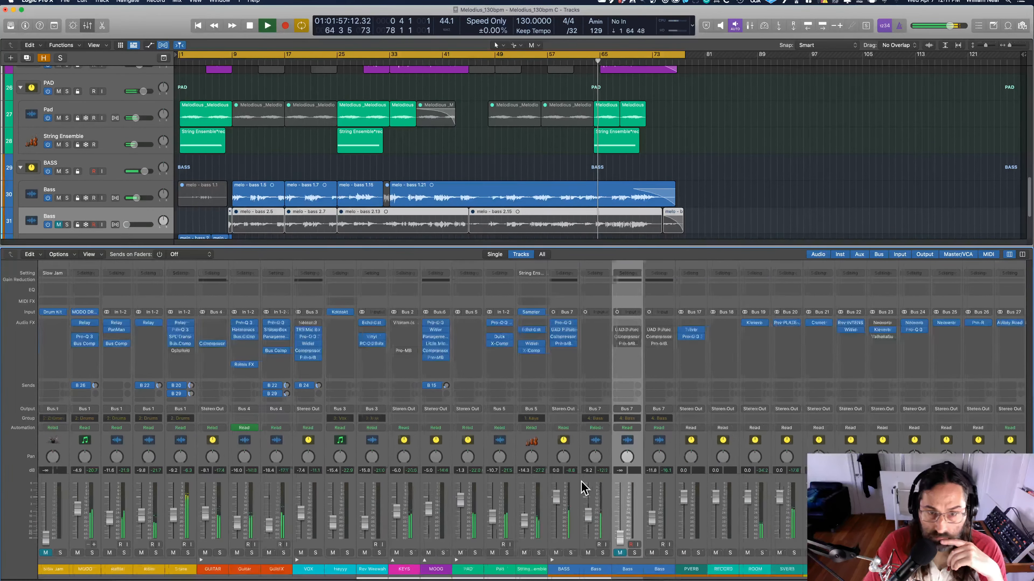
scroll(580, 491, "left", 3)
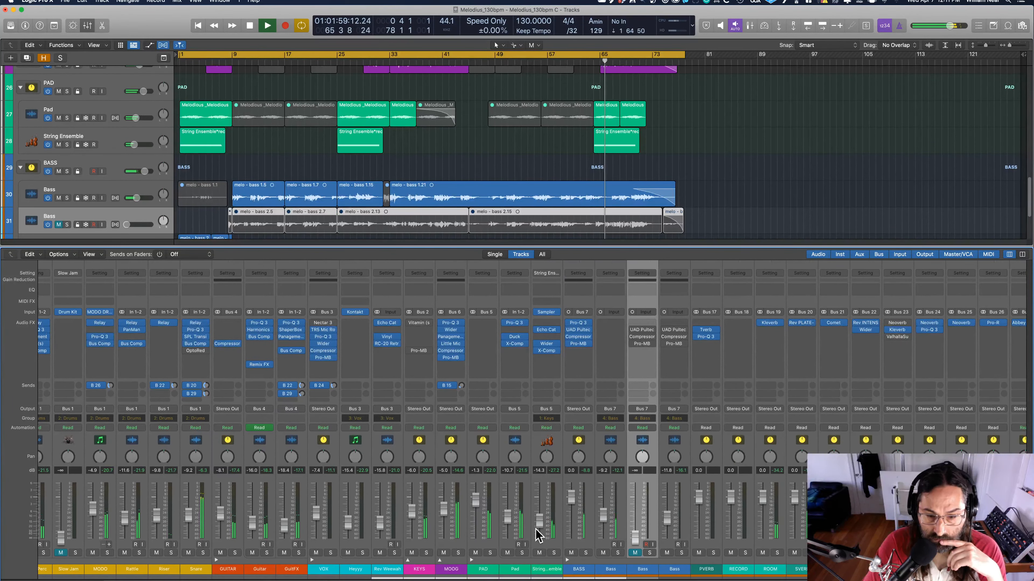
left_click_drag(506, 521, 475, 501)
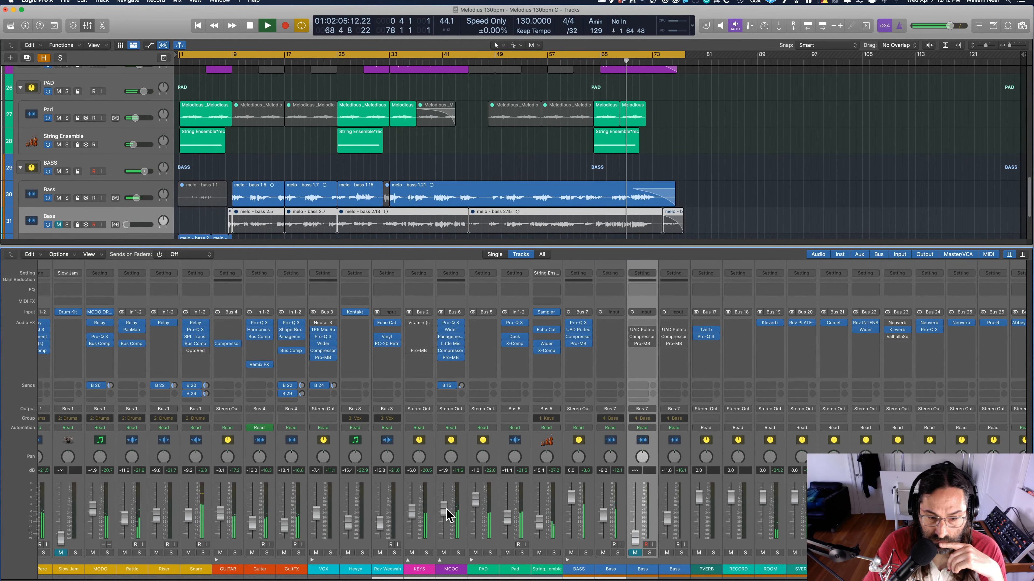
Raise the KEYS fader to -5.7 dB and the GuitFX fader to -17.0 dB, and stop playback.
left_click_drag(411, 511, 412, 510)
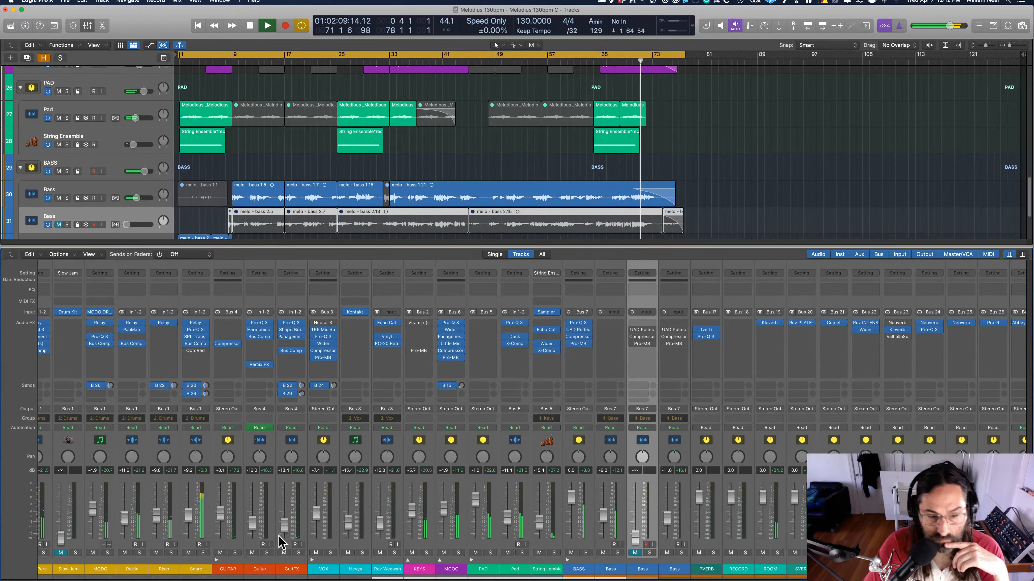
left_click_drag(288, 533, 288, 531)
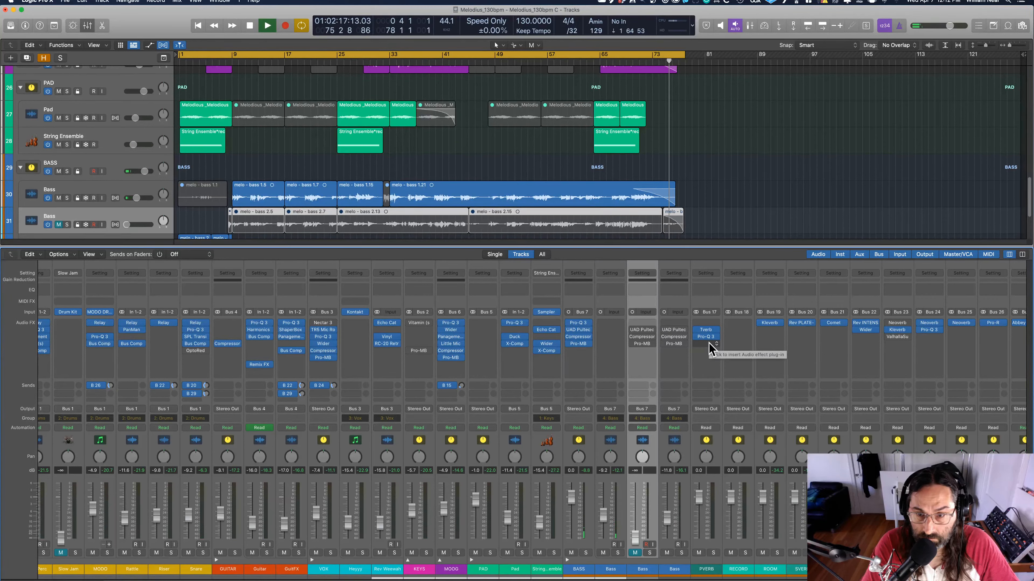
key("space")
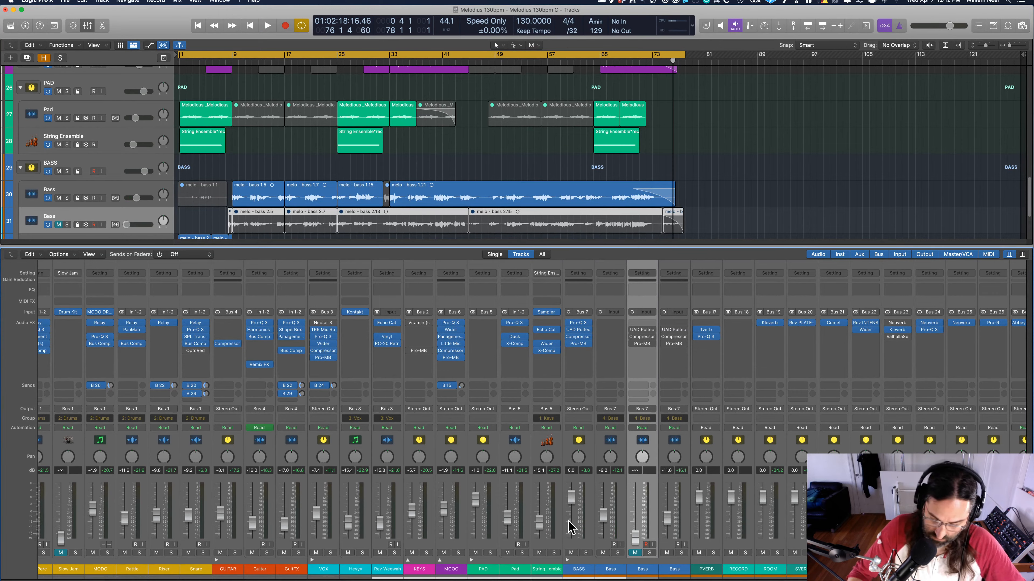
Return to the song's start, hide the mixer, solo the DRUMS stack and play it.
key("Return")
key("x")
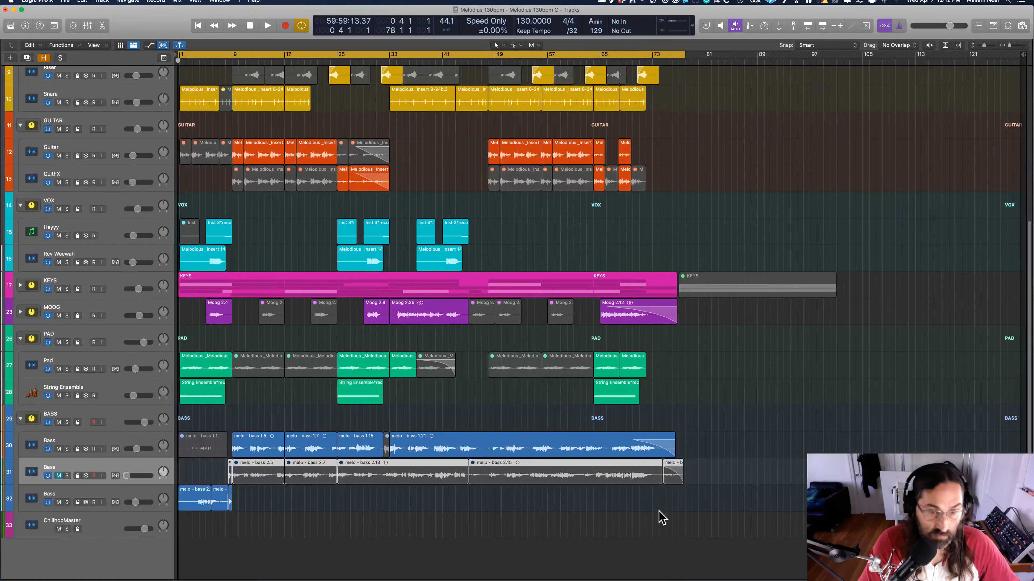
scroll(662, 558, "down", 4)
left_click_drag(613, 532, 155, 85)
scroll(250, 155, "up", 3)
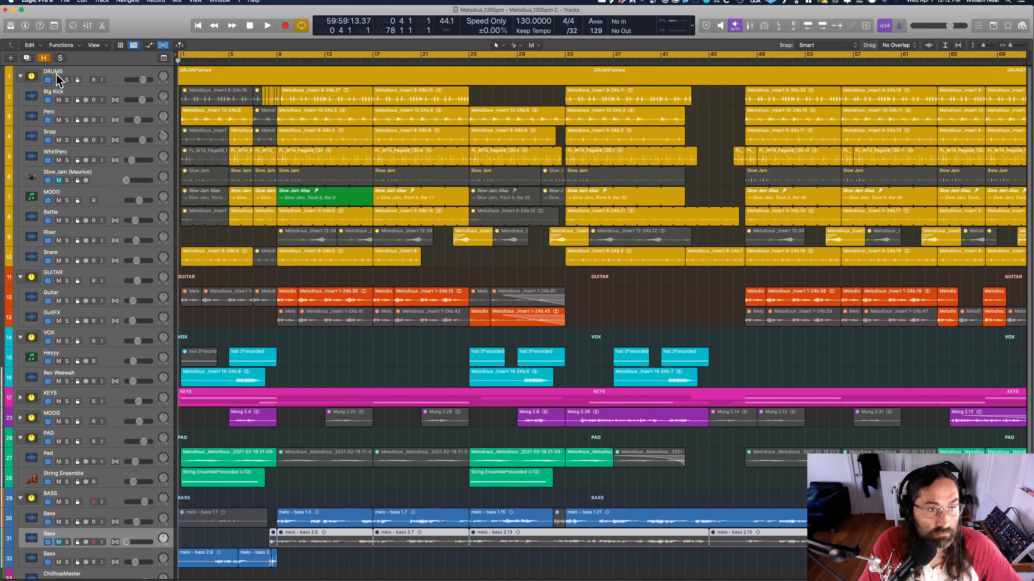
left_click(67, 80)
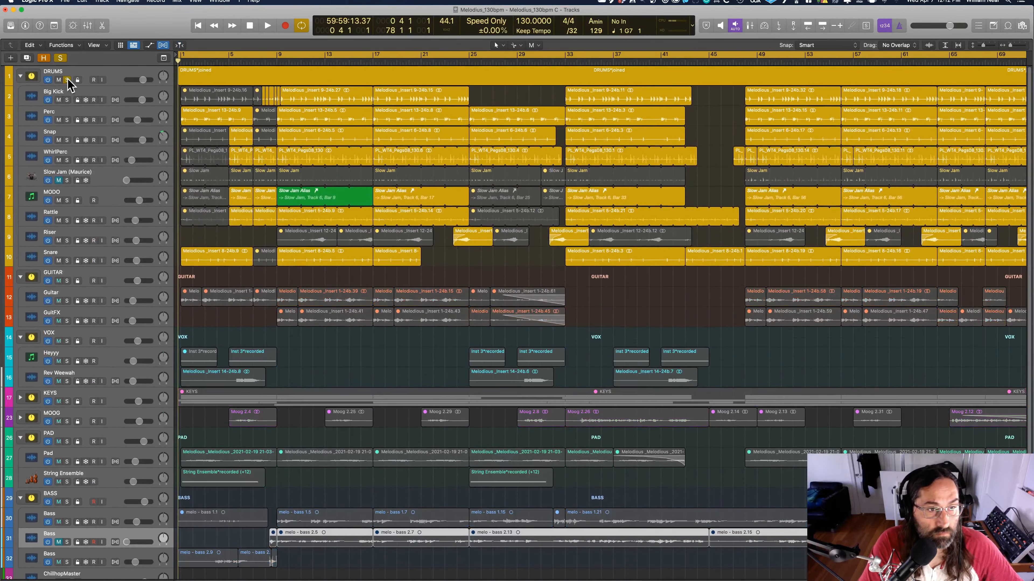
key("space")
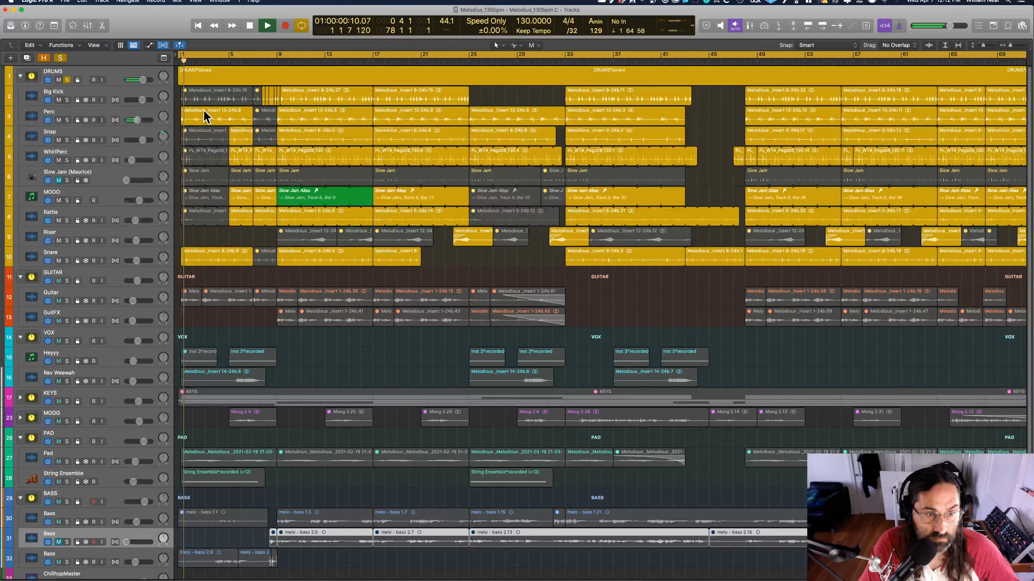
Show the mixer and reset the DRUMS stack's fader to 0.0 dB.
key("x")
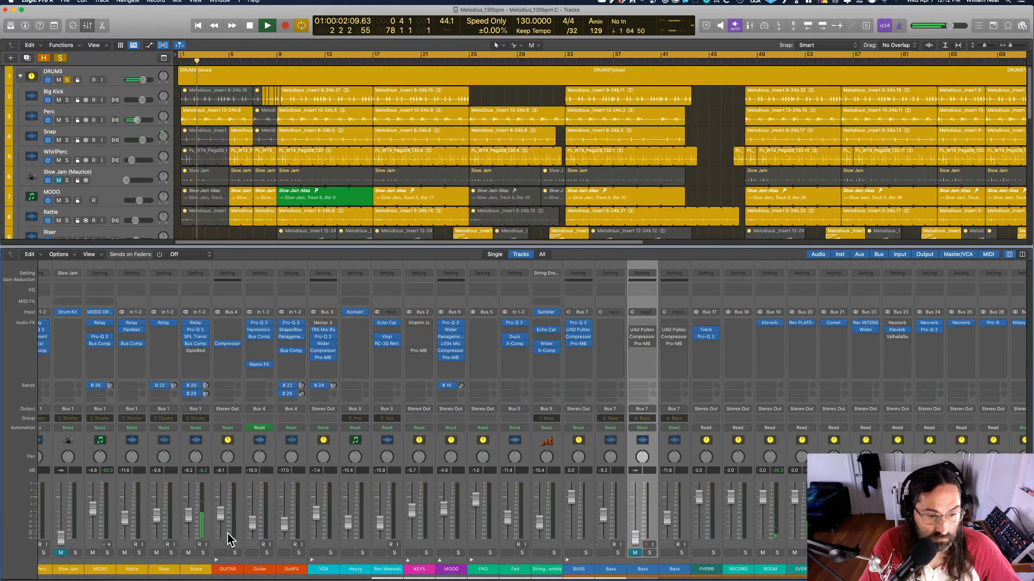
scroll(331, 525, "left", 2)
scroll(339, 524, "right", 1)
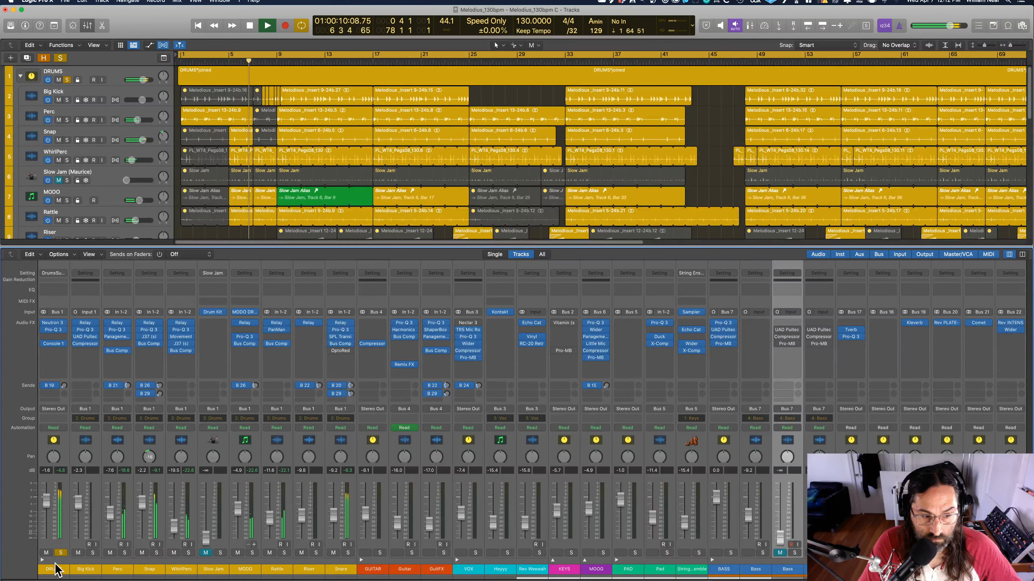
left_click(46, 508)
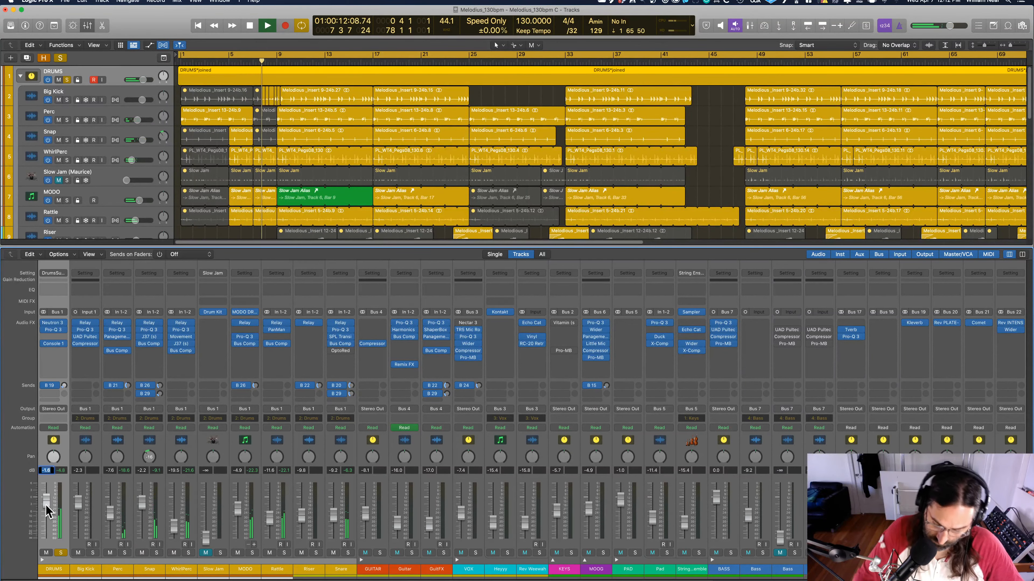
left_click(47, 508, "alt")
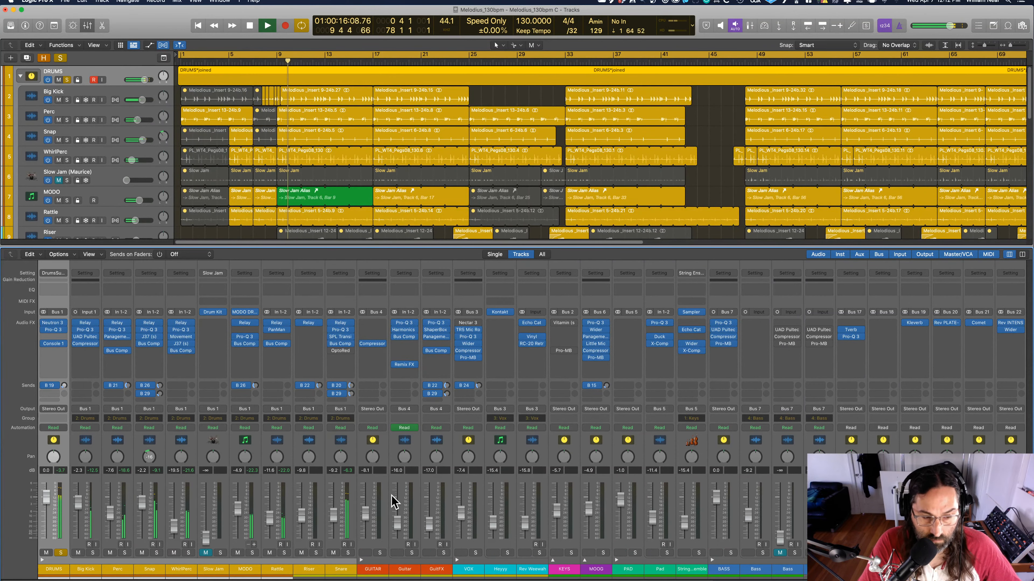
Solo the GUITAR stack together with DRUMS, listen, and clear all solos.
left_click(378, 553)
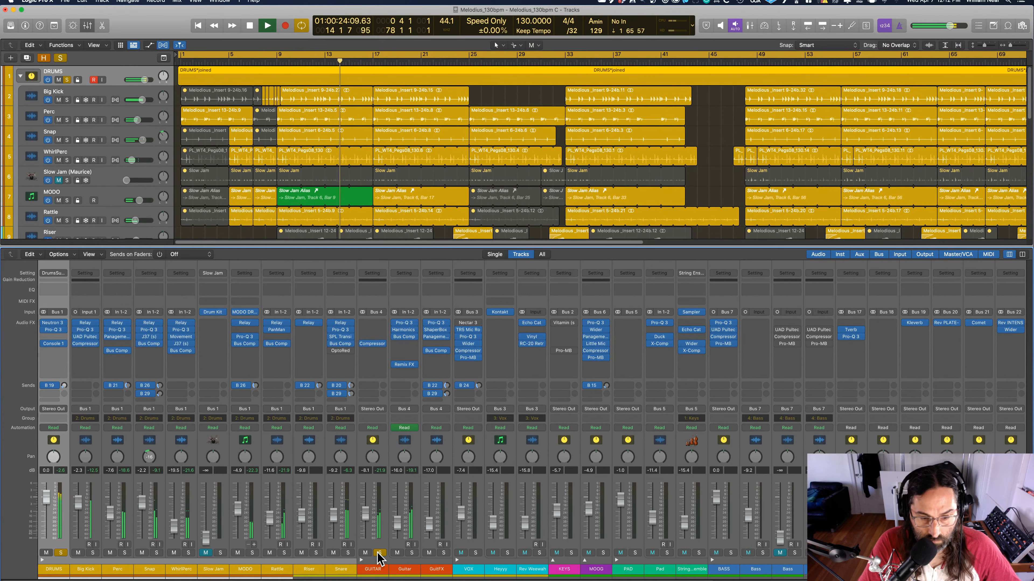
left_click(60, 553, "alt")
Examine the mixer channels through to the reverb and delay returns, and briefly play the song from its start.
scroll(599, 457, "right", 5)
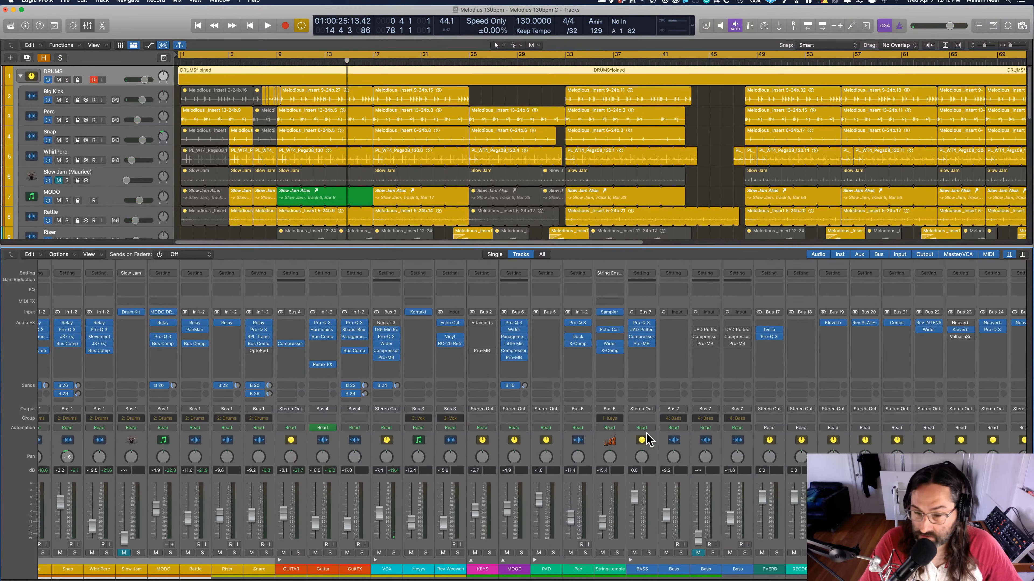
scroll(647, 440, "right", 15)
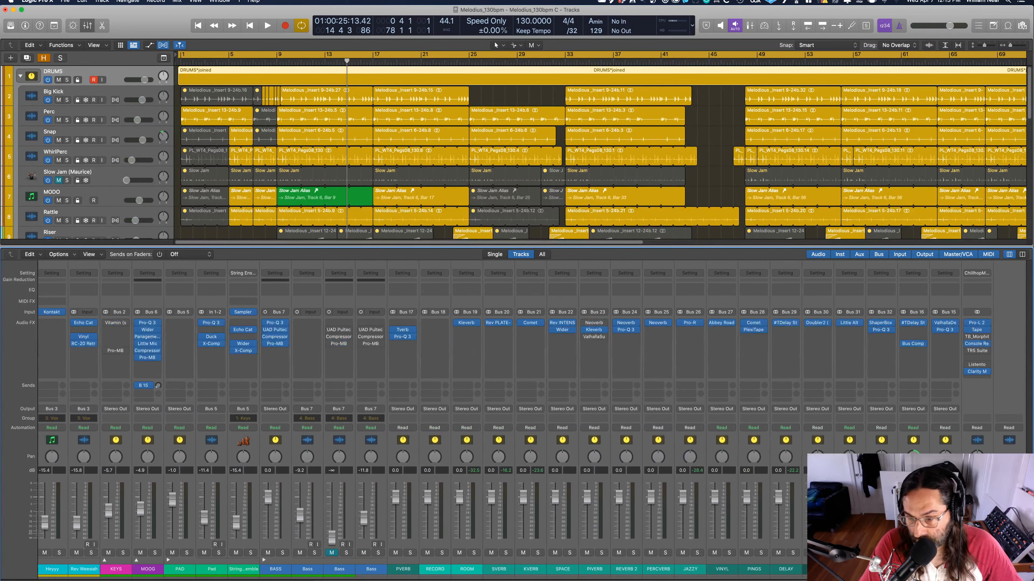
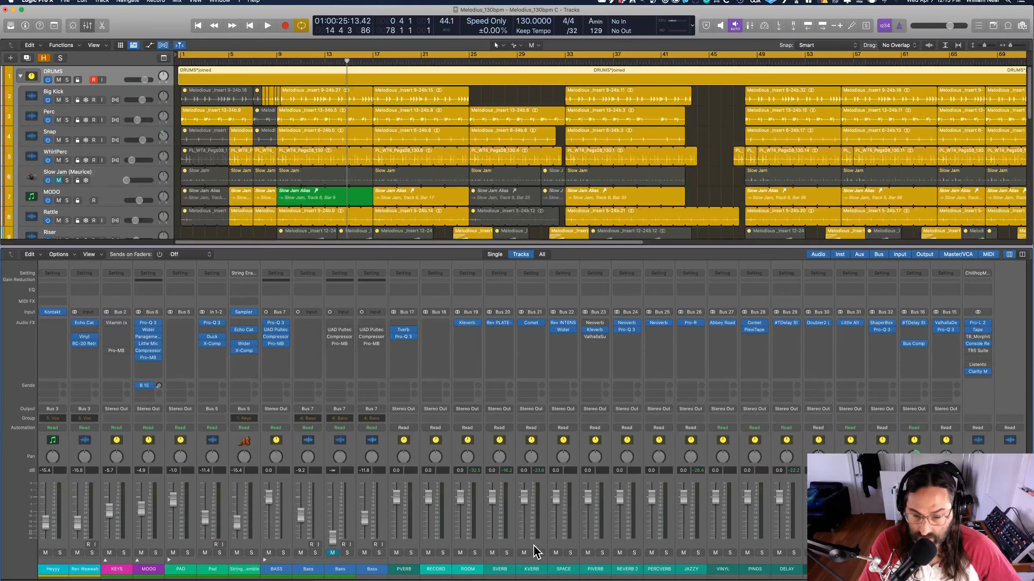
scroll(537, 548, "left", 8)
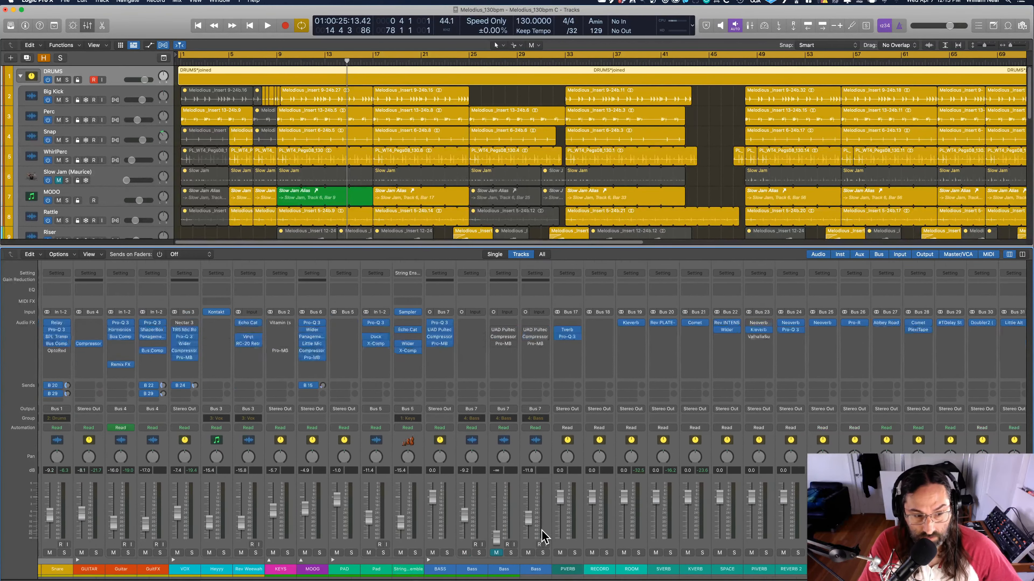
scroll(544, 536, "left", 5)
scroll(697, 465, "right", 4)
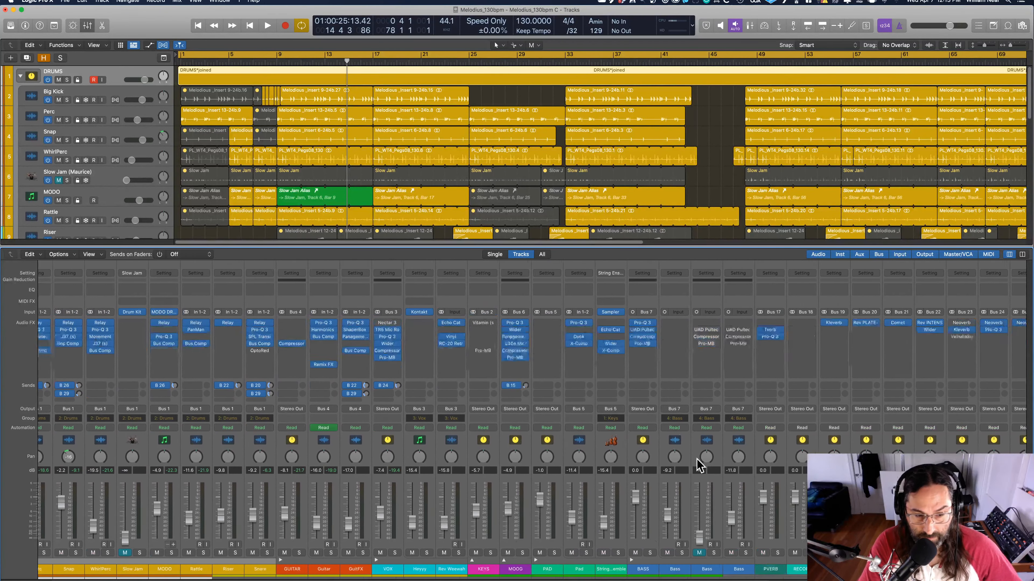
scroll(697, 467, "right", 8)
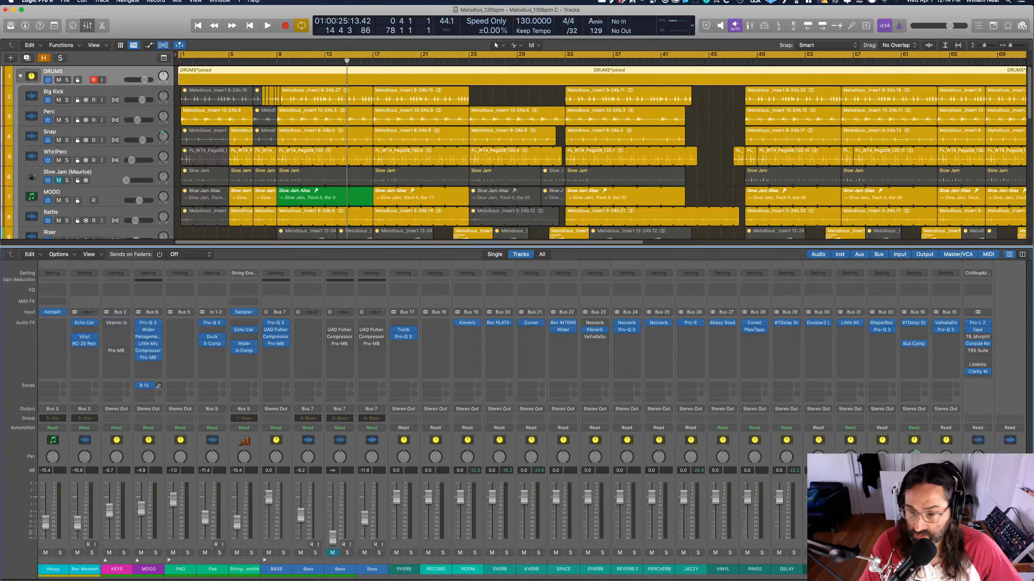
key("Return")
key("space")
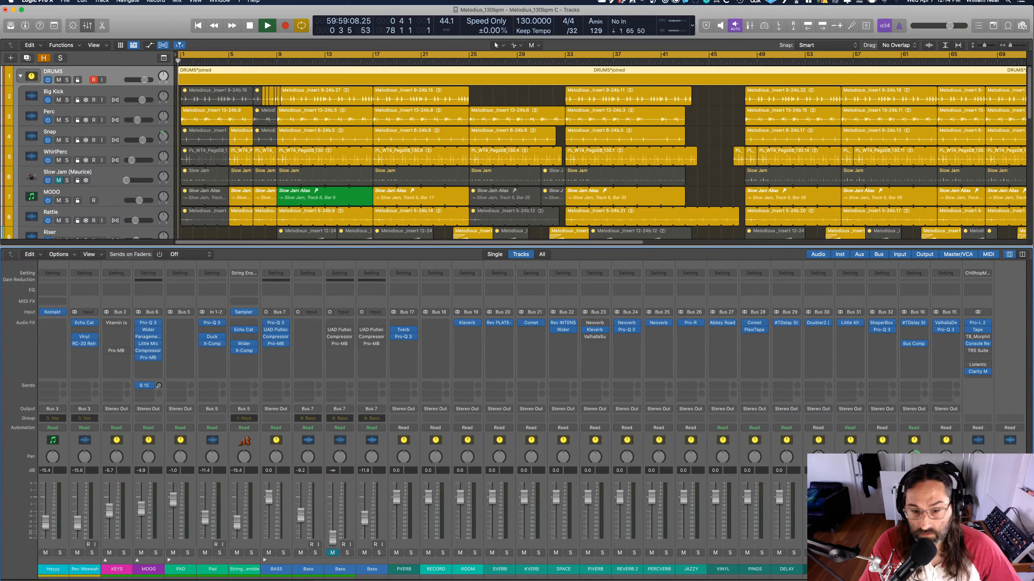
scroll(390, 560, "left", 14)
key("space")
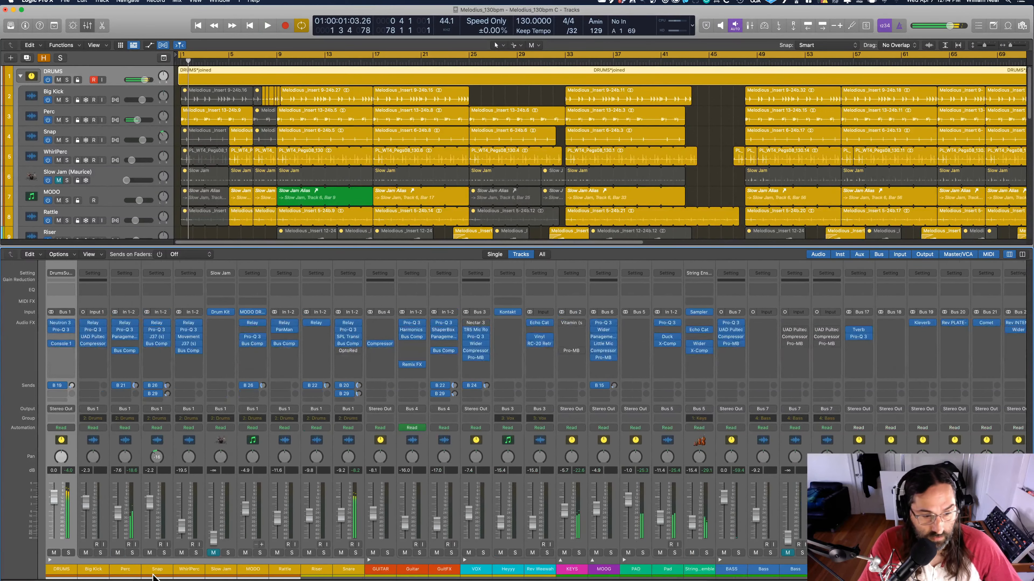
Collapse the DRUMS, GUITAR, VOX, PAD and BASS track stacks in the mixer so only their main channels show.
left_click(42, 561)
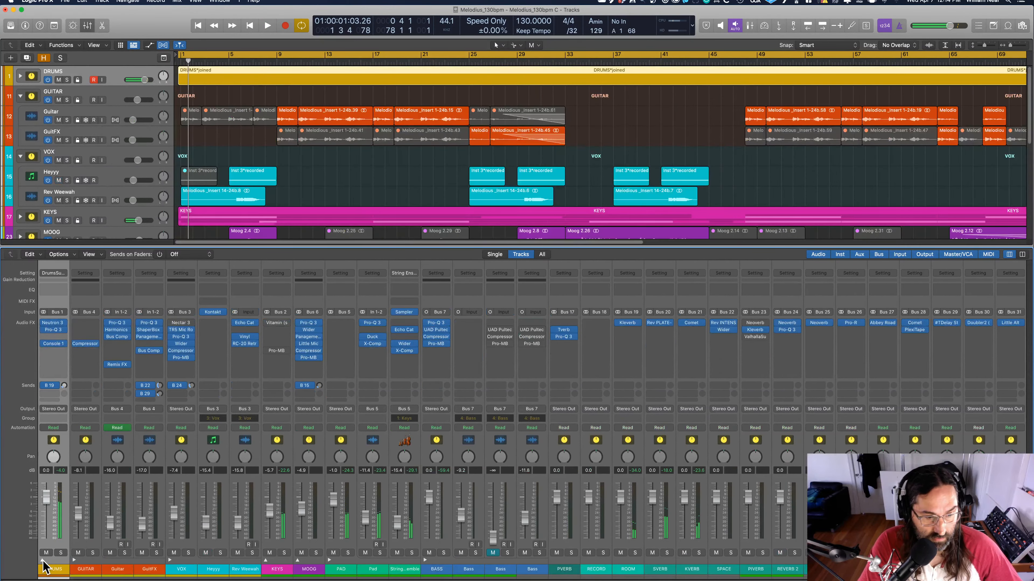
left_click(74, 561)
left_click(106, 561)
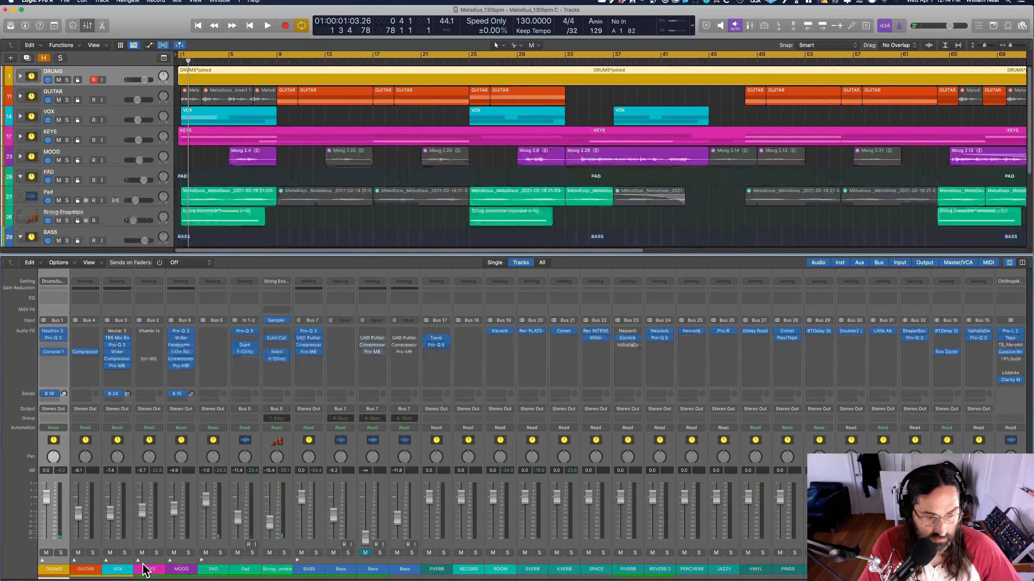
left_click(202, 561)
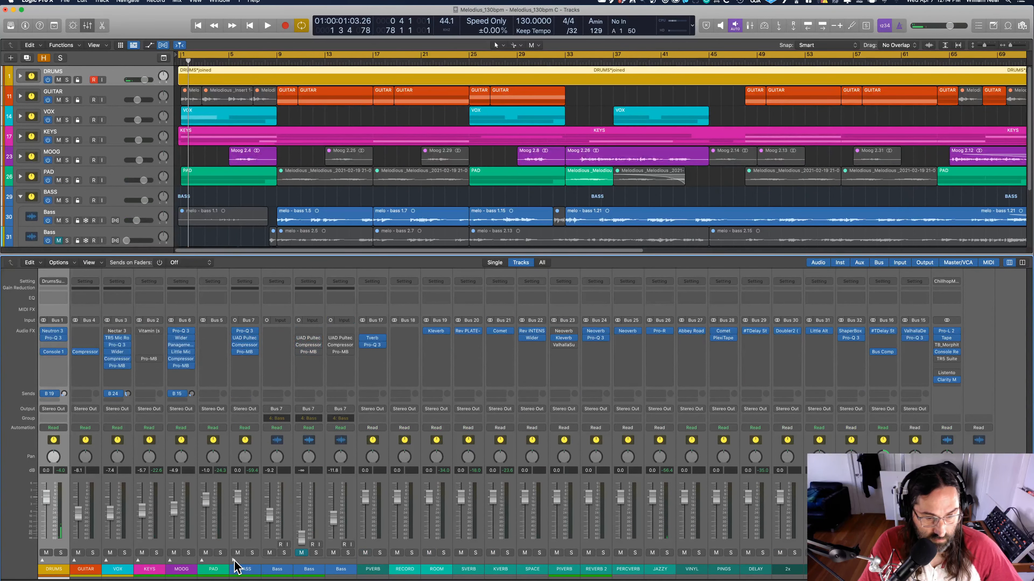
left_click(233, 561)
With BASS collapsed, select the DRUMS through BASS stacks together and lower their faders about 2 dB, DRUMS to -2.0 dB, during playback.
left_click(240, 568)
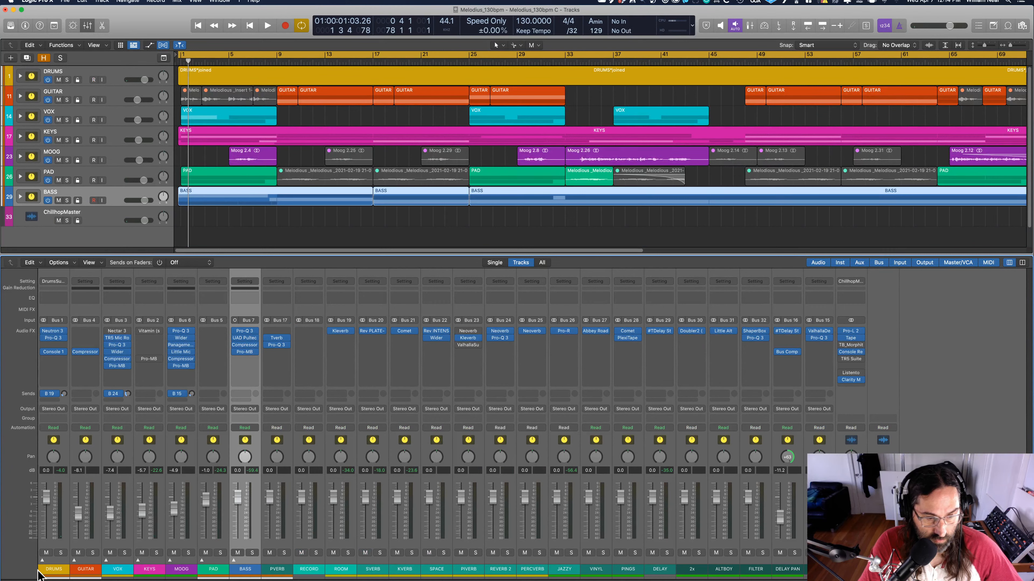
left_click(47, 570)
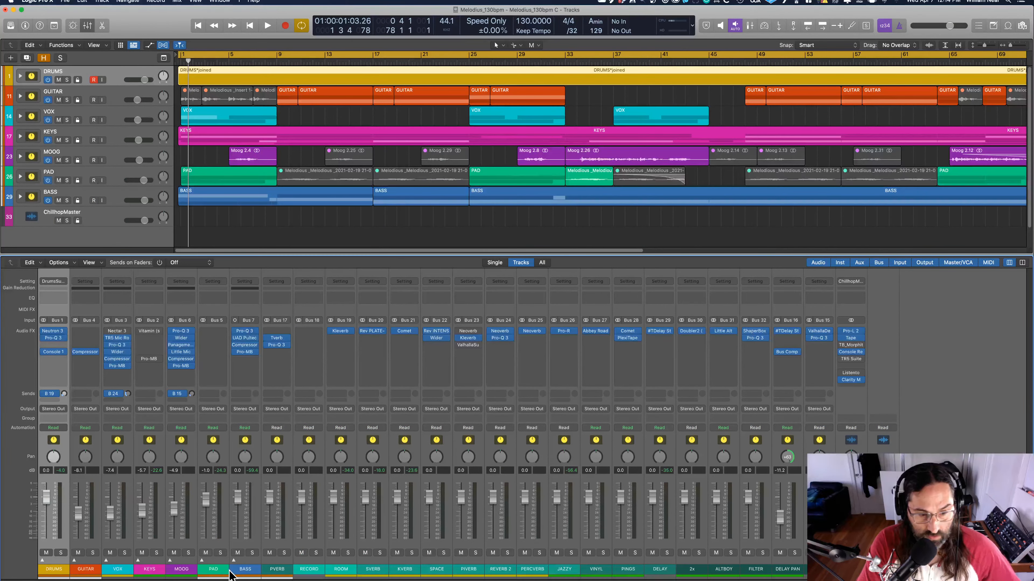
left_click(241, 570, "shift")
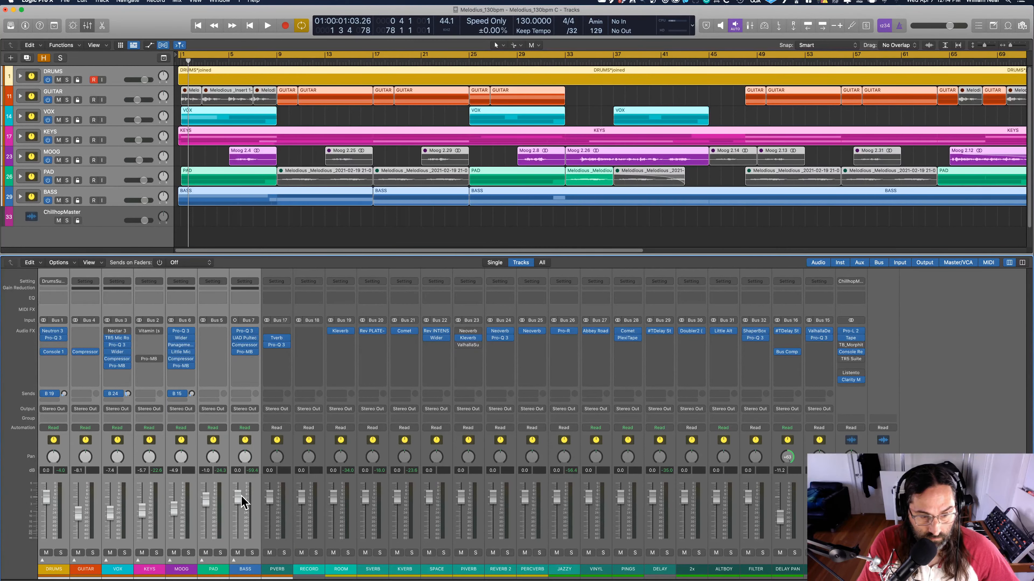
key("space")
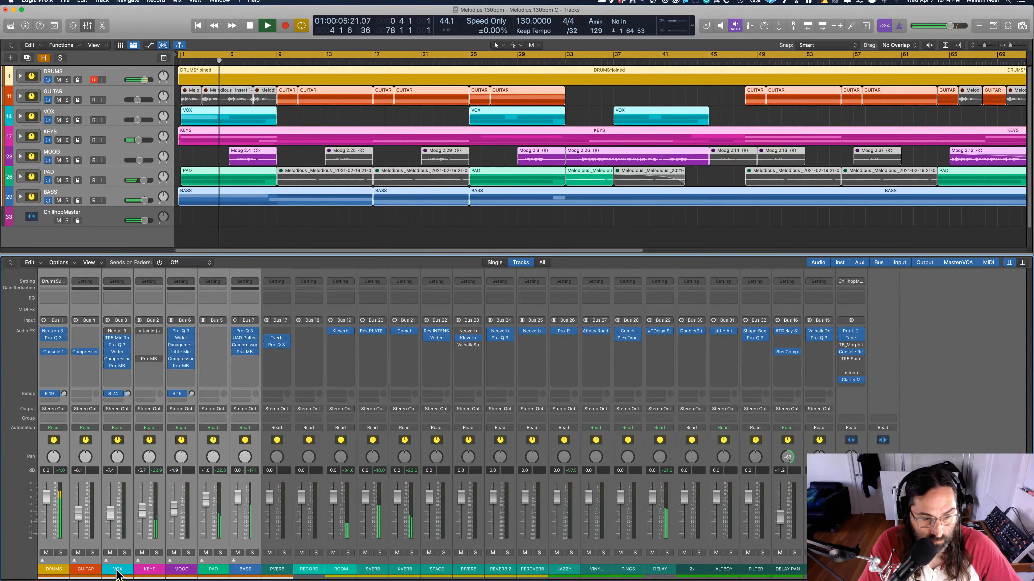
left_click_drag(49, 509, 48, 514)
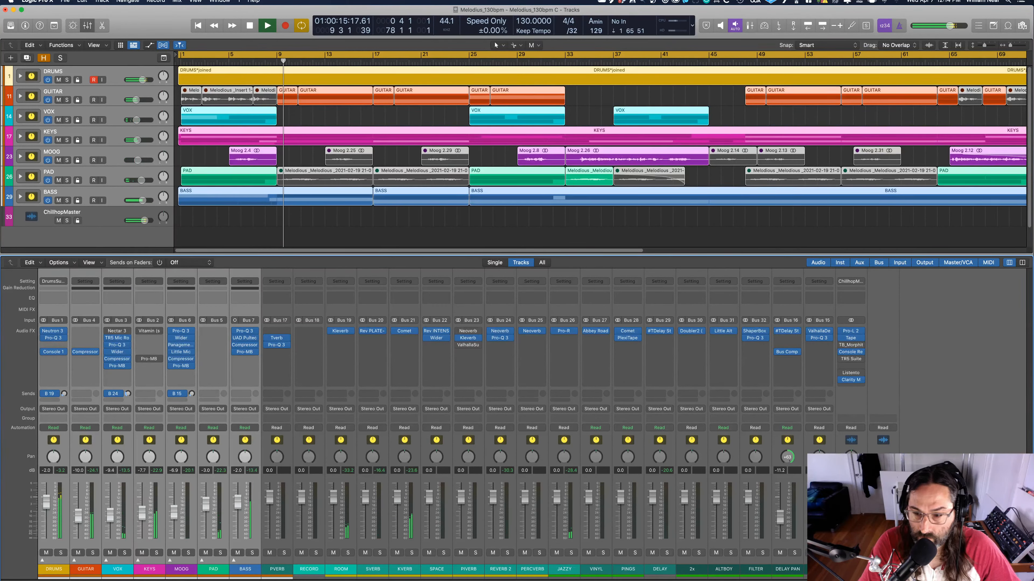
Select only DRUMS, expand its stack in the mixer, and lower the MODO channel's fader to about -5.5 dB.
left_click(50, 560)
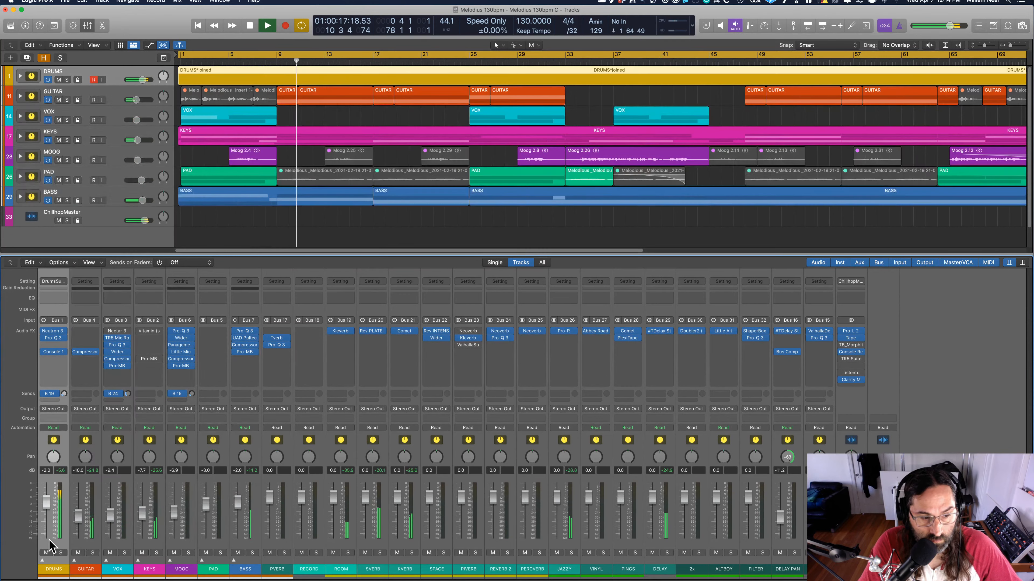
left_click(43, 560)
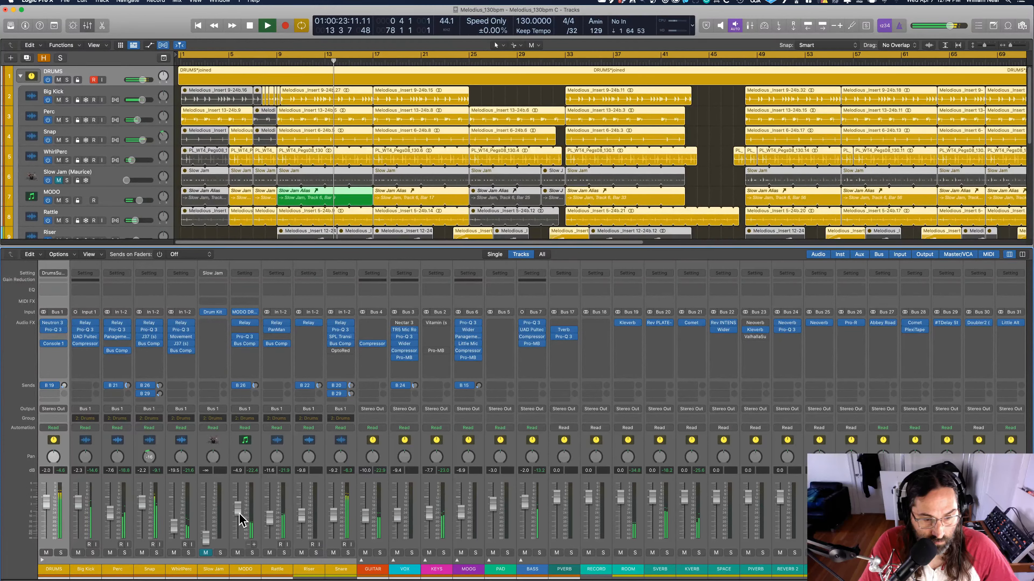
left_click_drag(236, 510, 236, 512)
Stop playback and play the song's opening twice from the beginning to hear the current balance.
key("space")
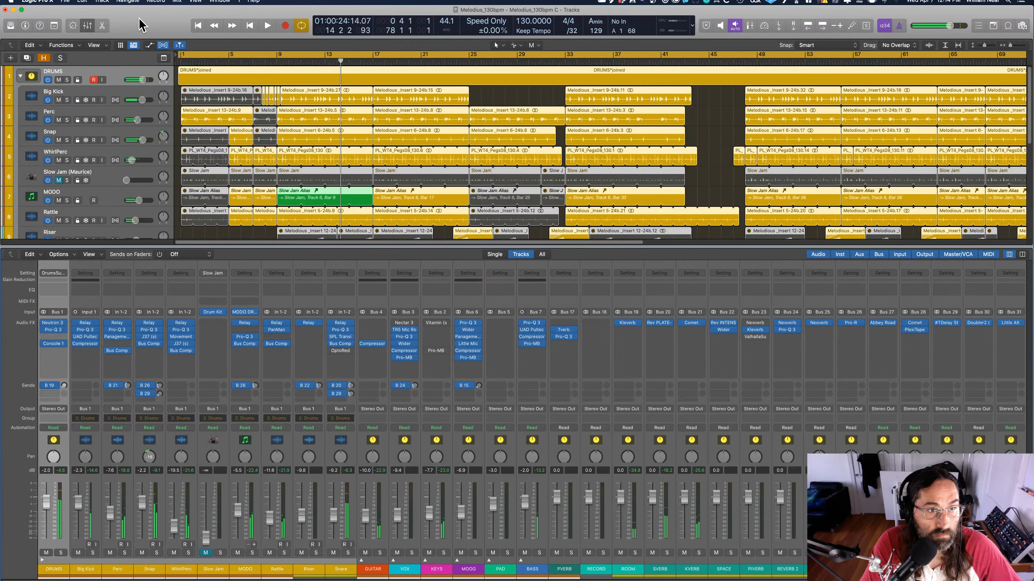
key("Return")
key("space")
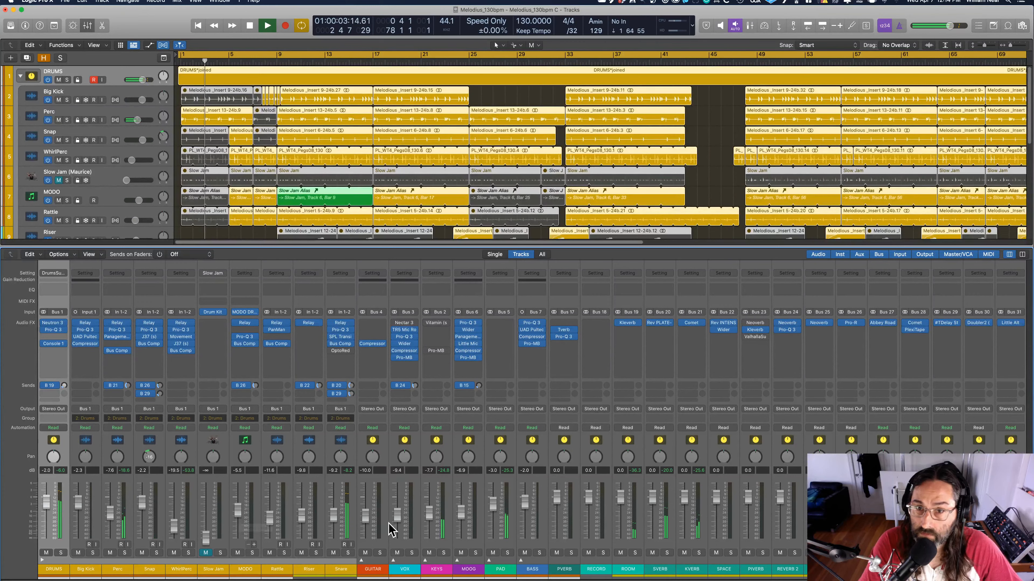
key("space")
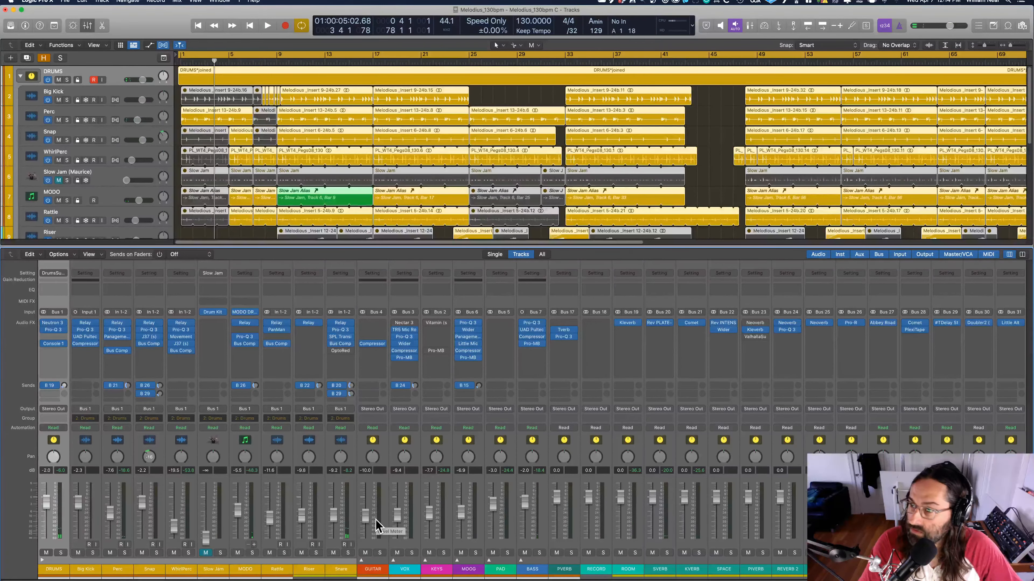
key("Return")
key("space")
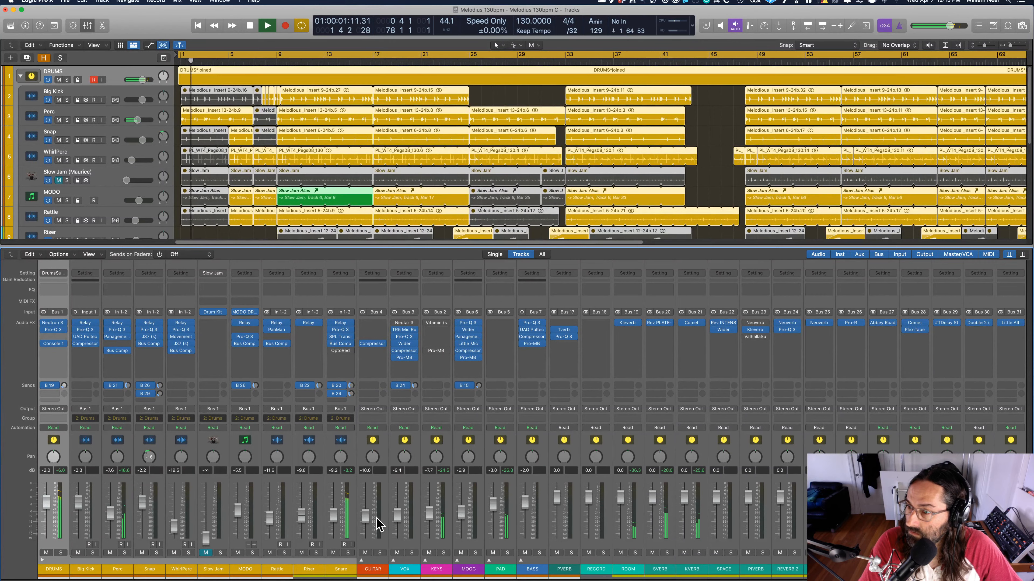
key("space")
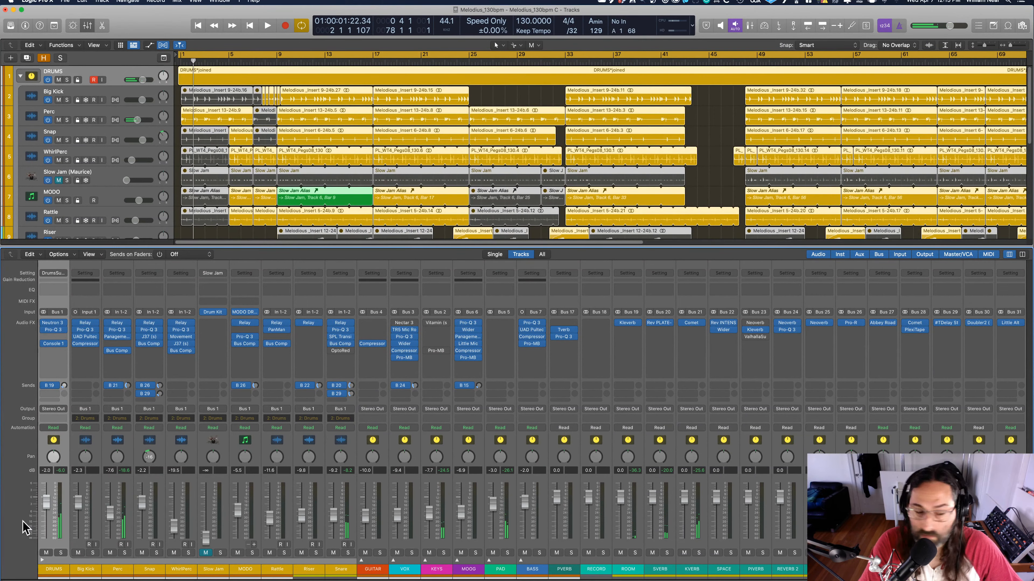
Listen to the soloed DRUMS stack from the song's start, clear the solo, and lower the MODO fader to -8.2 dB.
left_click(61, 553)
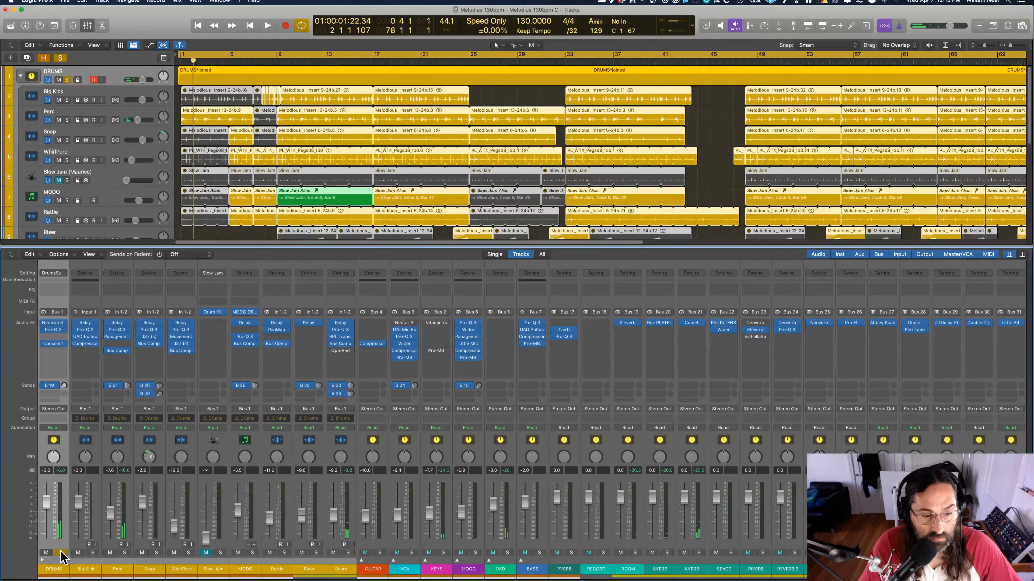
key("Return")
key("space")
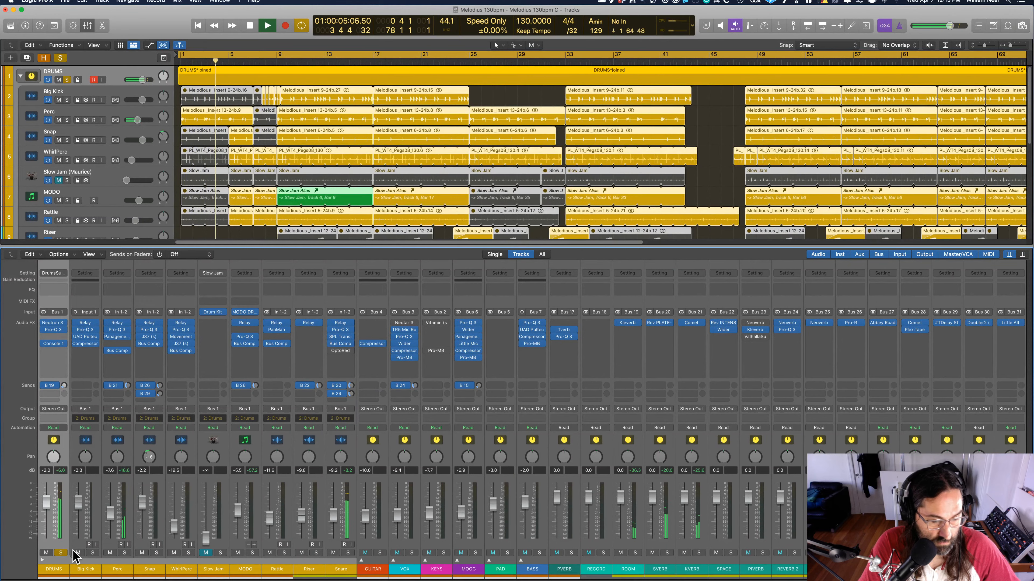
key("s")
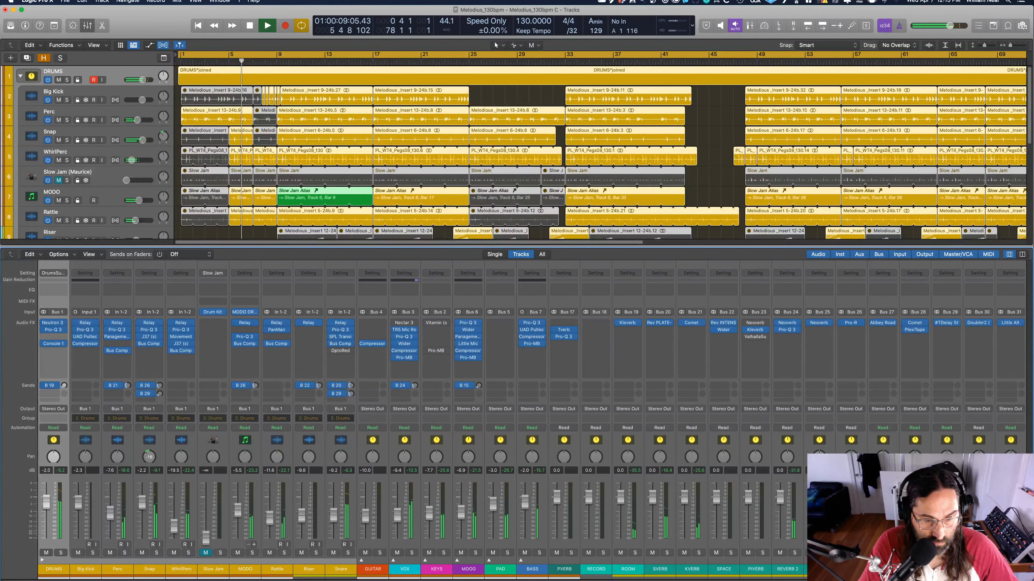
left_click_drag(237, 510, 238, 514)
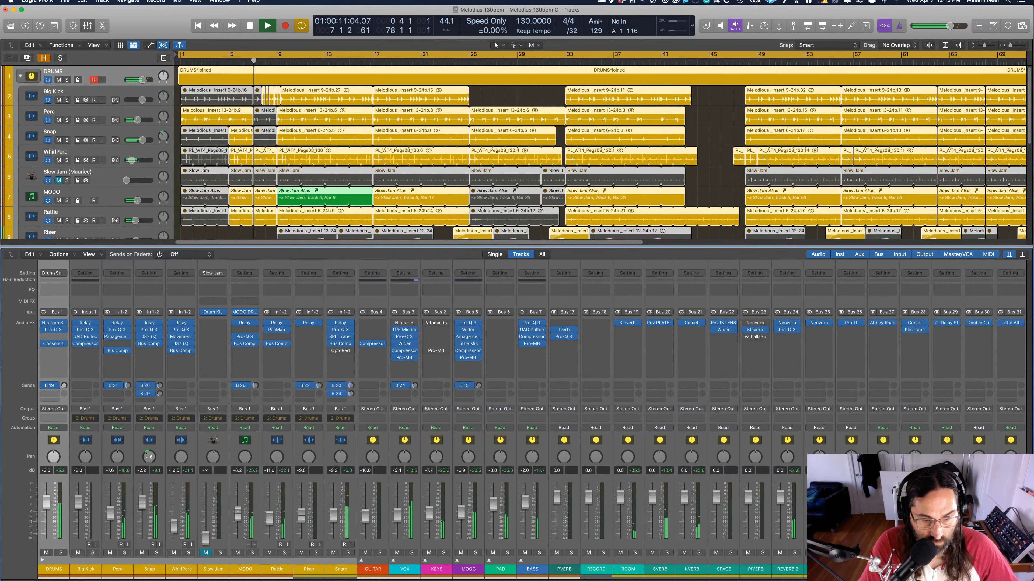
Select the GUITAR through BASS stacks together and lower their faders about 1.5 dB, bringing BASS to -3.5 dB.
left_click(378, 570)
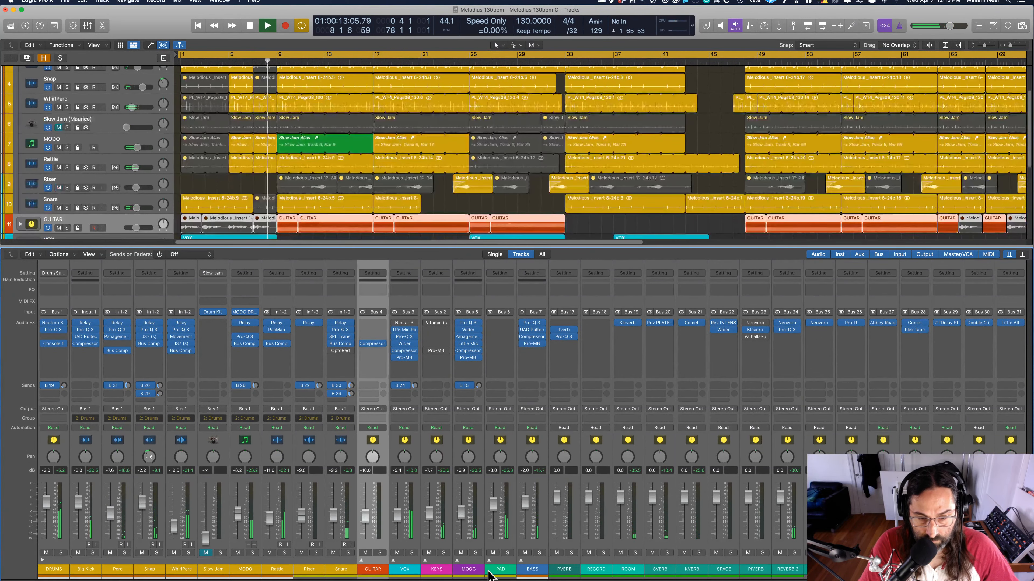
left_click(503, 569, "shift")
key("x")
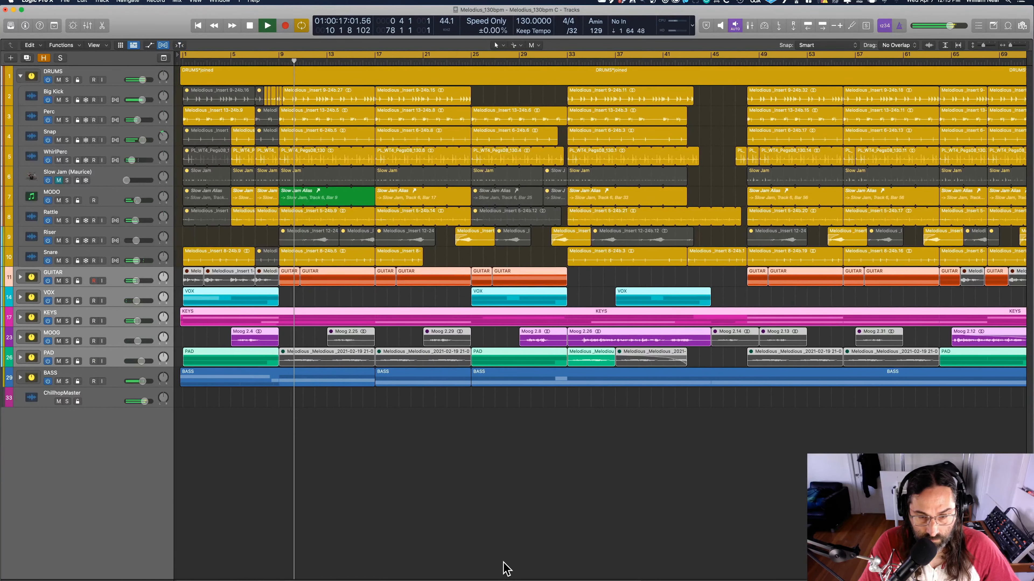
key("x")
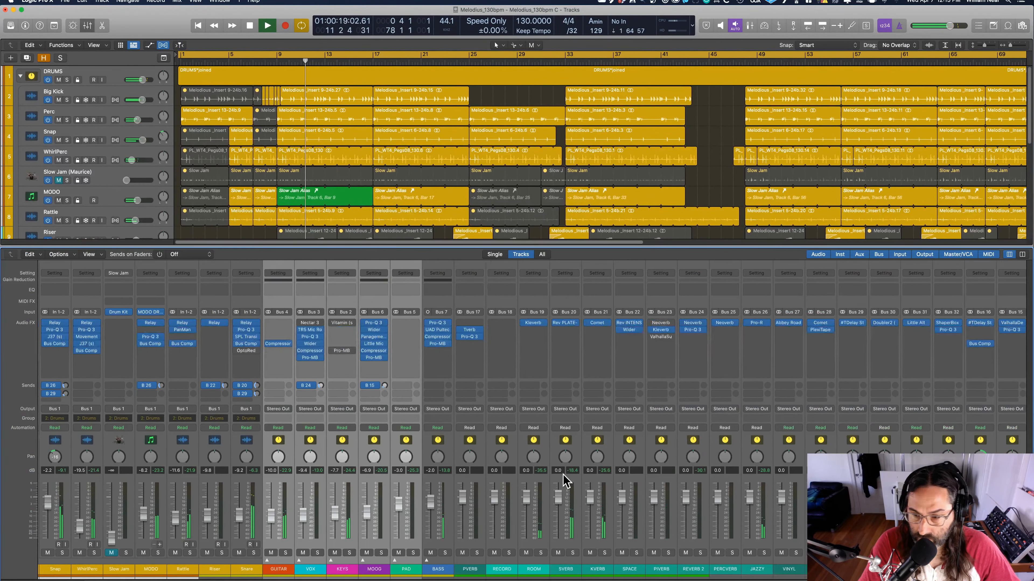
scroll(566, 480, "right", 2)
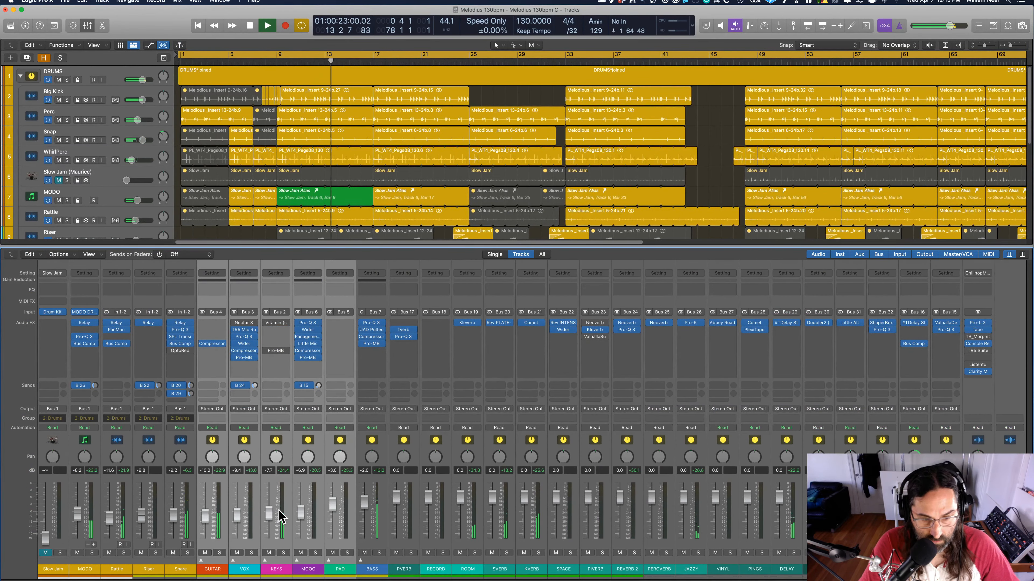
left_click(369, 569, "shift")
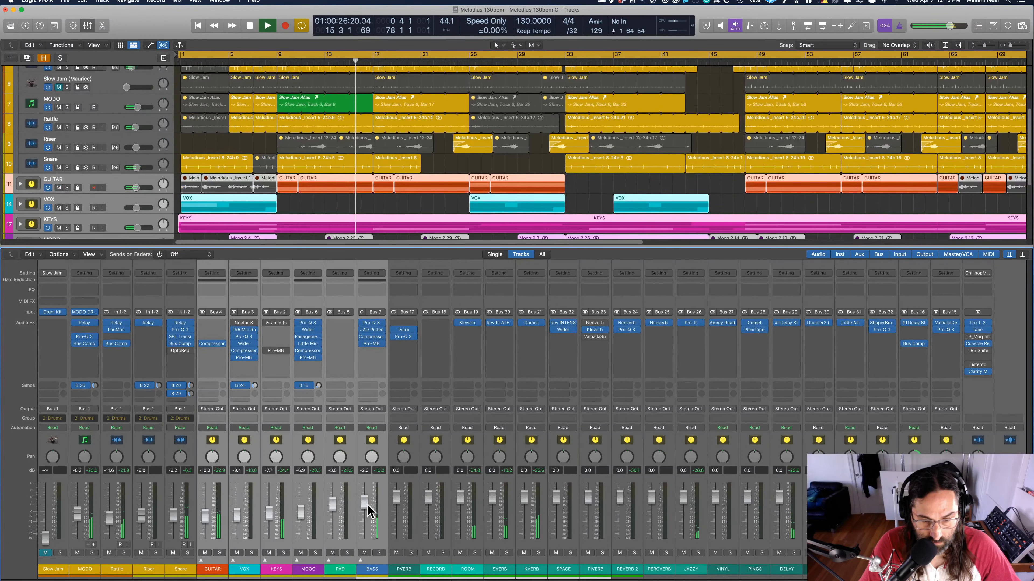
left_click_drag(368, 506, 367, 510)
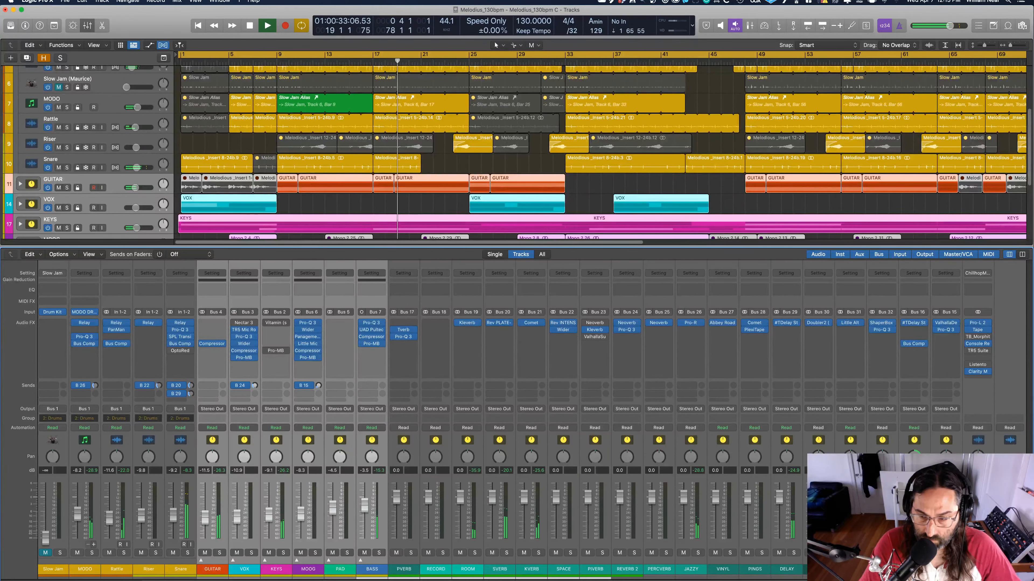
Set the GUITAR stack's fader alone to -10.2 dB and the PAD stack's fader to -5.0 dB.
scroll(440, 501, "left", 1)
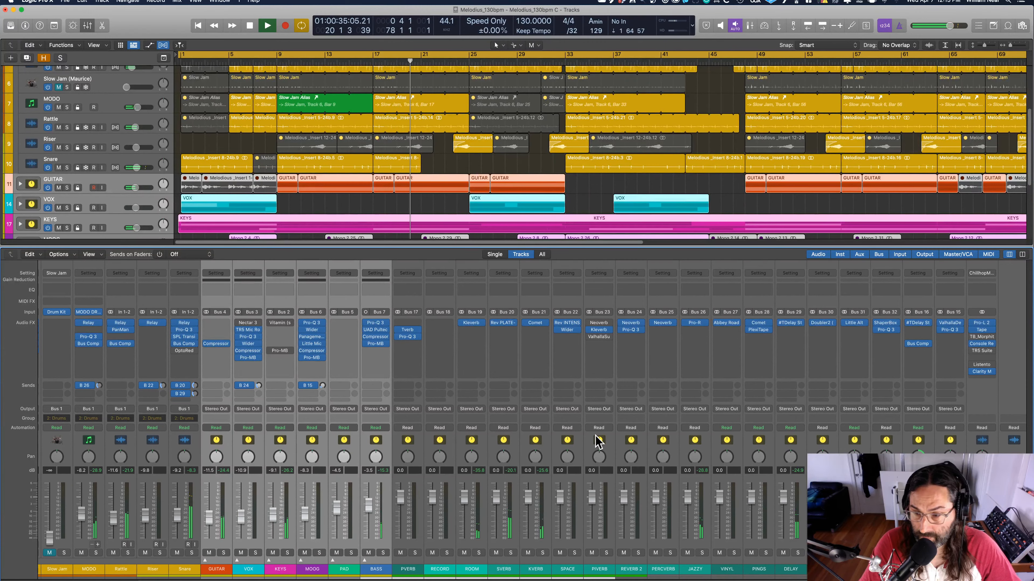
scroll(570, 434, "left", 5)
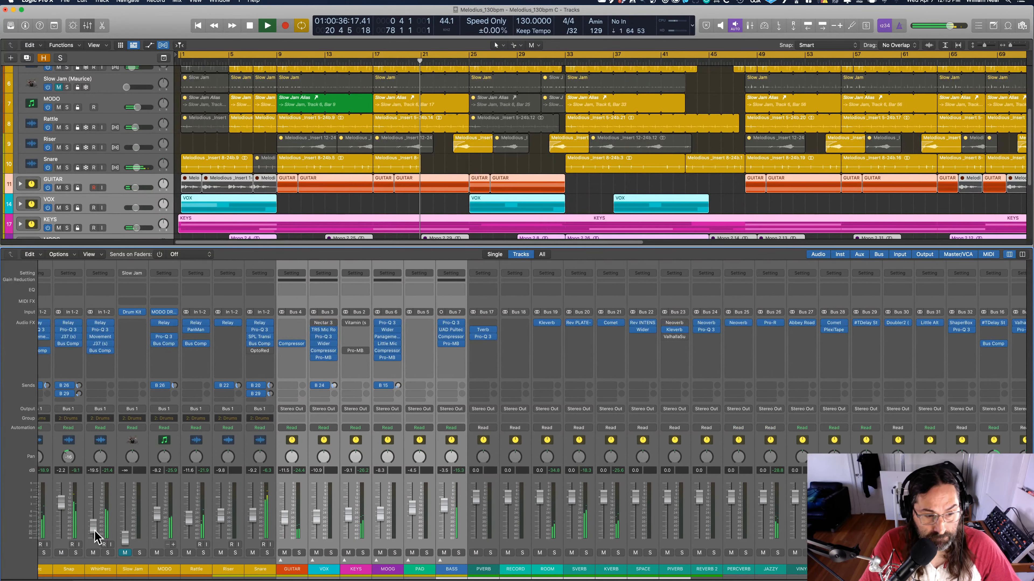
scroll(94, 530, "left", 4)
scroll(254, 531, "left", 2)
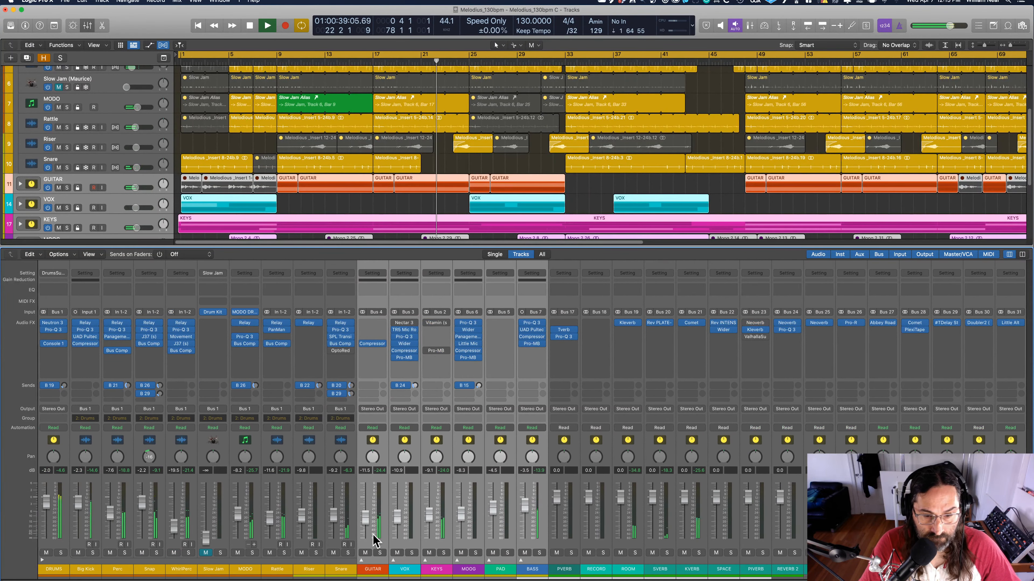
left_click(368, 569)
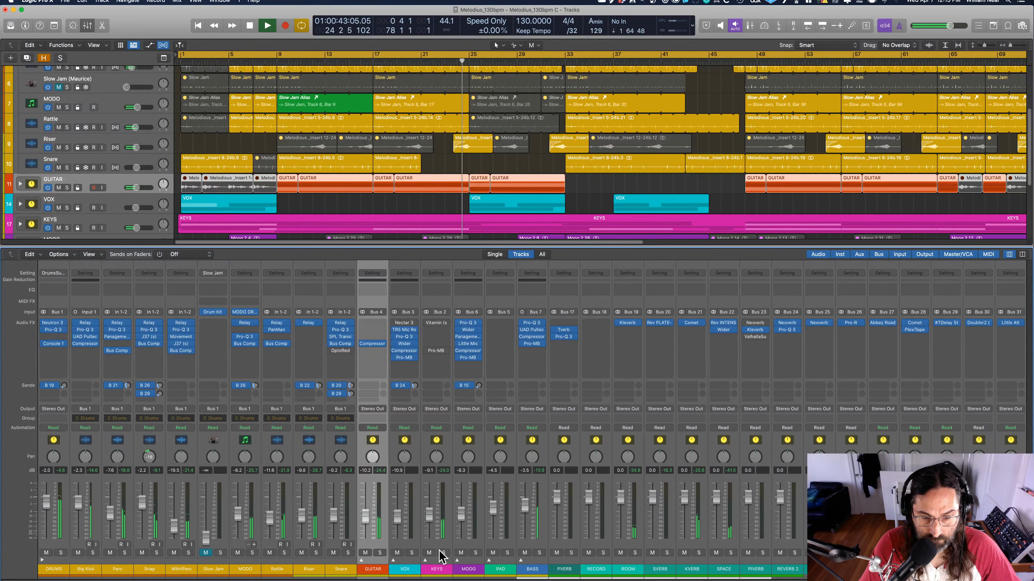
left_click(496, 570)
Open the Tape plug-in on the ChillhopMaster channel, dismiss the overload alert, and examine the color, tape speed, stability, crosstalk and level controls.
scroll(675, 519, "right", 3)
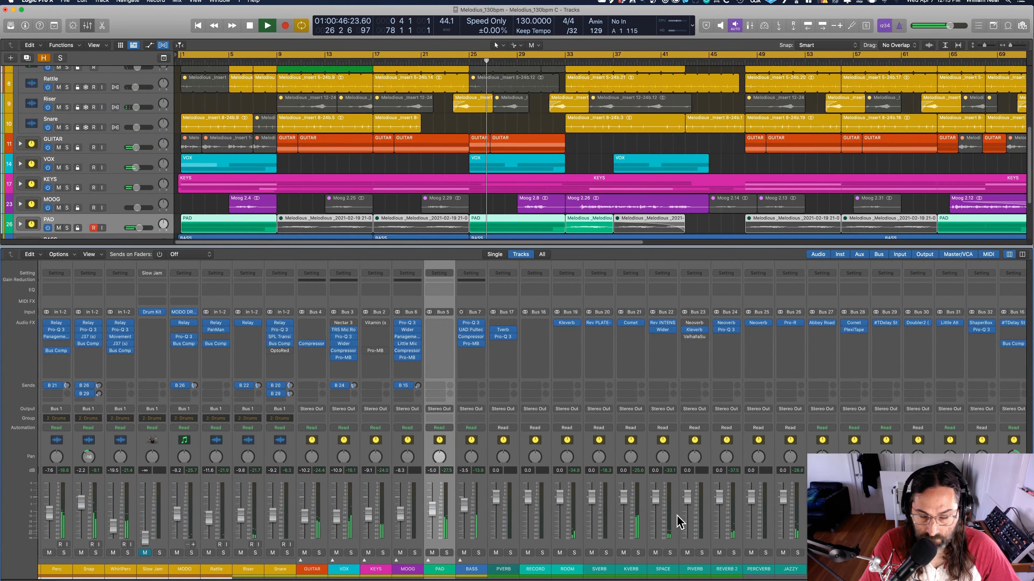
scroll(673, 521, "right", 2)
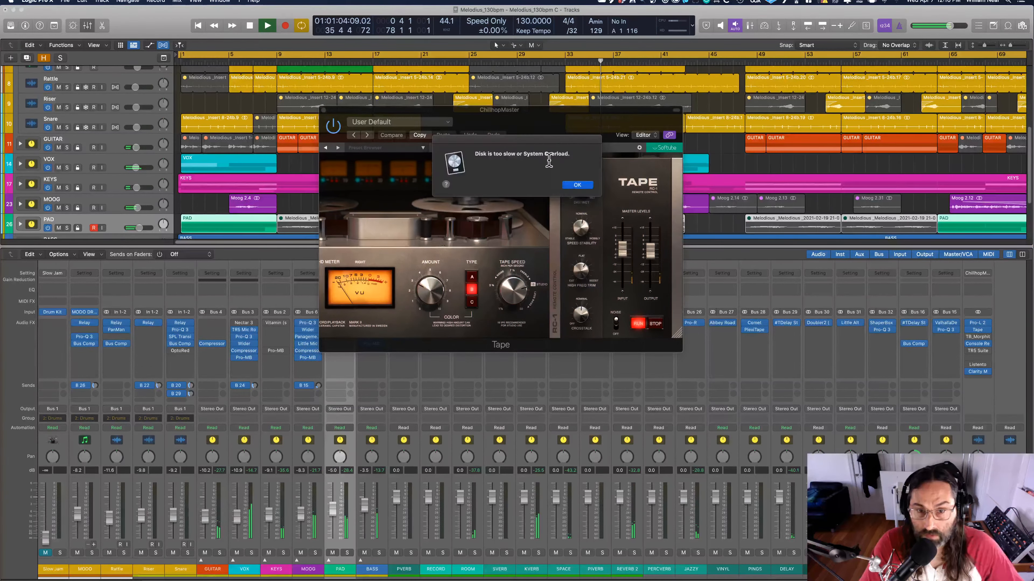
left_click(577, 184)
left_click_drag(545, 116, 548, 188)
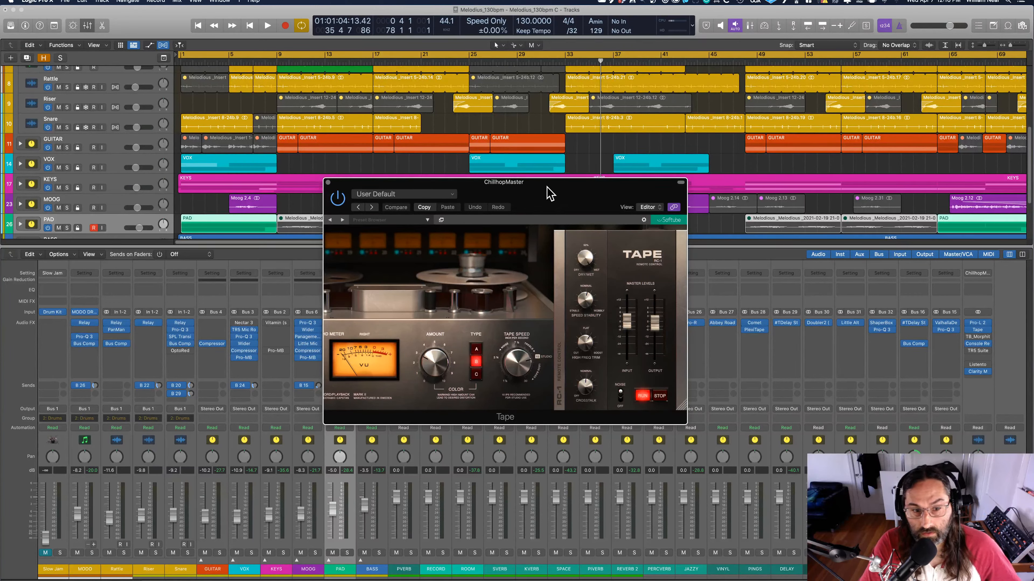
left_click_drag(548, 193, 528, 220)
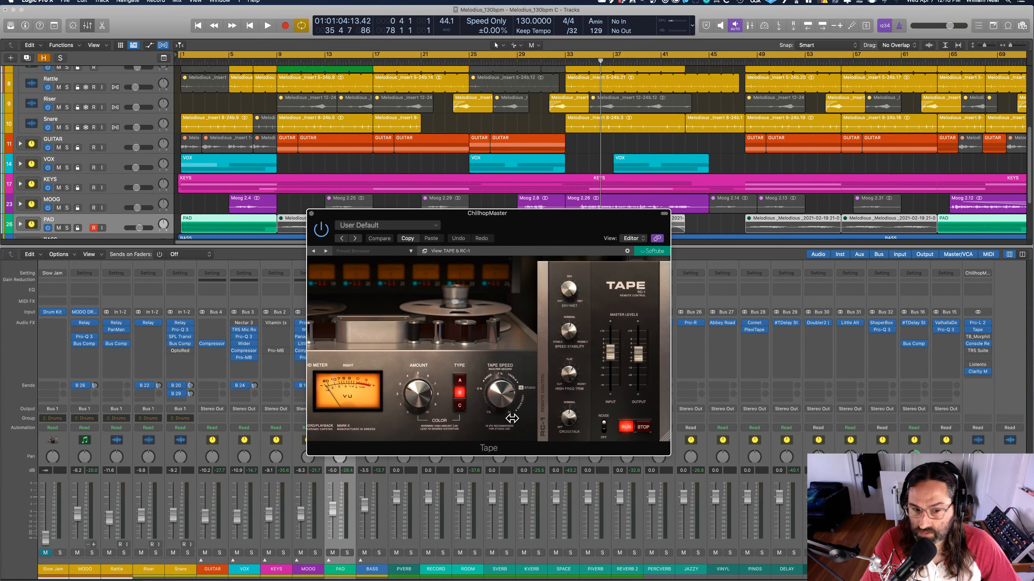
mouse_move(413, 404)
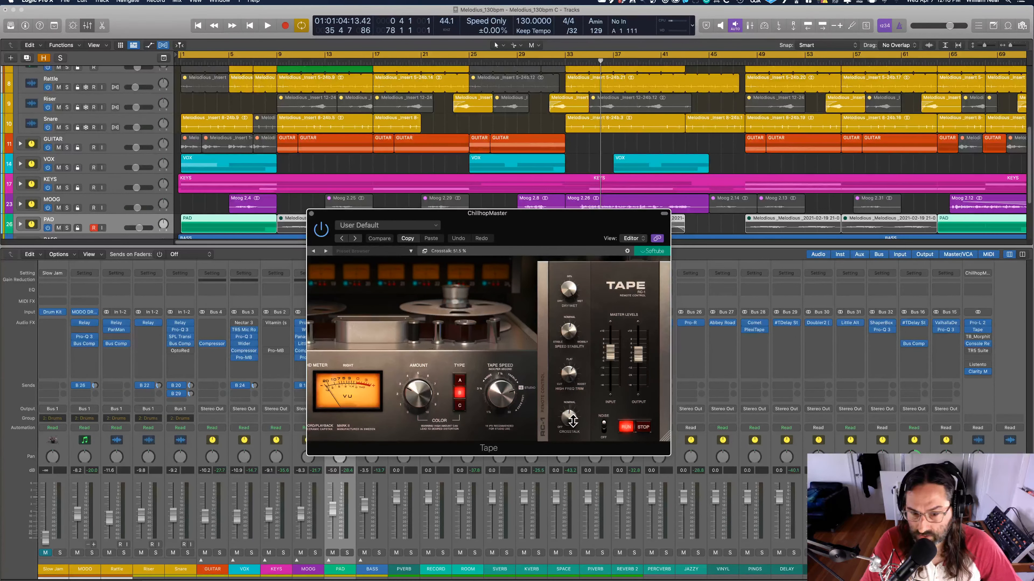
mouse_move(565, 363)
mouse_move(567, 330)
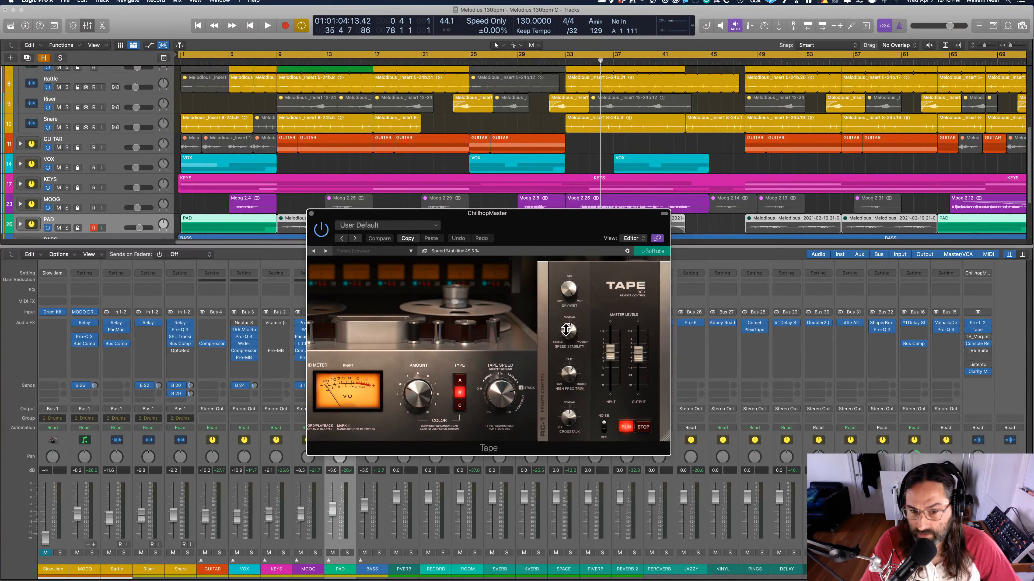
mouse_move(630, 353)
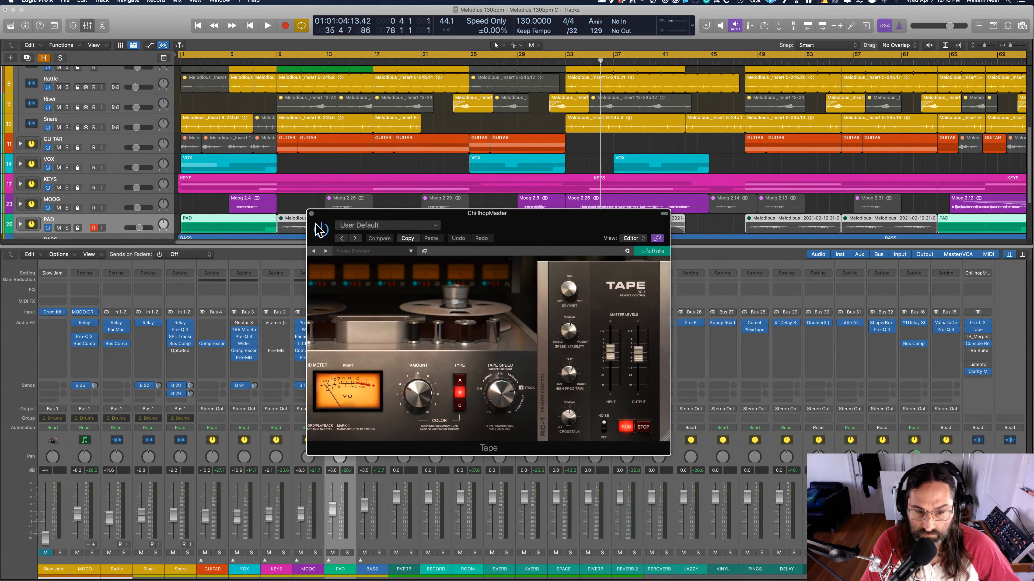
Close the Tape plug-in window and open the Pro-L 2 limiter on the ChillhopMaster channel.
left_click(311, 213)
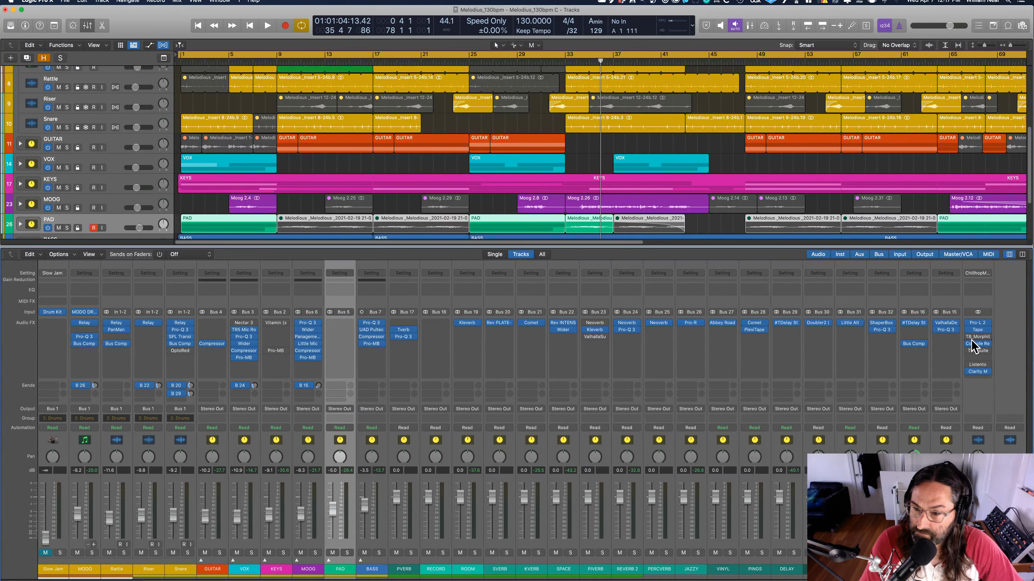
left_click(978, 323)
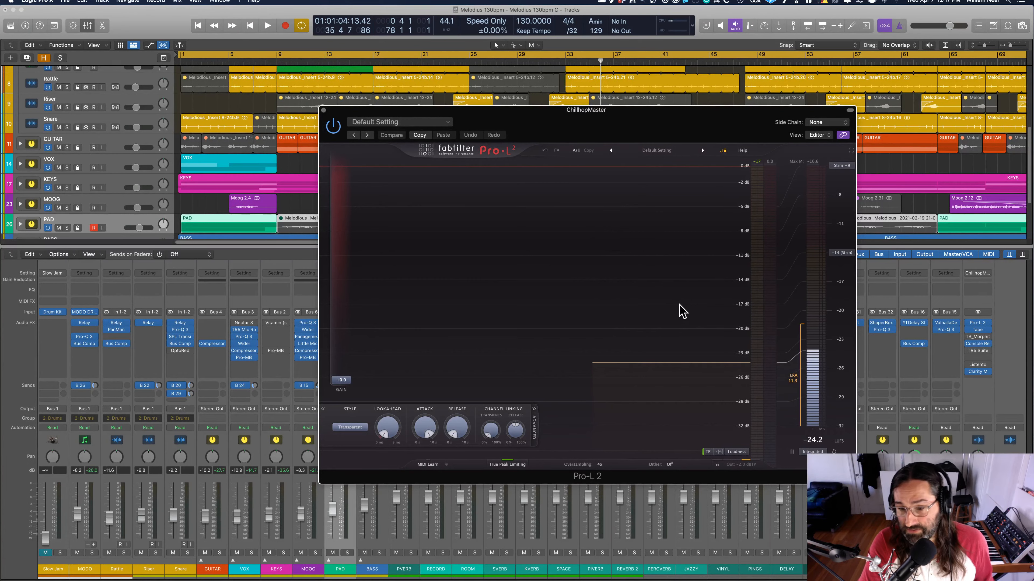
Close the Pro-L 2 limiter, then open the Console Recall plug-in on the ChillhopMaster channel, examine its monitor controls and close it.
left_click(427, 134)
left_click(324, 109)
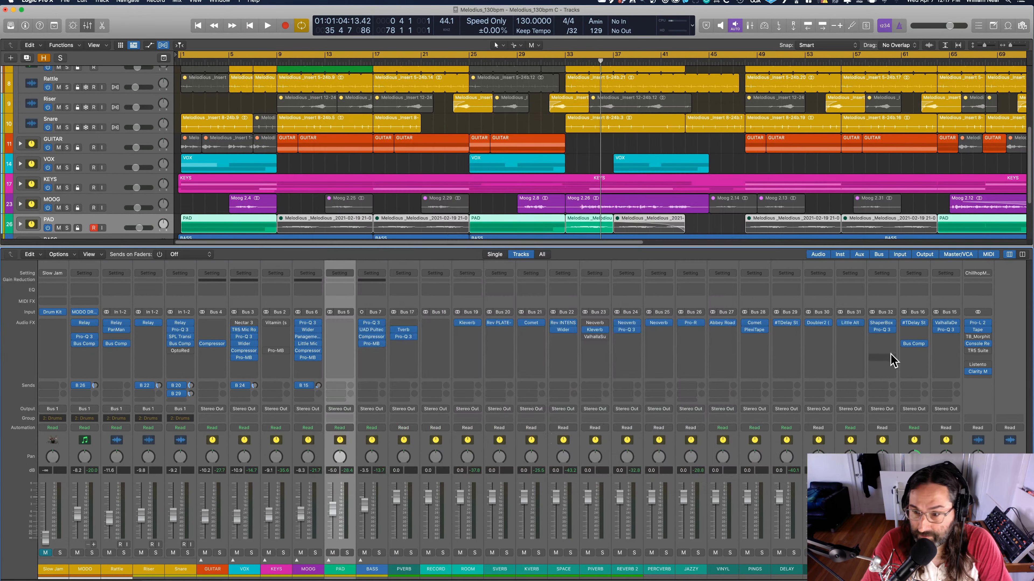
left_click(978, 344)
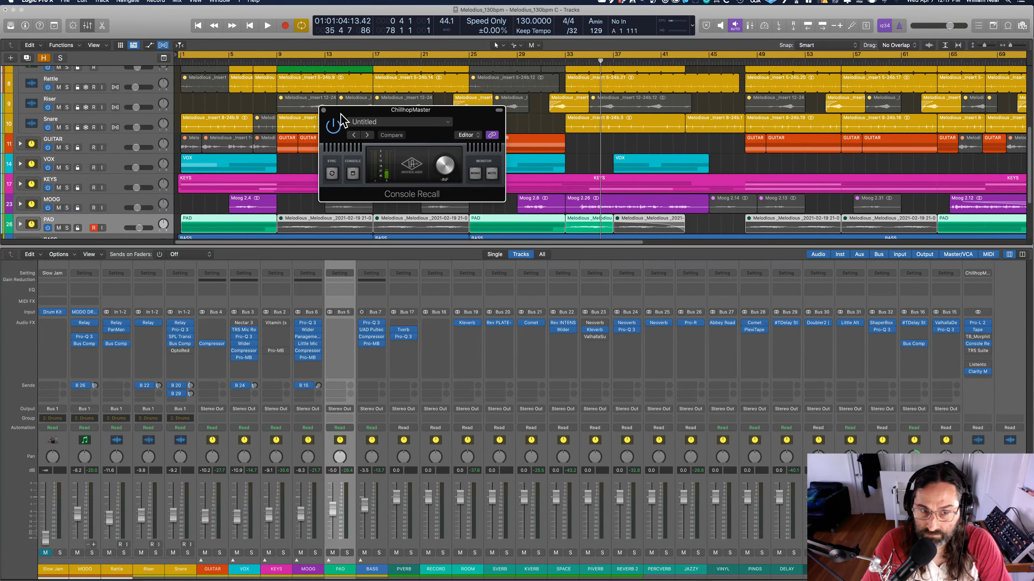
left_click_drag(342, 119, 383, 172)
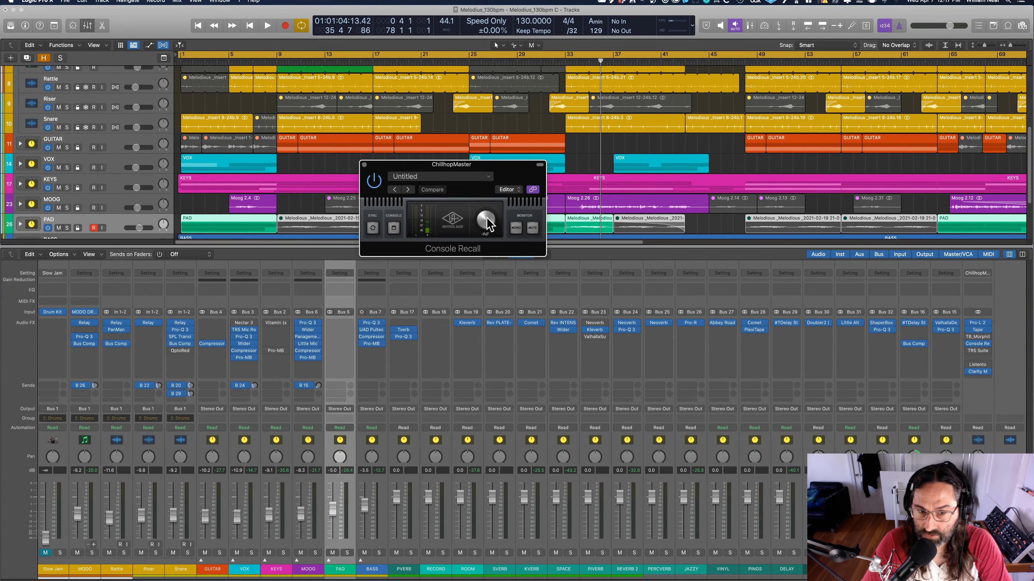
left_click(364, 165)
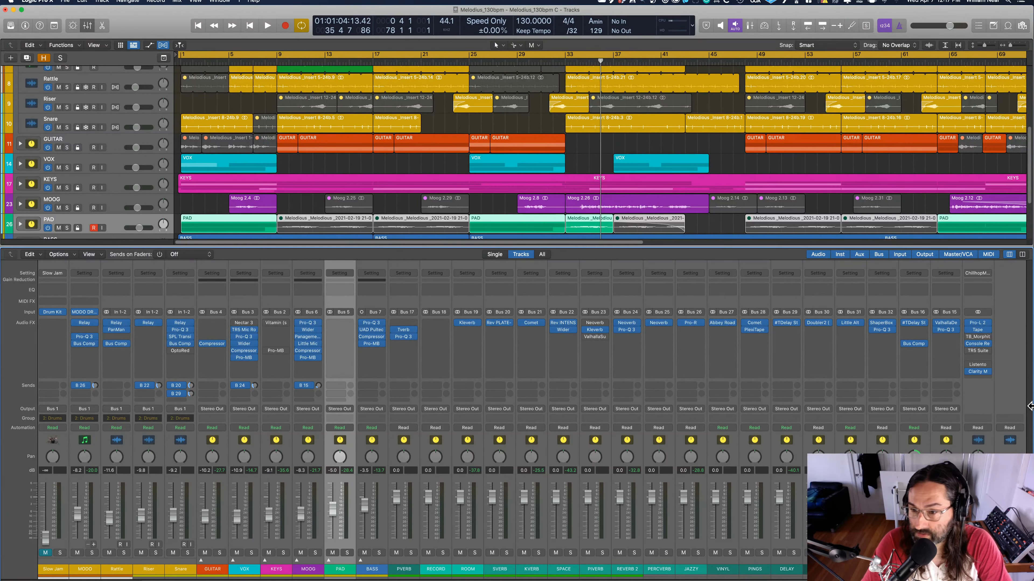
Open the Clarity M loudness meter on the ChillhopMaster channel, examine its transport and reset options, and close it.
left_click(978, 372)
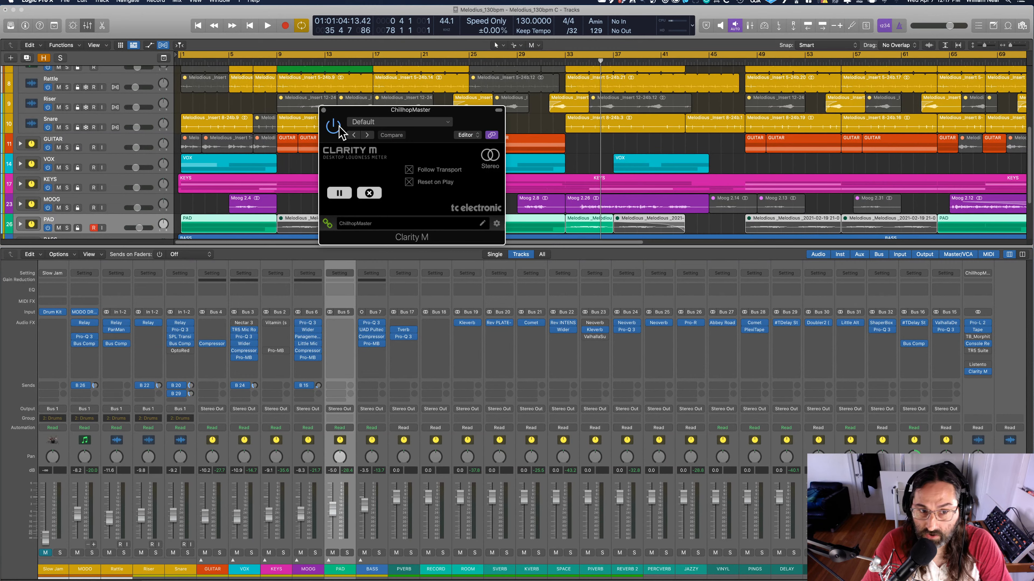
left_click_drag(340, 119, 484, 207)
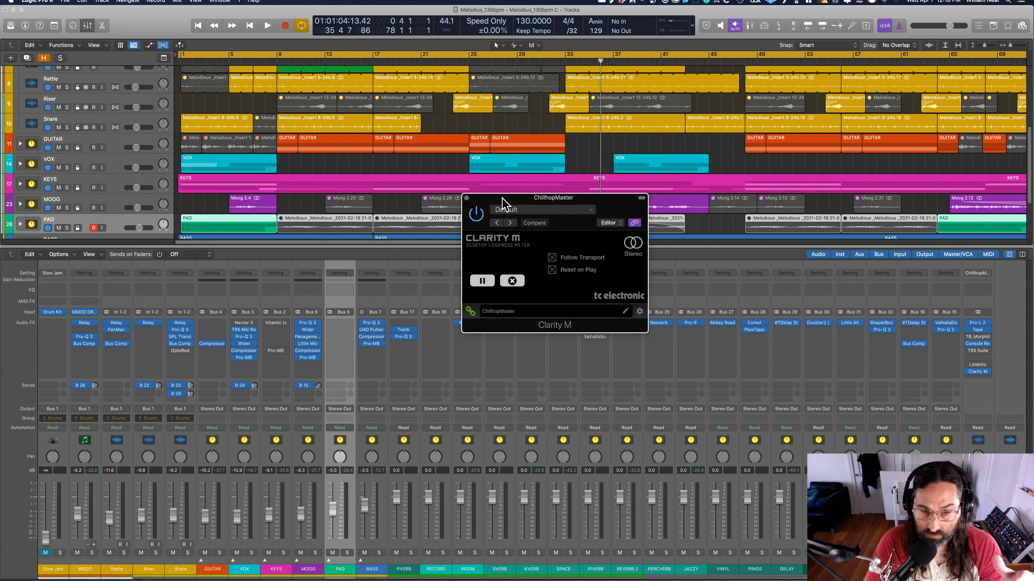
left_click(466, 198)
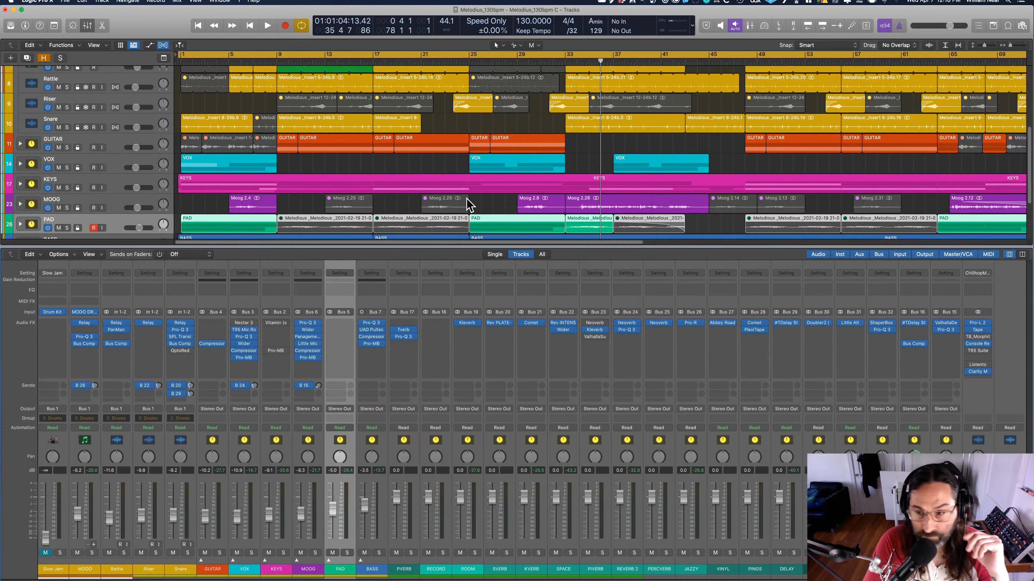
Open the TR5 Suite on the ChillhopMaster channel, switch from chain A to chain B, and close the plug-in window.
left_click(978, 351)
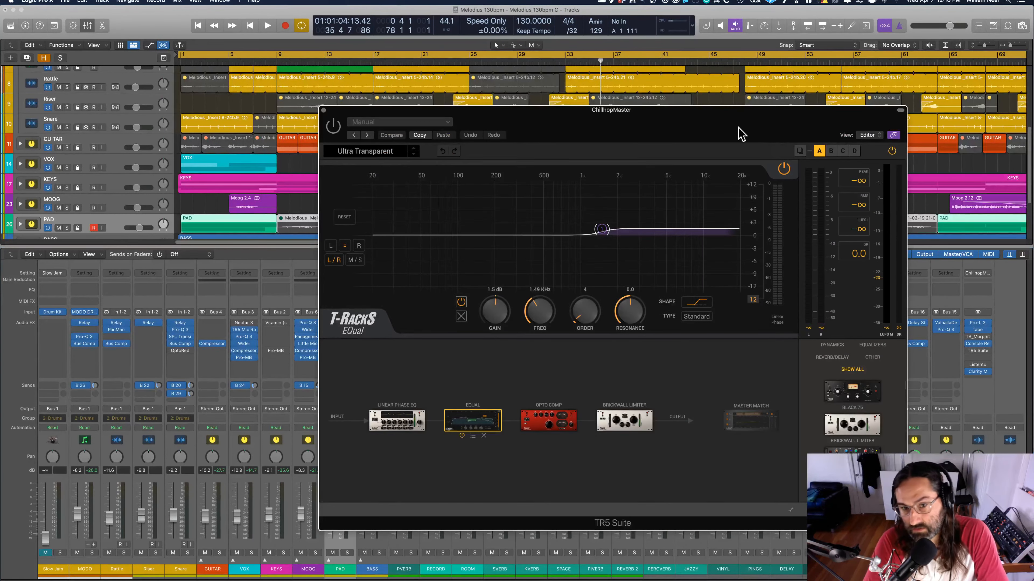
left_click_drag(602, 125, 584, 129)
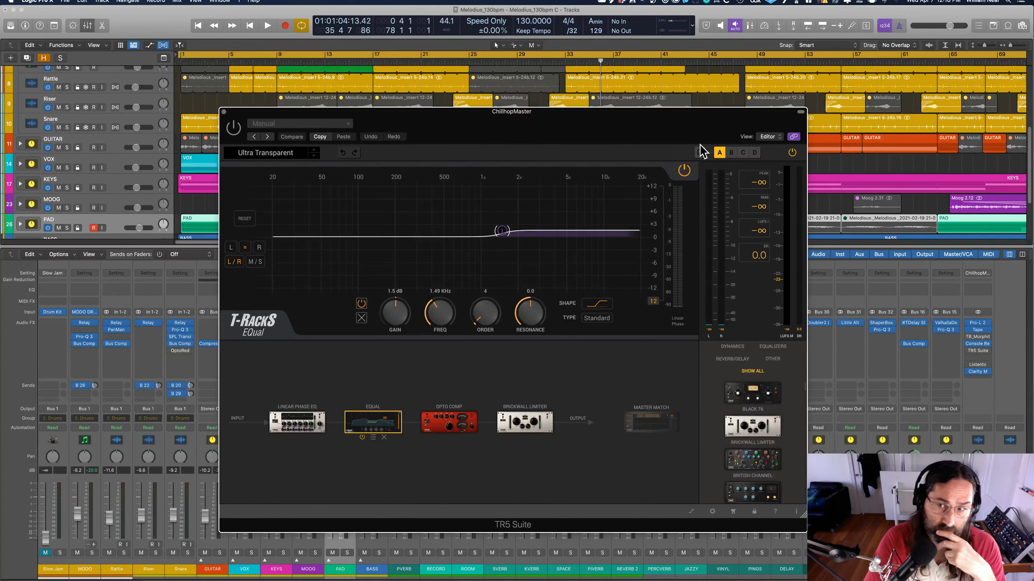
left_click(732, 153)
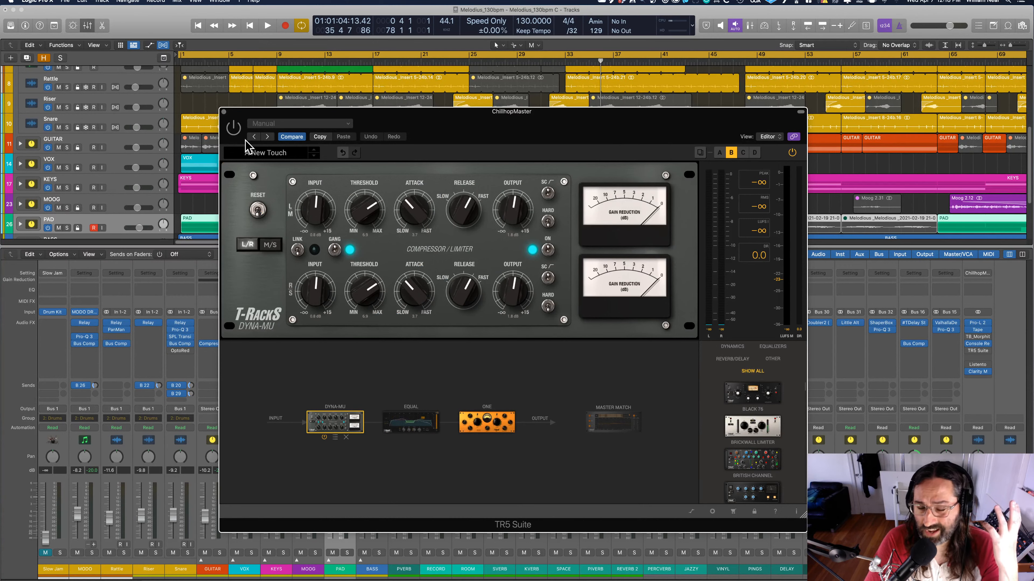
left_click(223, 111)
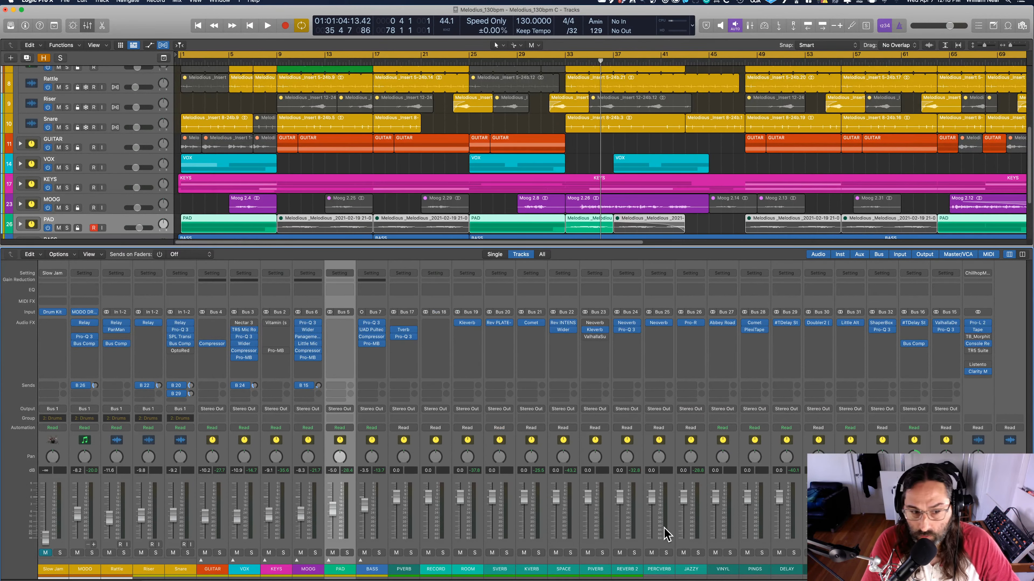
Play the song from the beginning and check the channel levels from the DRUMS stack through the ChillhopMaster channel.
scroll(805, 484, "left", 5)
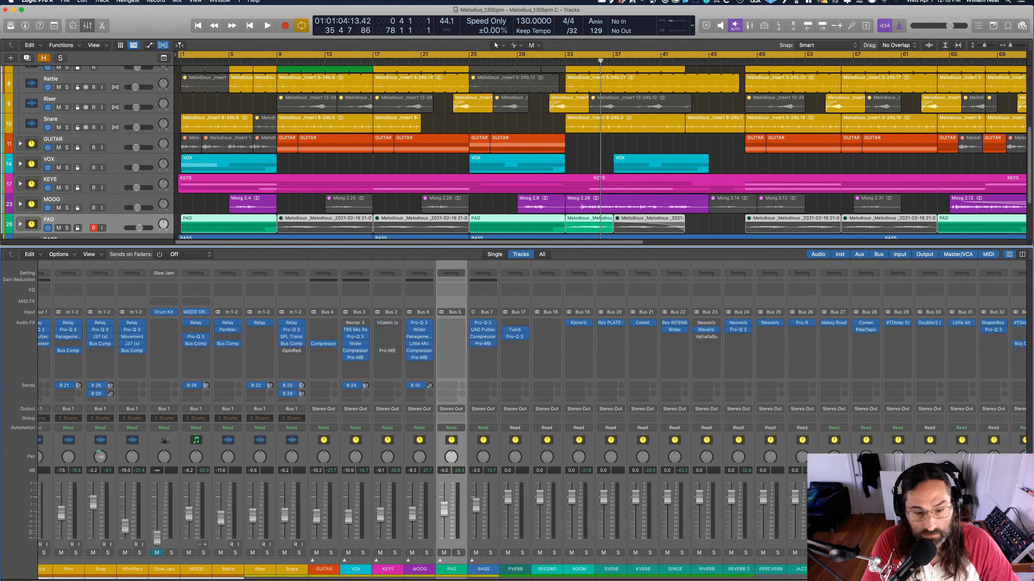
key("Return")
key("space")
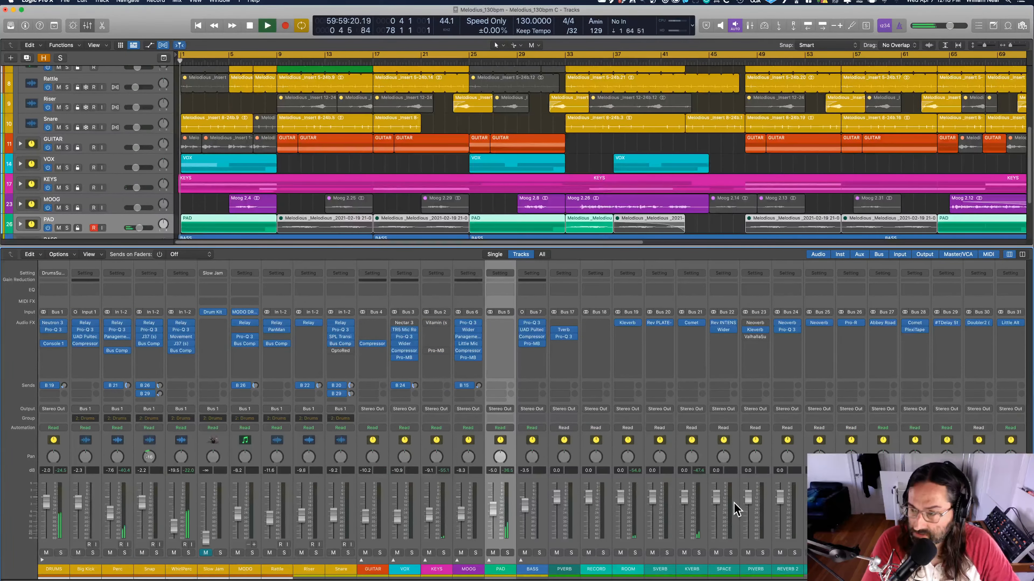
scroll(728, 511, "right", 3)
scroll(736, 510, "right", 3)
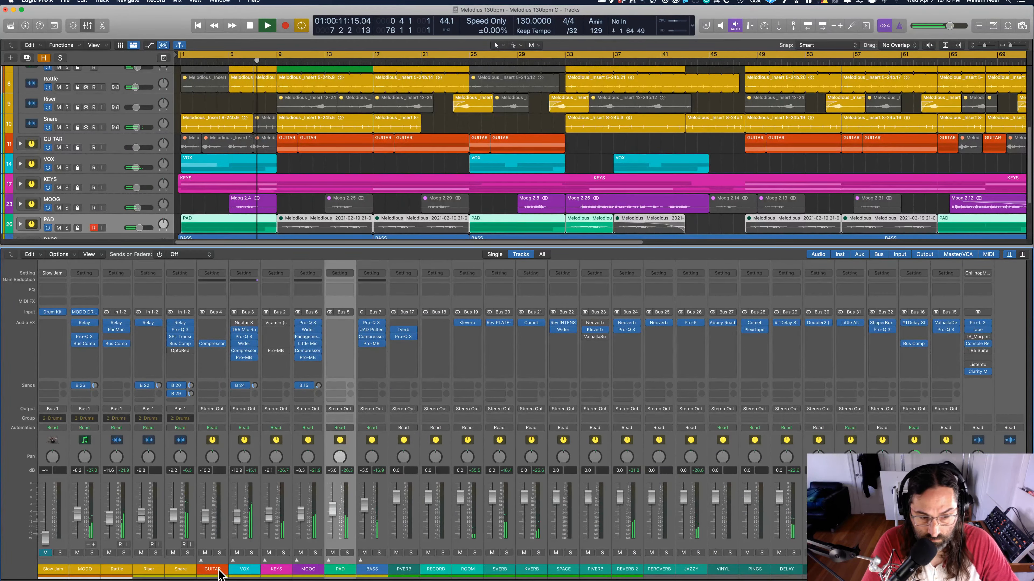
Set the PAD stack's fader to -5.3 dB and the BASS stack's fader to -5.1 dB during playback.
left_click(288, 570)
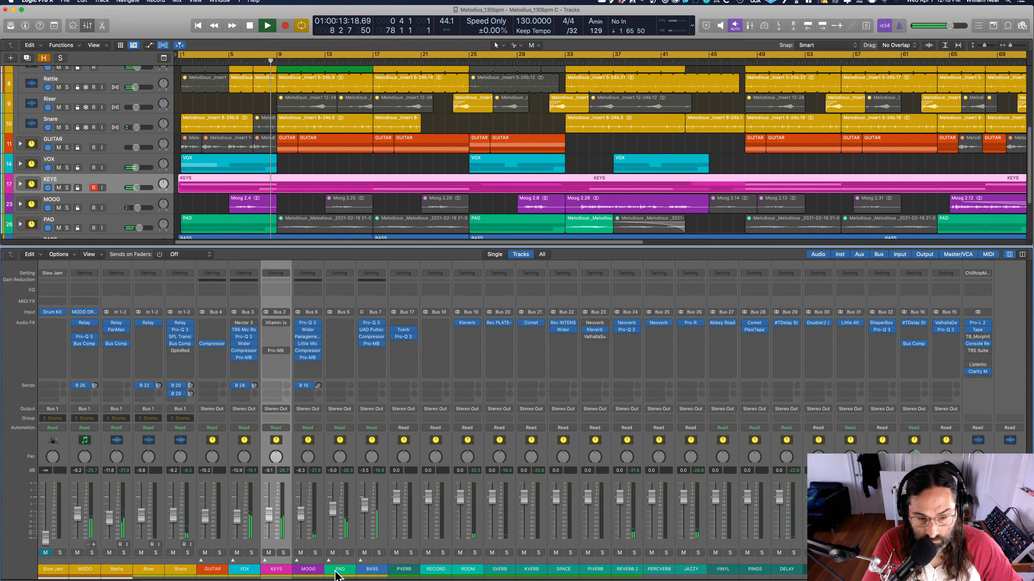
left_click(338, 571, "super")
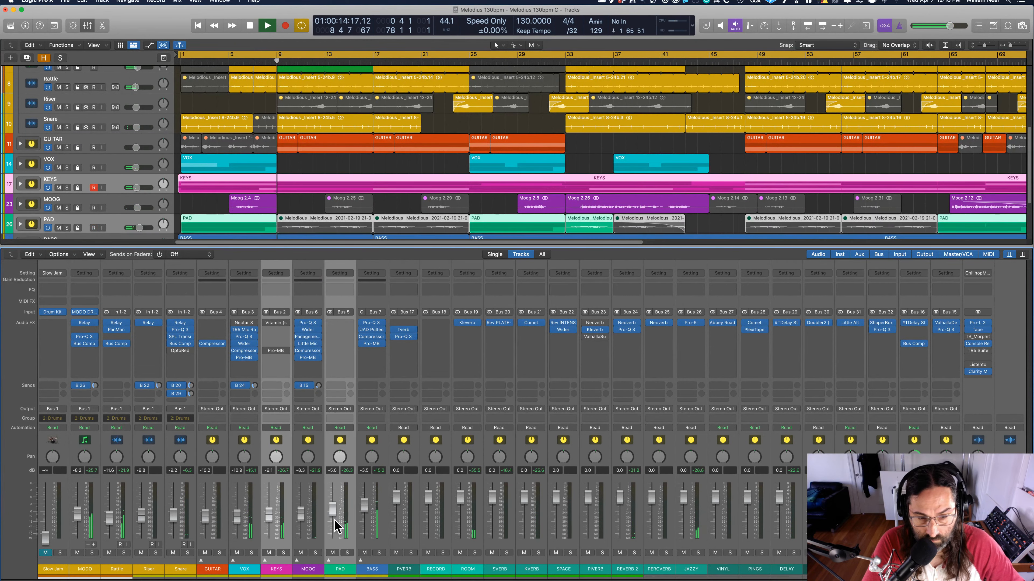
left_click(338, 571)
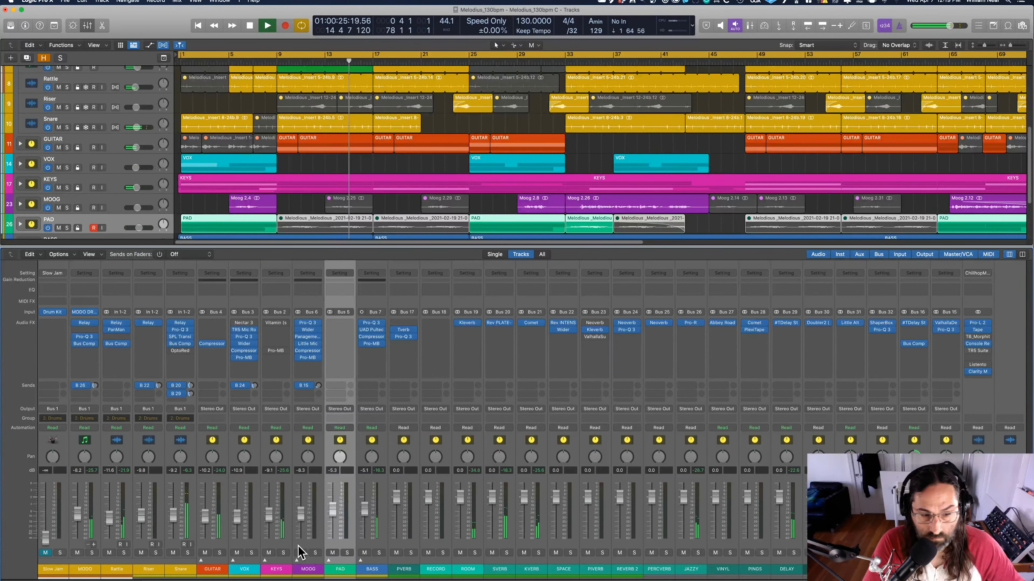
Lower the DRUMS stack's fader to -3.1 dB and the Snare channel's fader to -11.2 dB.
scroll(300, 548, "left", 6)
scroll(265, 544, "right", 1)
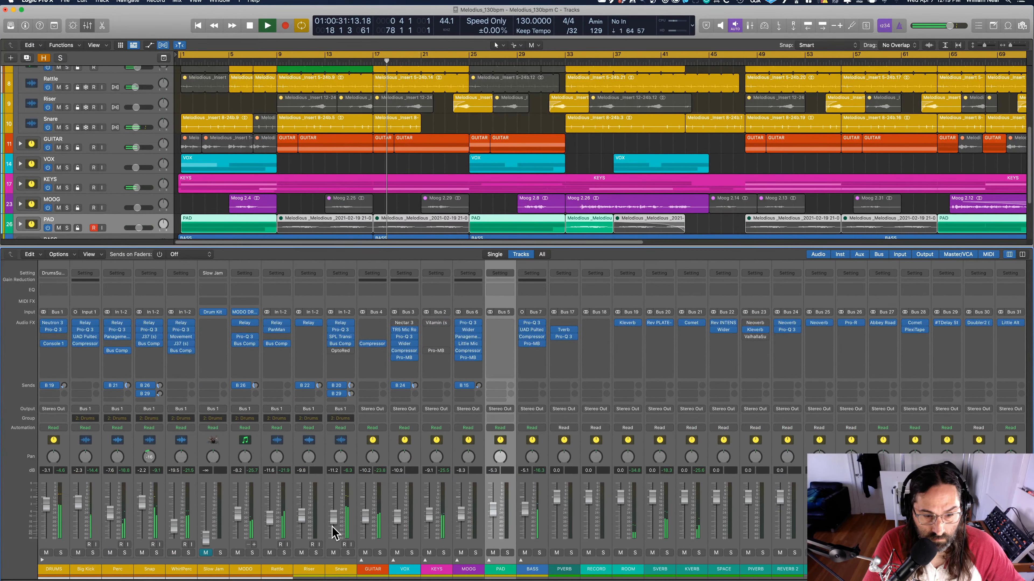
scroll(582, 528, "right", 3)
scroll(582, 528, "right", 5)
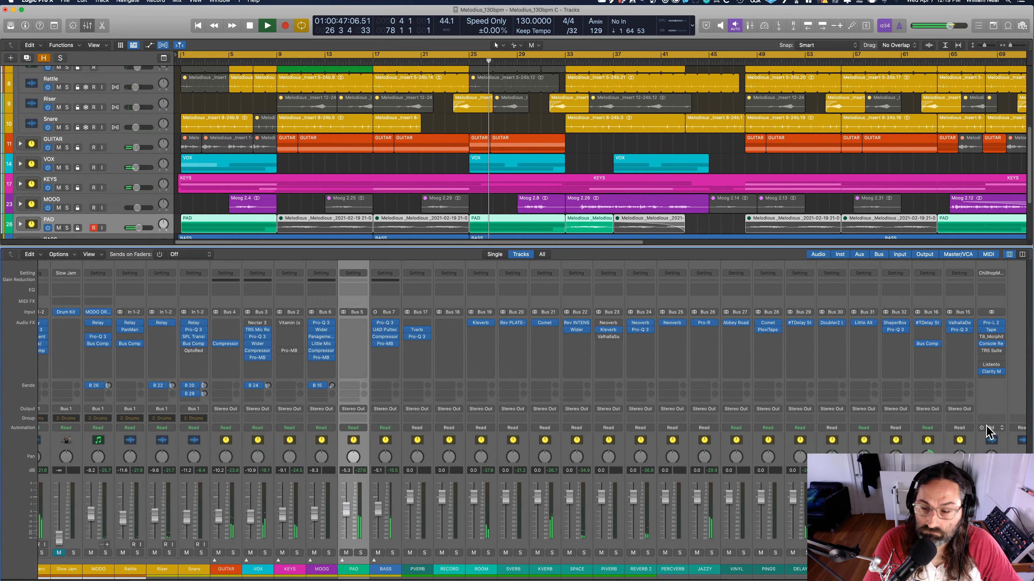
Raise the GUITAR stack's fader to -8.6 dB, the VOX stack's to -8.5 dB and the DRUMS stack's to -2.9 dB.
scroll(237, 516, "left", 1)
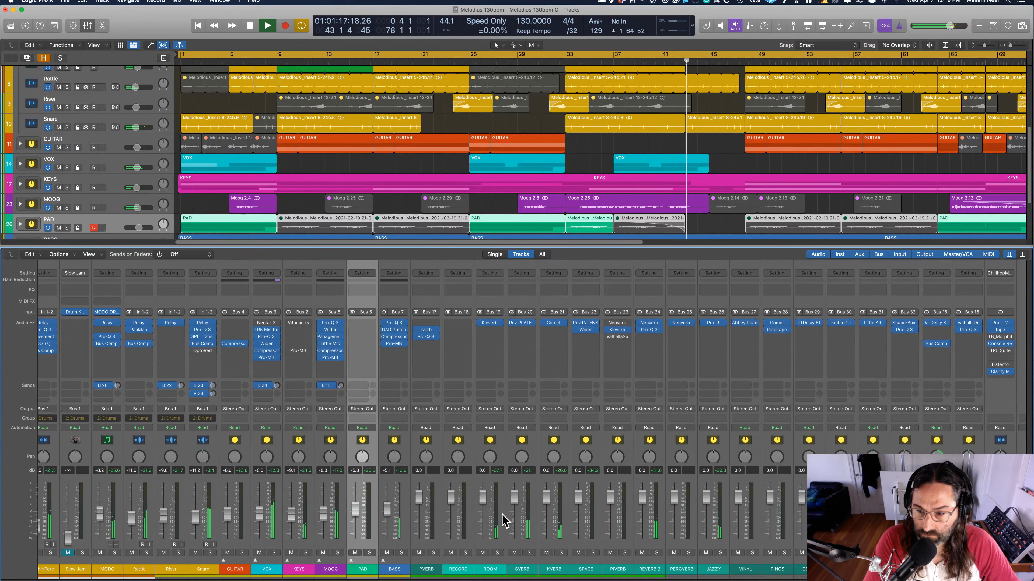
scroll(249, 512, "left", 3)
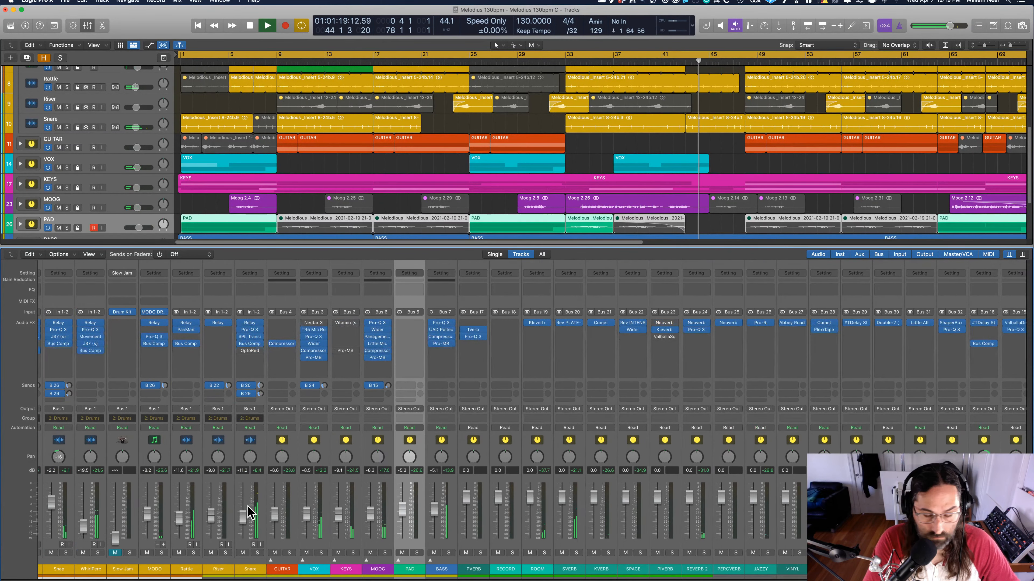
scroll(359, 464, "right", 3)
scroll(359, 467, "right", 2)
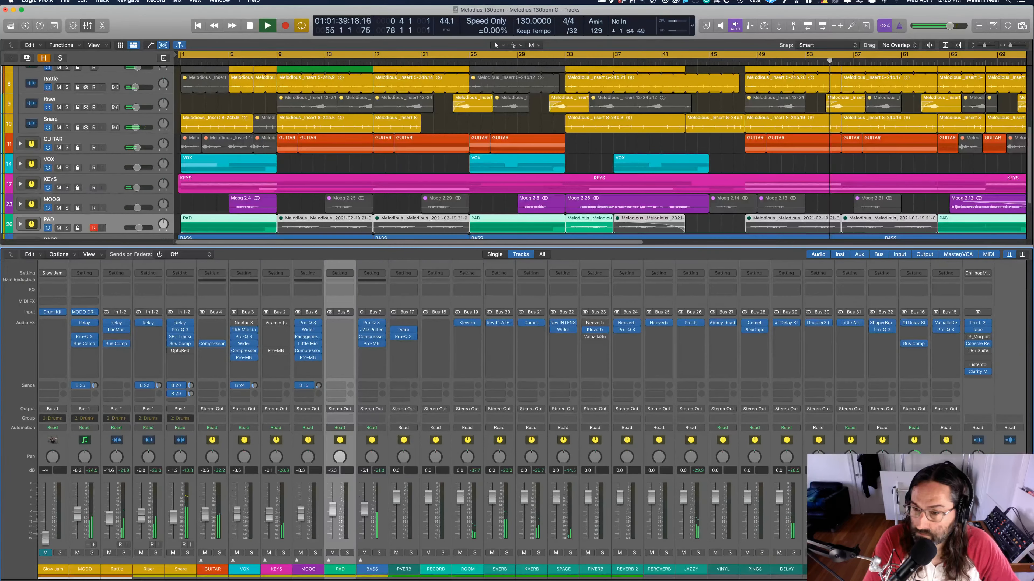
left_click(1018, 290)
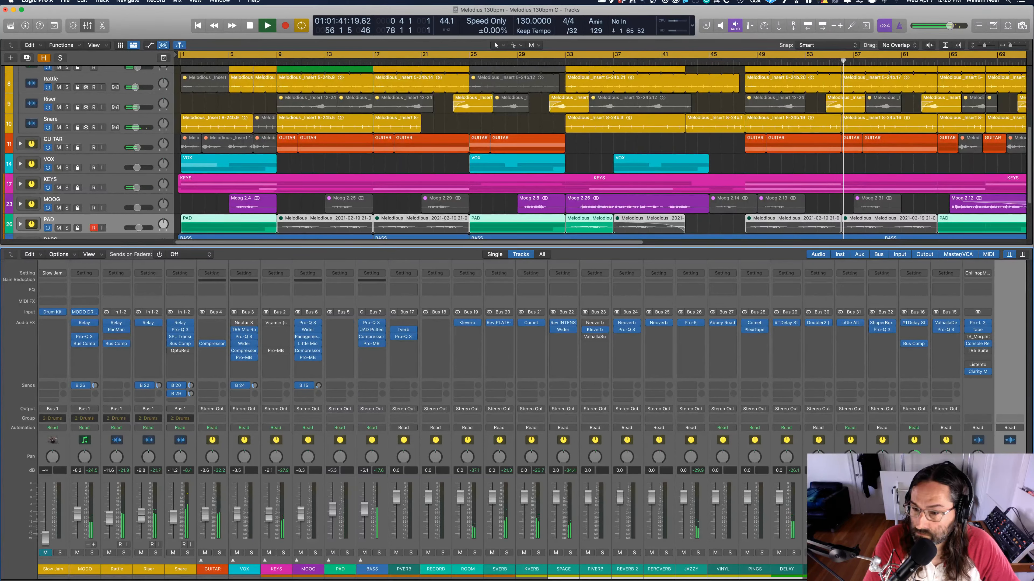
key("super+Tab")
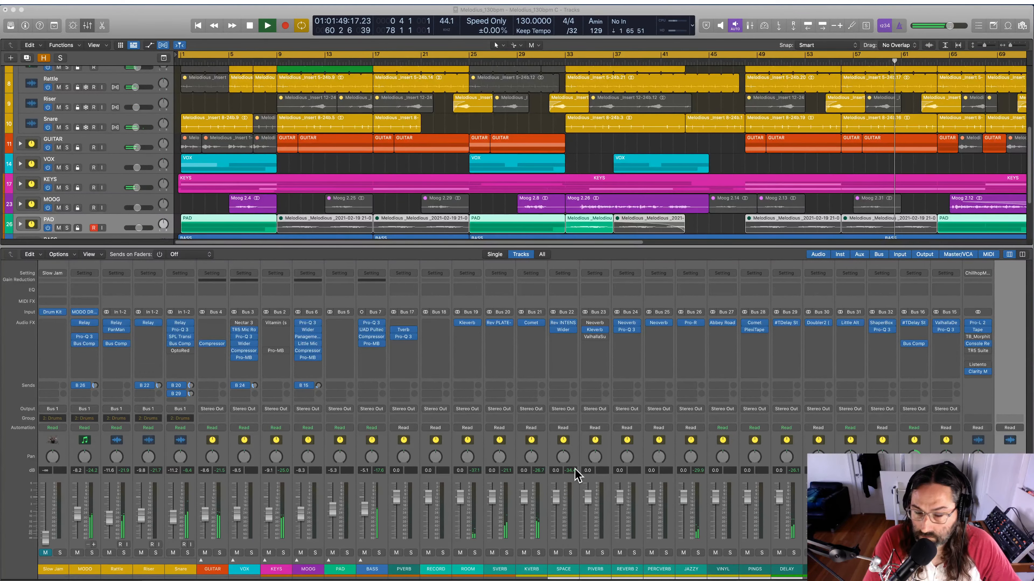
Select the GUITAR through BASS stacks together and lower their faders about 0.5 dB, bringing GUITAR to -9.1 dB and BASS to -5.6 dB.
scroll(488, 516, "left", 2)
scroll(494, 519, "left", 10)
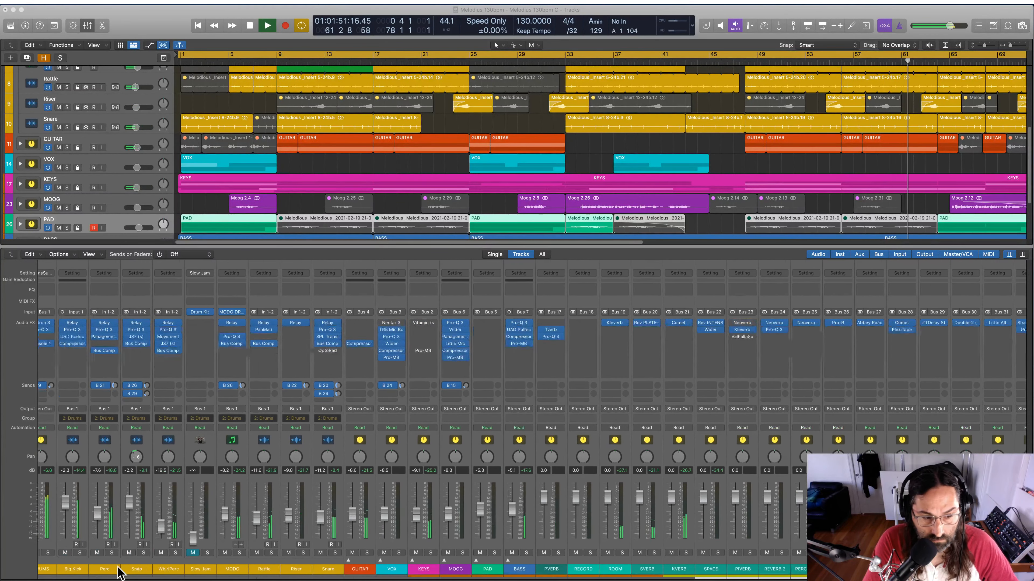
scroll(126, 539, "right", 1)
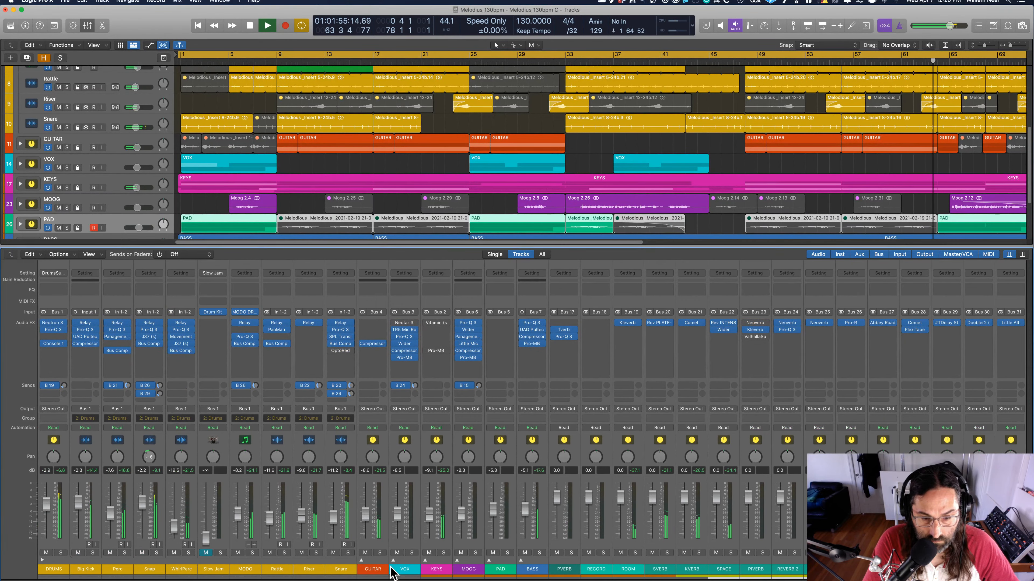
left_click(370, 569)
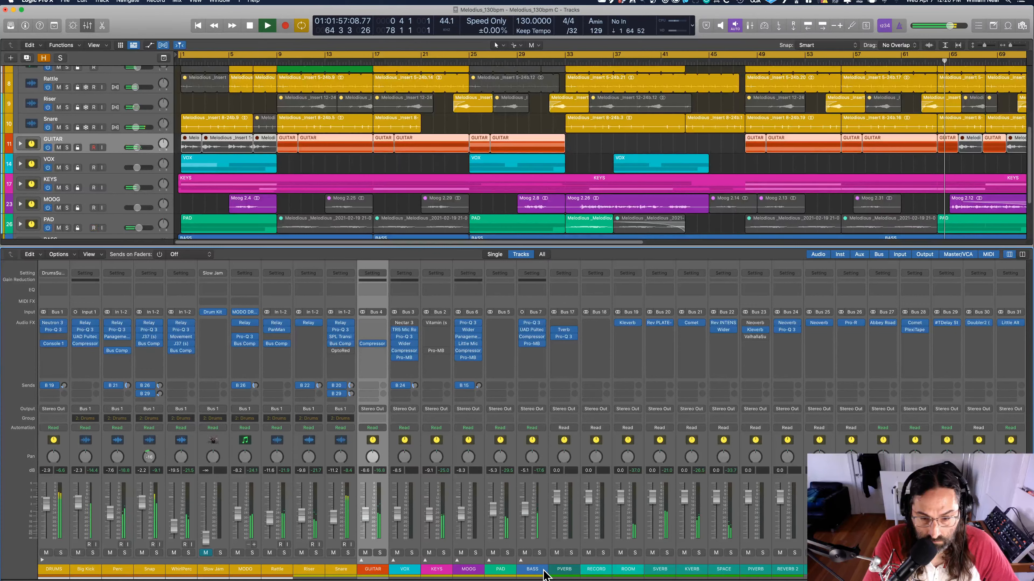
left_click(532, 569, "shift")
left_click_drag(525, 523, 524, 526)
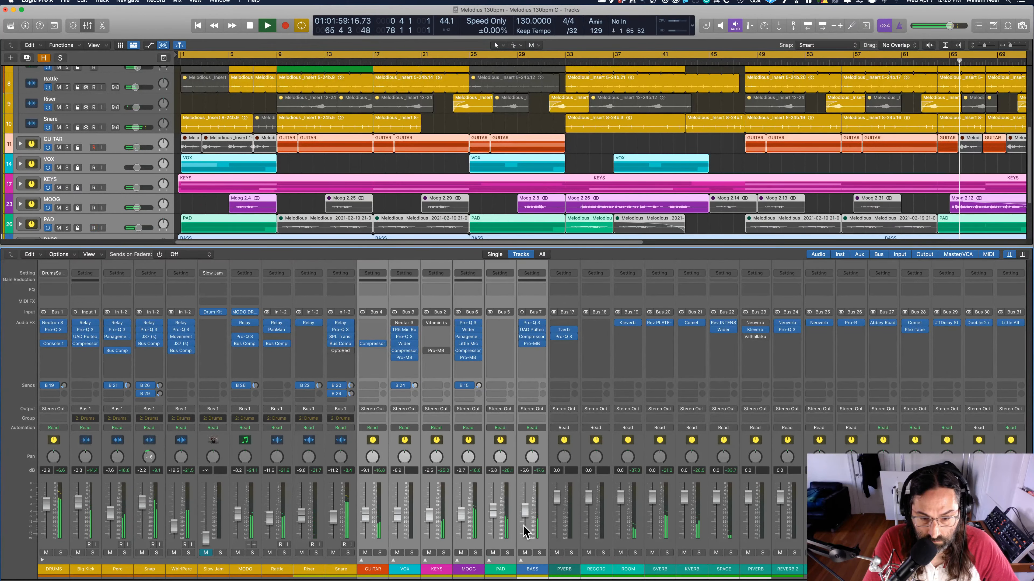
Set the MOOG and VOX stacks' faders to -8.0 dB each and stop playback.
left_click(463, 570)
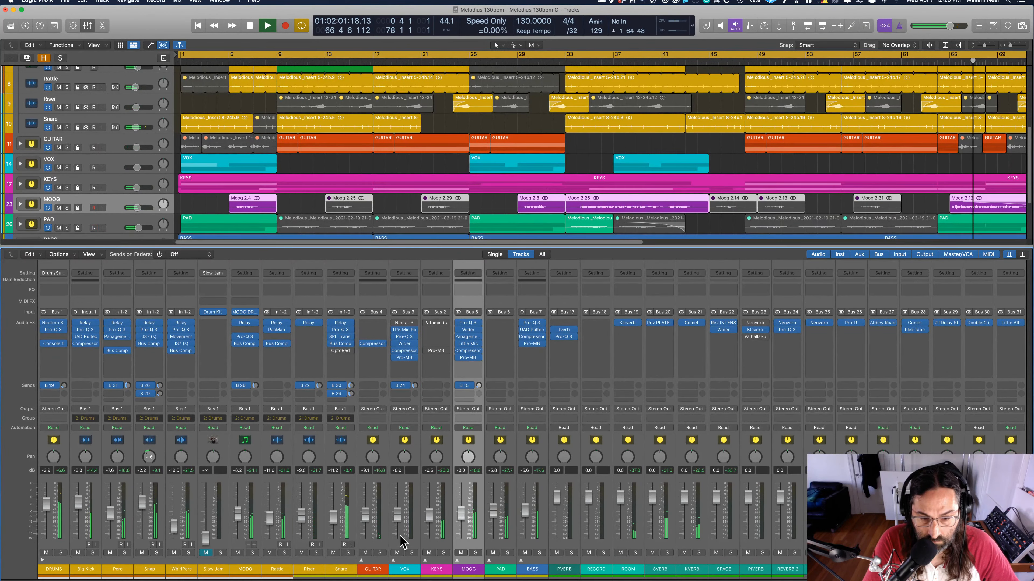
scroll(722, 521, "right", 6)
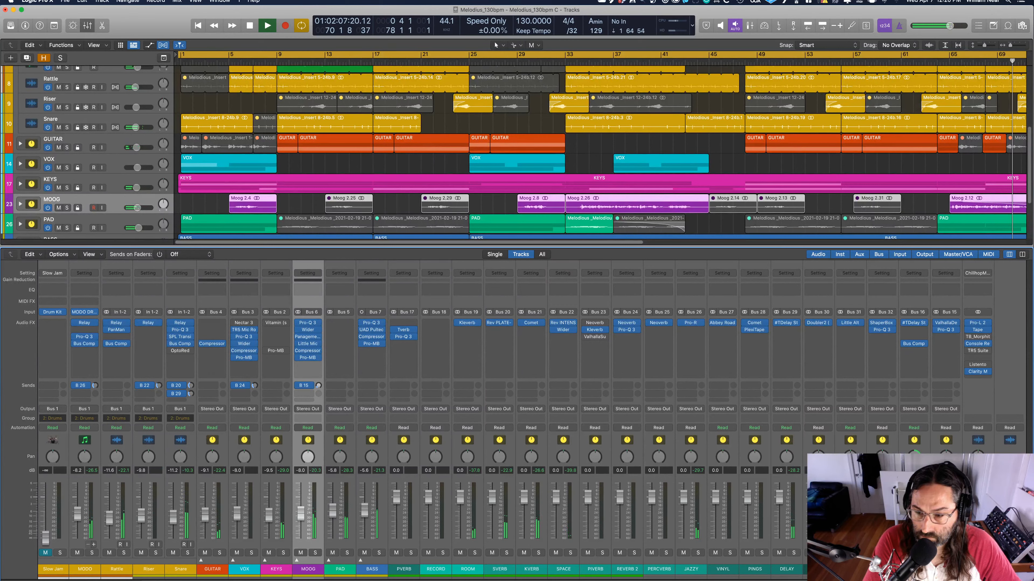
key("space")
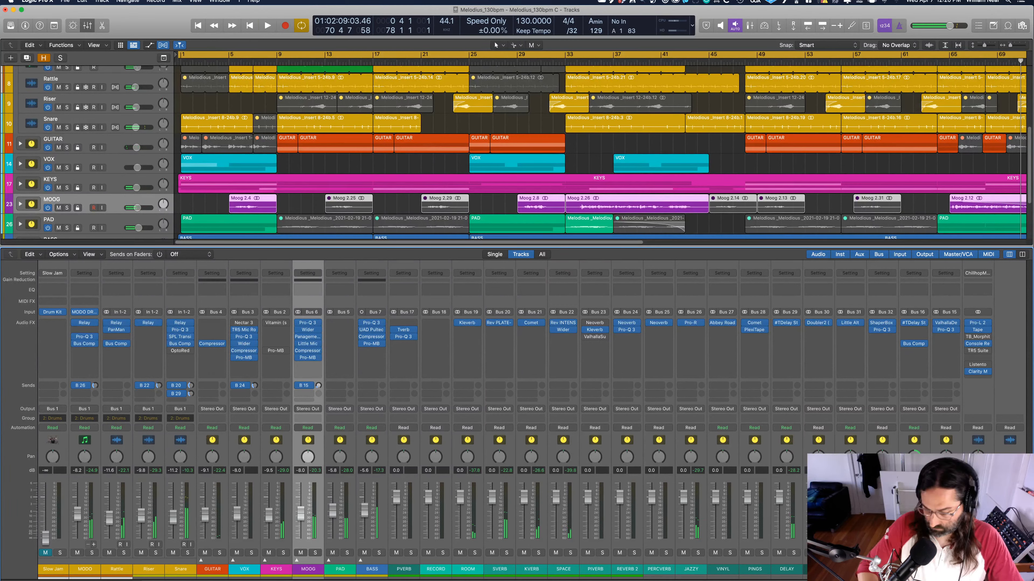
Play the whole song from the beginning, follow the arrangement and channel meters, and stop in bar 73.
key("Return")
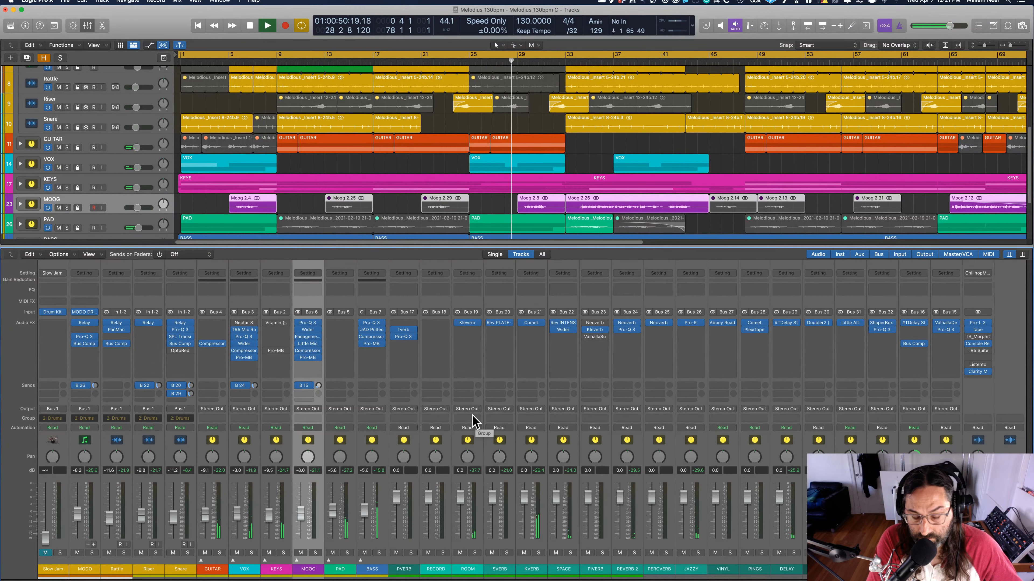
scroll(448, 425, "left", 3)
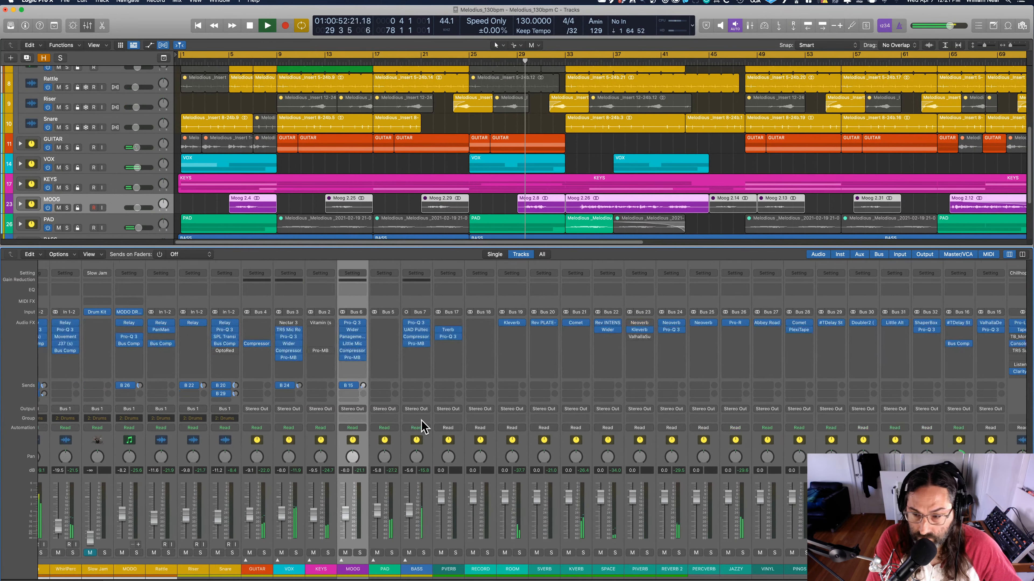
scroll(423, 425, "right", 3)
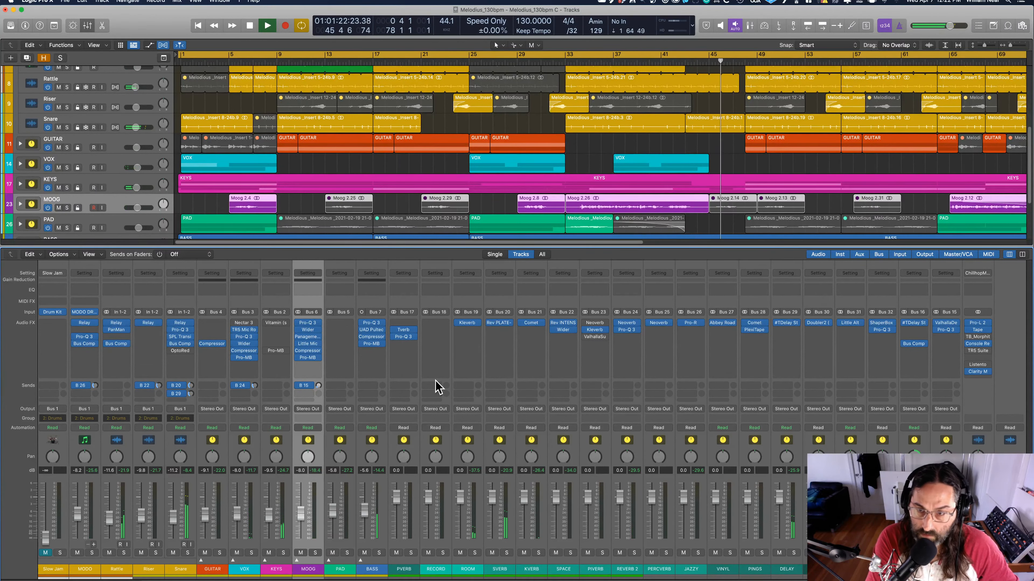
scroll(592, 180, "right", 10)
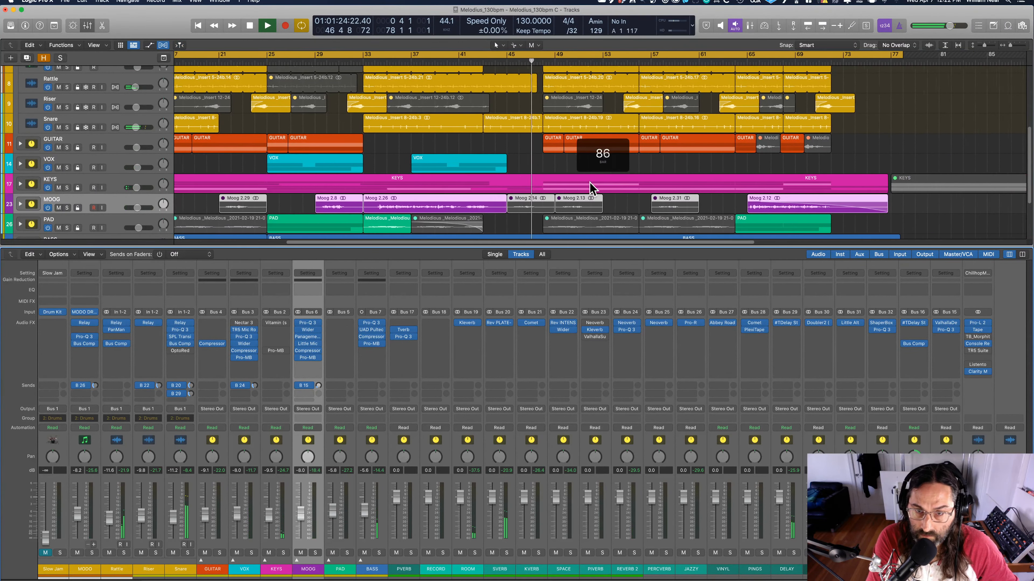
scroll(590, 188, "right", 3)
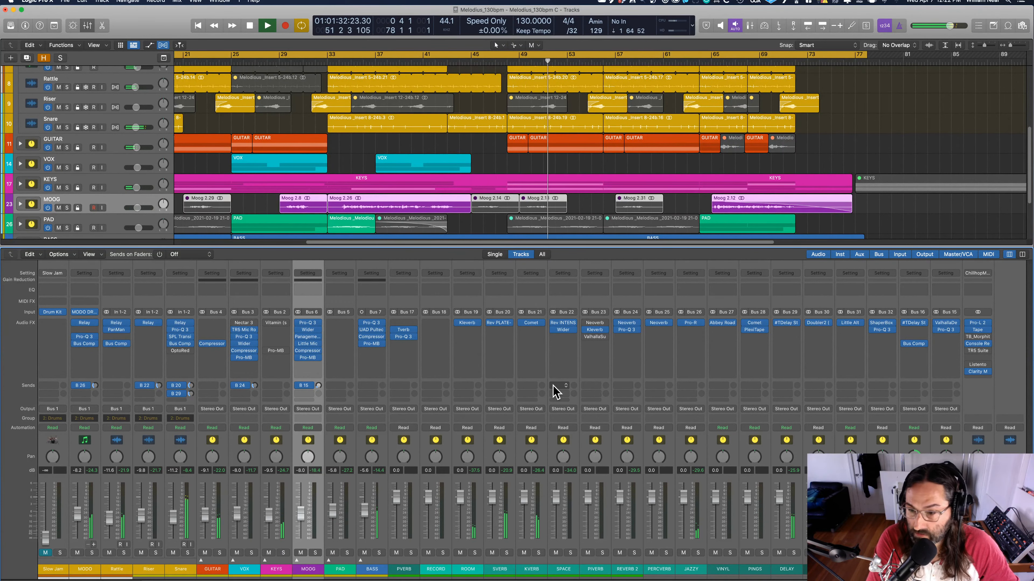
scroll(555, 392, "right", 1)
scroll(556, 393, "left", 1)
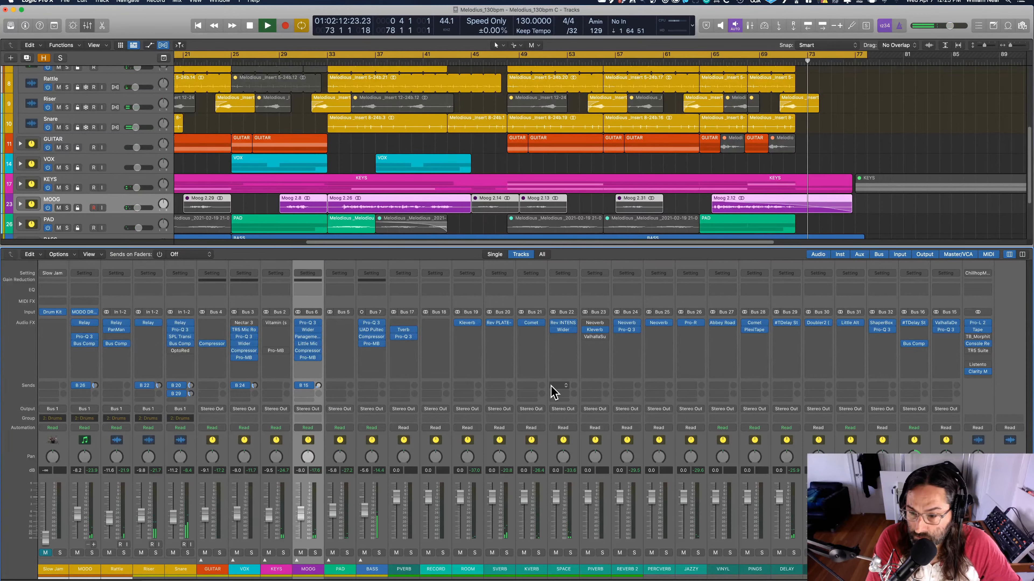
key("space")
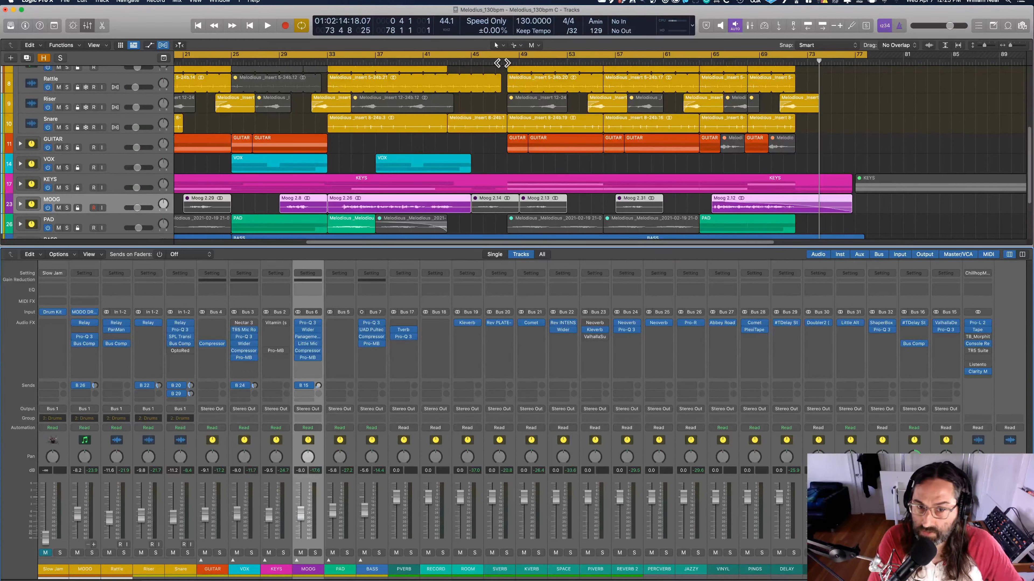
Replay the transition from about bar 46 into bar 52 with the drum tracks in view, and stop there.
key("space")
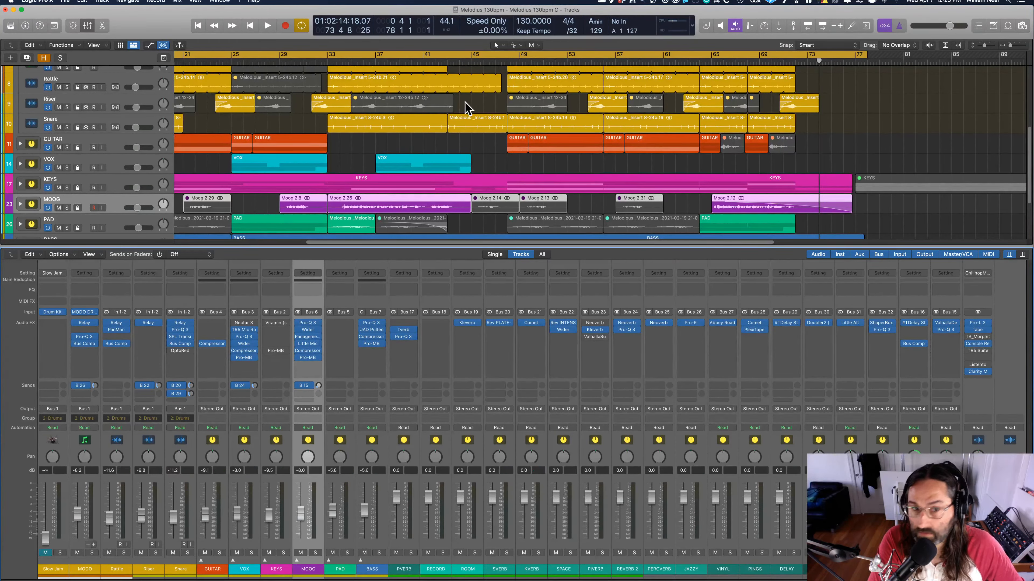
double_click(489, 63)
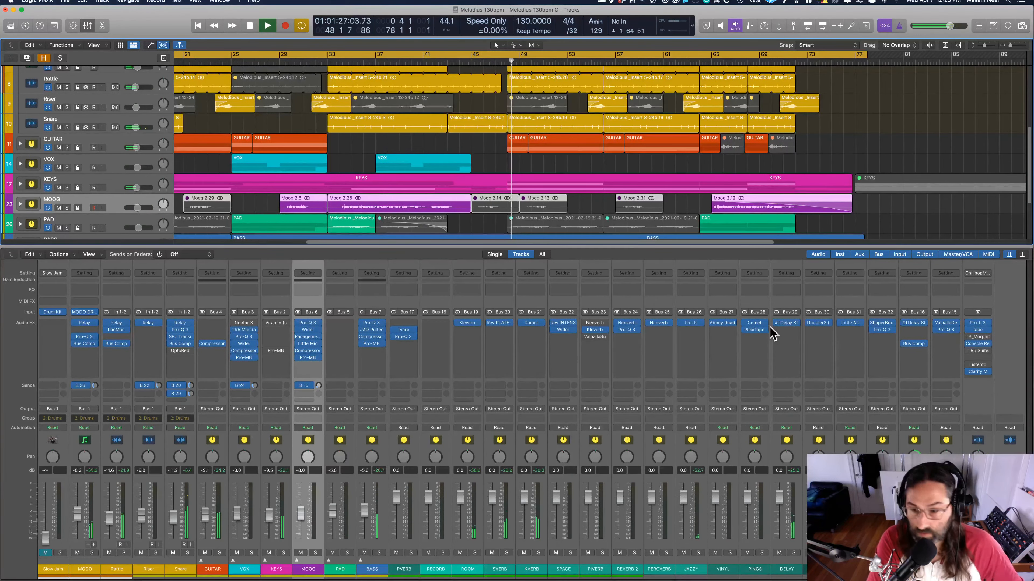
key("x")
key("x")
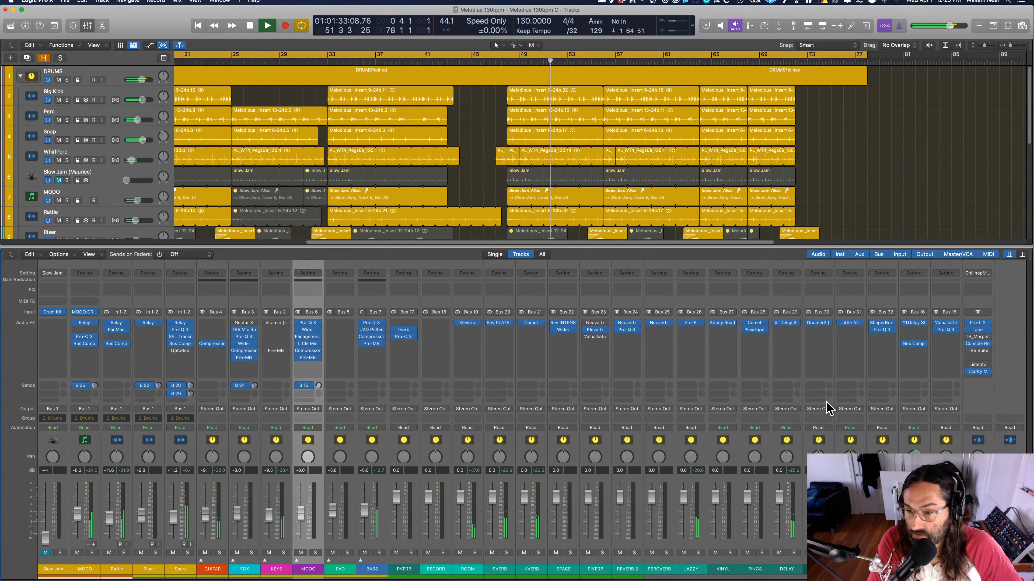
key("space")
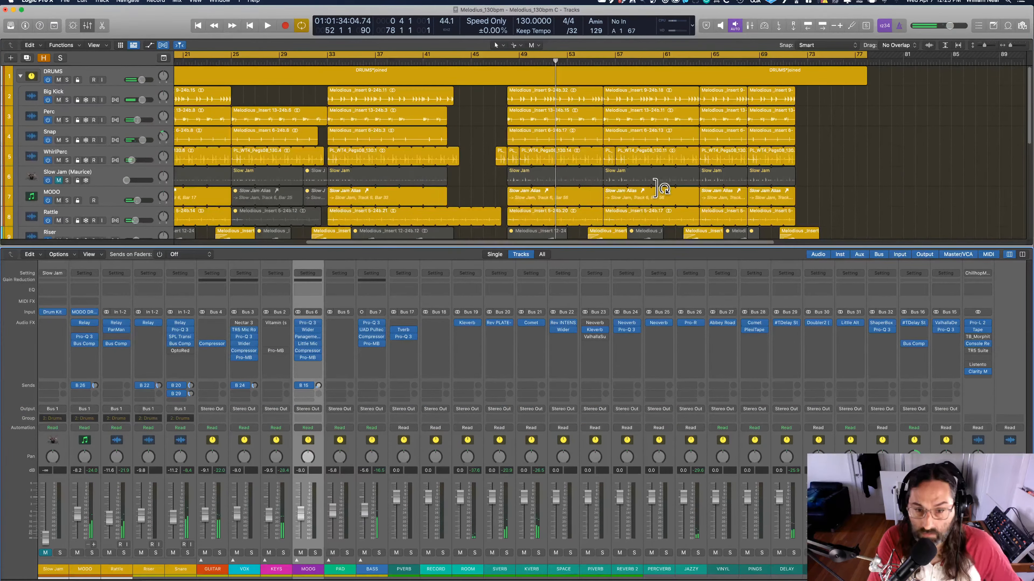
Hide the mixer, enlarge the arrangement around bar 52, and expand the KEYS and GUITAR track stacks with MOOG left collapsed.
key("x")
left_click_drag(697, 445, 464, 59)
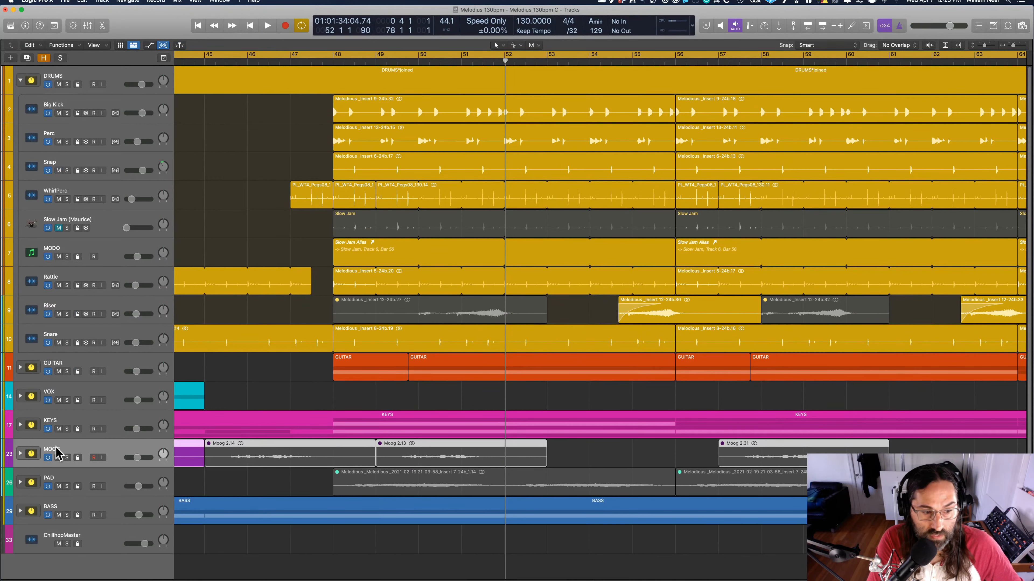
left_click(20, 454)
scroll(301, 426, "down", 1)
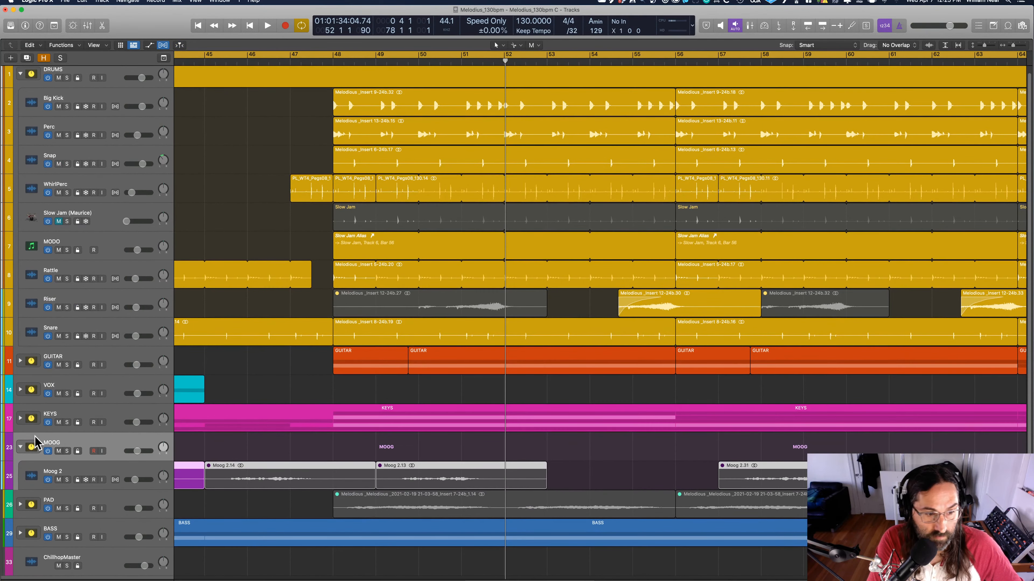
left_click(18, 444)
left_click(20, 420)
scroll(204, 415, "down", 1)
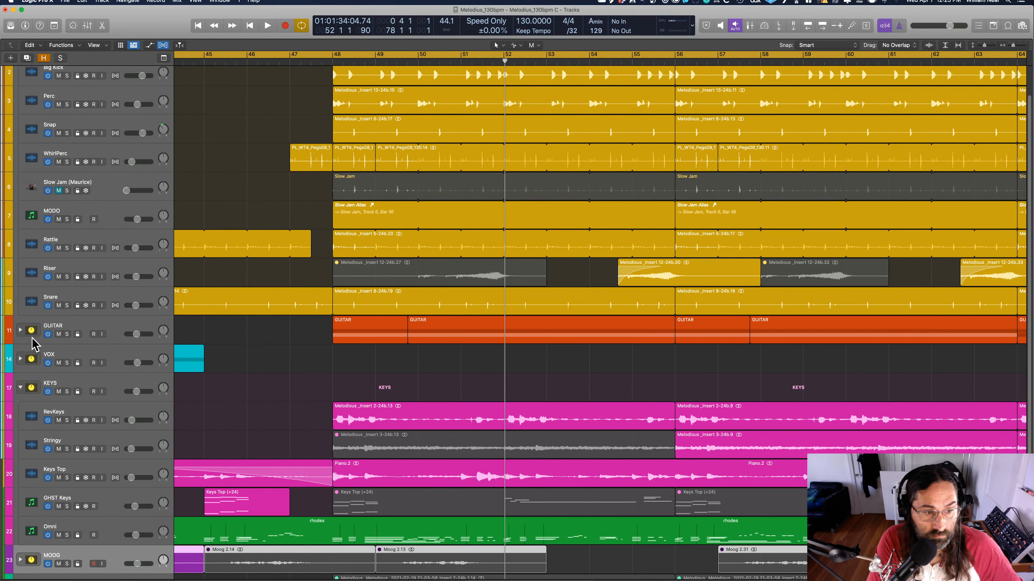
left_click(20, 330)
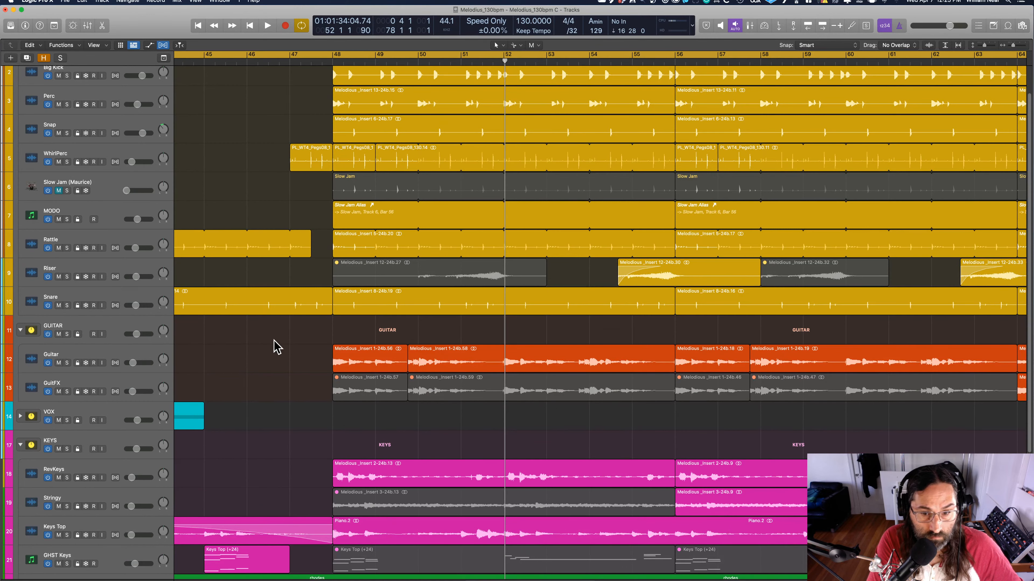
Expand the BASS track stack and inspect the bass and neighbouring regions' waveforms closely around bar 52.
scroll(379, 369, "down", 4)
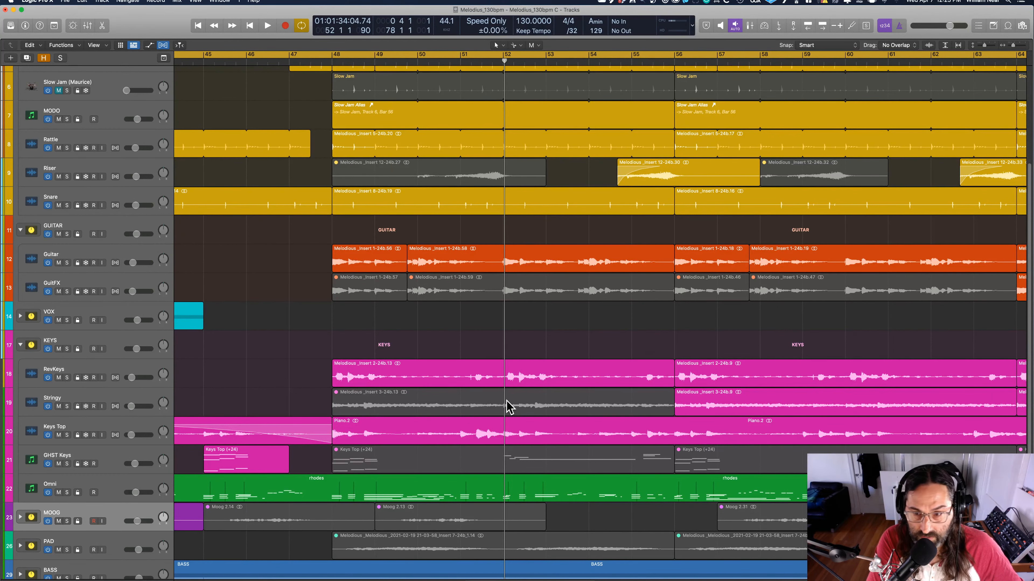
scroll(509, 403, "up", 5)
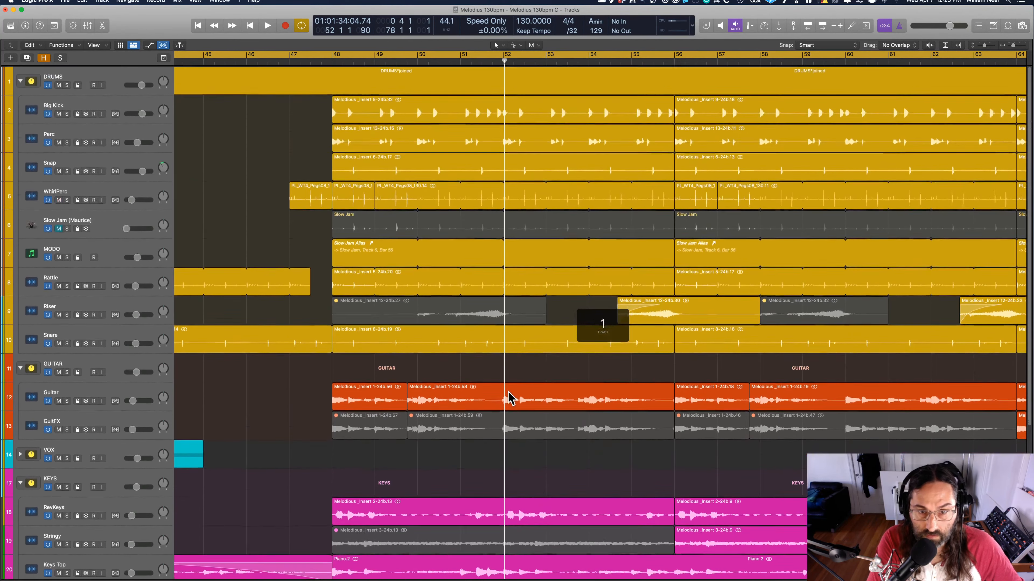
scroll(509, 397, "down", 7)
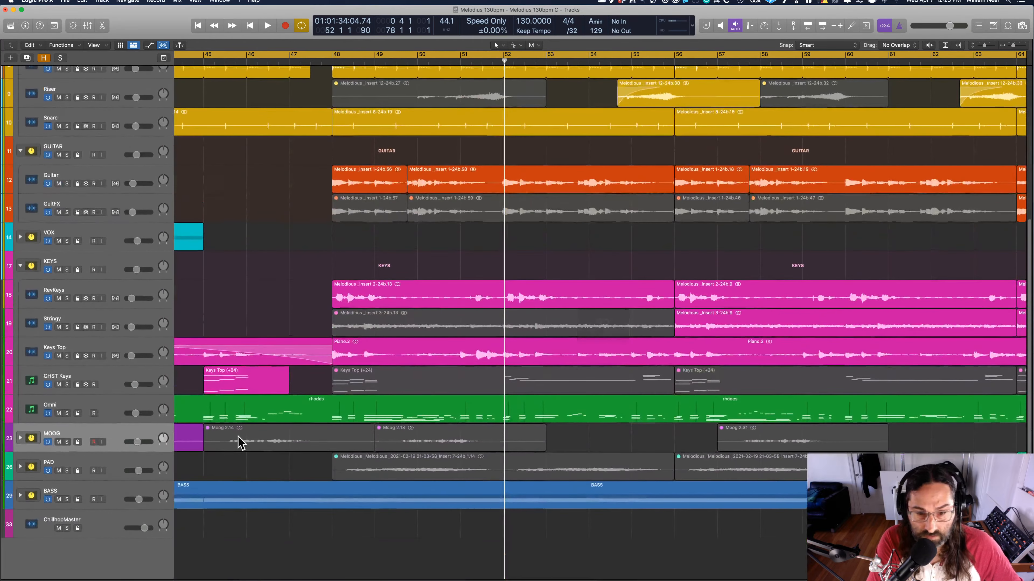
left_click(19, 495)
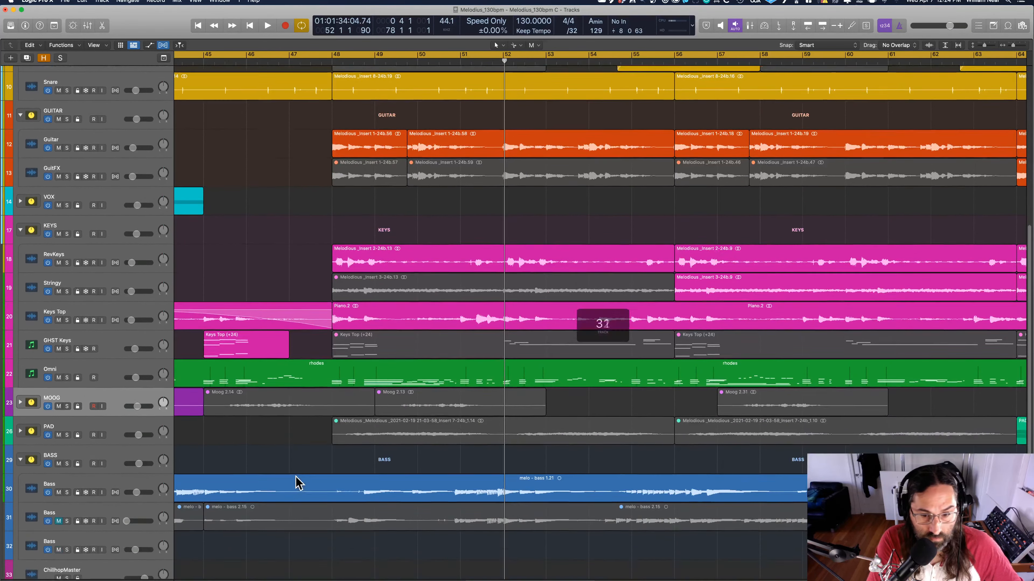
left_click_drag(439, 432, 630, 546)
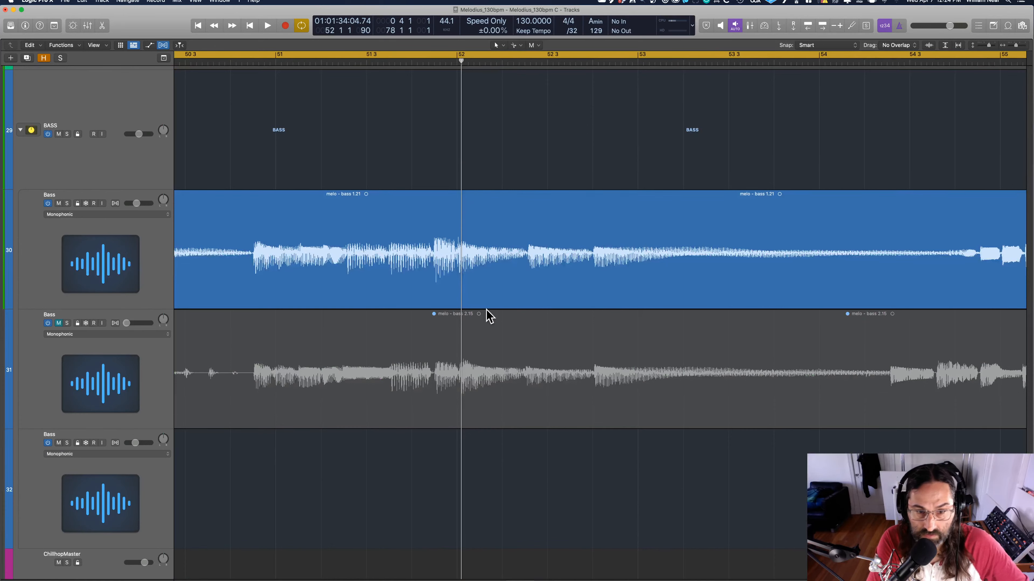
scroll(489, 264, "up", 8)
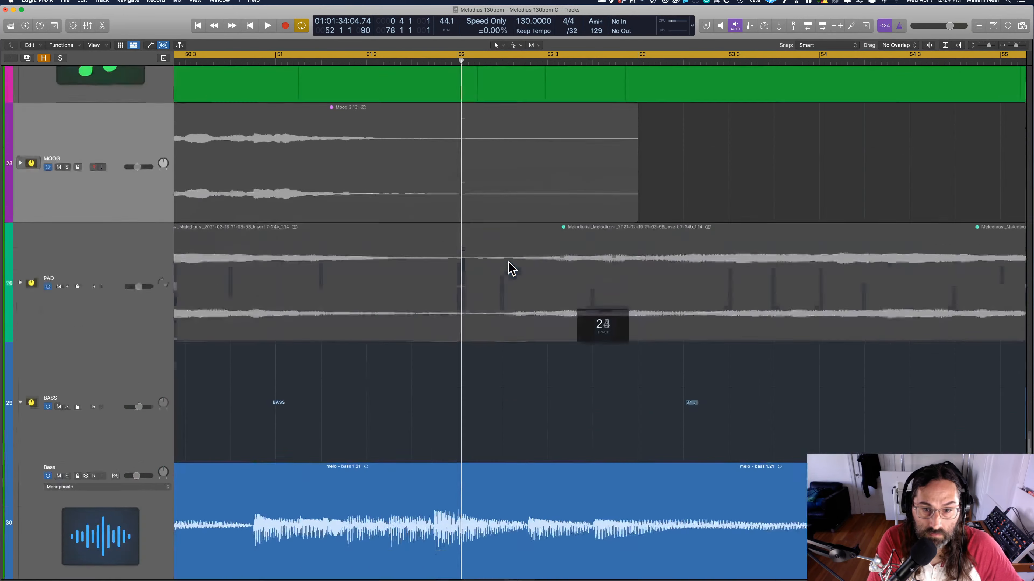
Turn off cycle mode, listen from bar 50 into bar 52, and return the playhead to bar 49.
left_click(215, 57)
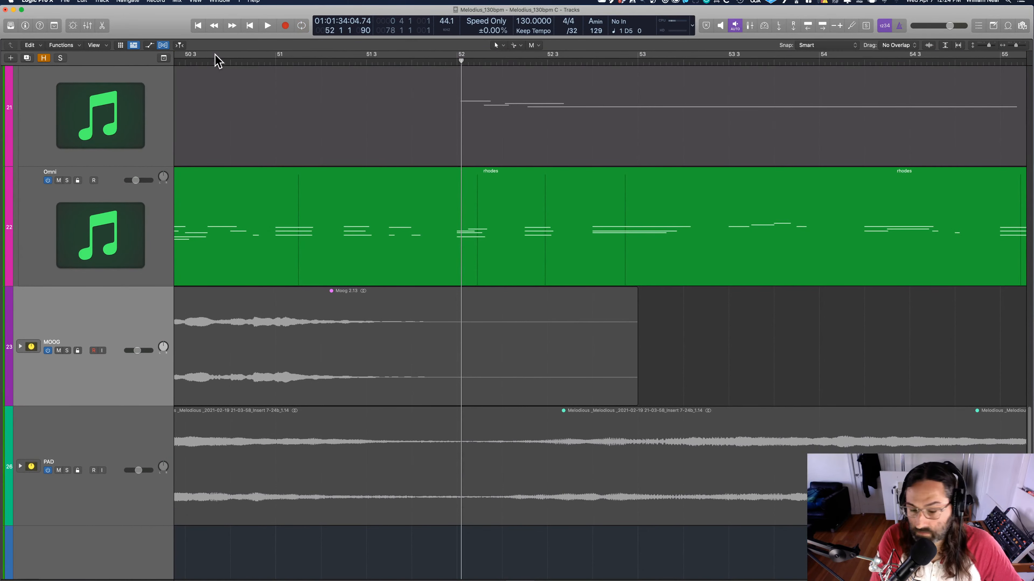
key("comma")
key("comma")
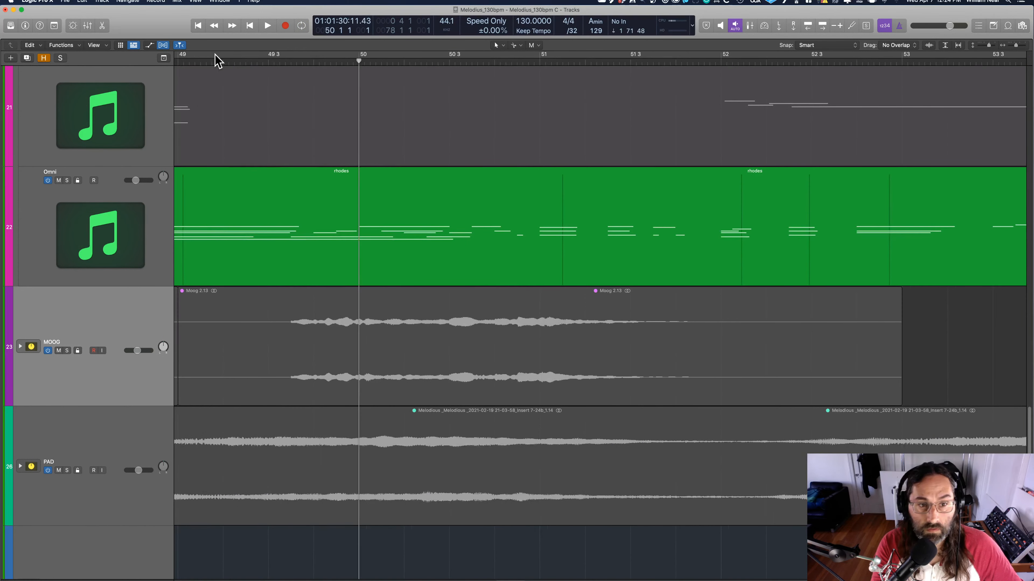
key("space")
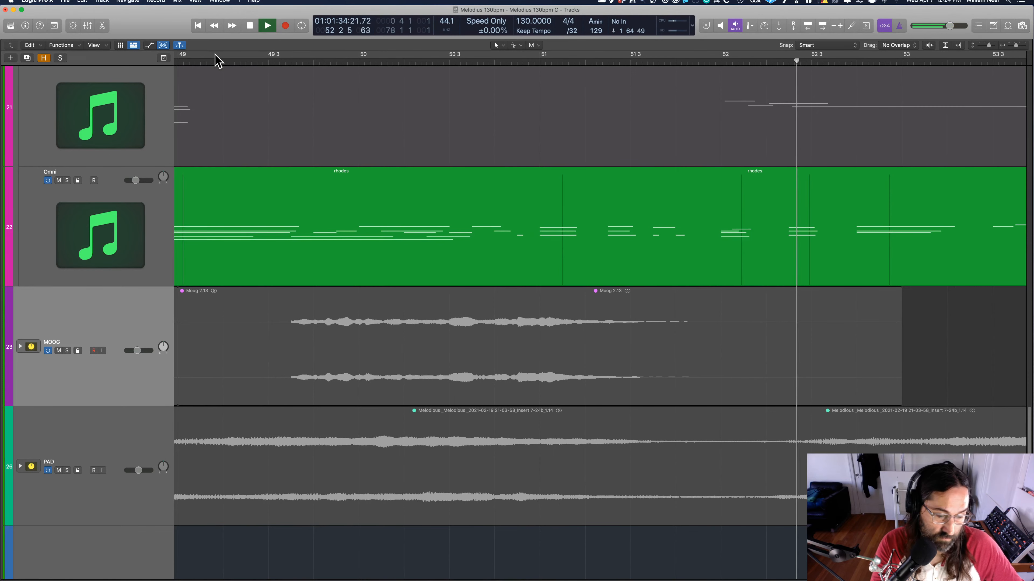
key("space")
key("comma")
key("comma")
key("comma")
key("comma")
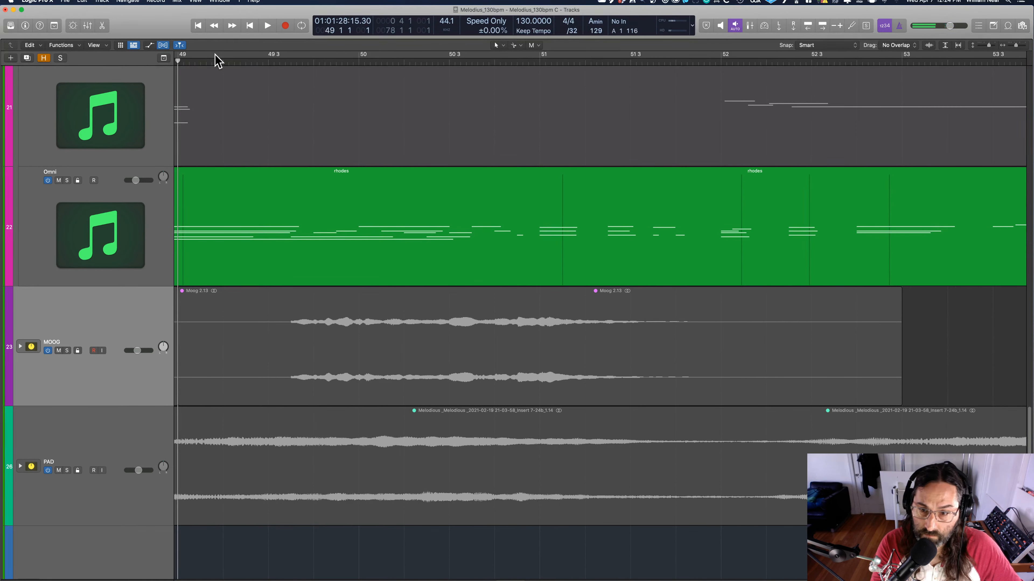
Listen to the end of bar 55 by playing from bar 55 with the keys and bass tracks in view.
scroll(558, 165, "up", 8)
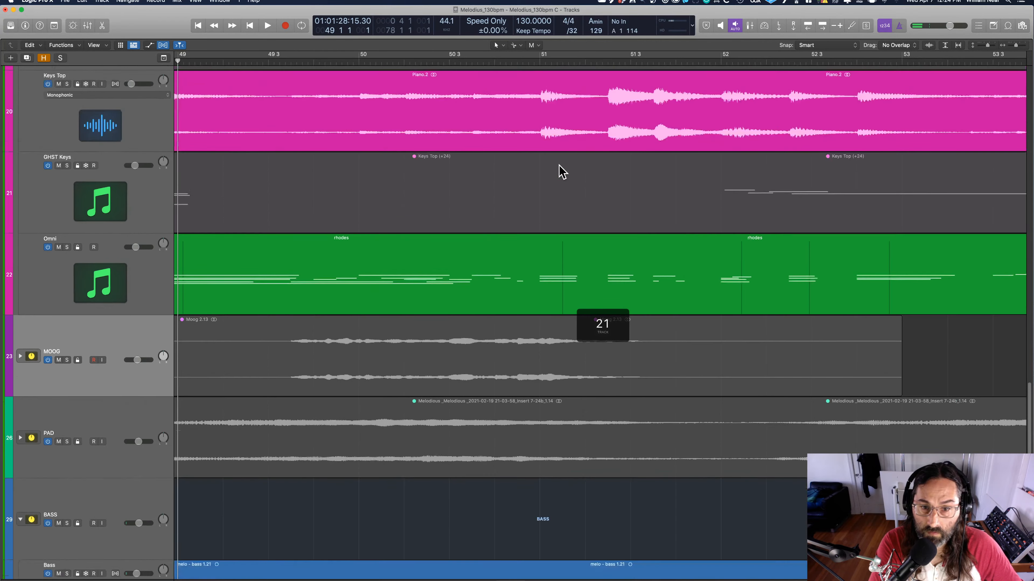
scroll(559, 166, "left", 6)
scroll(562, 172, "down", 2)
scroll(538, 172, "left", 3)
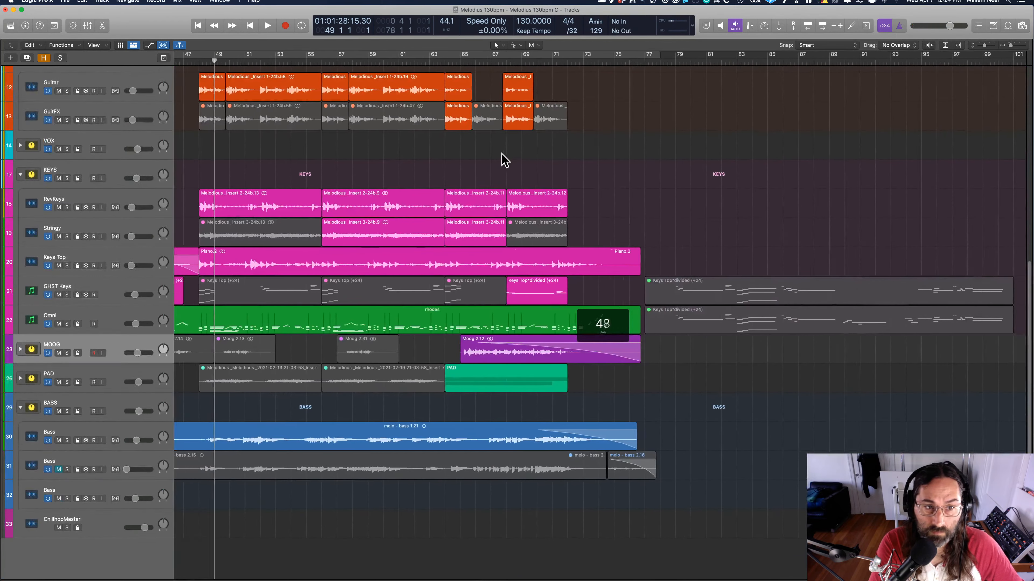
left_click(326, 61)
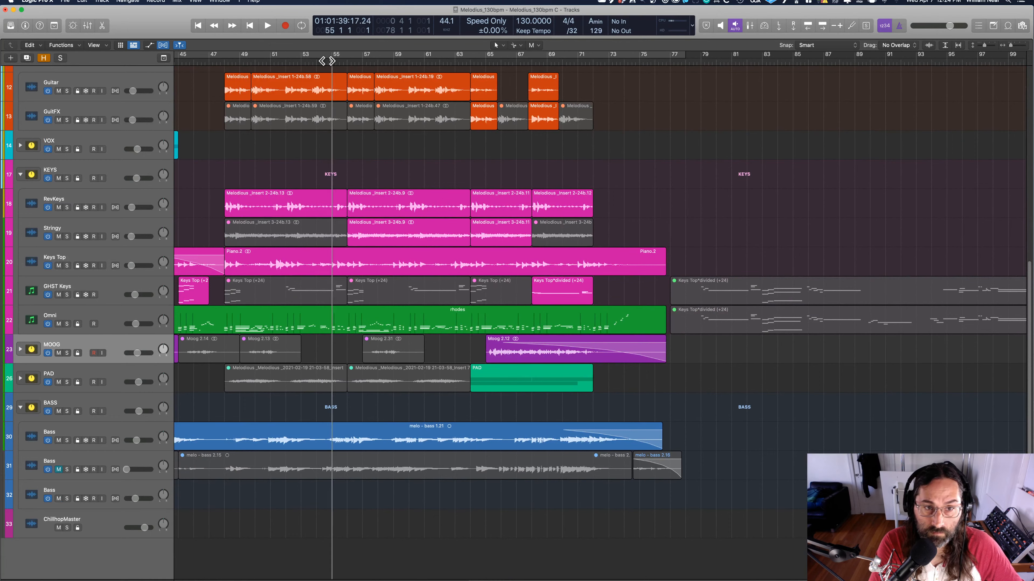
key("space")
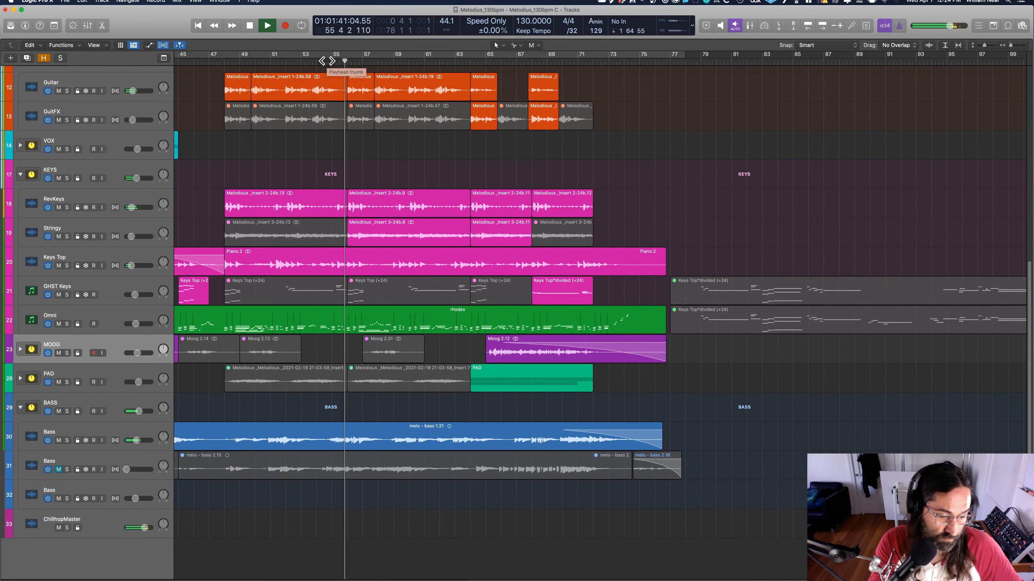
key("space")
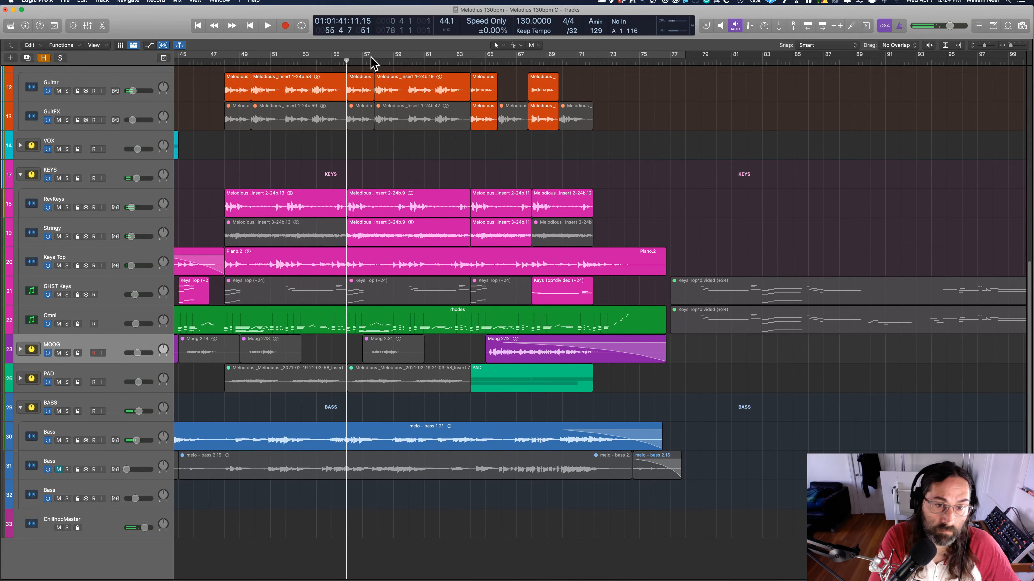
Replay from about bar 53 to the end of bar 55 and examine the Riser and Snare regions there up close.
scroll(422, 152, "up", 8)
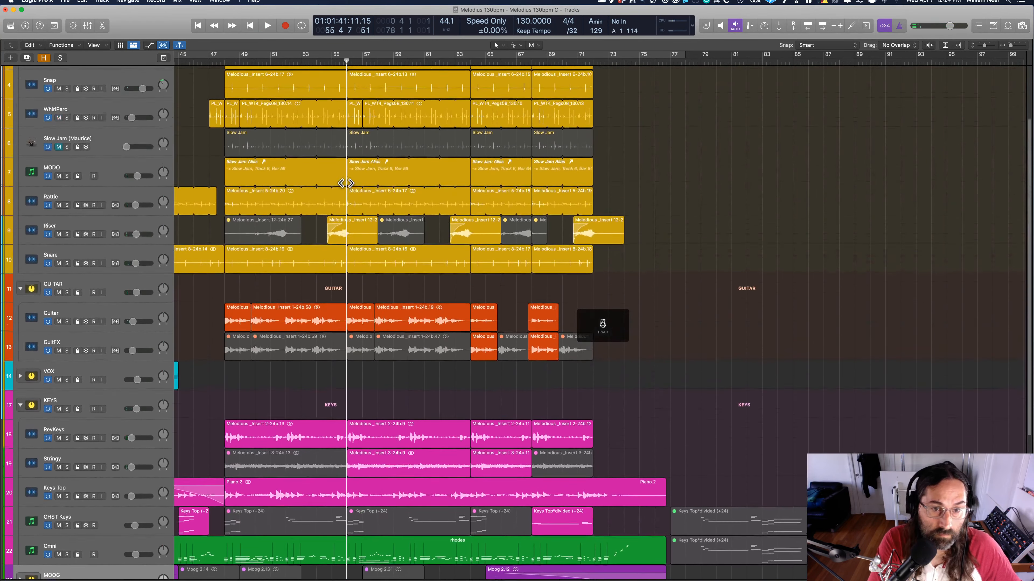
scroll(346, 183, "up", 3)
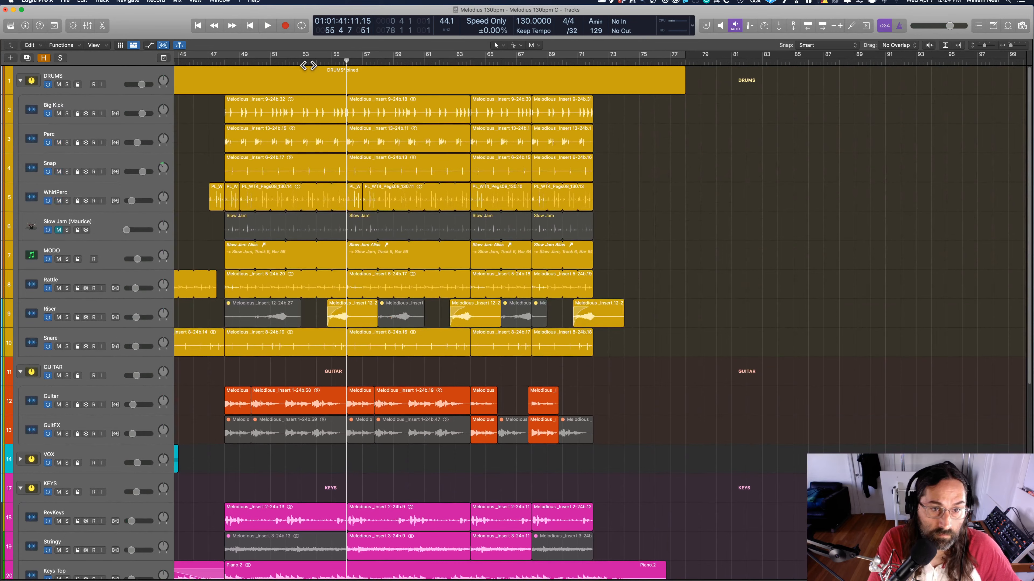
left_click(308, 63)
key("space")
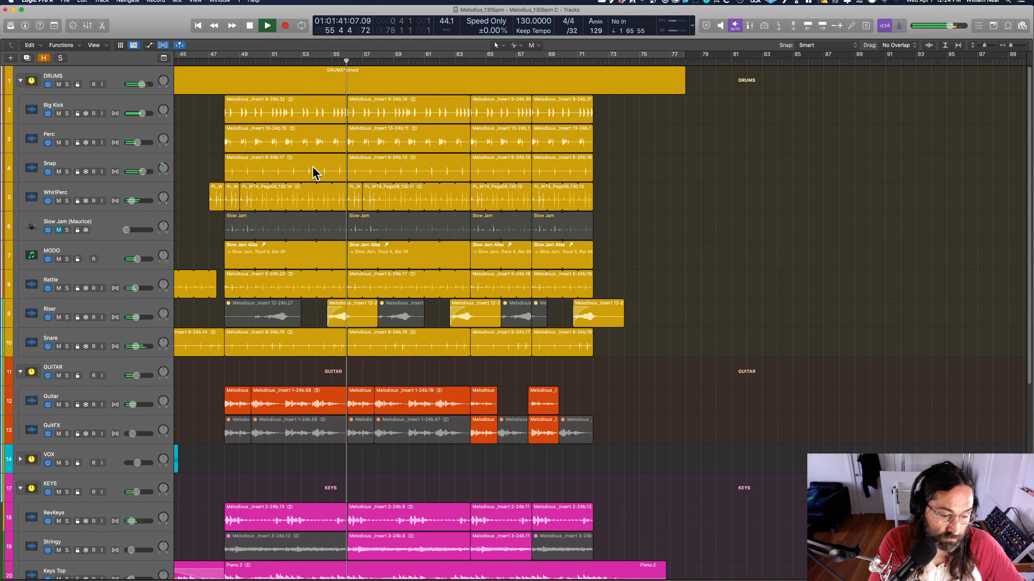
key("space")
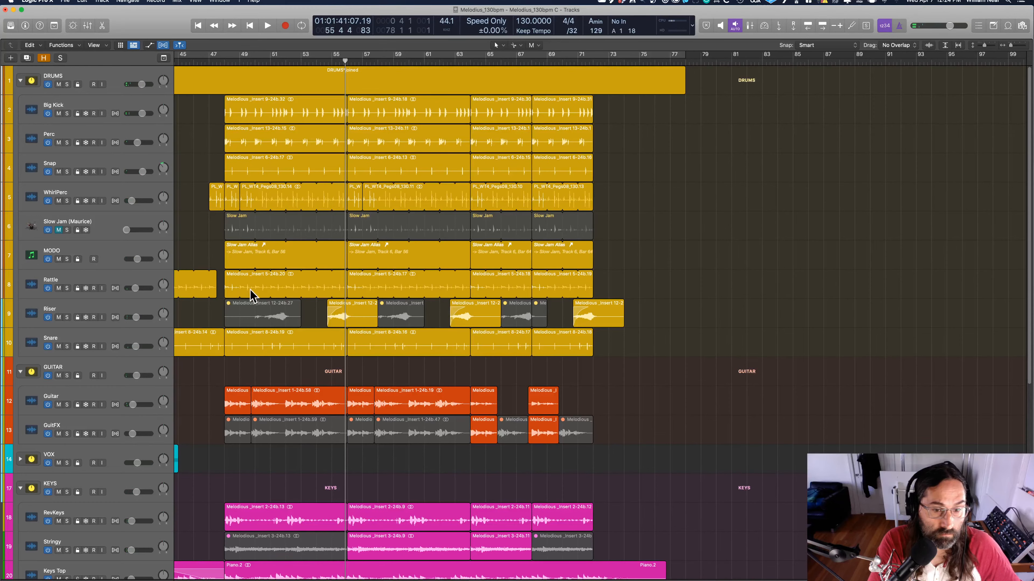
left_click_drag(251, 296, 511, 406)
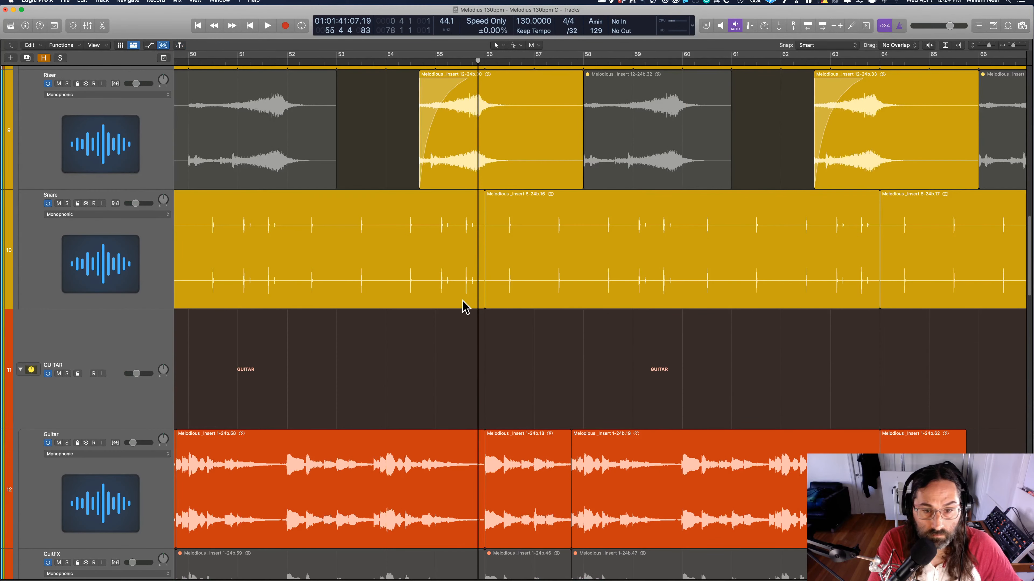
Listen once more from bar 54 to the end of bar 55 with the Riser and Snare tracks in view.
left_click(409, 60)
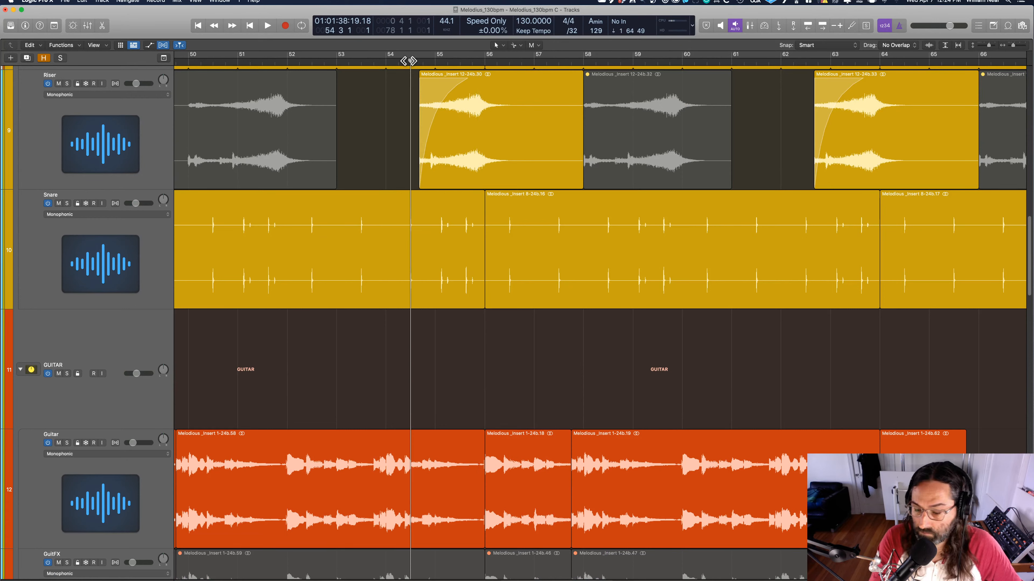
key("space")
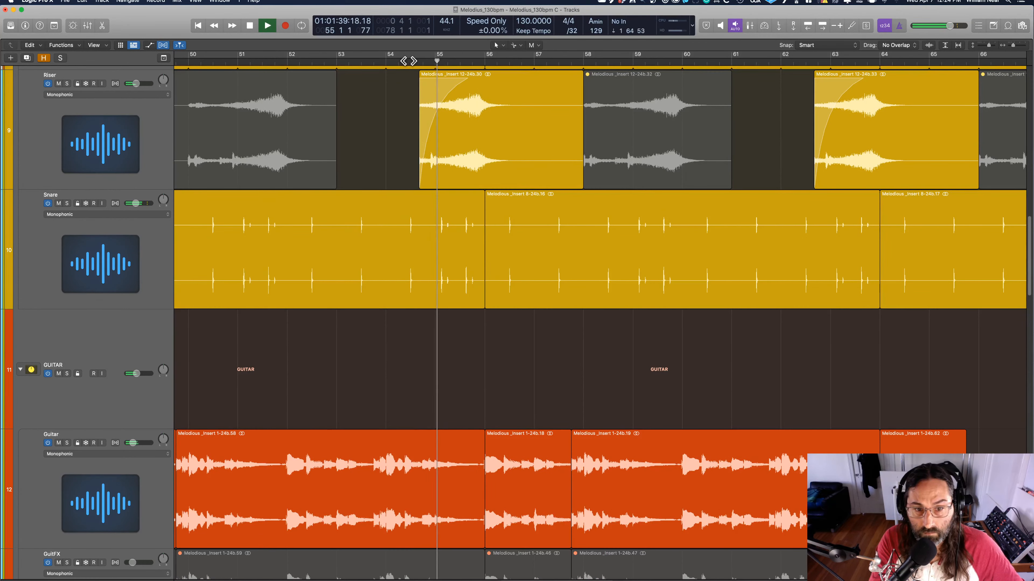
key("space")
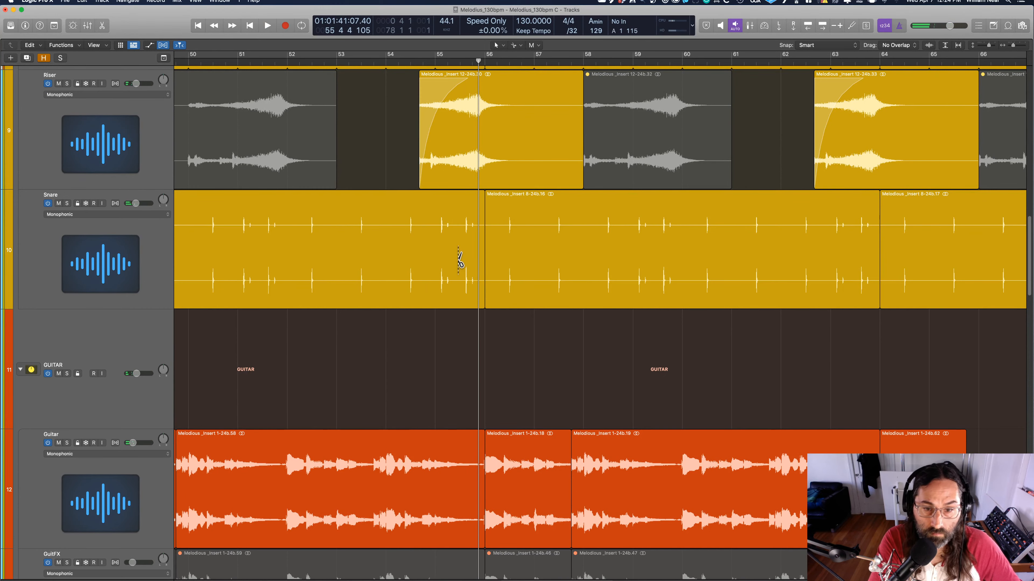
Split the Snare region midway through bar 55 and set the gain of the short piece before bar 56 to -3.6 dB.
left_click_drag(460, 261, 459, 261)
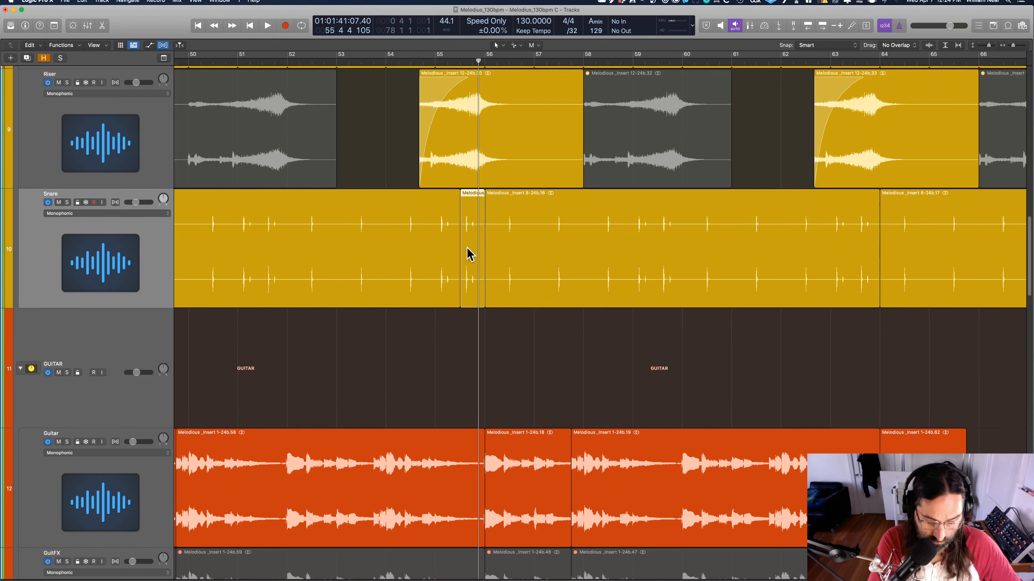
key("i")
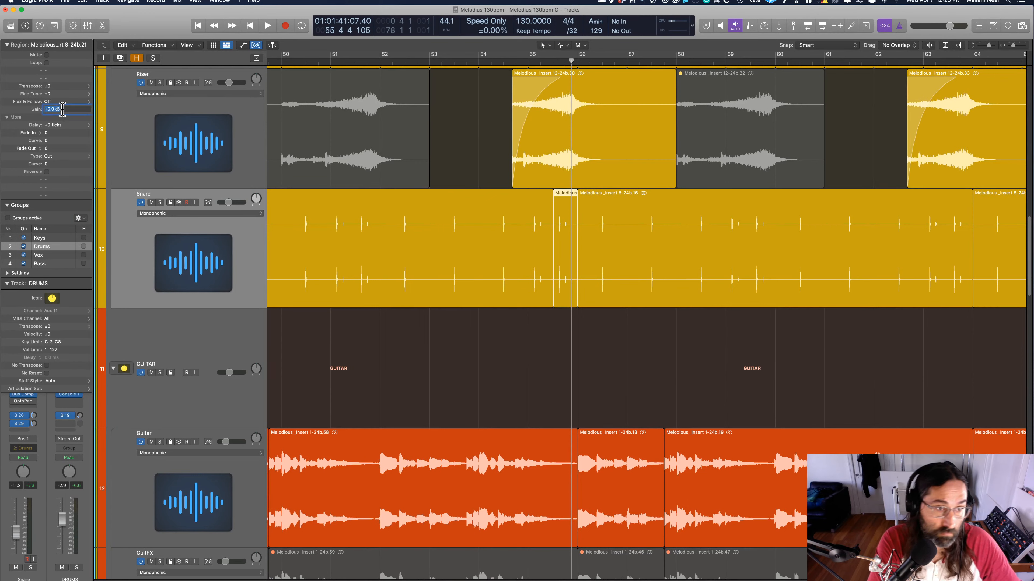
left_click(24, 109)
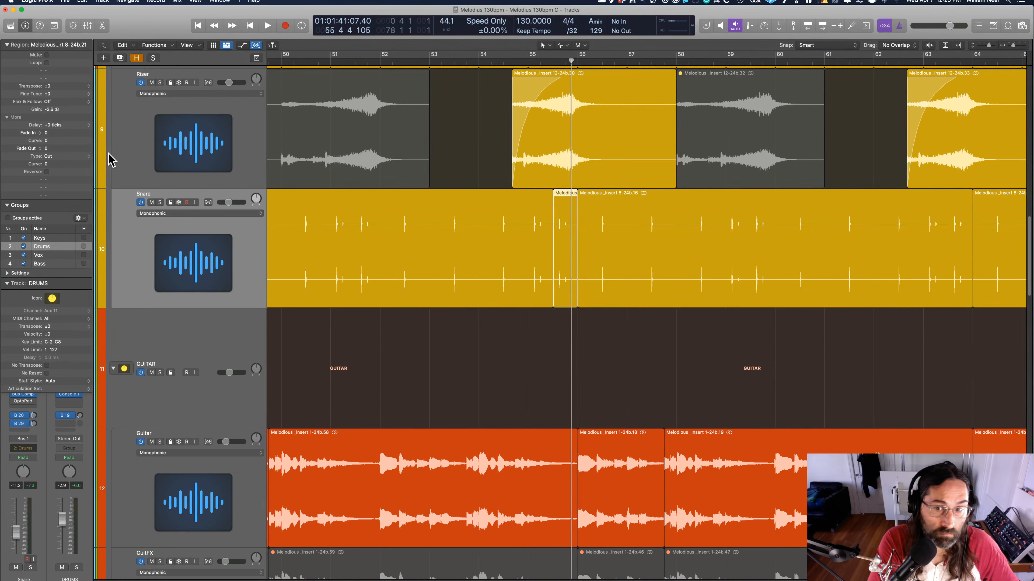
left_click(602, 372)
Solo the Guitar track and play it from about the middle of bar 54 into bar 56.
scroll(601, 373, "down", 10)
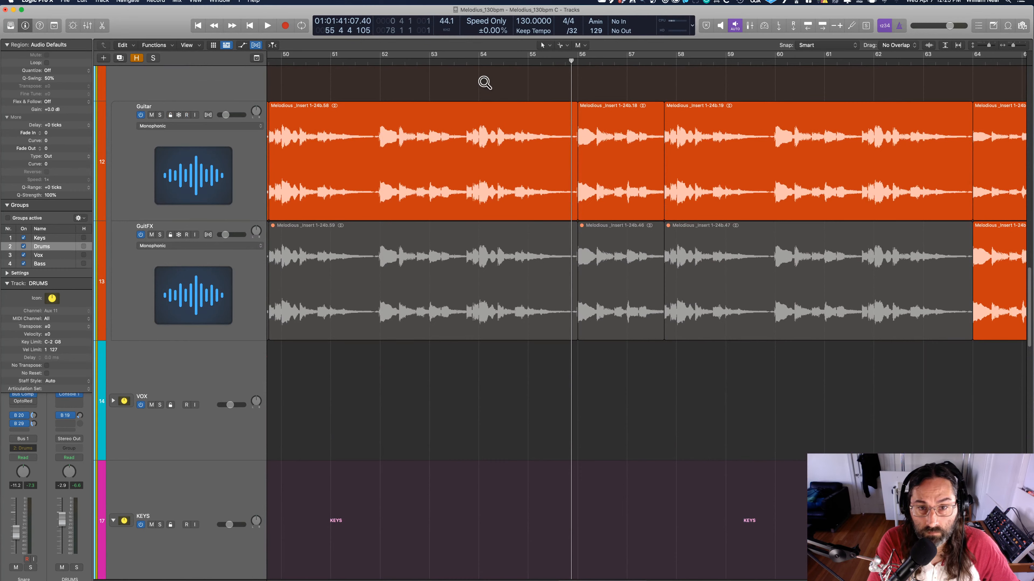
left_click_drag(484, 83, 677, 301)
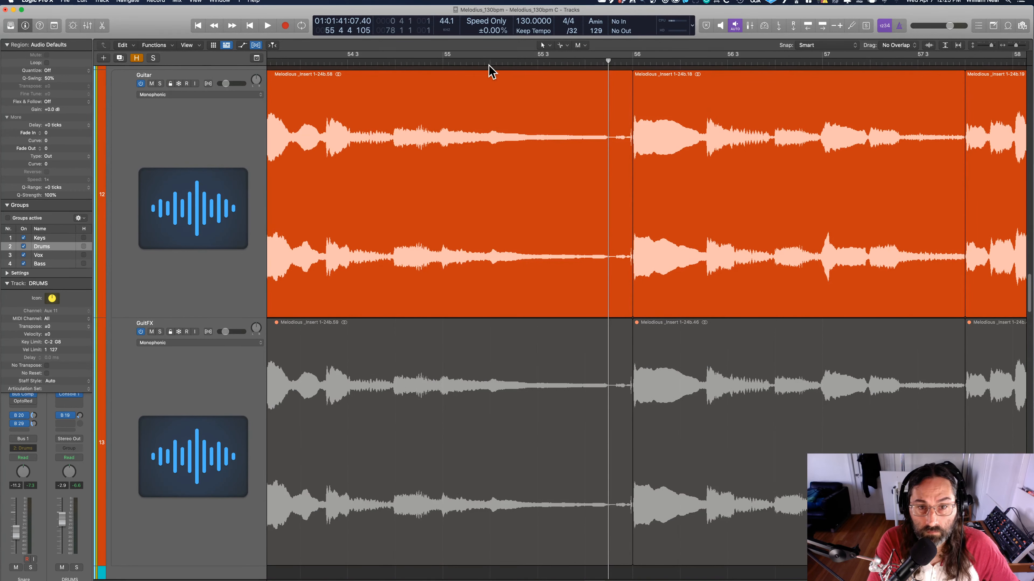
left_click(473, 62)
left_click(160, 83)
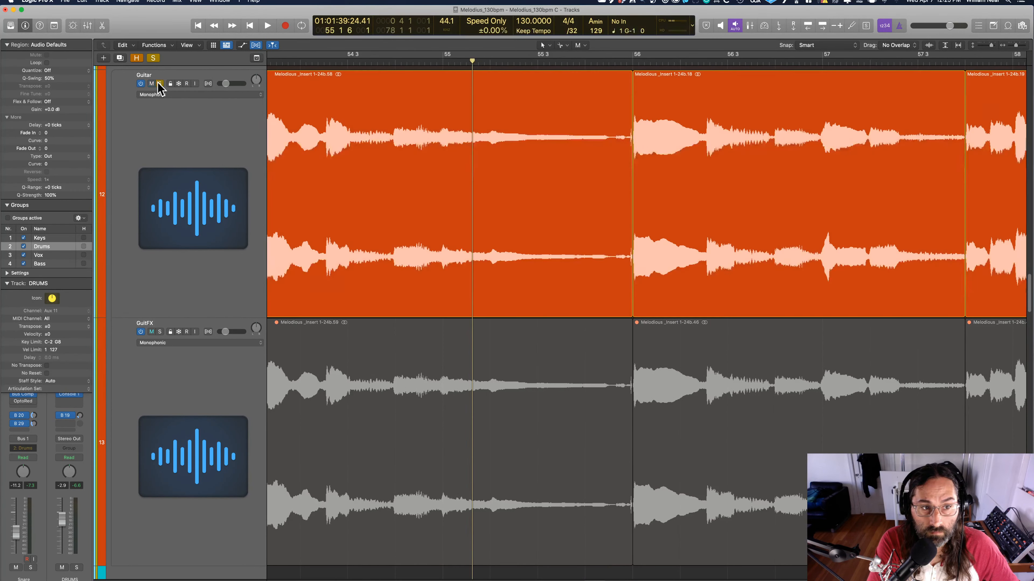
left_click(329, 62)
key("space")
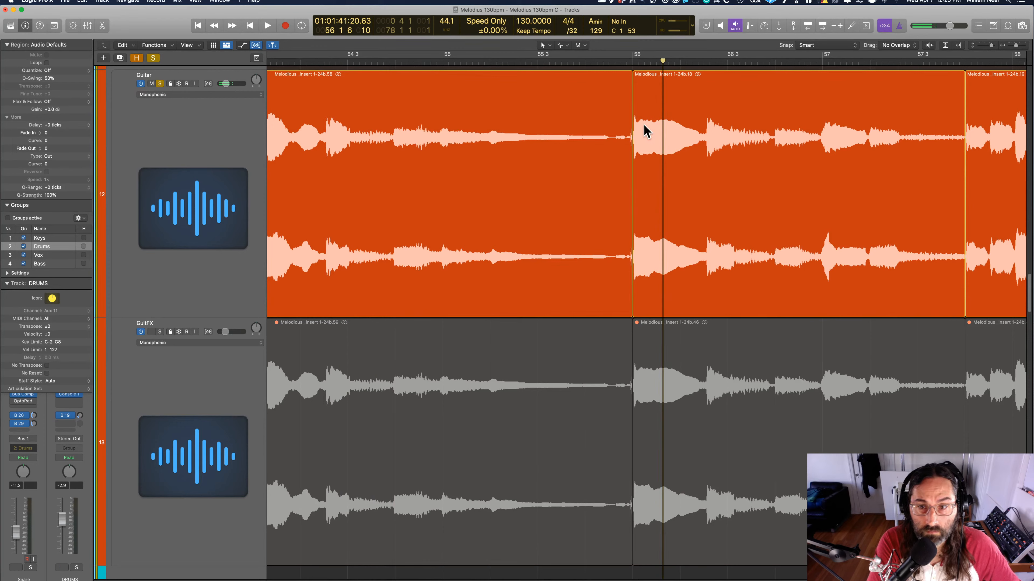
Replay the soloed guitar repeatedly across the region boundary at bar 56 and examine its waveform there up close.
left_click_drag(590, 112, 722, 188)
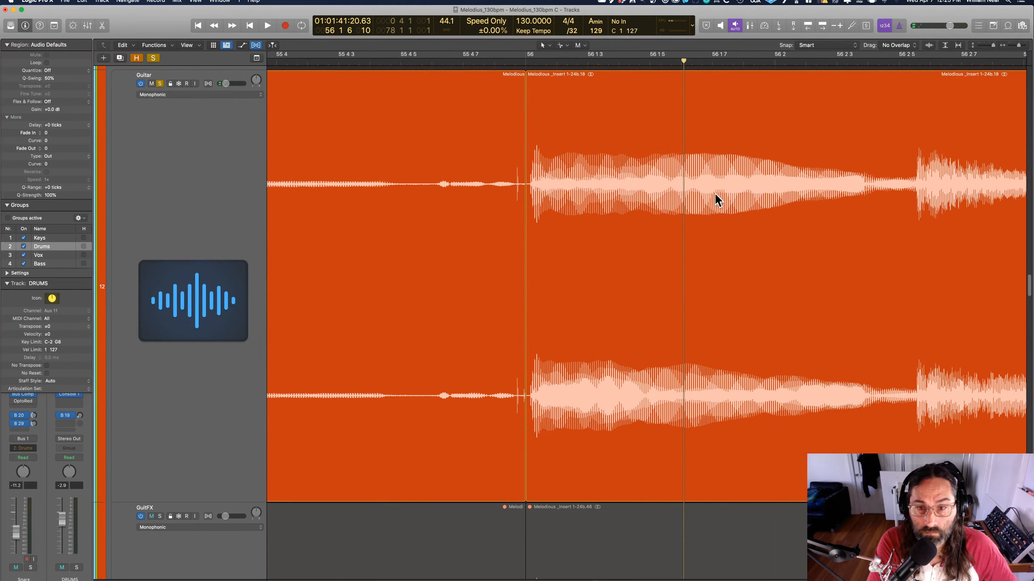
left_click(333, 61)
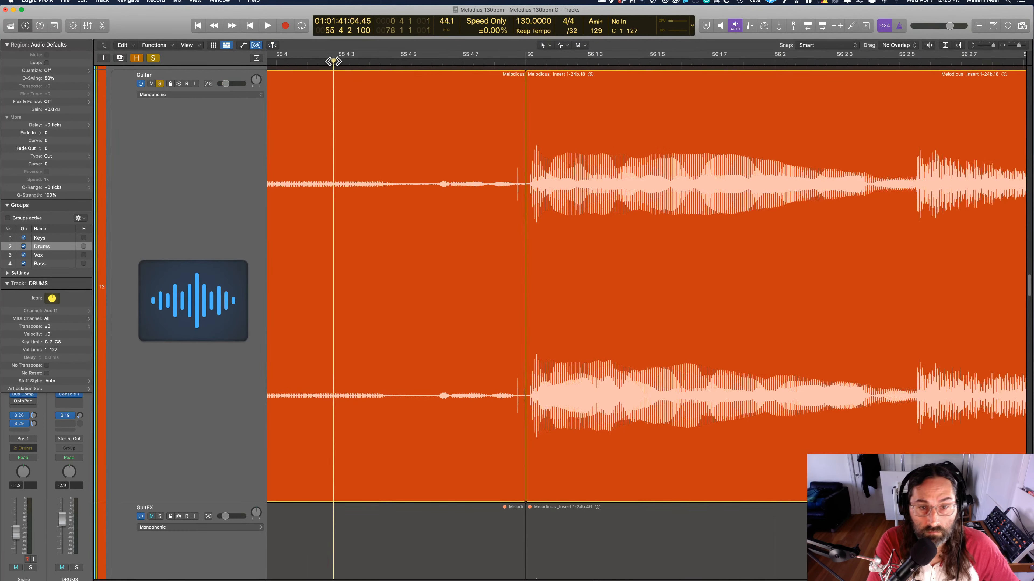
key("space")
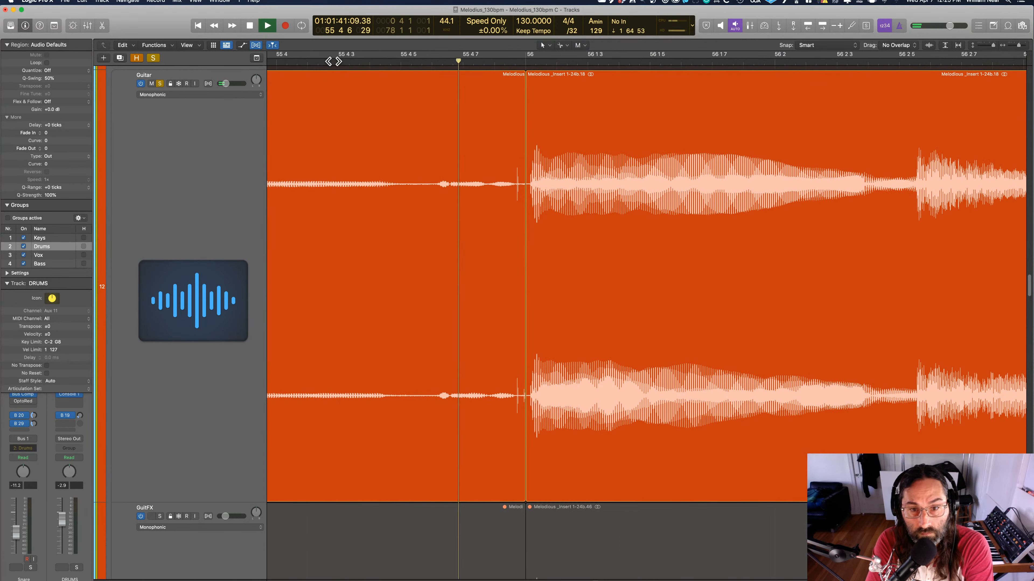
key("comma")
key("comma")
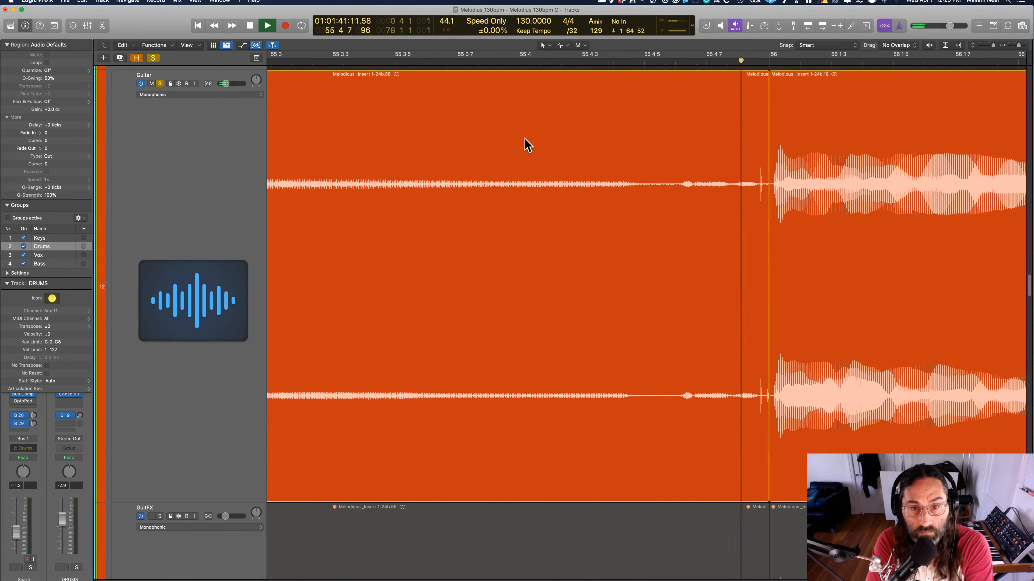
scroll(647, 164, "right", 10)
scroll(649, 164, "left", 2)
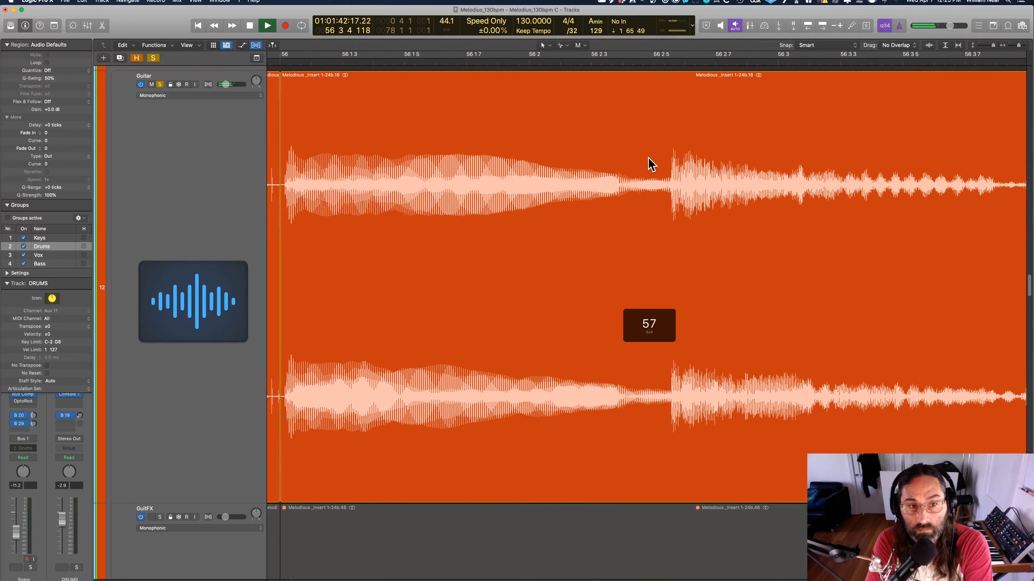
key("comma")
scroll(649, 164, "left", 2)
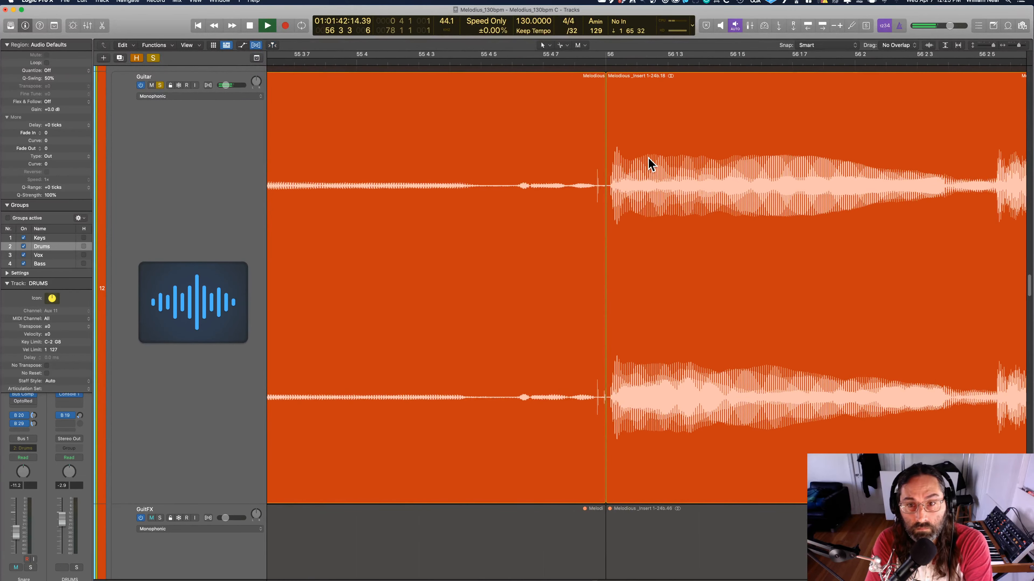
key("comma")
key("comma")
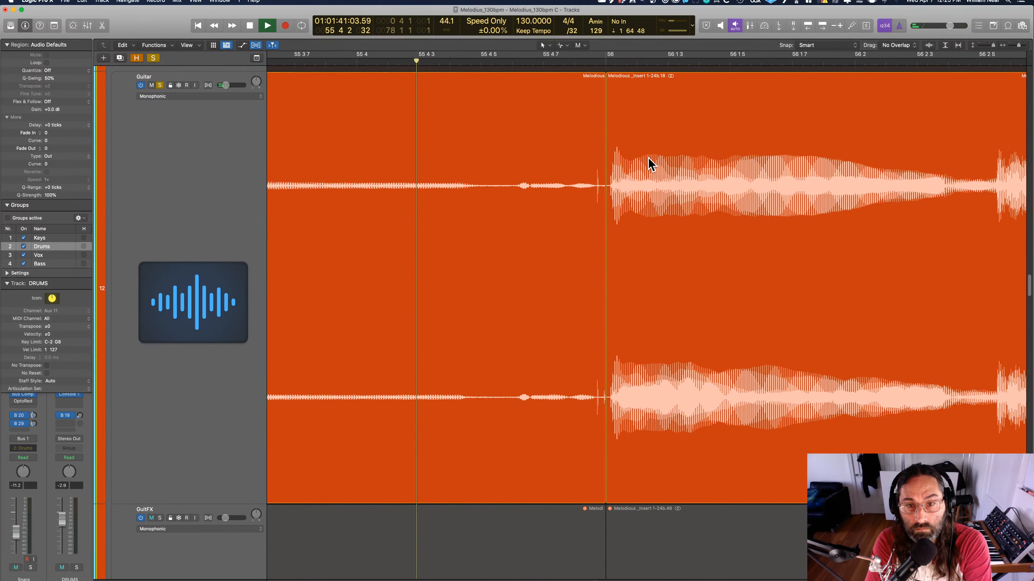
key("comma")
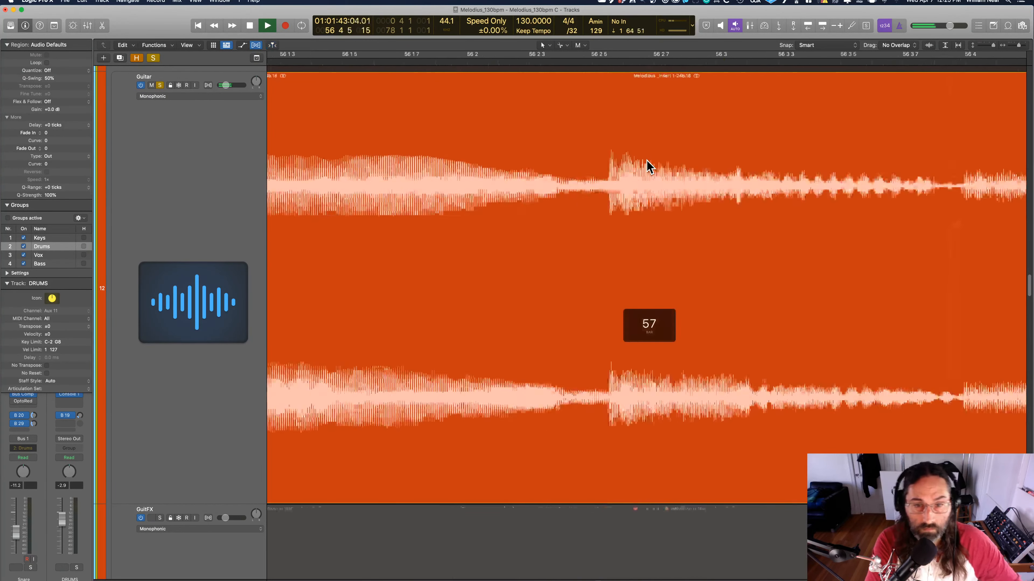
key("space")
scroll(648, 166, "left", 5)
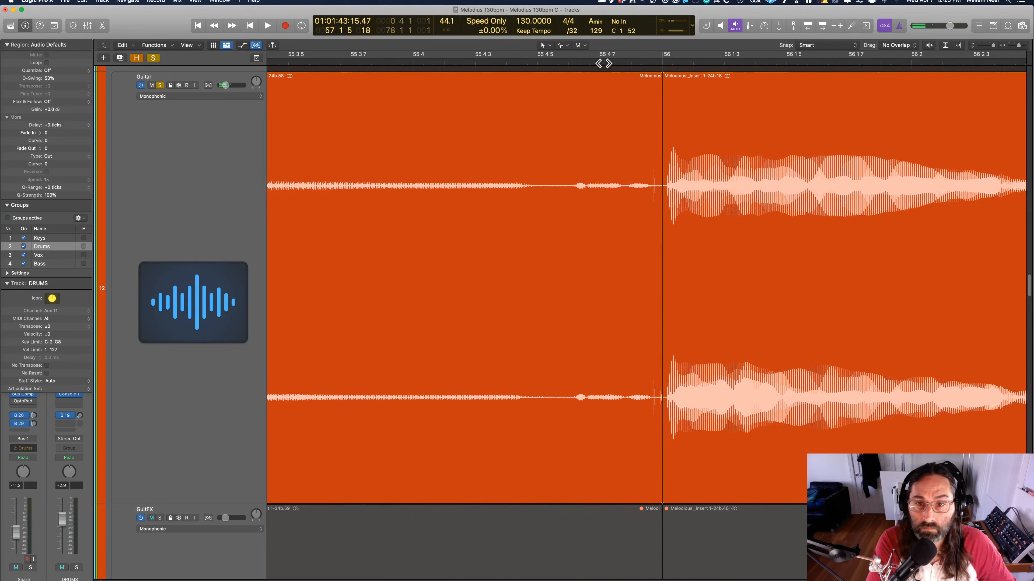
Trim the end of the Guitar region before bar 56 back to just ahead of the small spike in its waveform.
left_click(600, 62)
left_click_drag(576, 293, 749, 446)
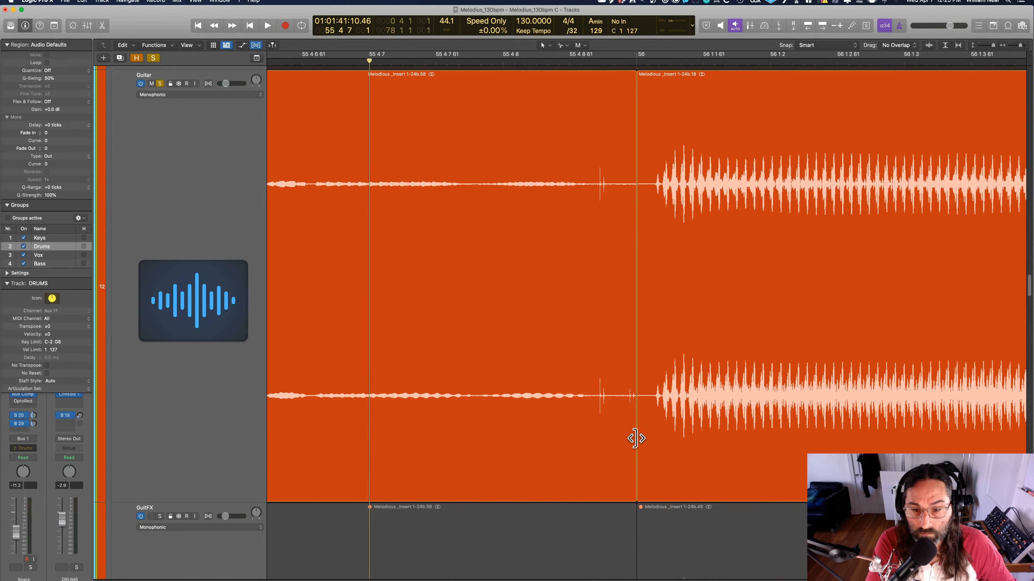
mouse_move(637, 440)
left_mouse_down()
mouse_move(624, 439)
mouse_move(632, 431)
left_mouse_up()
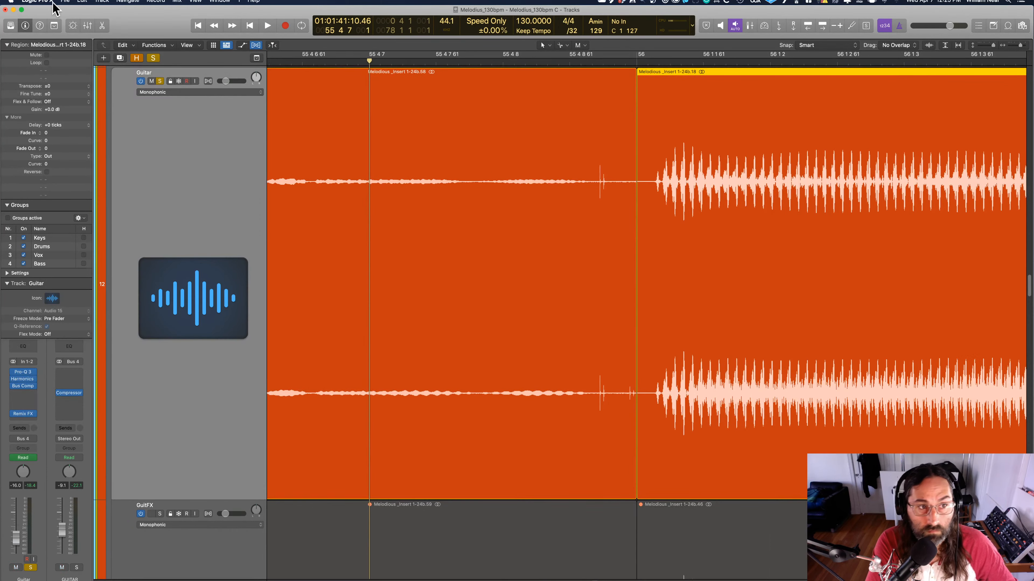
left_click(82, 1)
key("Up")
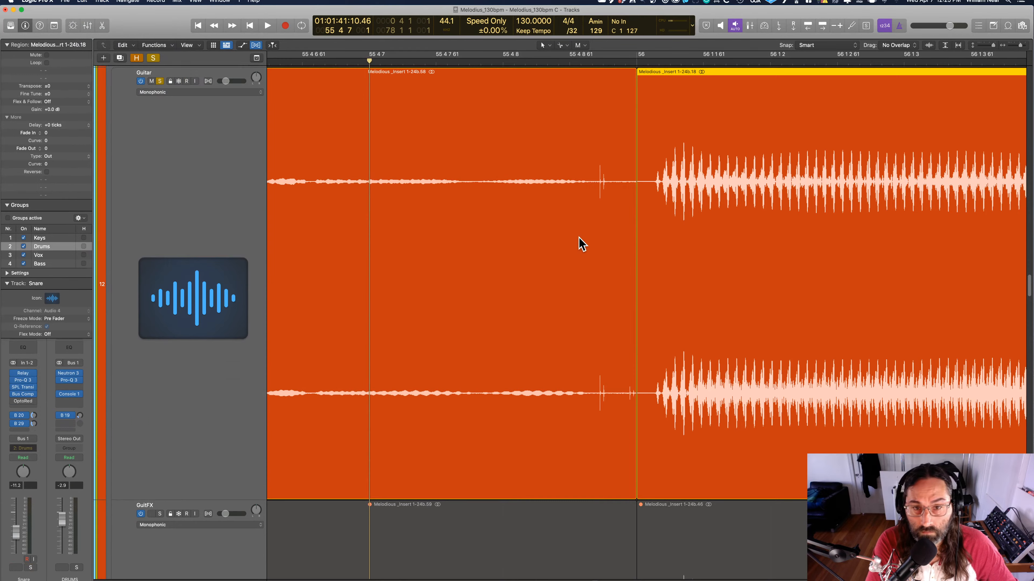
scroll(582, 220, "up", 5)
left_click(591, 206)
left_click(614, 272)
scroll(653, 352, "down", 5)
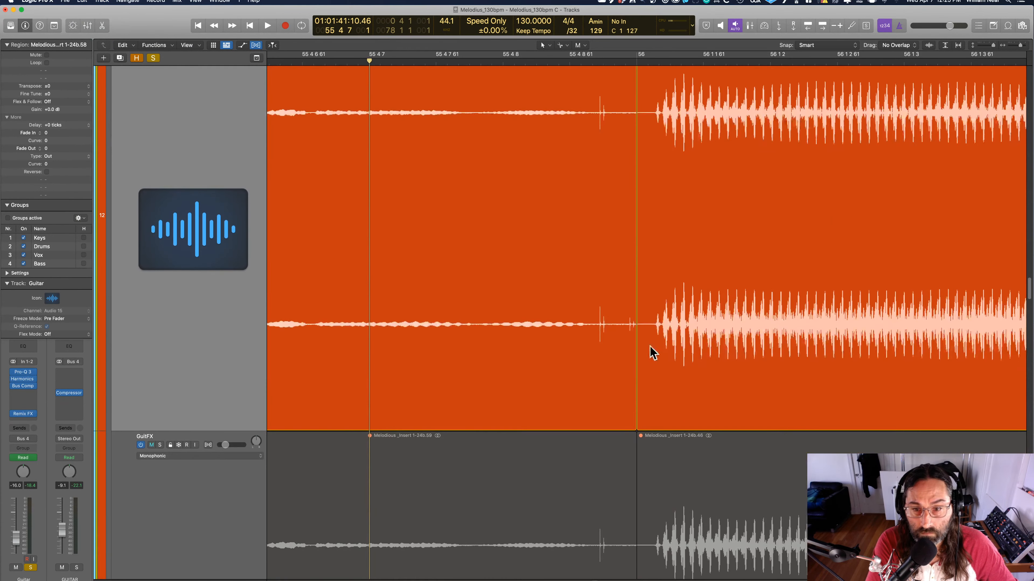
left_click_drag(633, 414, 598, 410)
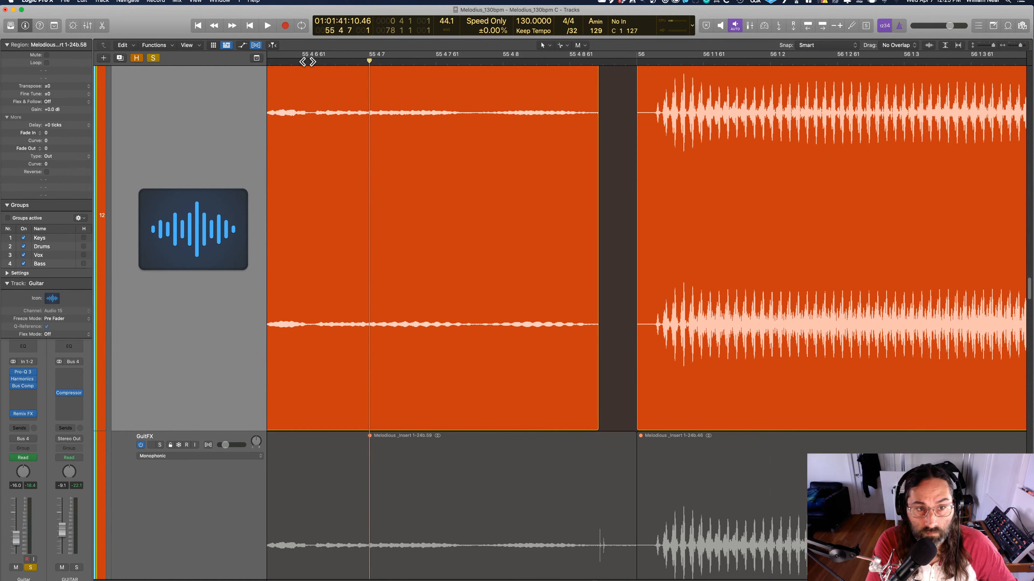
Listen to the soloed guitar across the trimmed gap at bar 56 and compare its waveform from bar 49 to bar 58.
key("space")
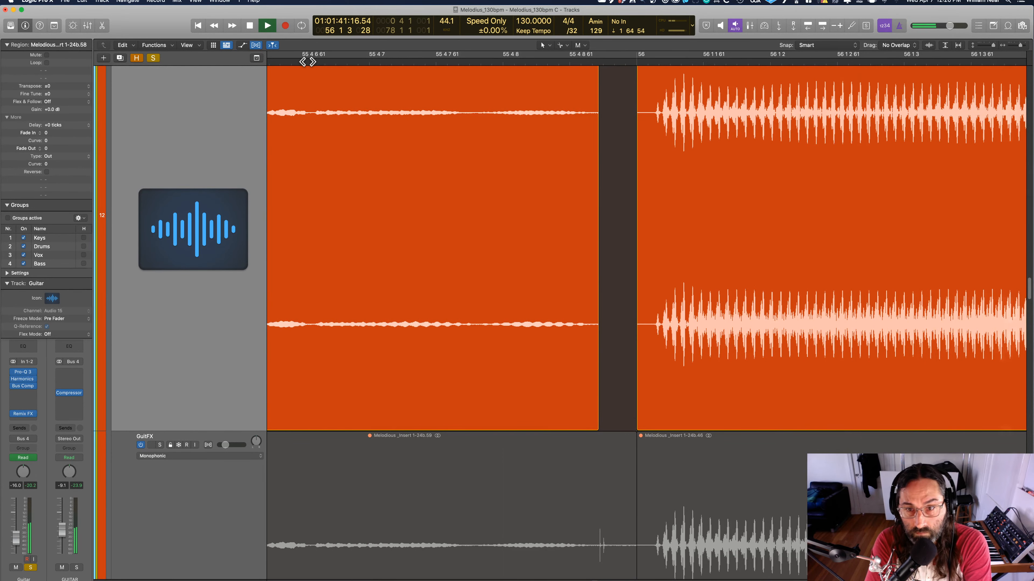
key("space")
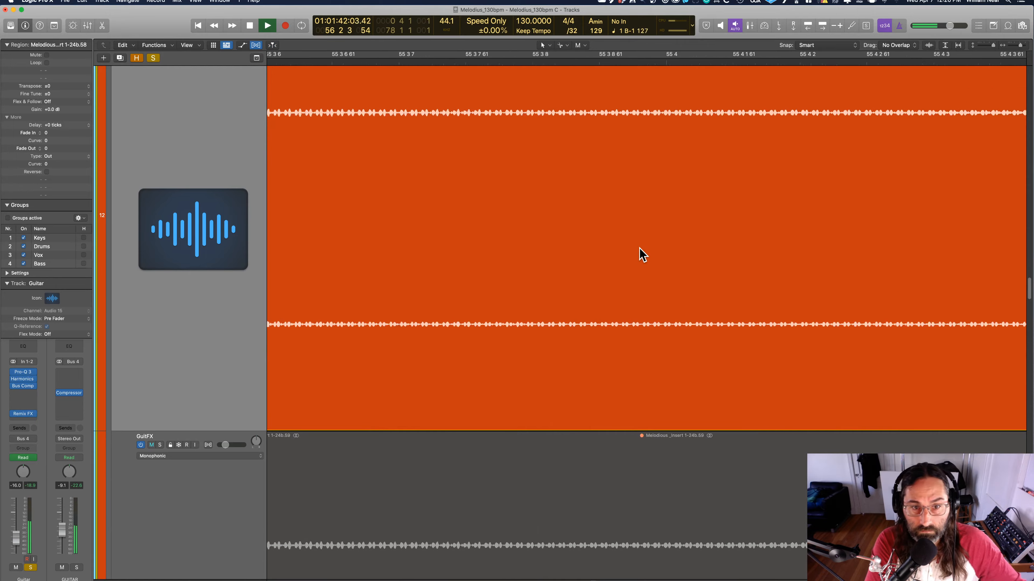
key("super+Left")
key("super+Left")
key("super+Left")
key("super+Left")
key("super+Left")
key("super+Left")
key("super+Left")
key("super+Left")
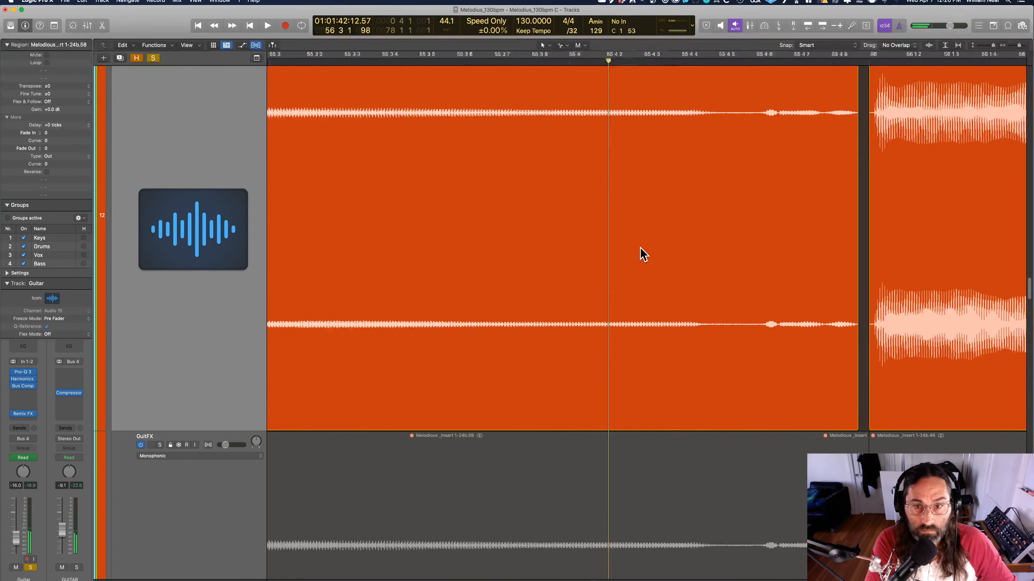
scroll(644, 254, "up", 4)
scroll(644, 255, "left", 10)
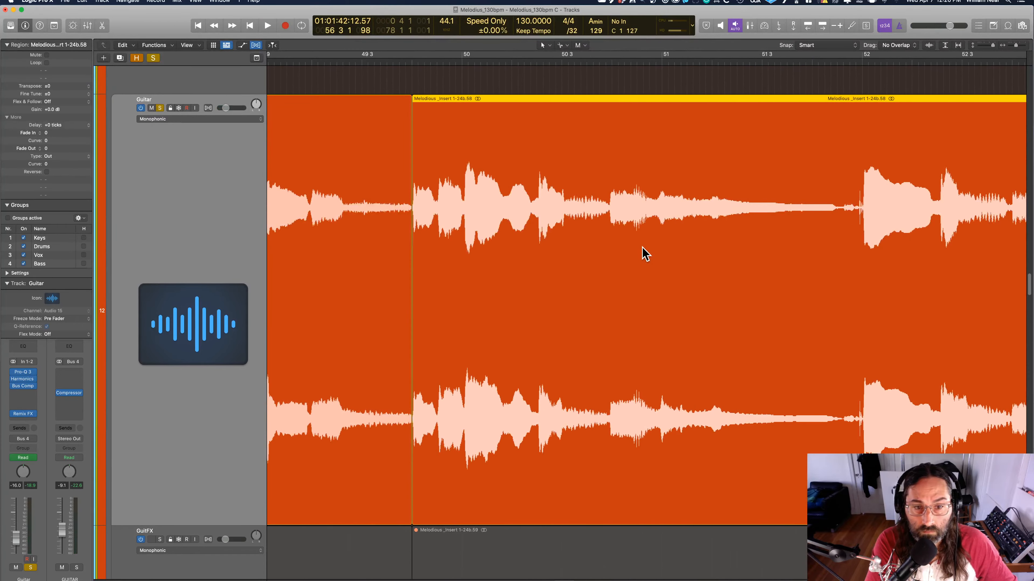
scroll(645, 255, "right", 10)
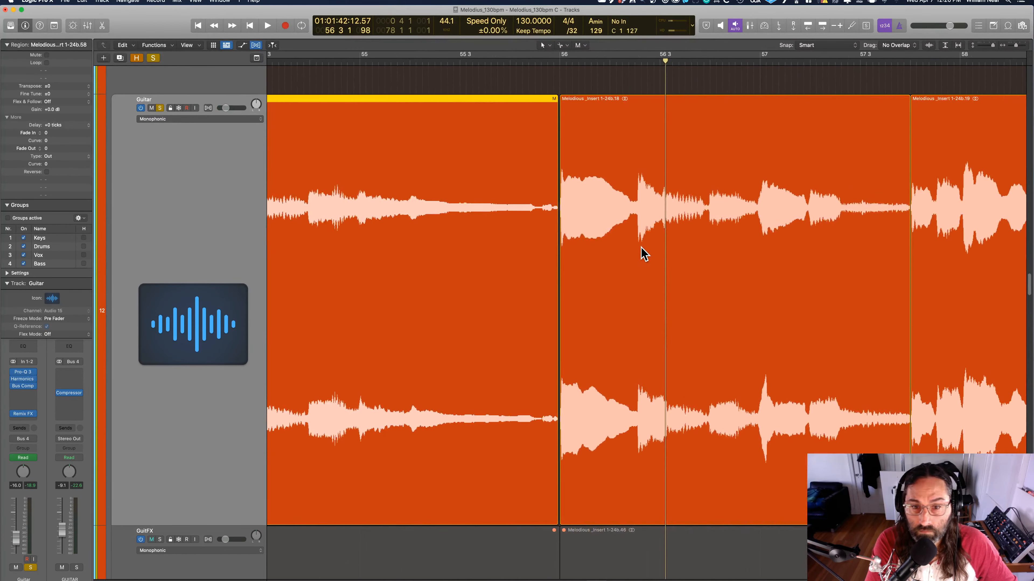
Audition the soloed guitar from the second half of bar 54 into bar 55, and turn off its solo.
left_click(310, 62)
key("space")
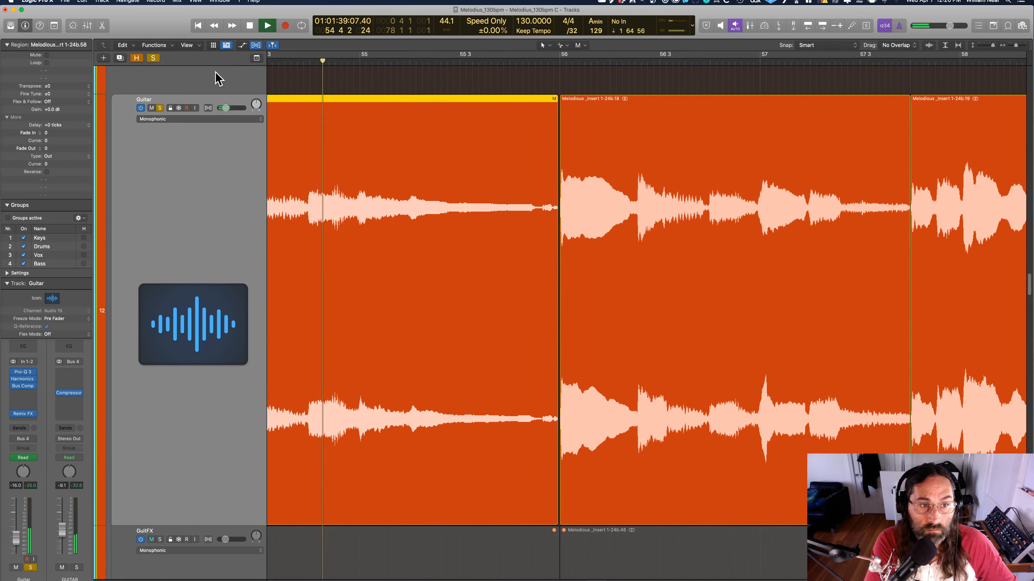
key("space")
key("s")
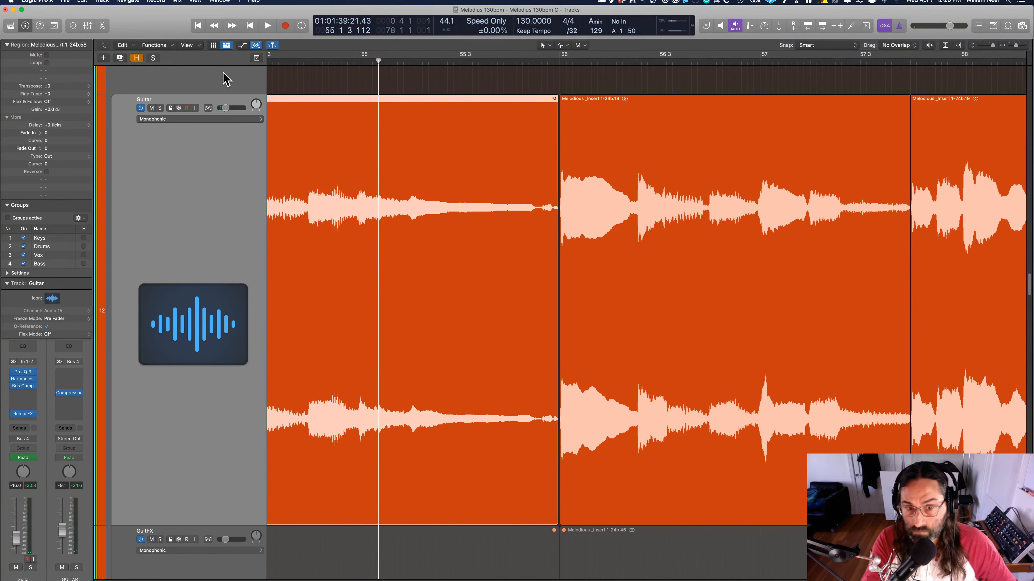
Play the full mix on from bar 55 and bring the drum, guitar, keys and bass tracks into view together.
key("space")
scroll(651, 216, "up", 3)
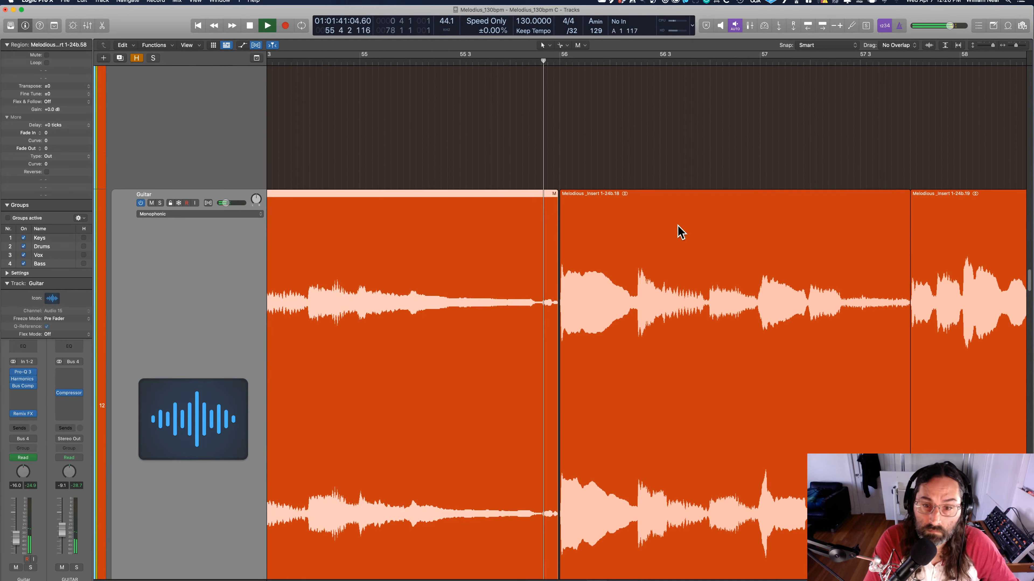
scroll(678, 236, "down", 6)
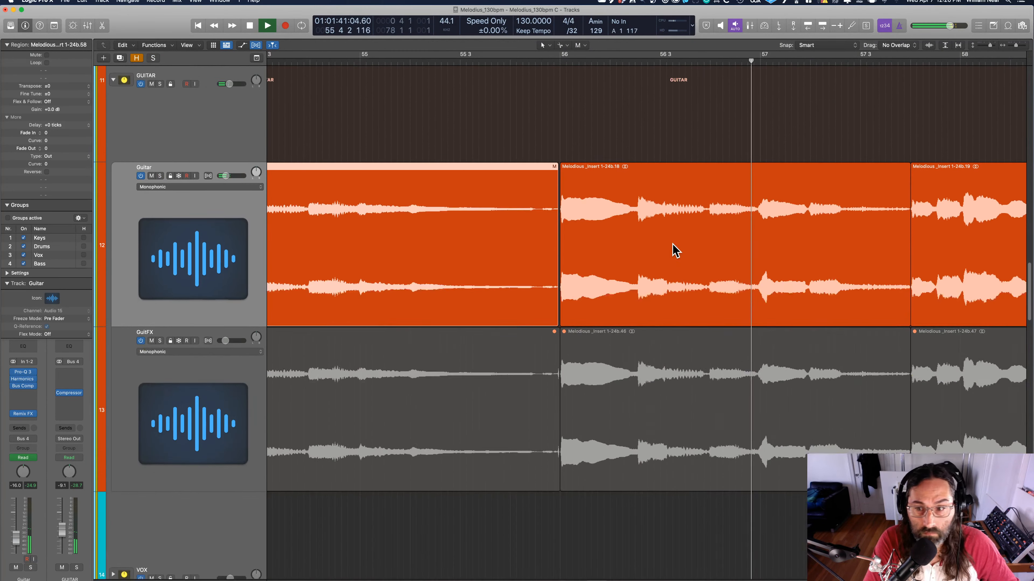
scroll(676, 250, "down", 8)
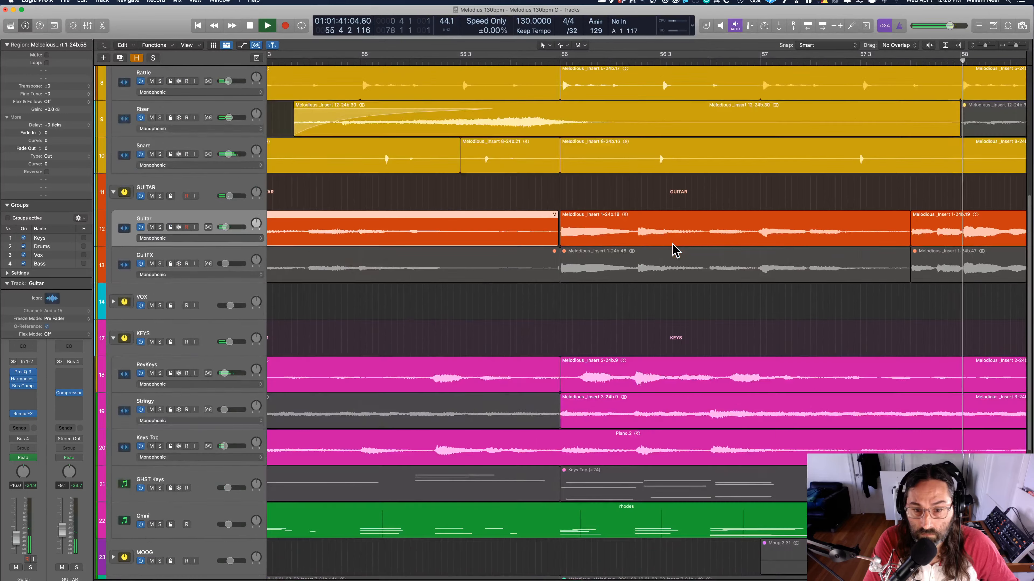
scroll(674, 246, "down", 5)
scroll(672, 246, "left", 5)
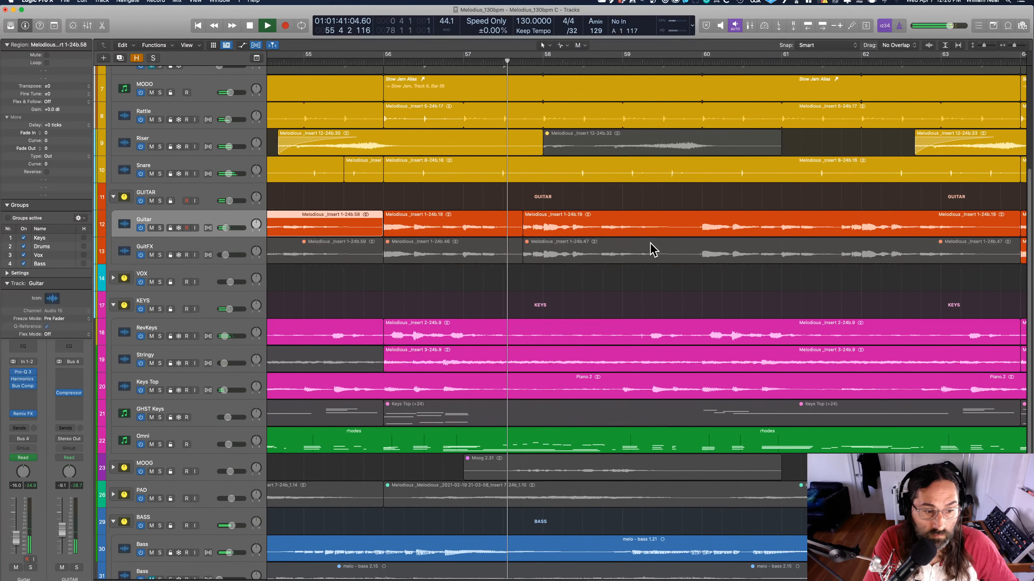
Play the mix on to bar 60 with the mixer shown, and stop playback there.
scroll(652, 247, "left", 4)
key("x")
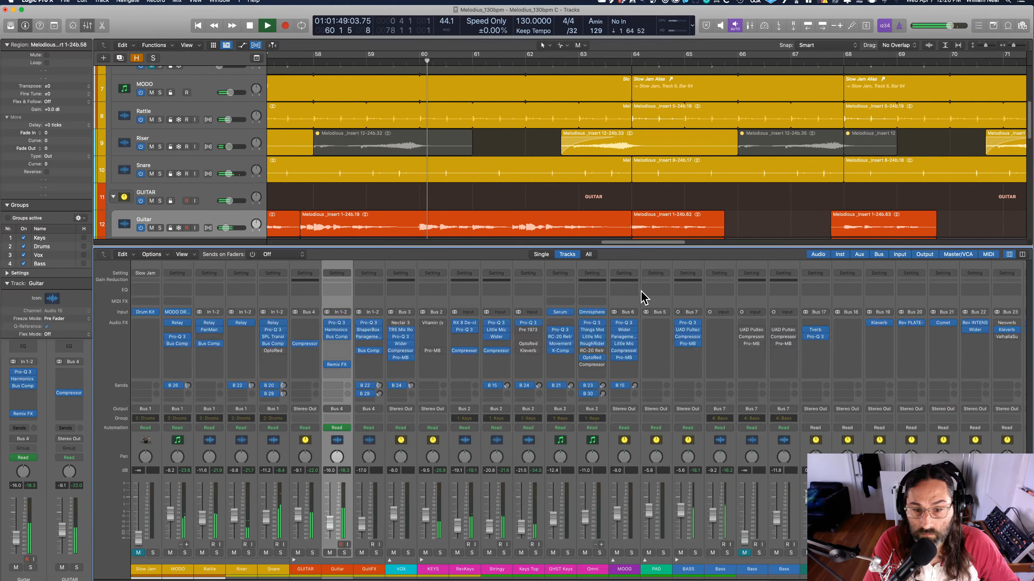
key("space")
scroll(547, 104, "left", 10)
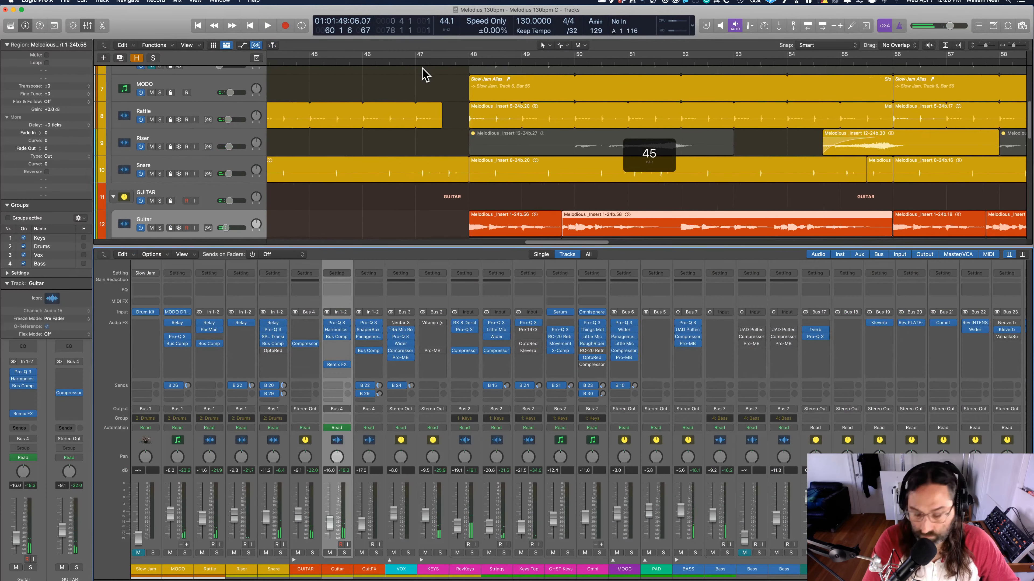
key("space")
key("space")
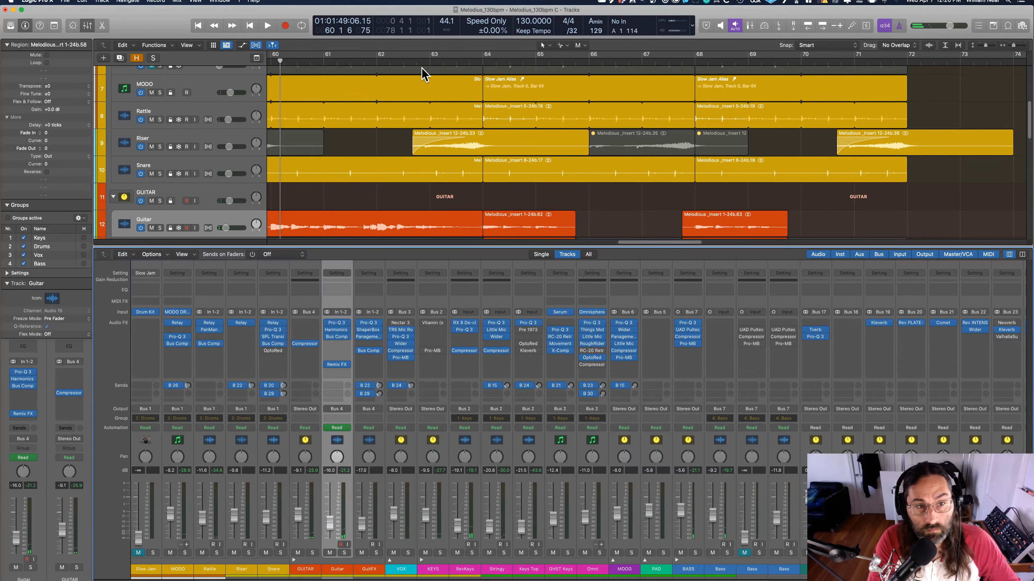
Return to the start of the song, turn on cycle mode, and play the mix from bar 1.
key("Return")
key("space")
key("c")
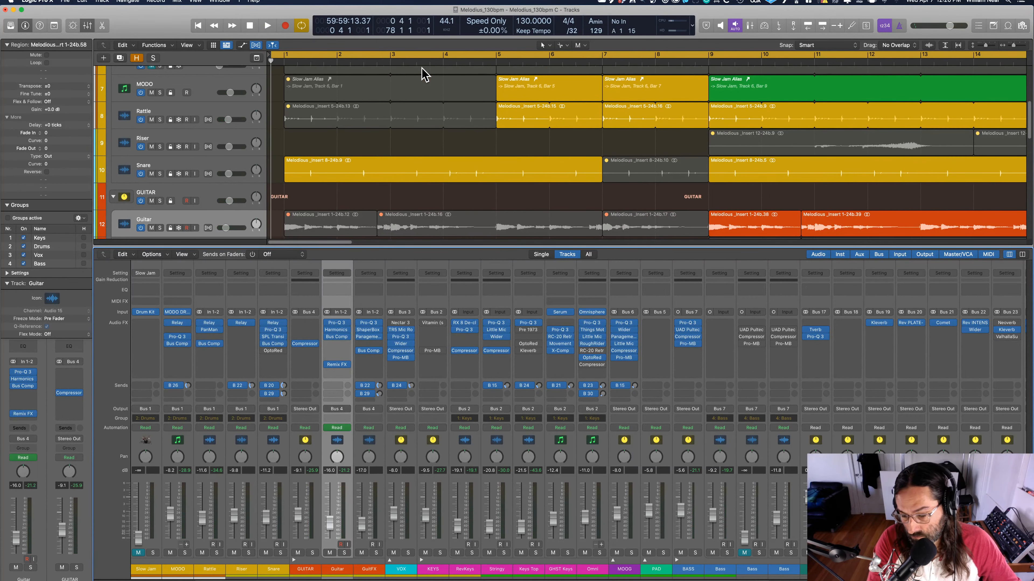
key("space")
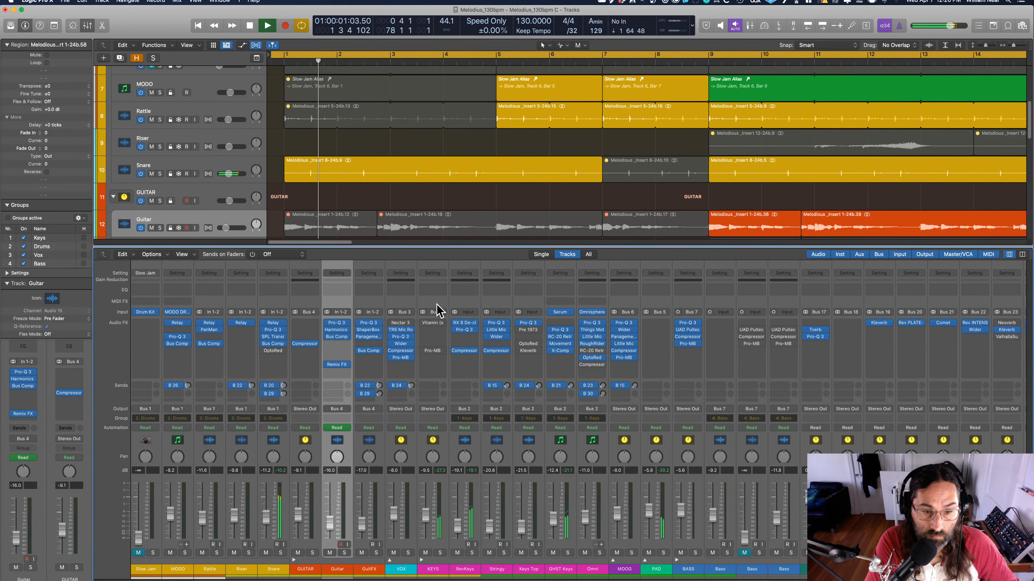
Hide the mixer and inspector, shrink the track heights until all tracks from DRUMS to ChillhopMaster fit, and stop playback at bar 6.
key("x")
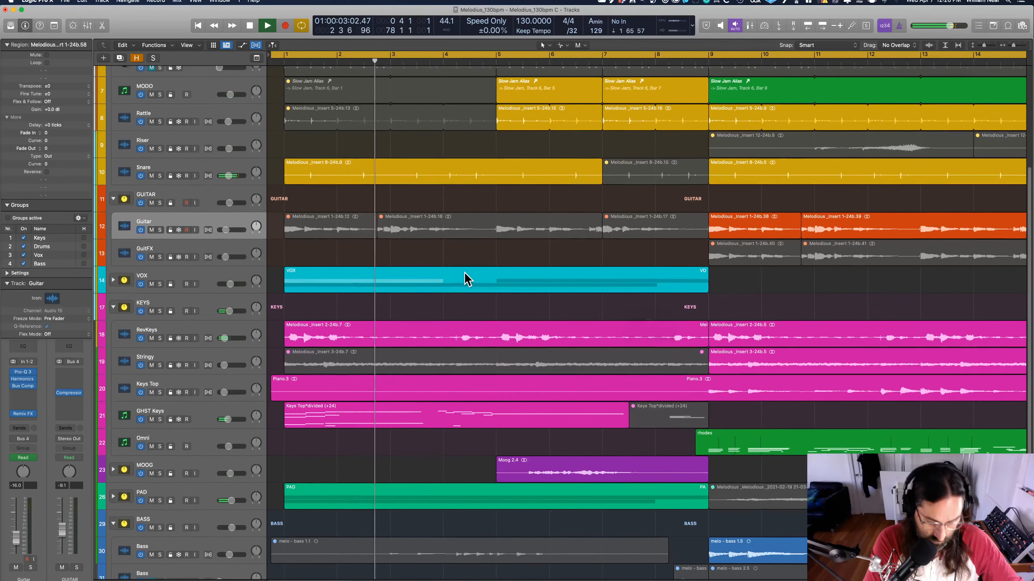
key("i")
key("super+Down")
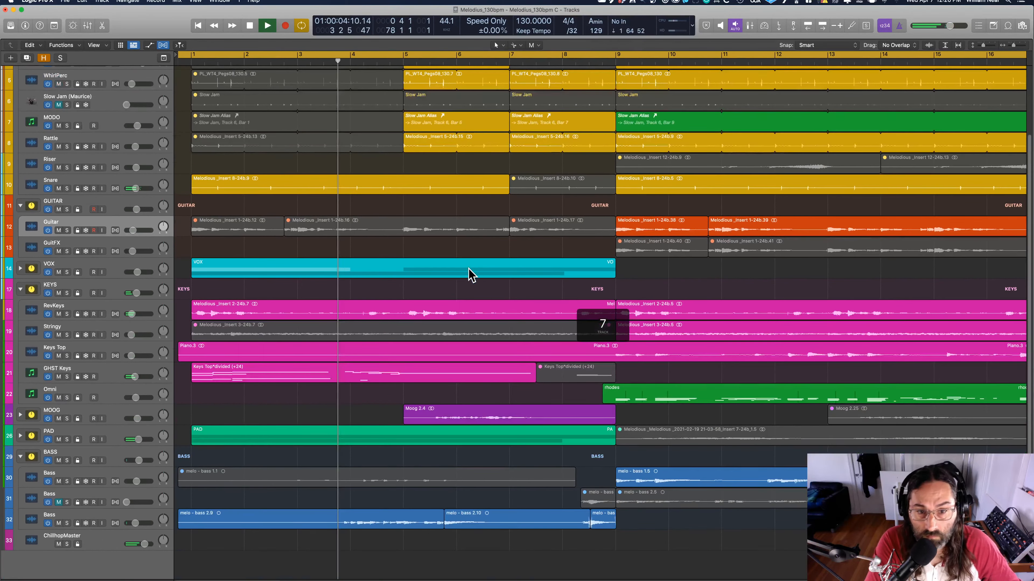
key("super+Down")
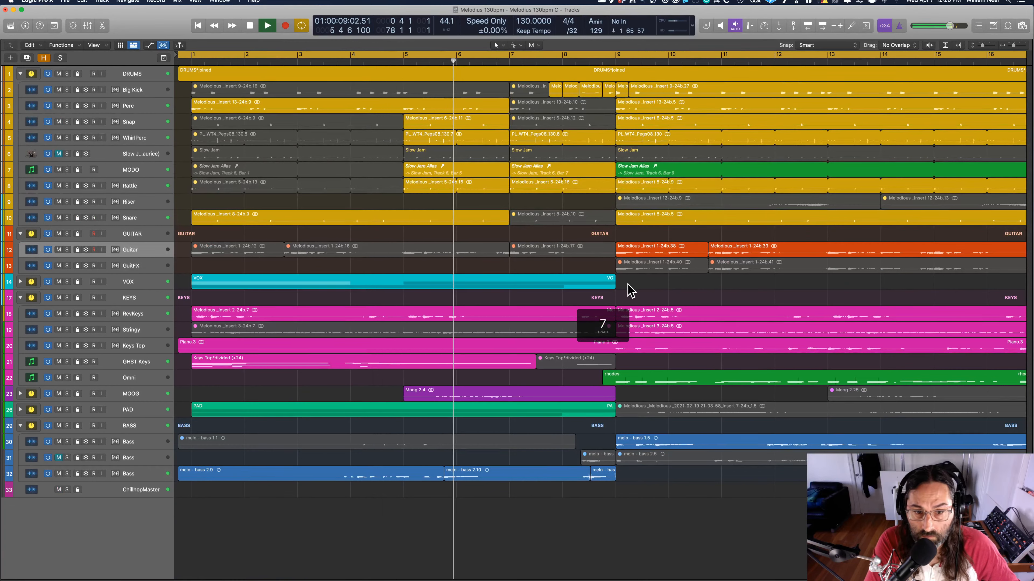
key("space")
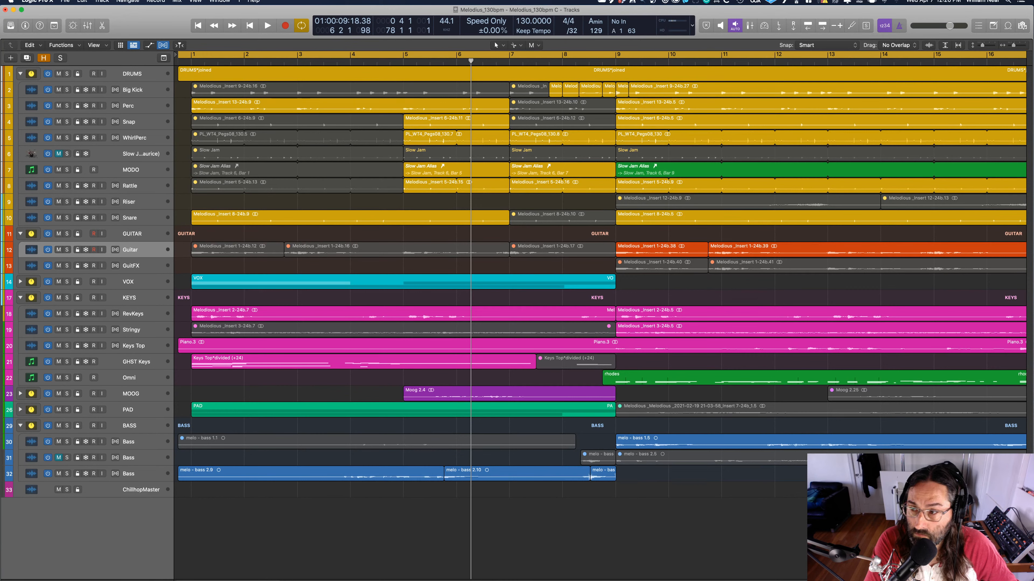
Bring the Performance Meter into view and close it, and restart playback from the beginning of the song.
left_click_drag(1033, 86, 898, 113)
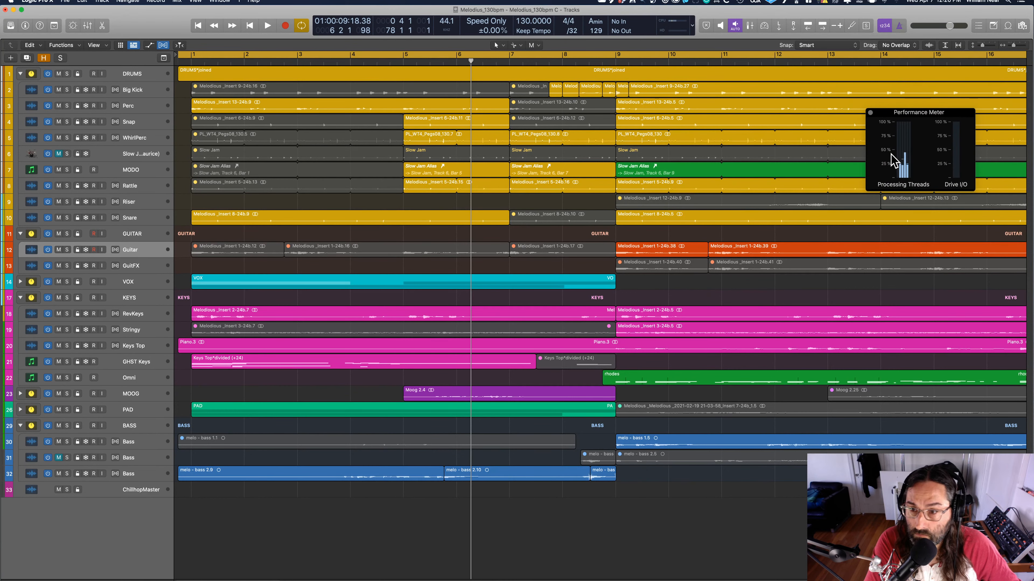
left_click(870, 113)
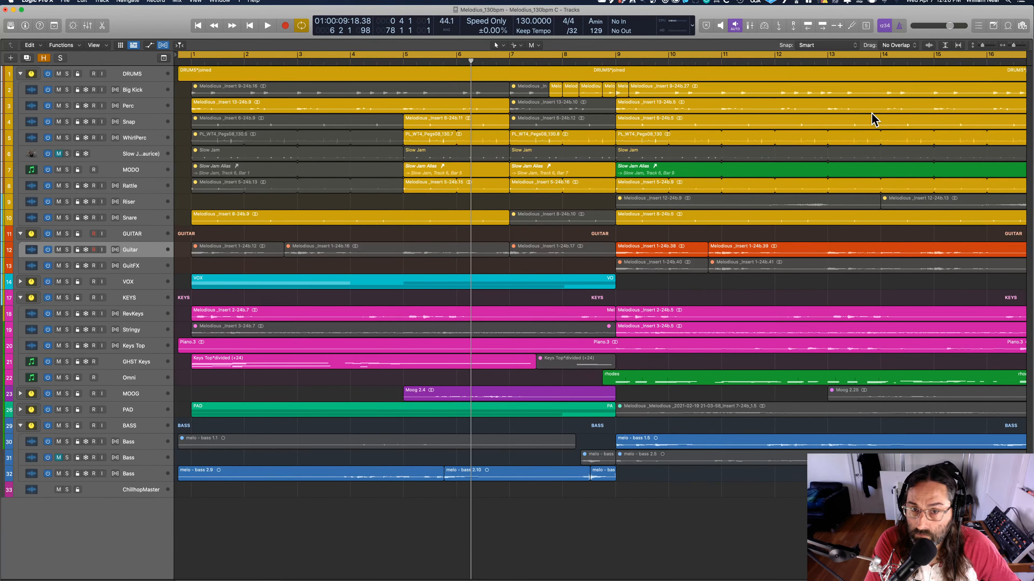
key("Return")
key("space")
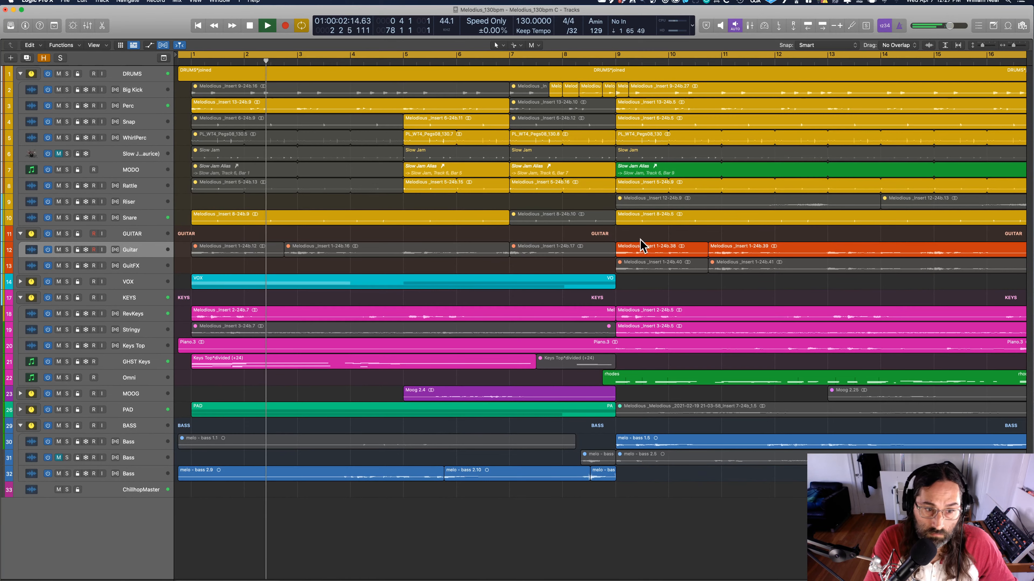
Fit the whole arrangement from bar 1 to beyond bar 77 in the tracks area during playback.
scroll(639, 236, "down", 1)
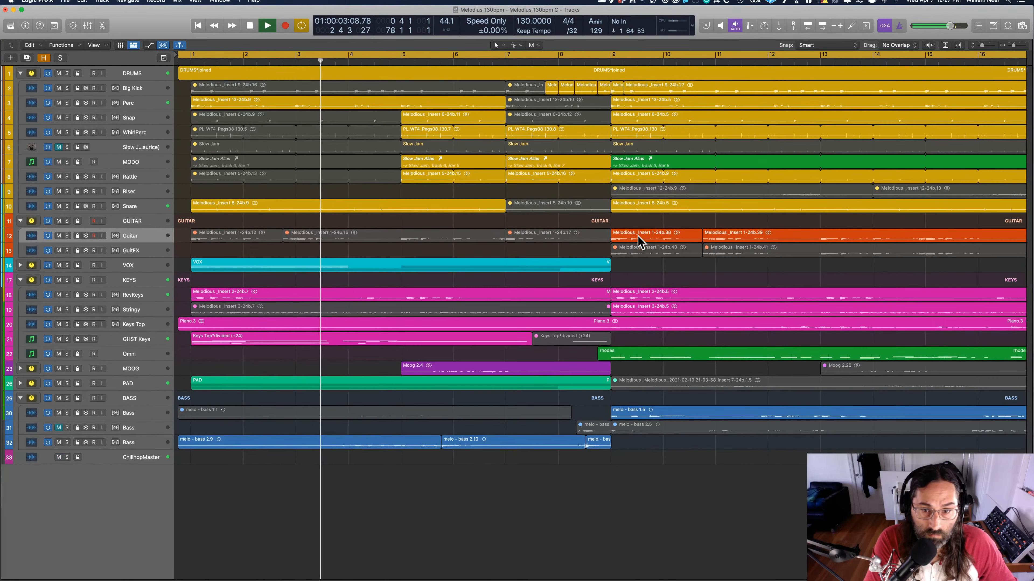
scroll(638, 240, "down", 4)
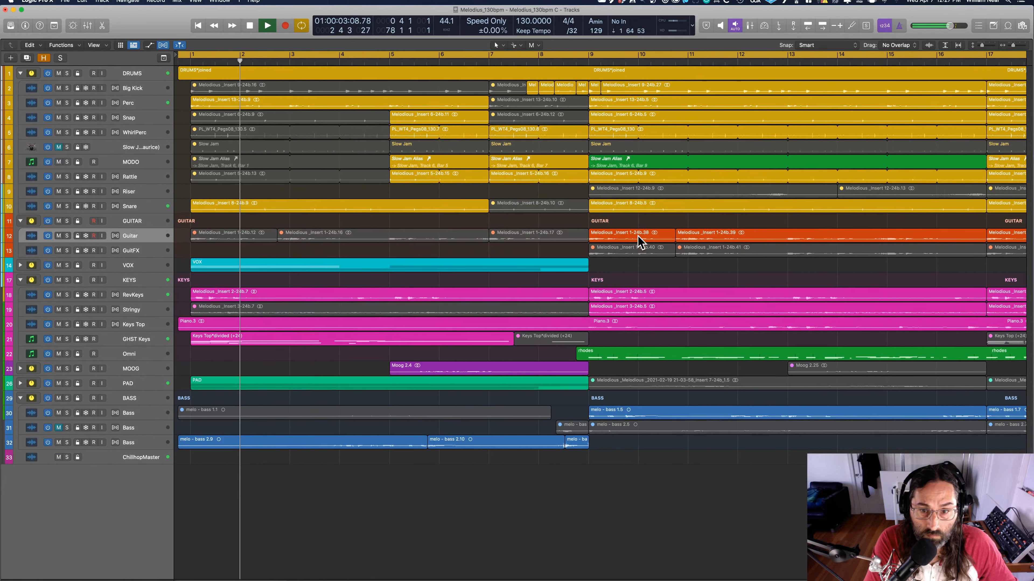
scroll(638, 240, "down", 2)
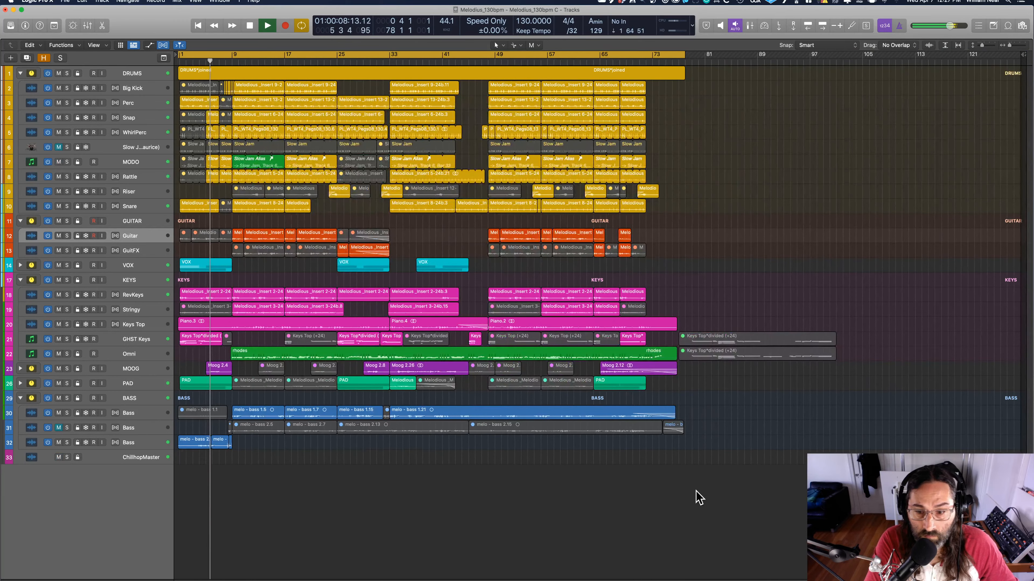
left_click_drag(729, 527, 180, 87)
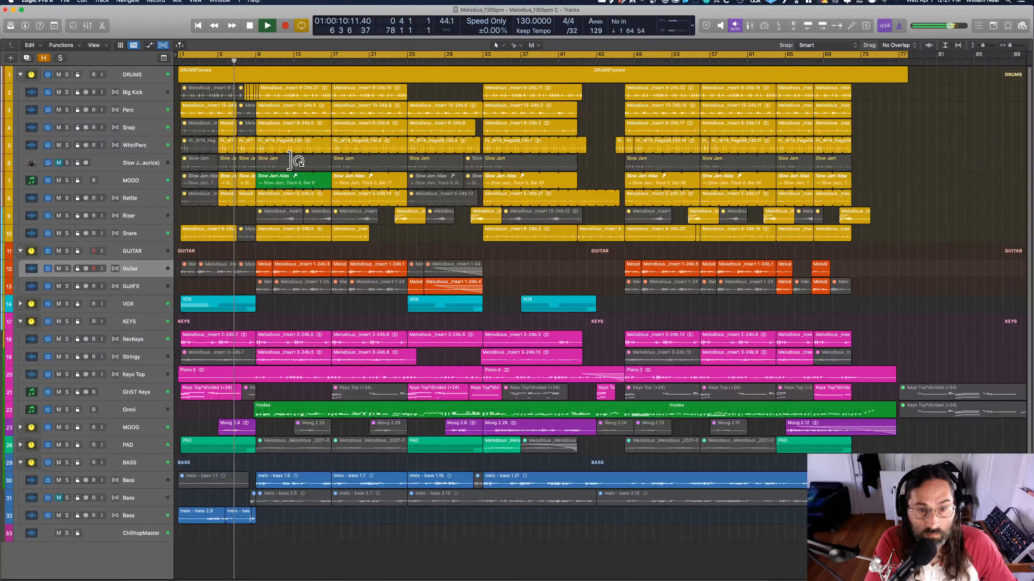
Show the mixer and check the levels of the instrument channels and effect buses while the song plays through to bar 19.
key("x")
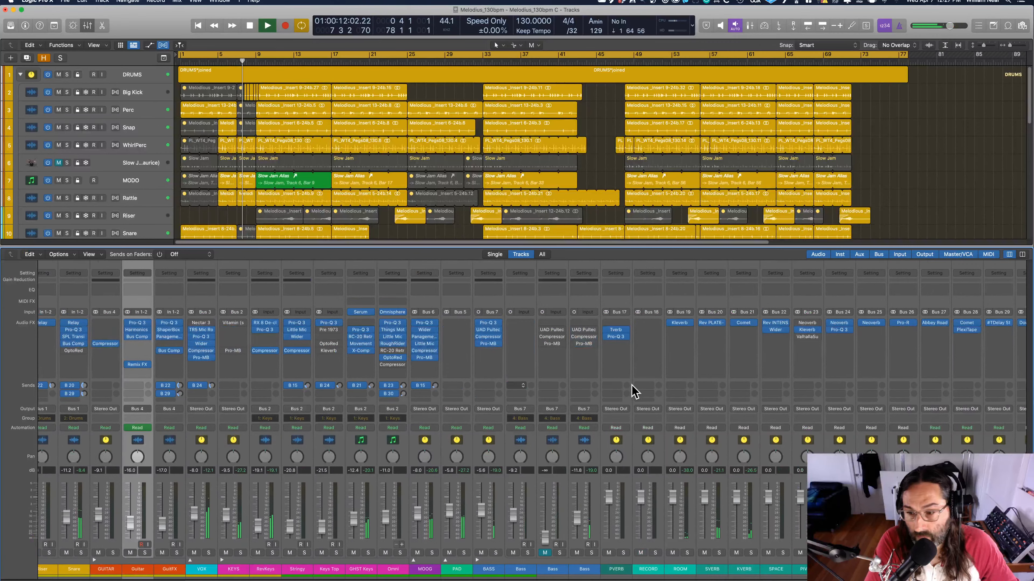
scroll(634, 392, "right", 5)
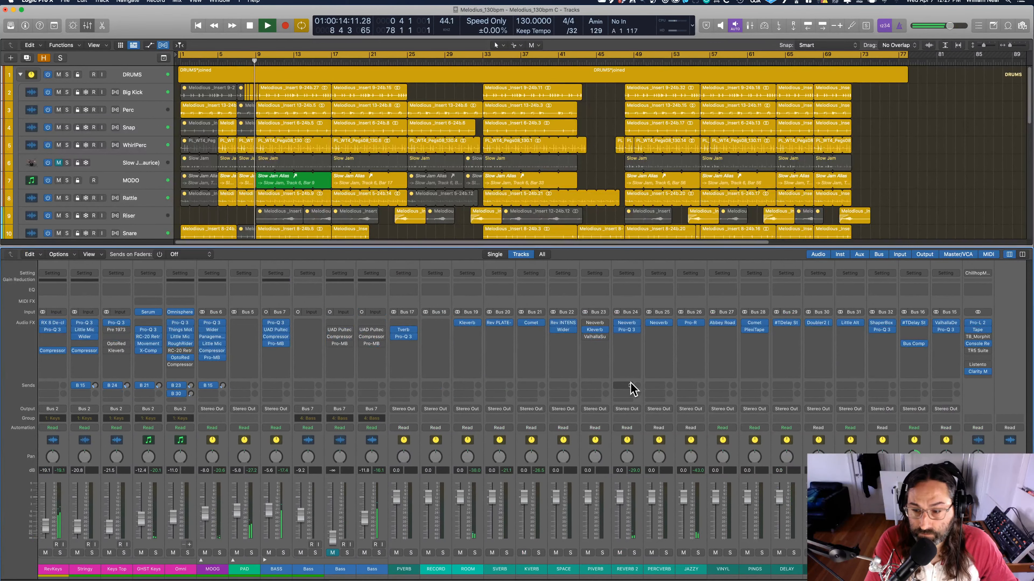
scroll(623, 397, "left", 1)
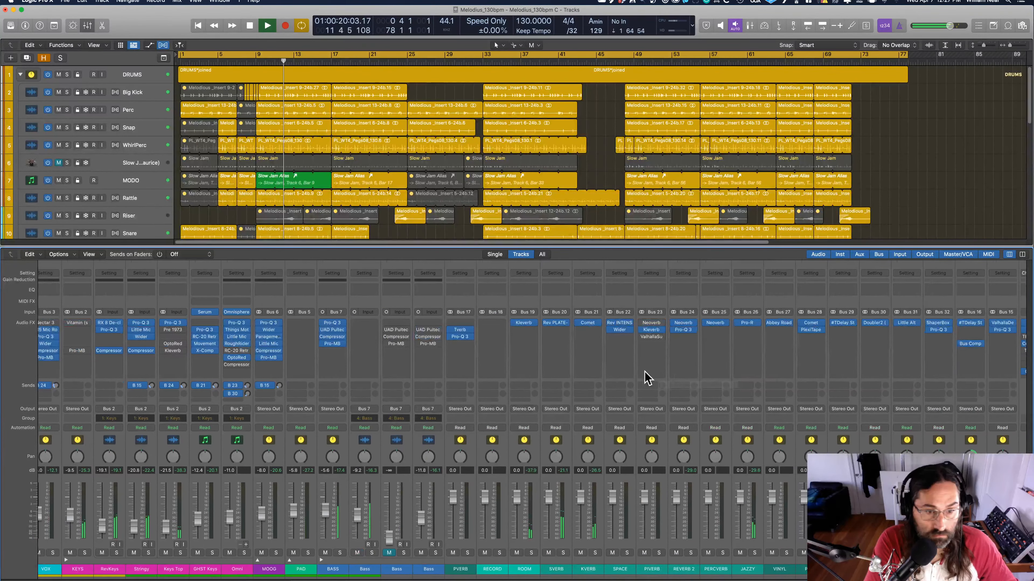
scroll(655, 376, "left", 5)
scroll(648, 378, "right", 5)
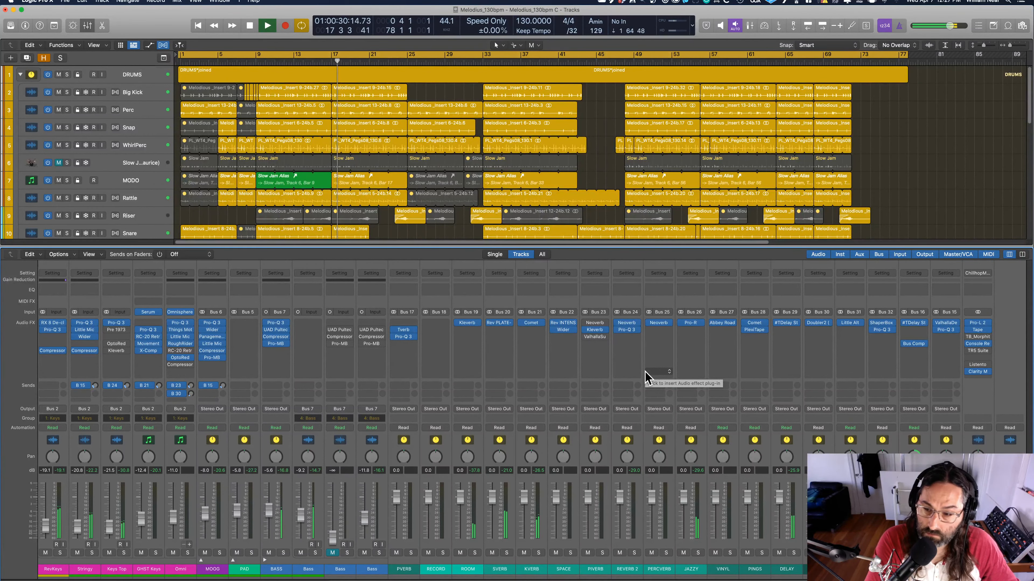
scroll(251, 500, "left", 10)
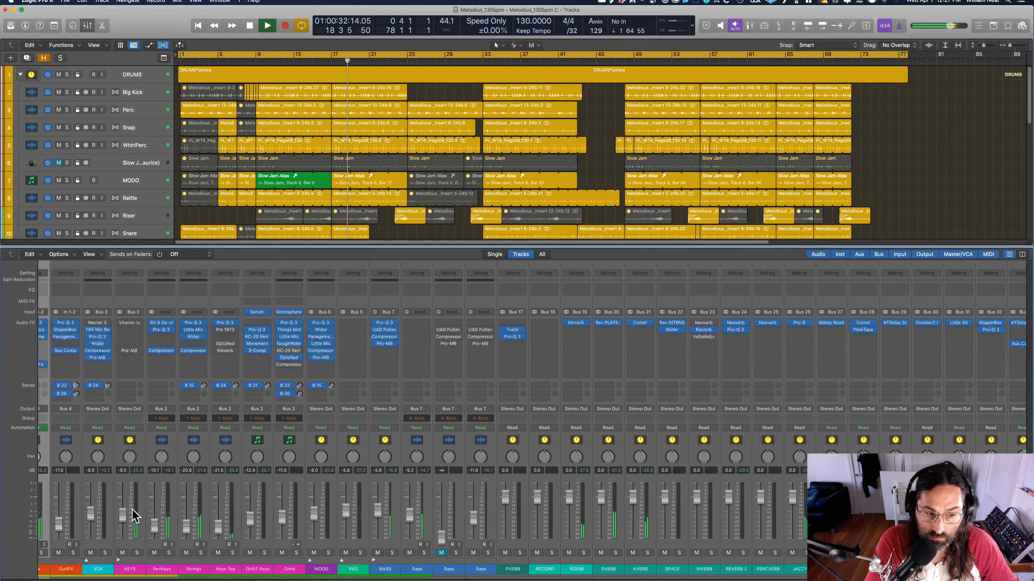
scroll(134, 515, "left", 5)
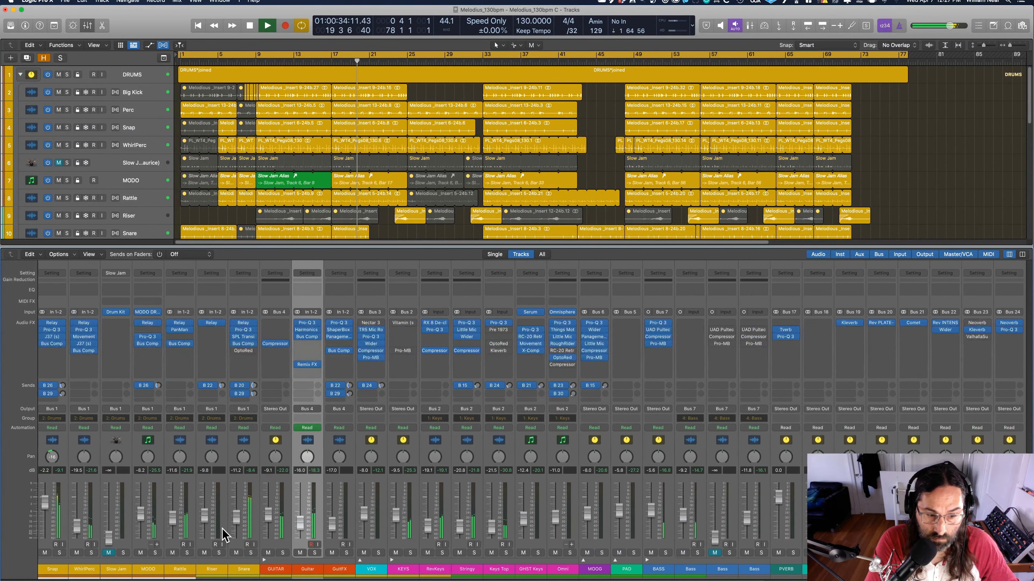
Lower the Snare fader to -12.2 dB and the Riser fader to -13.2 dB, and play the mix through to bar 73.
left_click_drag(236, 518, 236, 519)
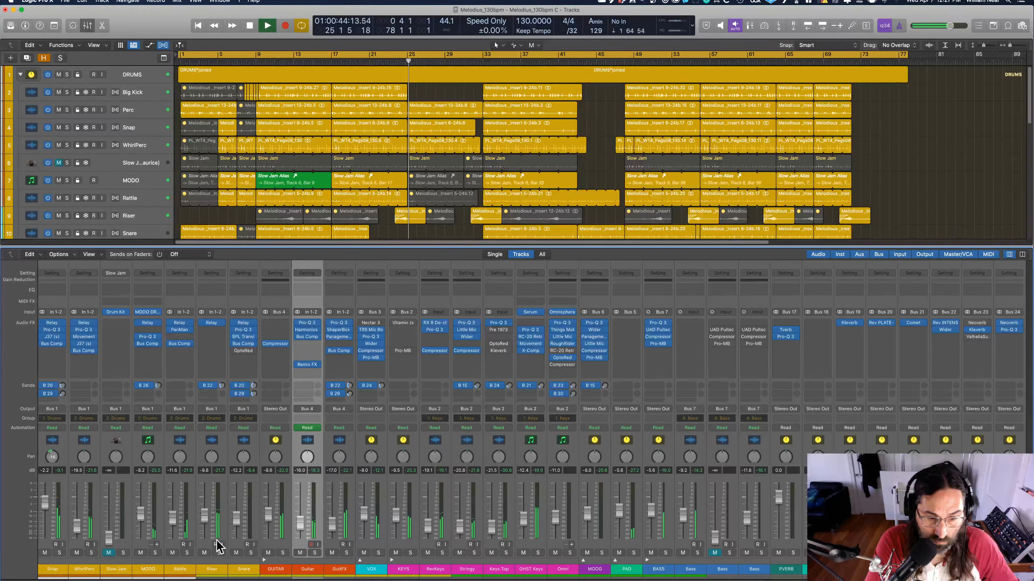
left_click_drag(205, 516, 205, 521)
scroll(630, 466, "right", 10)
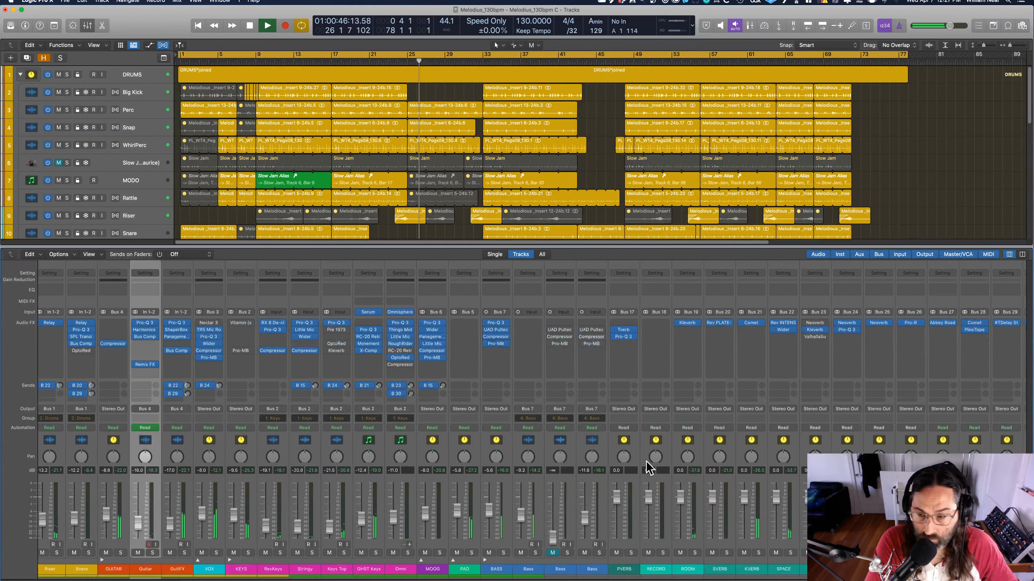
scroll(648, 468, "right", 1)
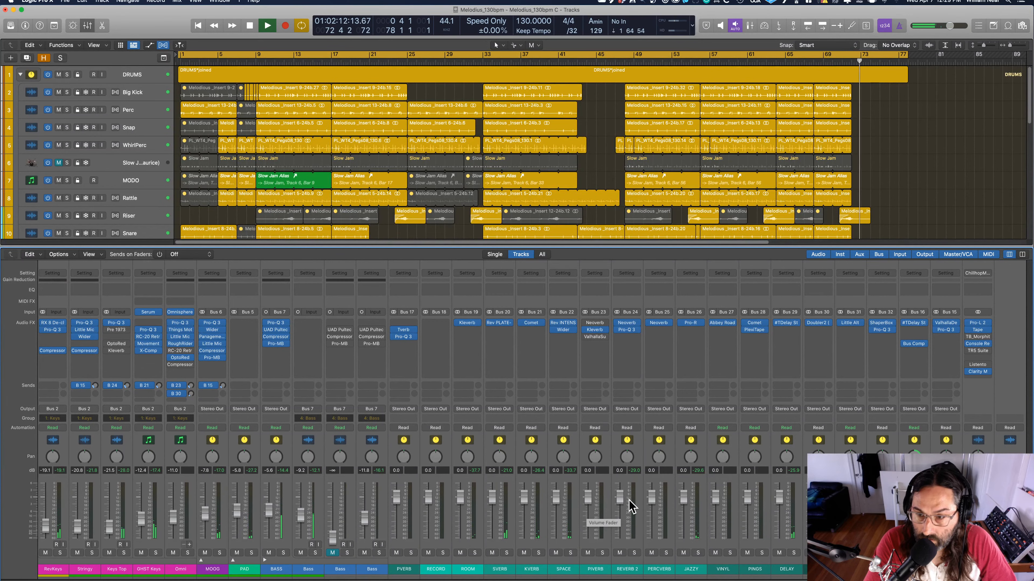
key("space")
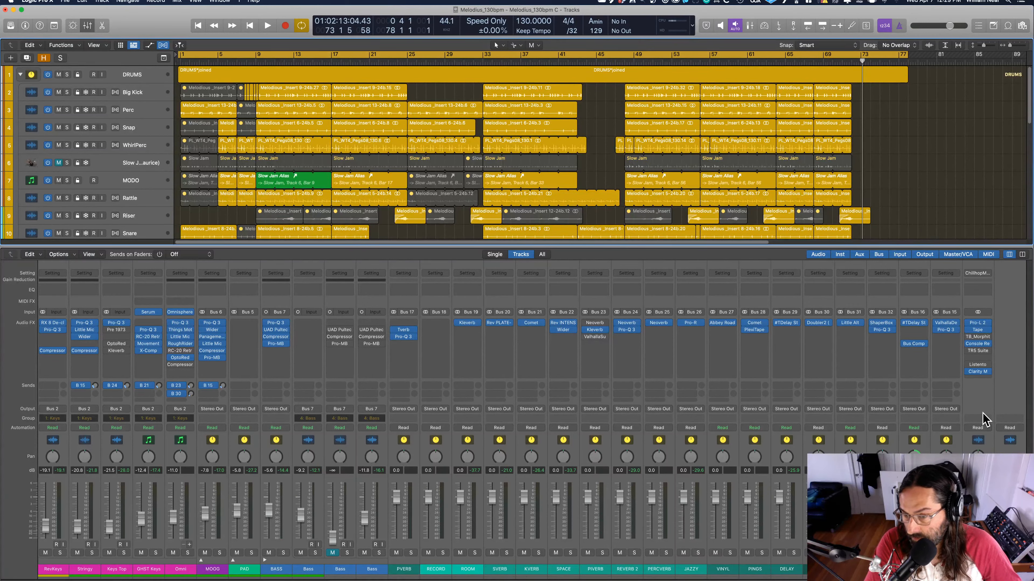
Log in to the Listento transmitter on the ChillhopMaster channel, review its stream quality options, and close the plug-in.
left_click(978, 365)
left_click_drag(389, 116, 527, 157)
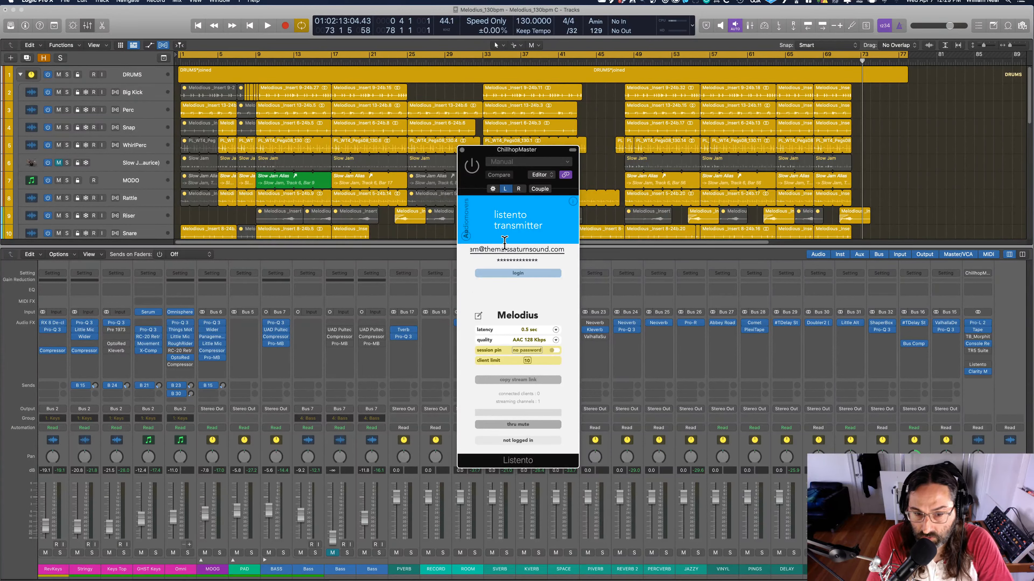
left_click(521, 273)
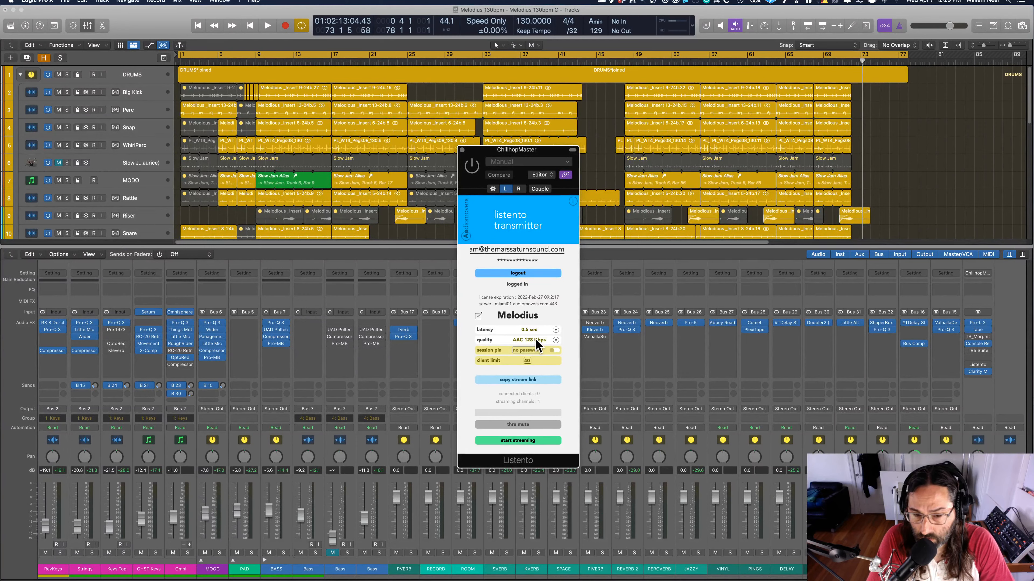
left_click(543, 339)
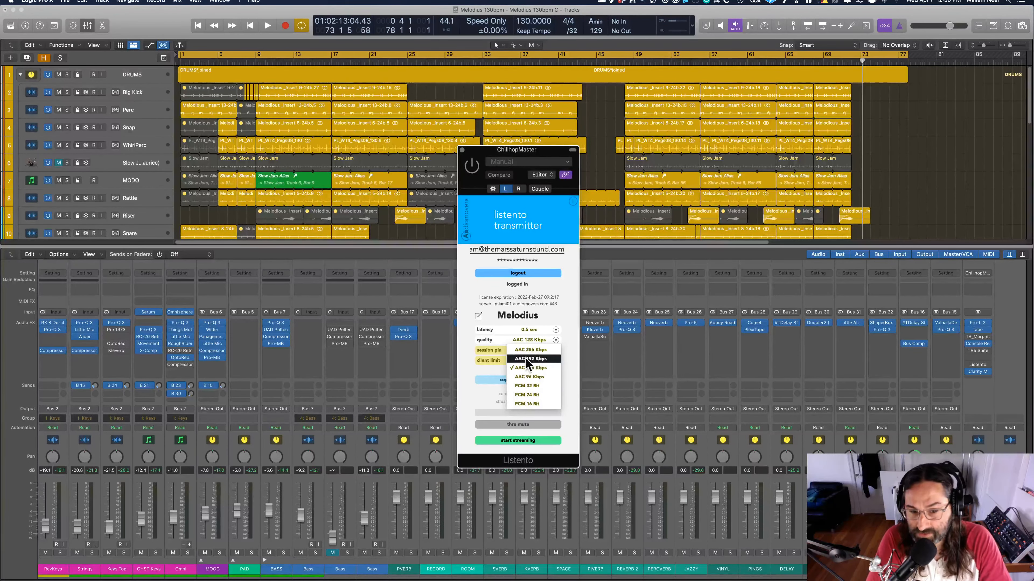
left_click(475, 369)
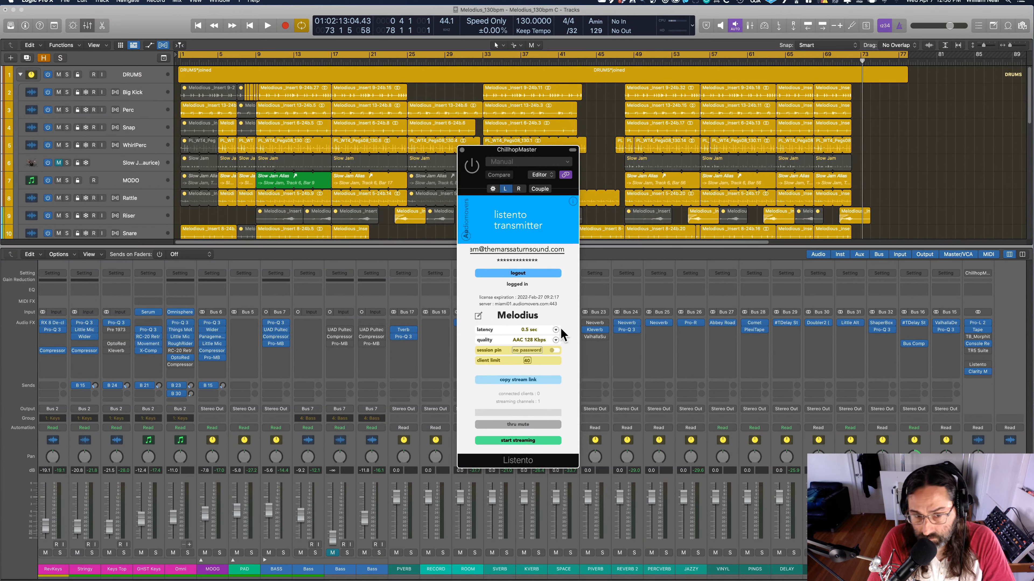
left_click(462, 150)
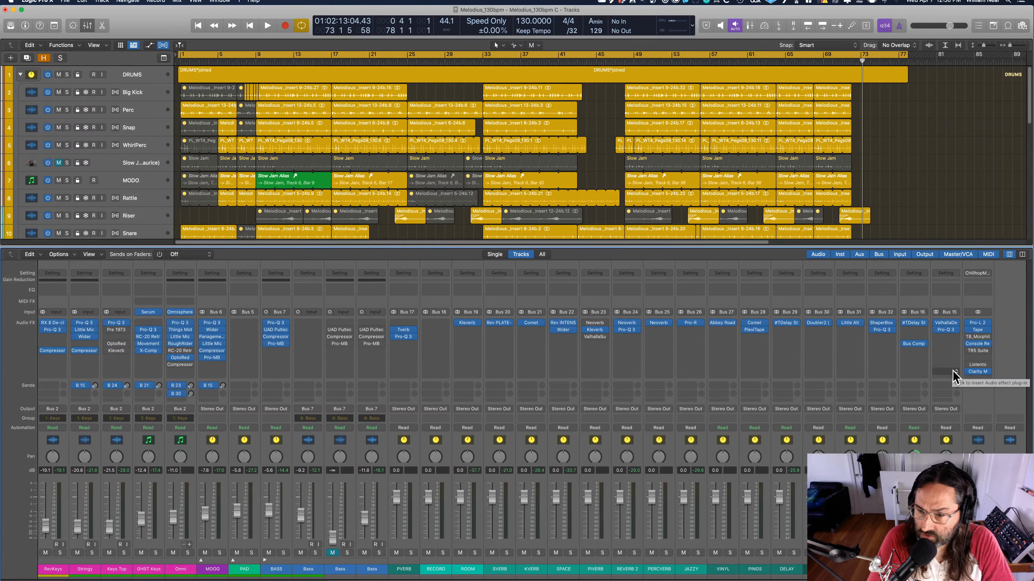
Remove the TB_Morphit plug-in from the ChillhopMaster channel and return the playhead to the start of the song.
left_click(988, 336)
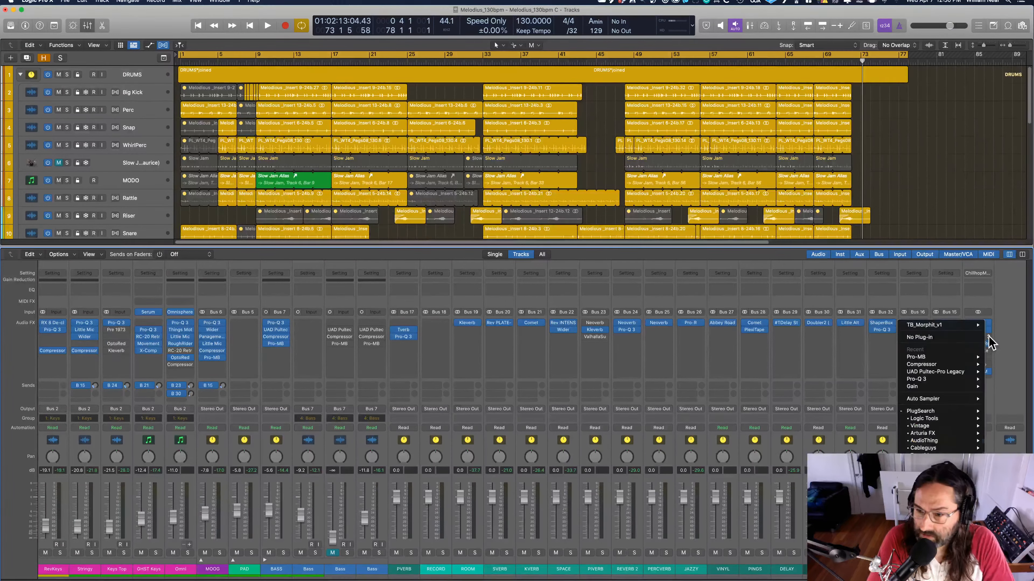
left_click(961, 336)
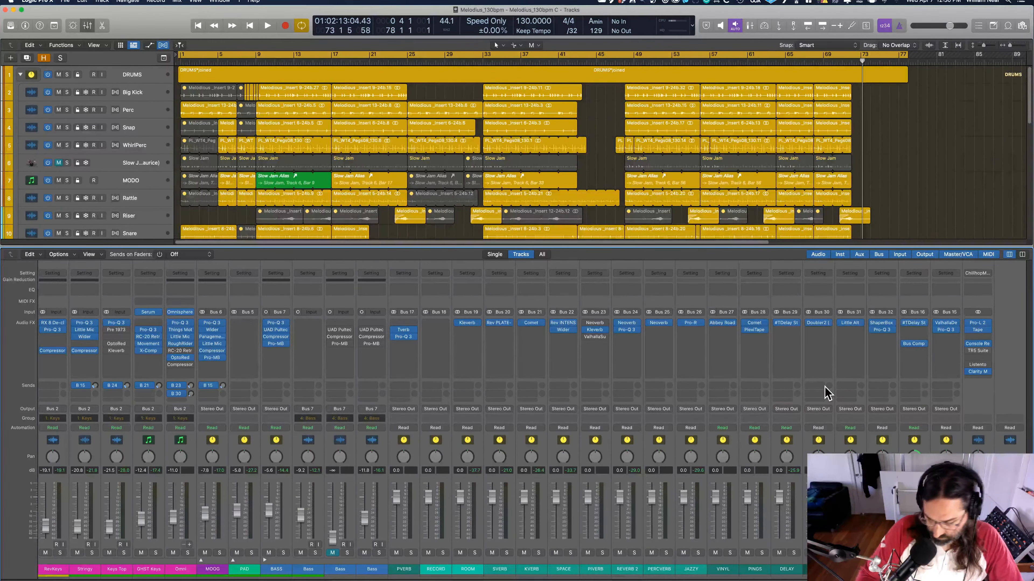
key("space")
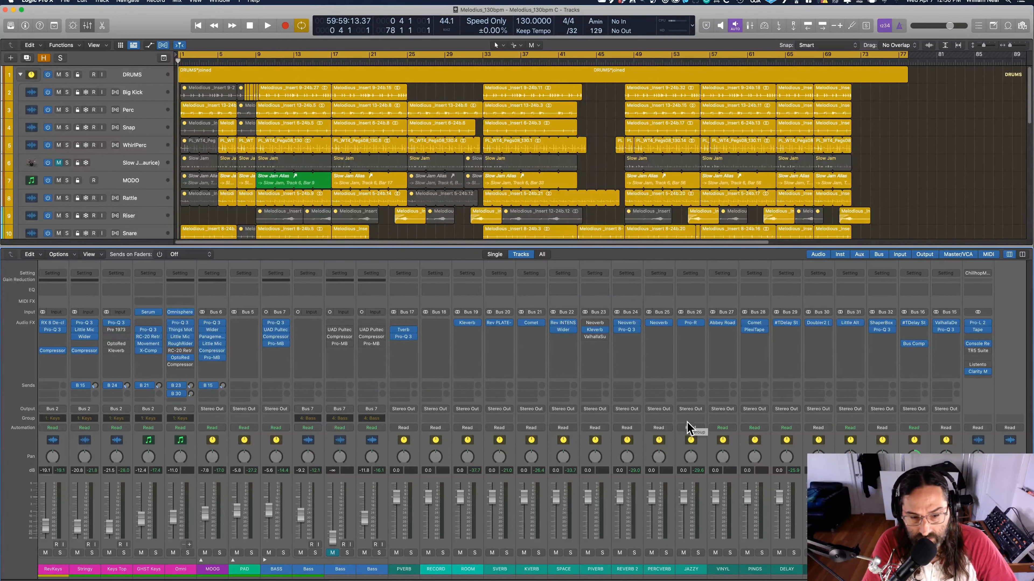
scroll(602, 439, "left", 5)
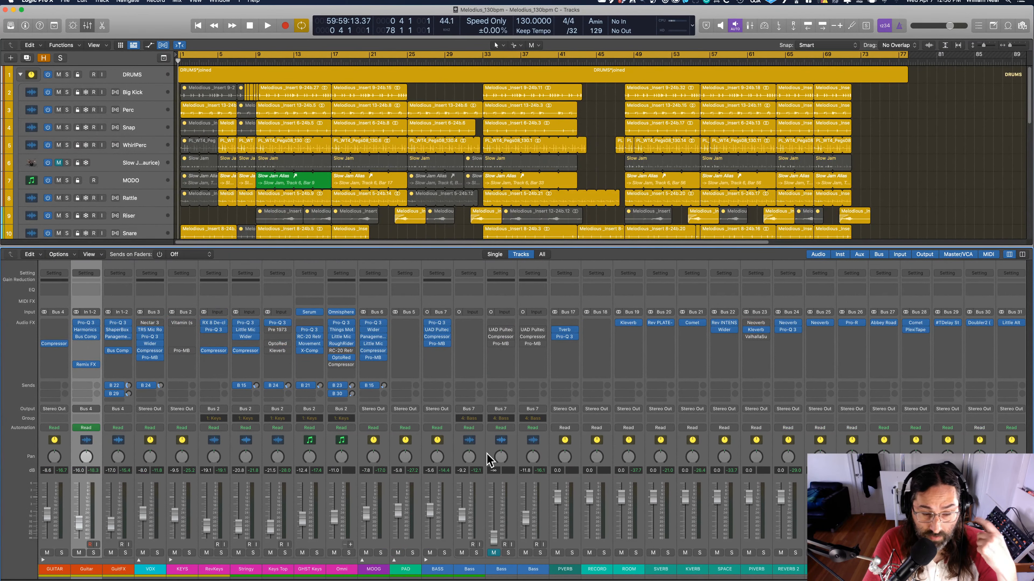
Collapse the DRUMS, GUITAR and KEYS track stacks to condense the arrangement and the mixer.
scroll(364, 441, "left", 5)
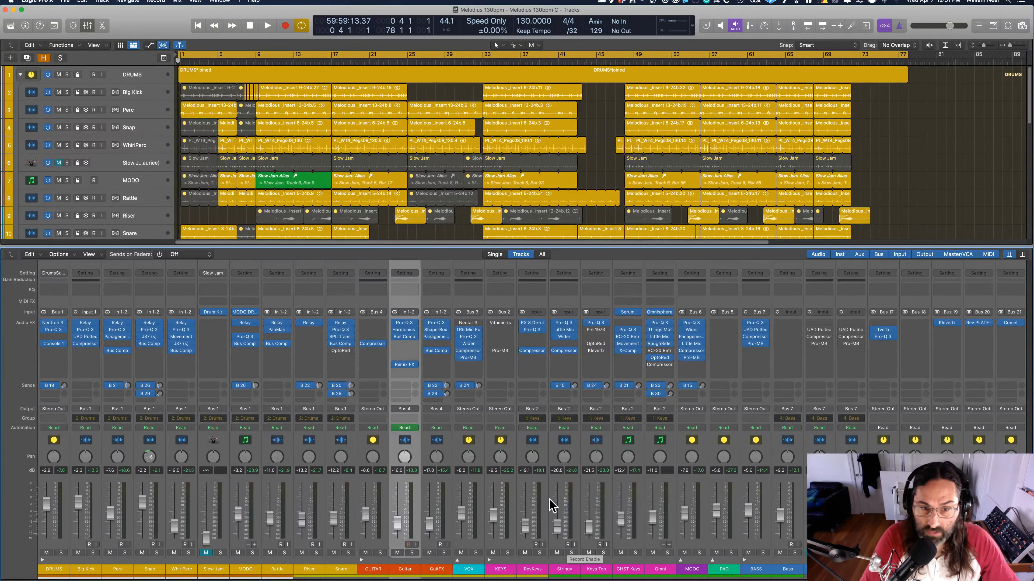
left_click(20, 75)
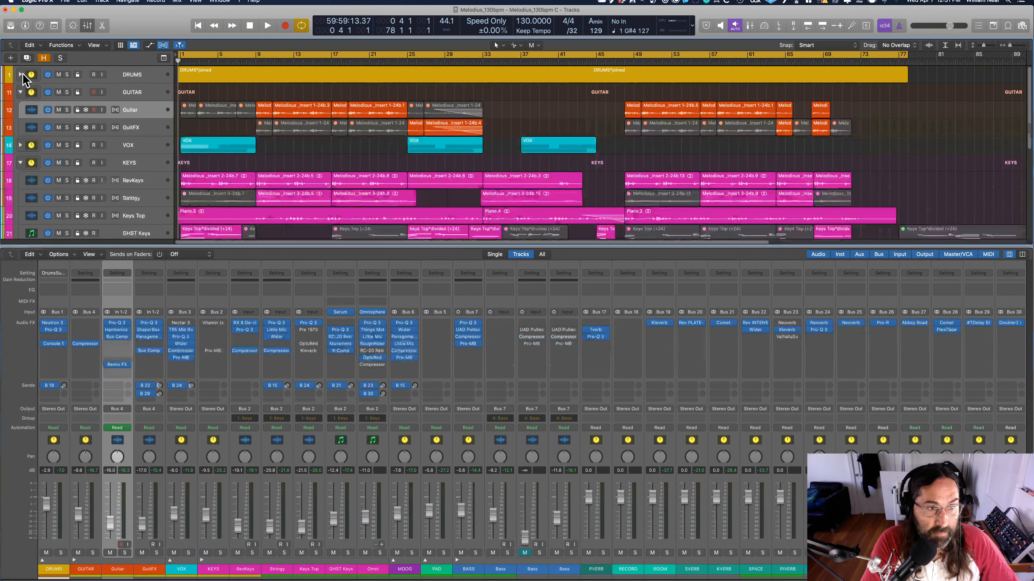
left_click(20, 92)
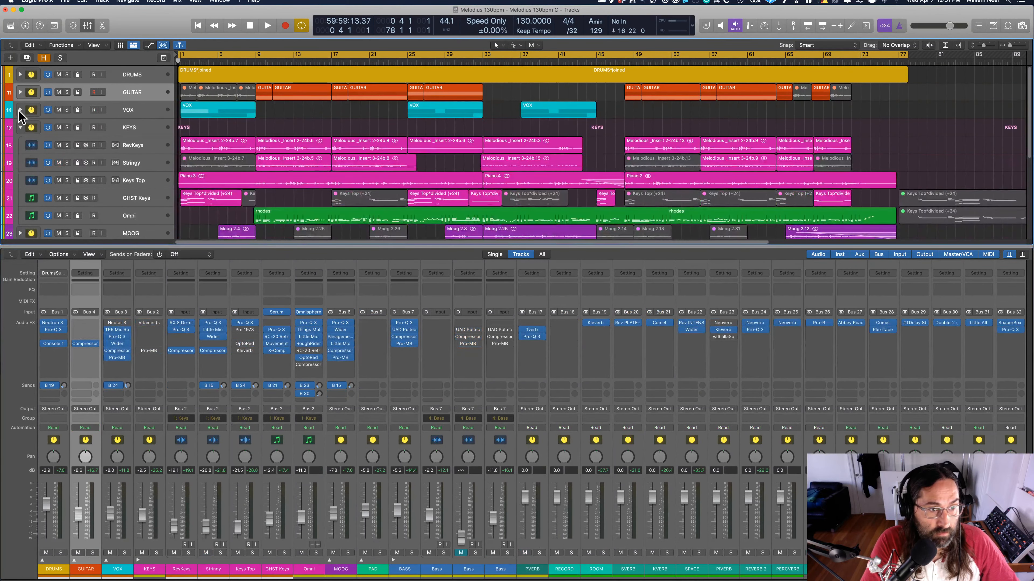
left_click(20, 127)
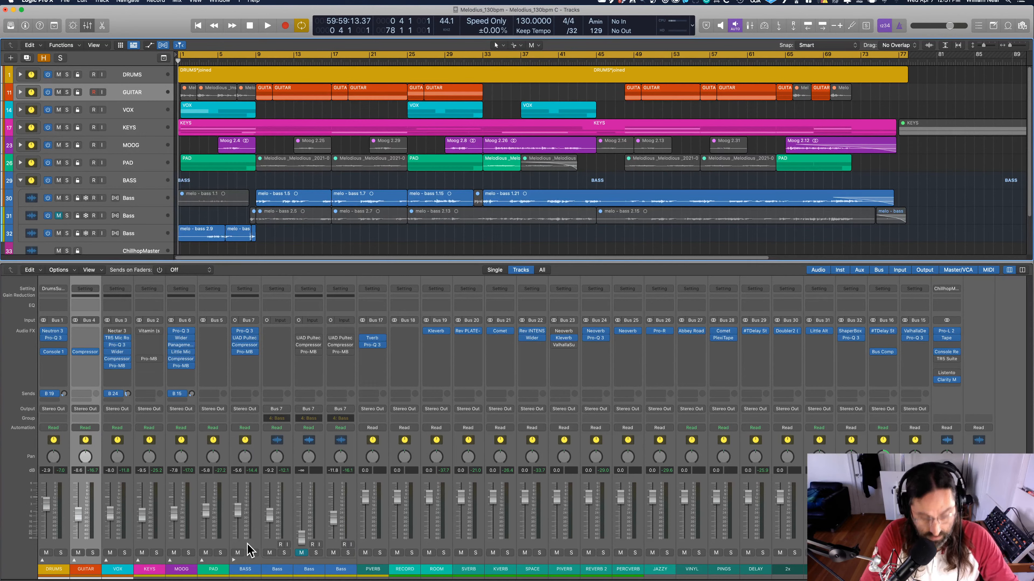
Bounce the song offline as a 24-bit, 44100 Hz PCM Wave file named Melodius_130bpm into the Desktop's MRSLURS folder, replacing the existing file.
key("super+b")
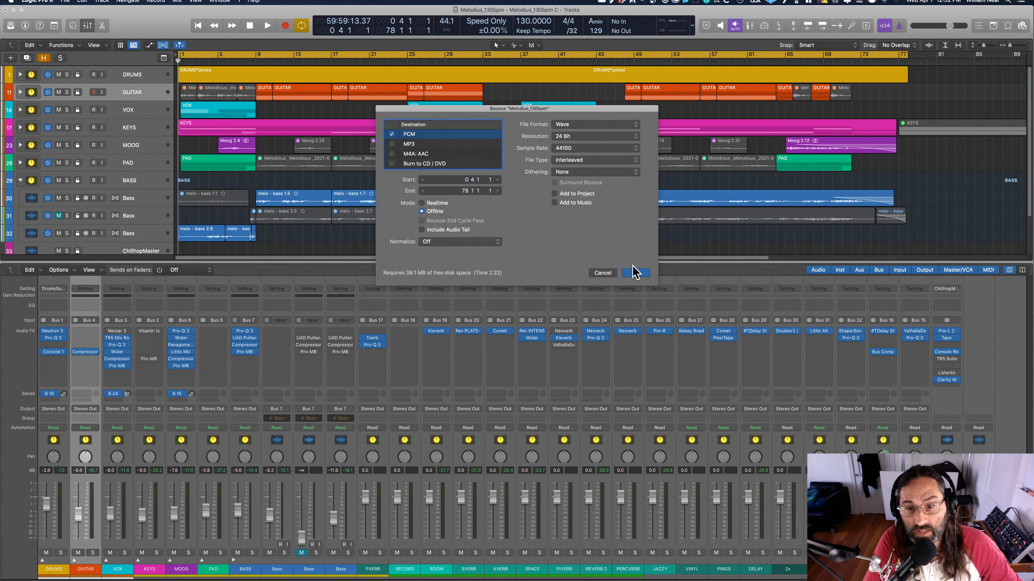
left_click(634, 273)
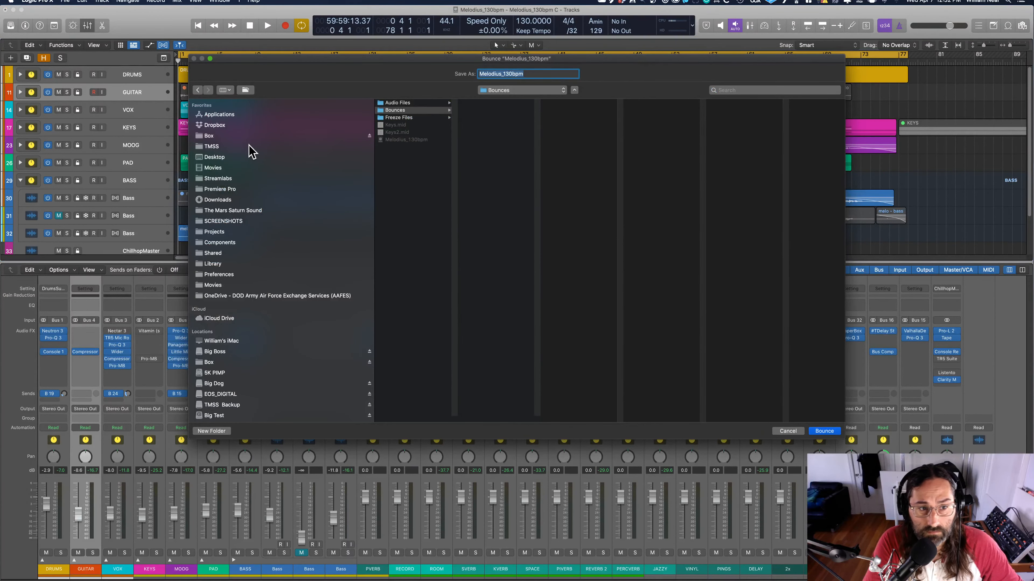
left_click(247, 158)
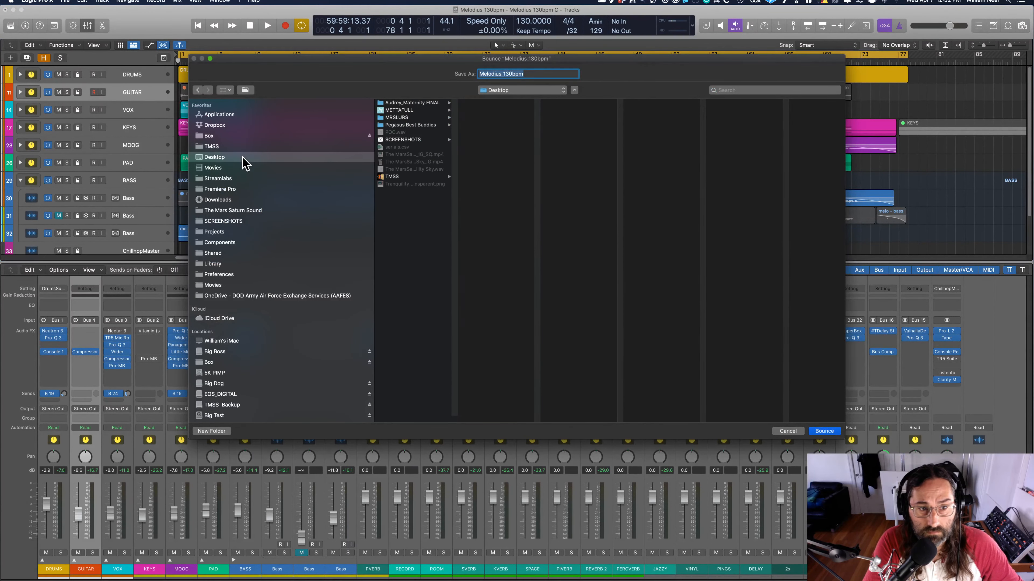
left_click(414, 118)
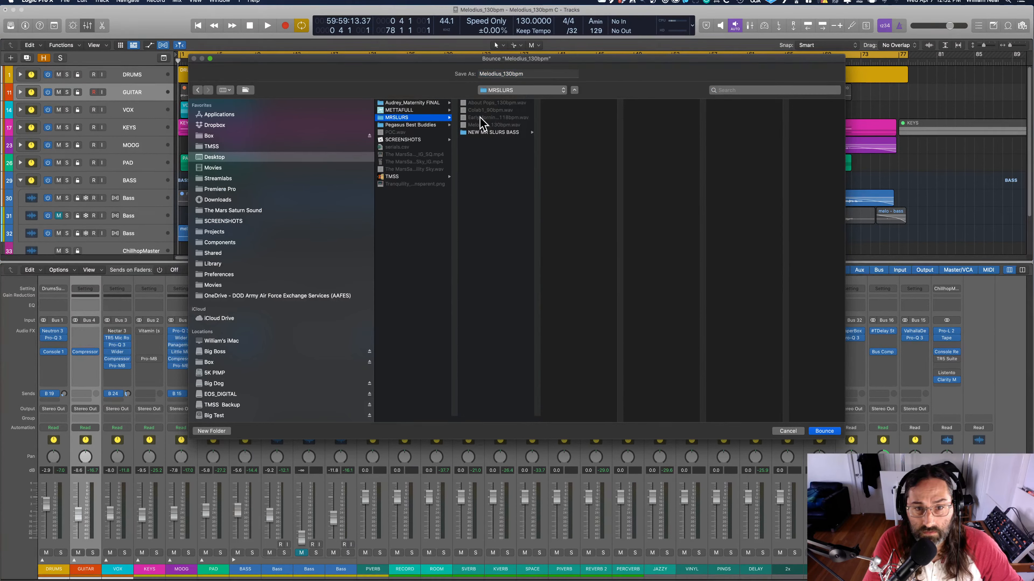
left_click(478, 124)
left_click(824, 431)
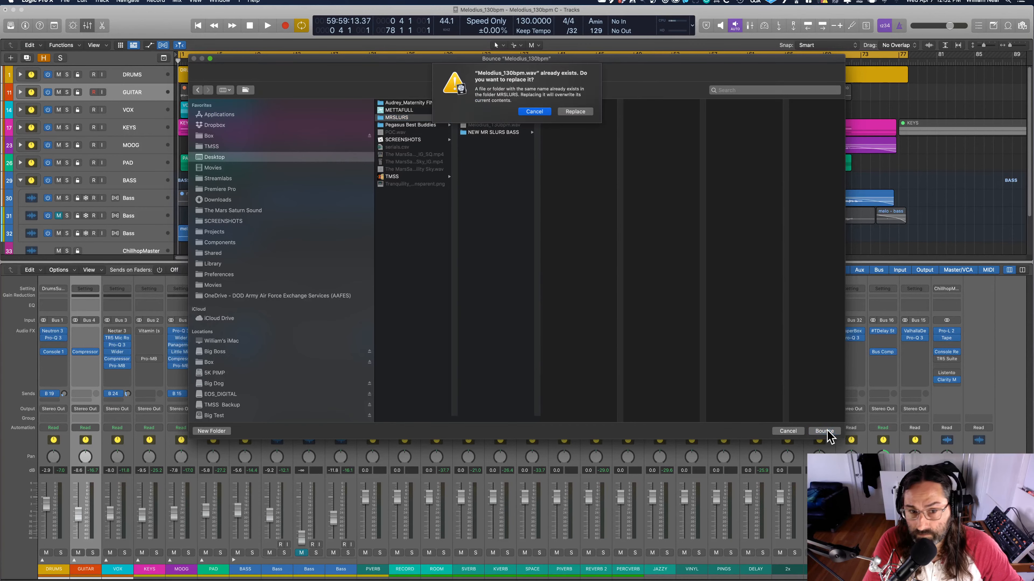
left_click(572, 111)
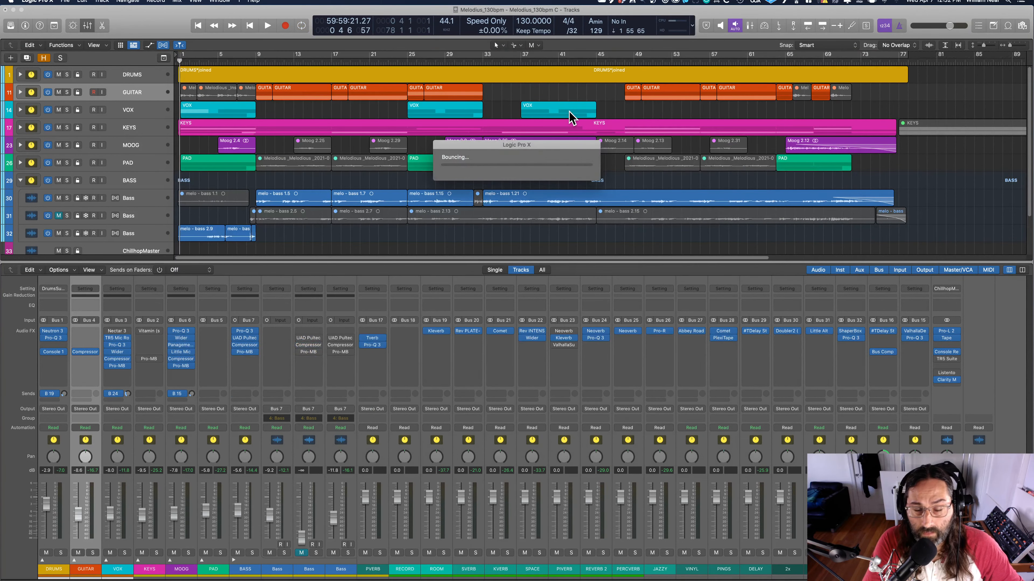